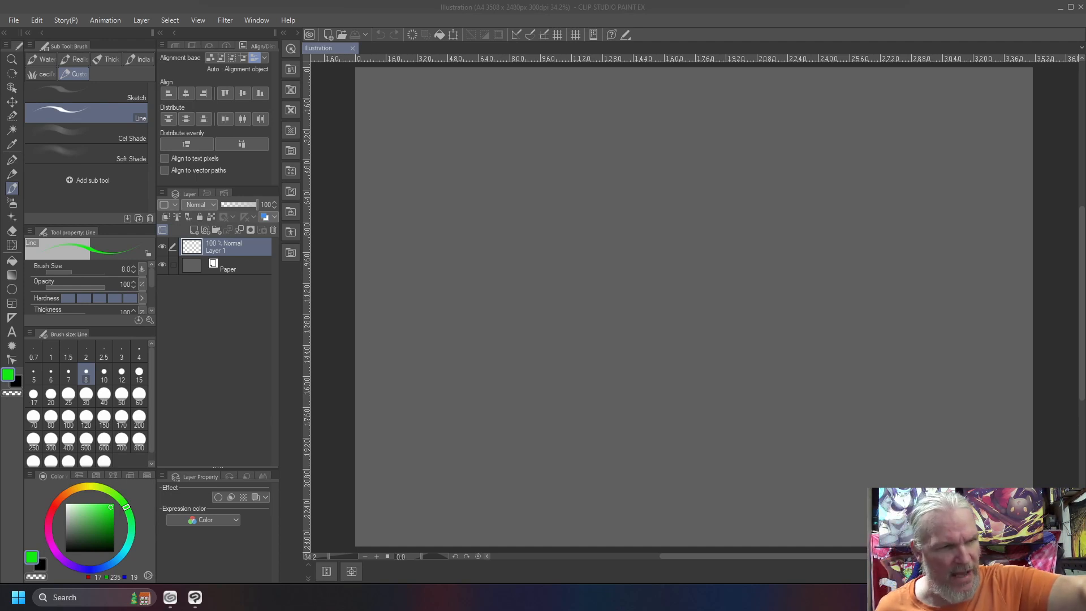
Close the open illustration and create a new A4 canvas at 300 dpi with Vector, Raster, Comparison and Reference layer folders
{"action": "scroll", "coordinate": [543, 306], "scroll_direction": "up", "scroll_amount": 1}
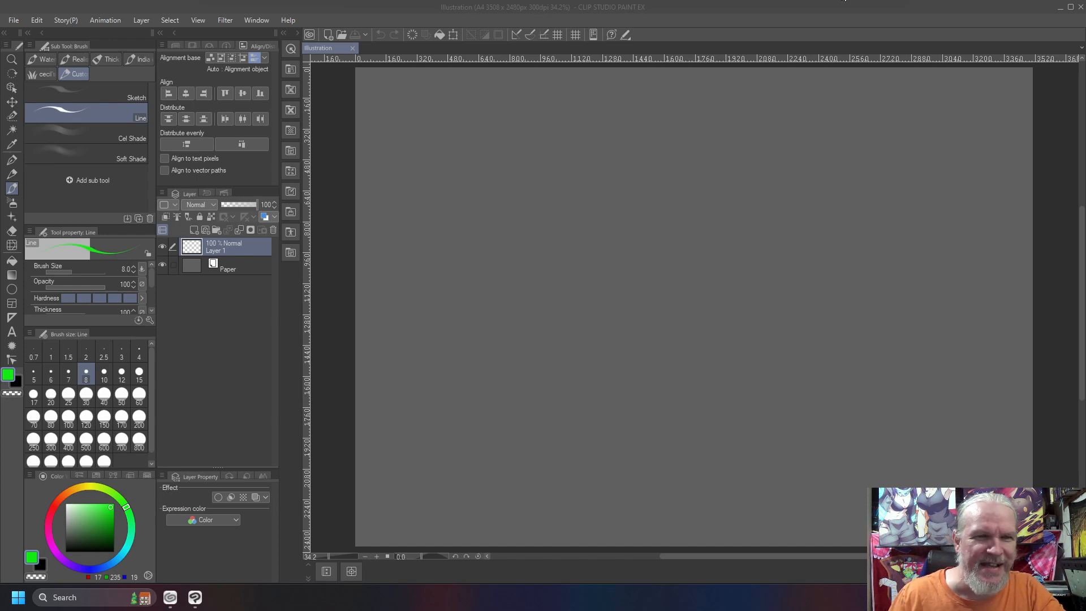
{"action": "left_click", "coordinate": [769, 5]}
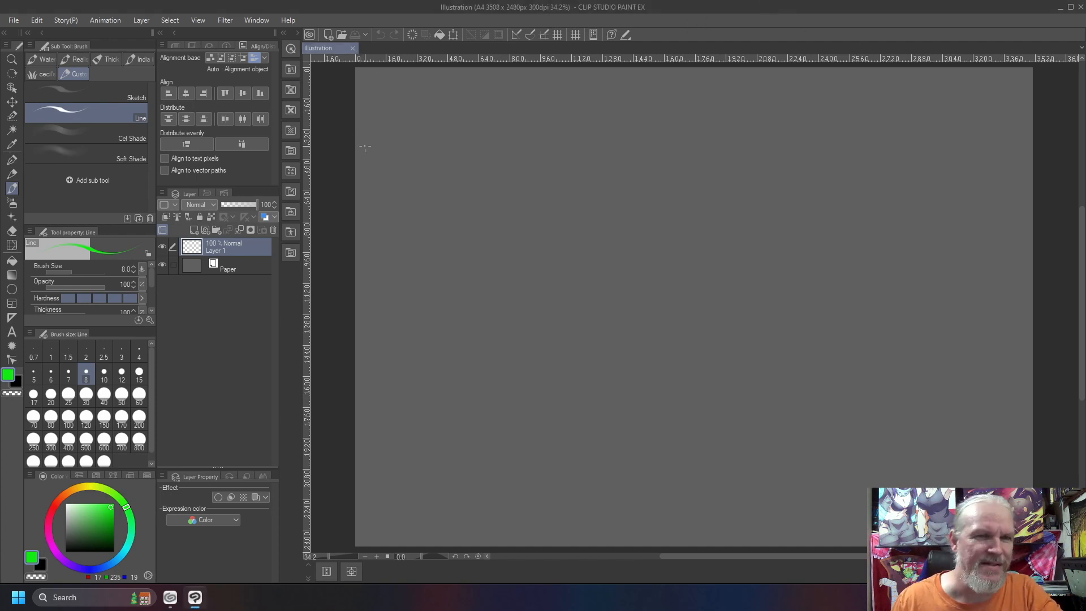
{"action": "left_click", "coordinate": [353, 49]}
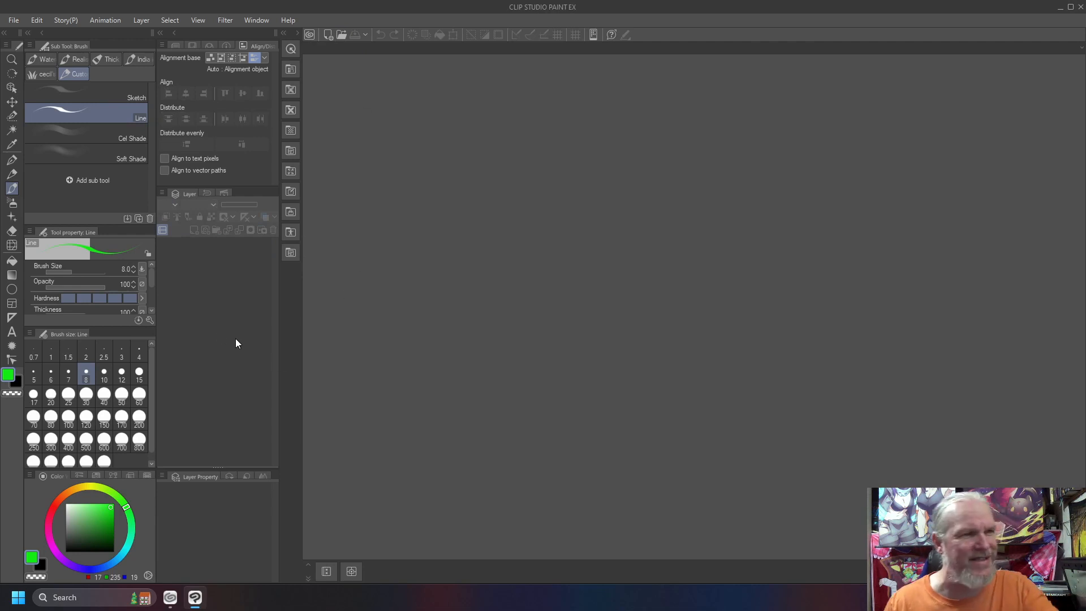
{"action": "key", "text": "ctrl+alt+n"}
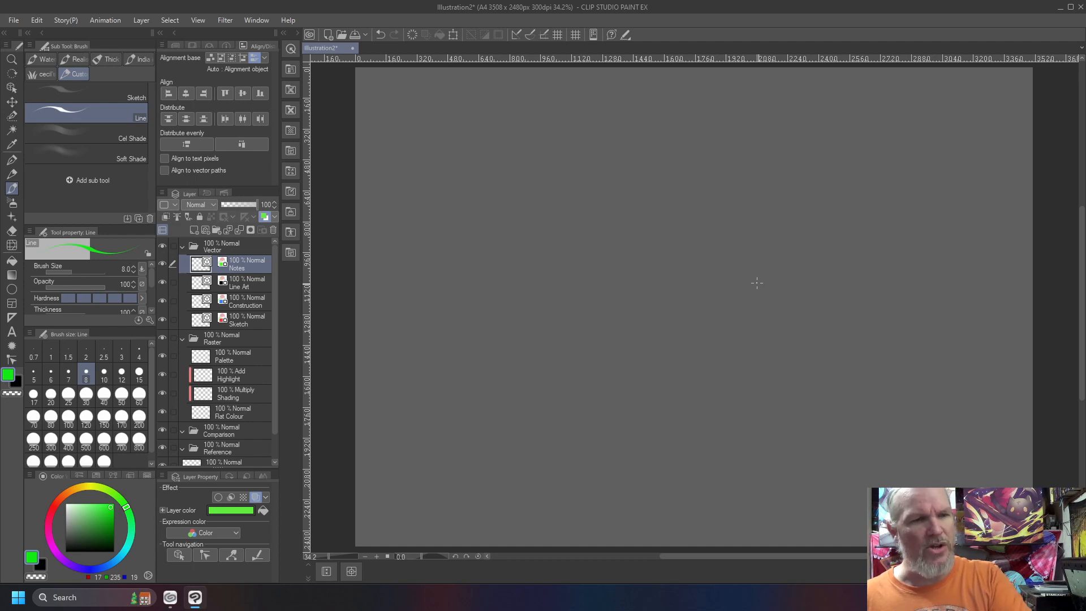
Make the Sketch layer in the Vector folder active and set the drawing colour to black, undoing the test stroke
{"action": "left_click", "coordinate": [241, 316]}
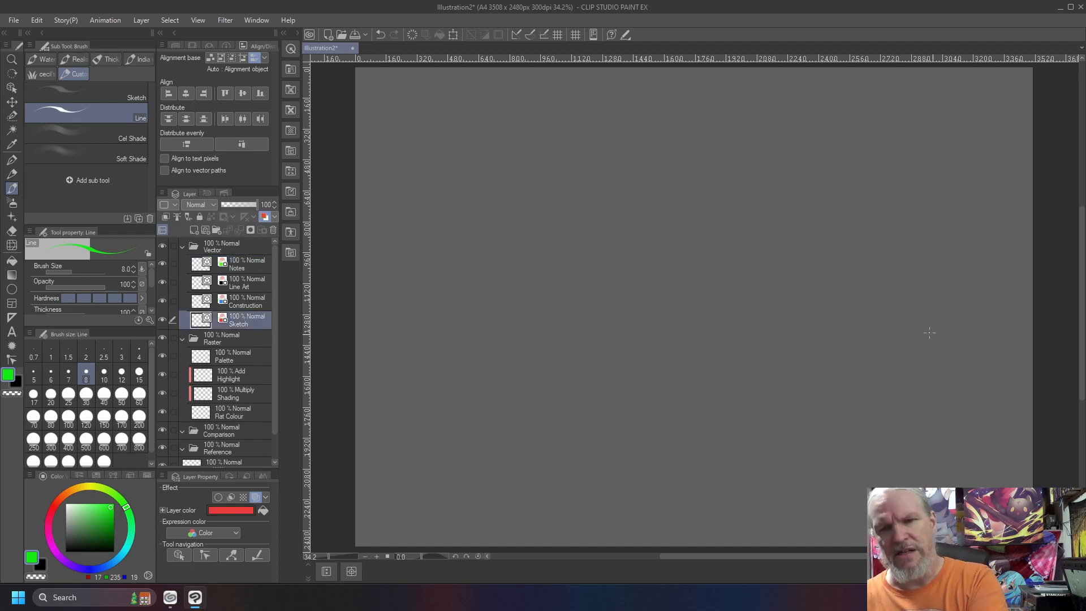
{"action": "left_click_drag", "start_coordinate": [965, 350], "coordinate": [703, 226]}
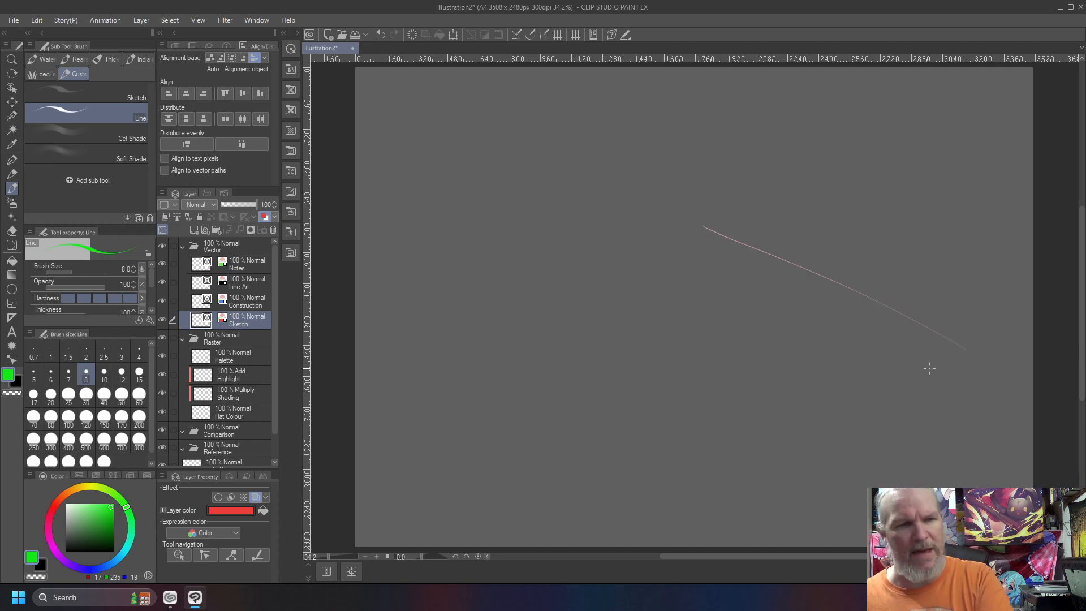
{"action": "key", "text": "ctrl+z"}
{"action": "left_click", "coordinate": [29, 562]}
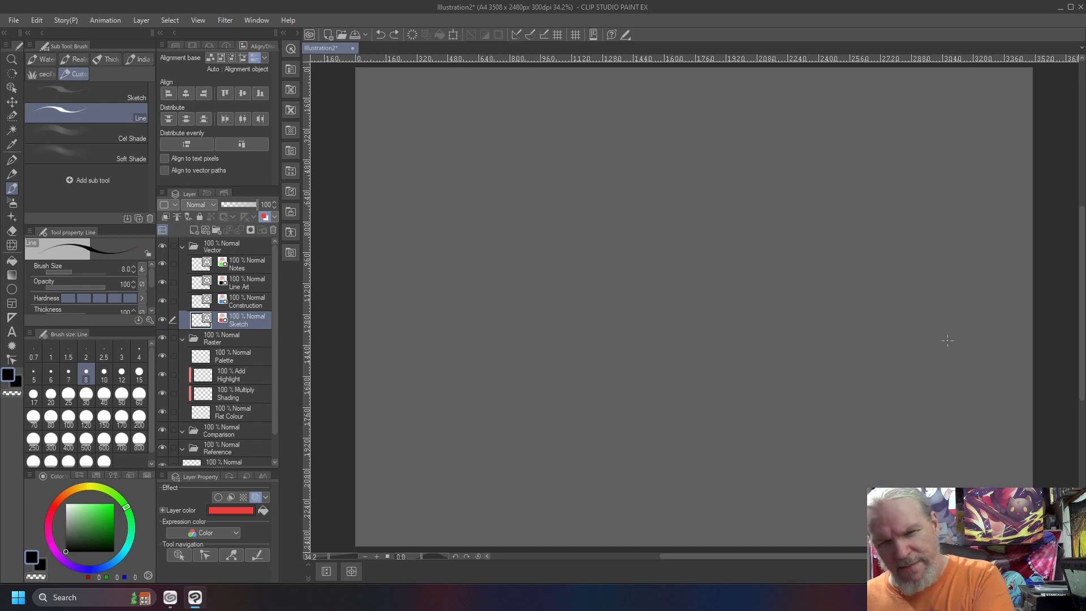
Sketch a ground plane in perspective with an upright picture plane across it and a simple standing viewer facing it
{"action": "left_click_drag", "start_coordinate": [817, 276], "coordinate": [798, 267]}
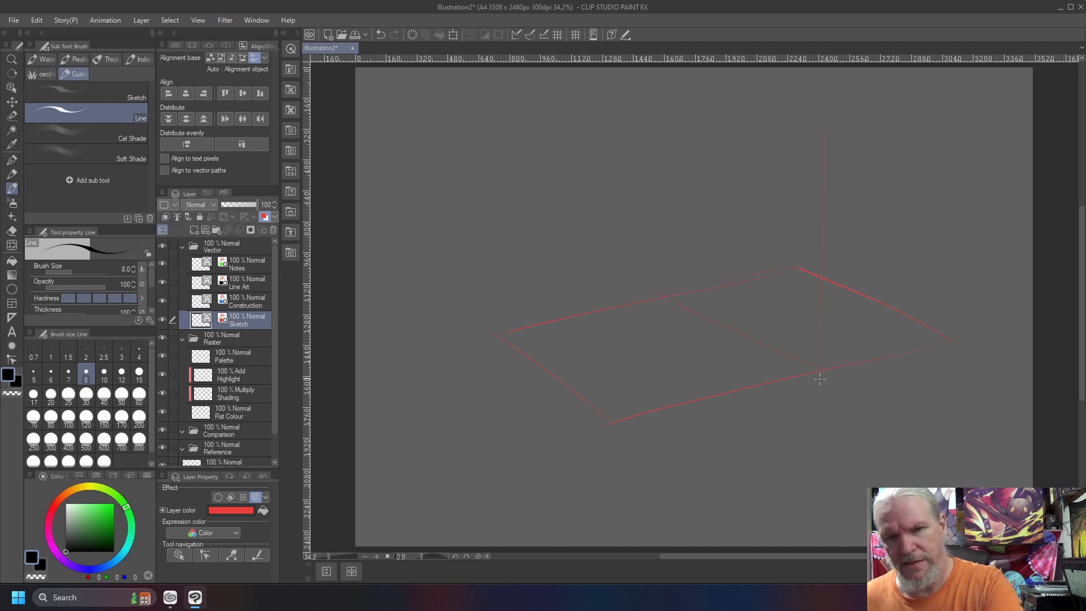
{"action": "left_click_drag", "start_coordinate": [822, 144], "coordinate": [698, 117]}
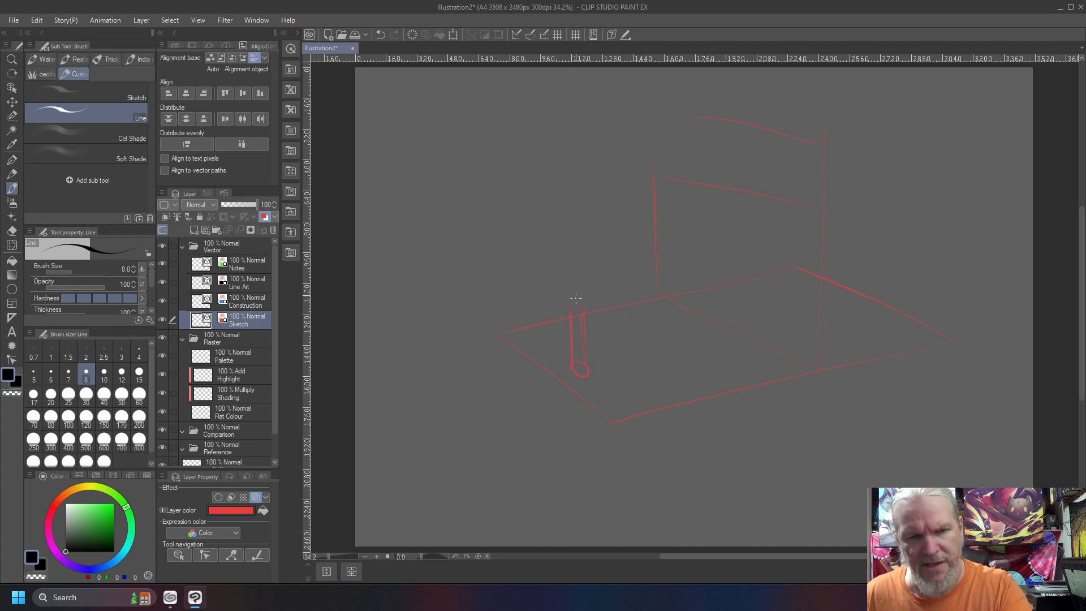
{"action": "left_click_drag", "start_coordinate": [568, 299], "coordinate": [570, 298]}
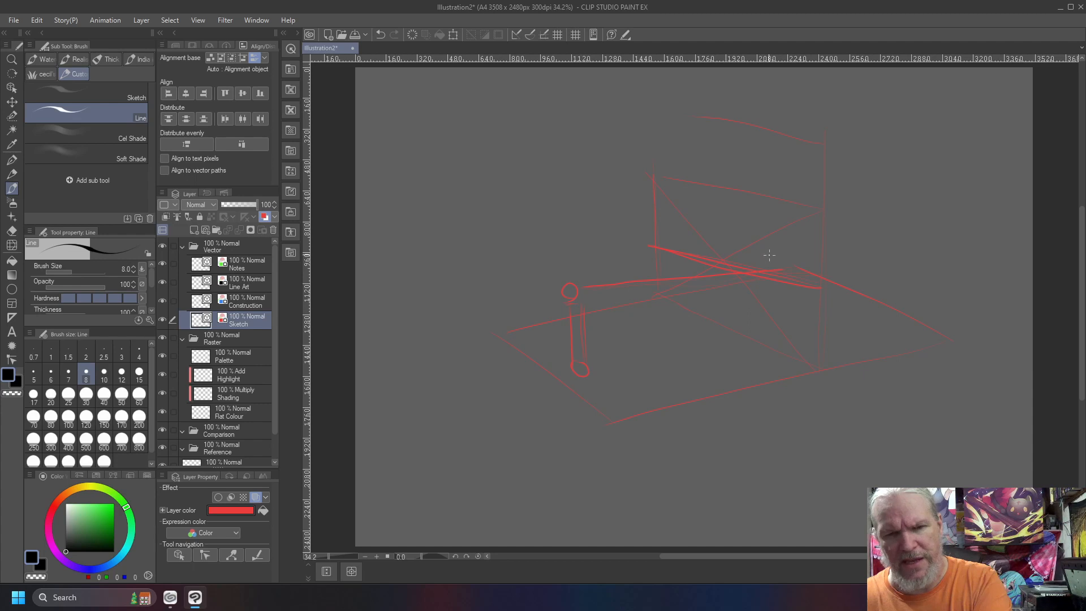
Draw a small frame where the viewer's sight line meets the picture plane and add arrows extending the plane outward
{"action": "left_click_drag", "start_coordinate": [709, 245], "coordinate": [709, 289]}
{"action": "left_click_drag", "start_coordinate": [774, 271], "coordinate": [769, 306]}
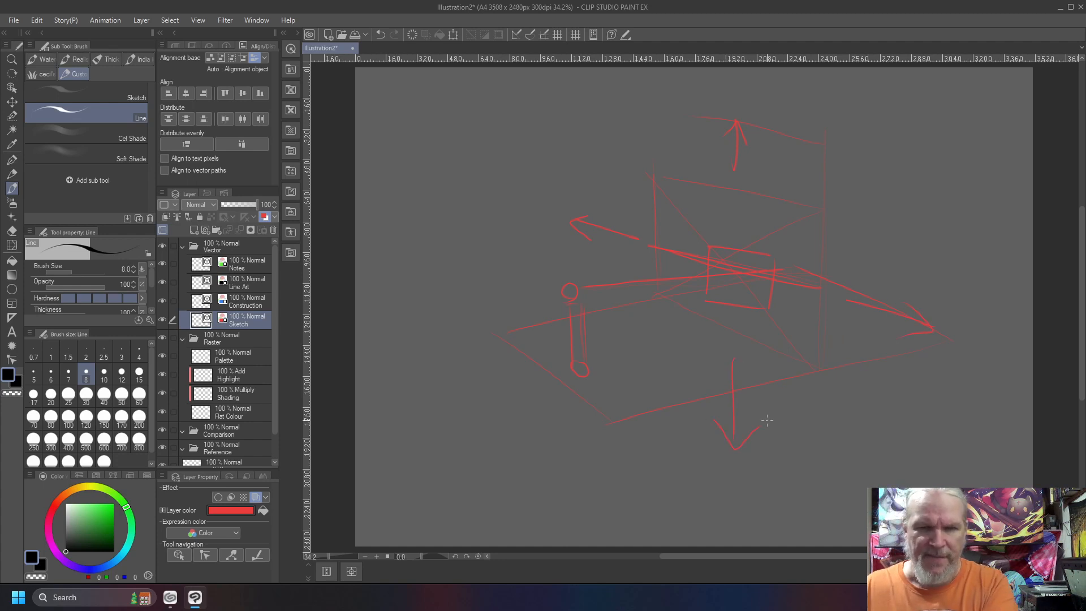
{"action": "left_click_drag", "start_coordinate": [792, 269], "coordinate": [933, 329]}
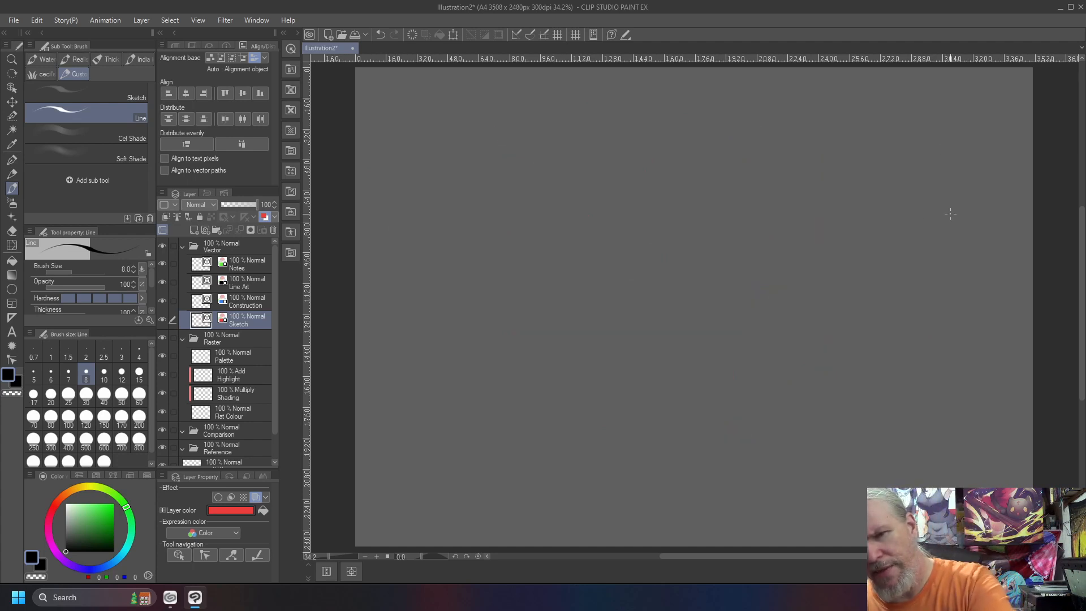
Sketch a side view with a ground line, a stick-figure viewer, a vertical picture plane and sight lines from the viewer's eye
{"action": "mouse_move", "coordinate": [909, 181]}
{"action": "left_mouse_down"}
{"action": "mouse_move", "coordinate": [703, 181]}
{"action": "mouse_move", "coordinate": [736, 171]}
{"action": "mouse_move", "coordinate": [725, 103]}
{"action": "mouse_move", "coordinate": [720, 169]}
{"action": "mouse_move", "coordinate": [742, 180]}
{"action": "left_mouse_up"}
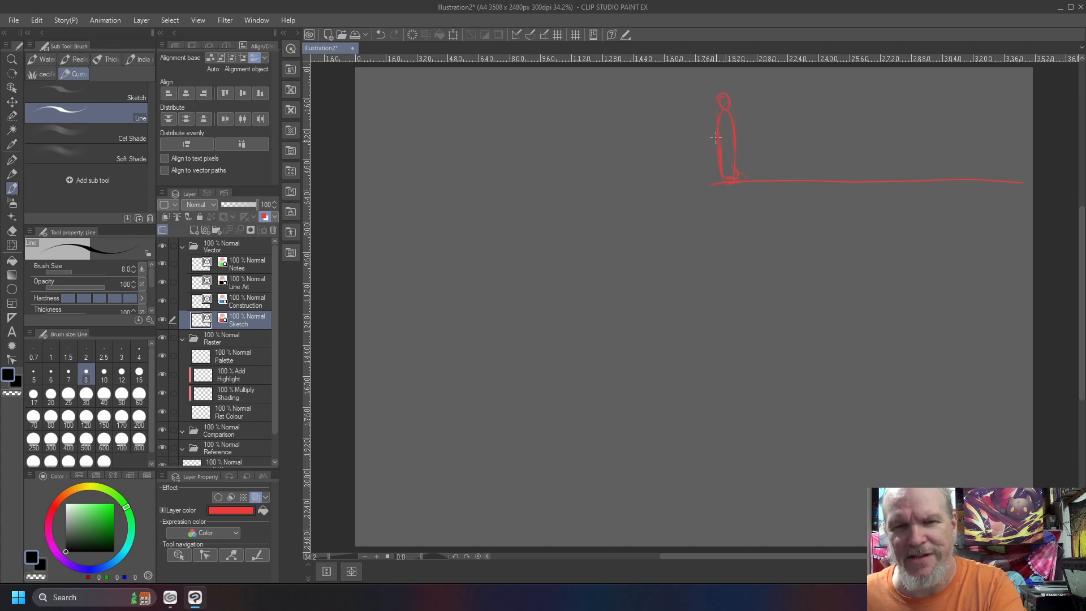
{"action": "key", "text": "ctrl+z"}
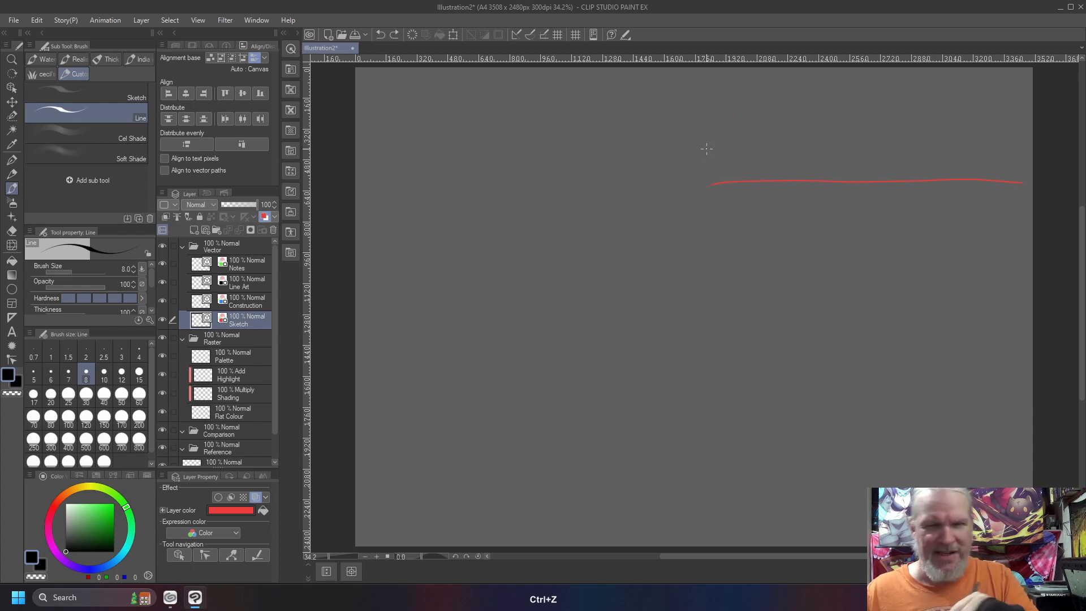
{"action": "left_click", "coordinate": [715, 178]}
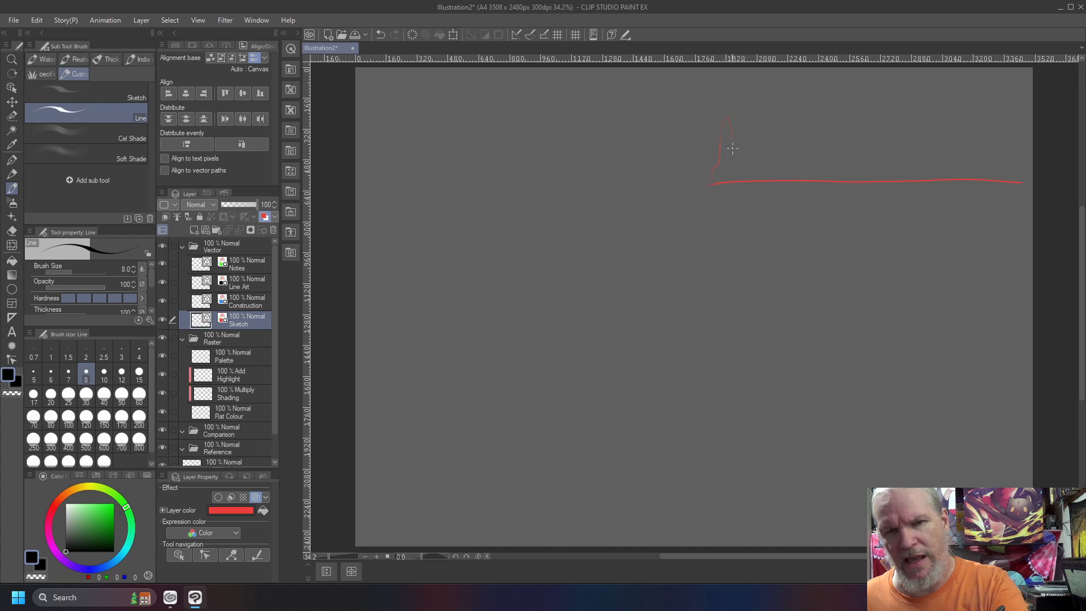
{"action": "key", "text": "ctrl+z"}
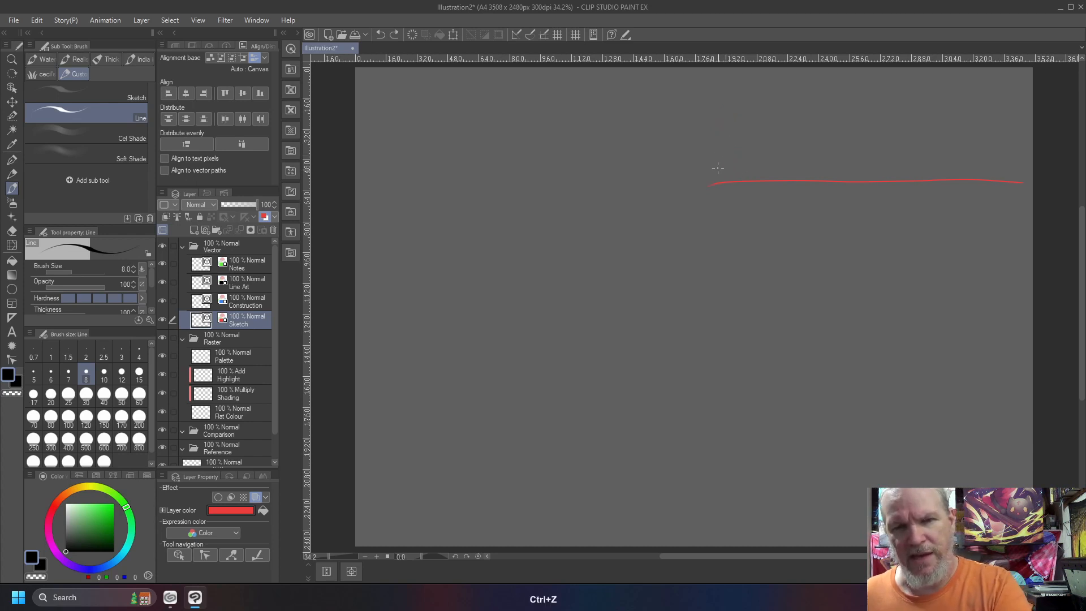
{"action": "mouse_move", "coordinate": [710, 184]}
{"action": "left_mouse_down"}
{"action": "mouse_move", "coordinate": [739, 170]}
{"action": "mouse_move", "coordinate": [745, 181]}
{"action": "left_mouse_up"}
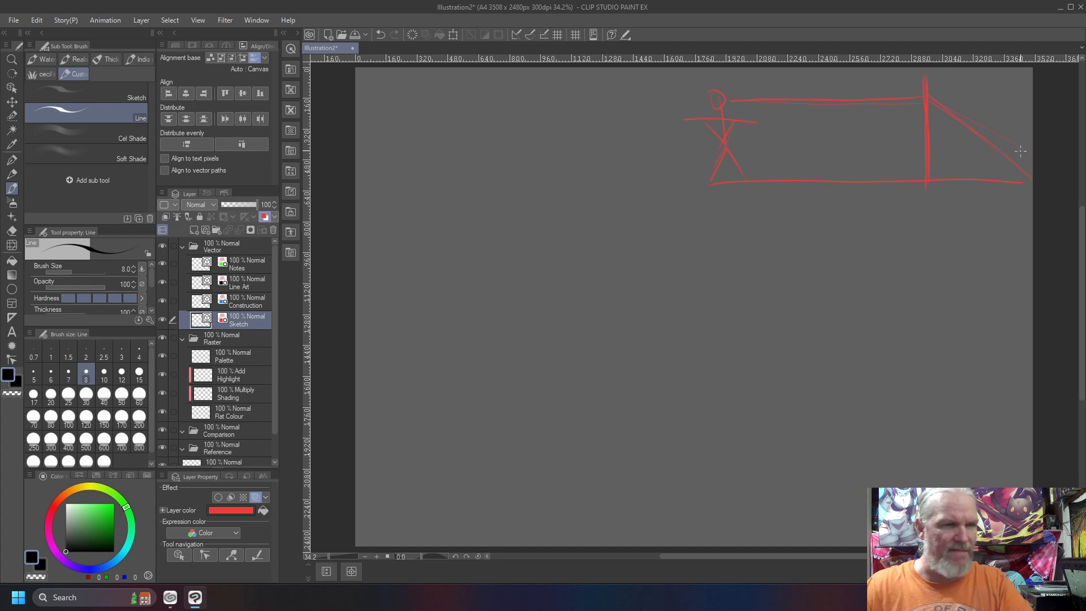
Move the side-view sketch to the canvas's upper-left area and extend it with a longer ground line, slanted projection lines and a small frame
{"action": "key", "text": "y"}
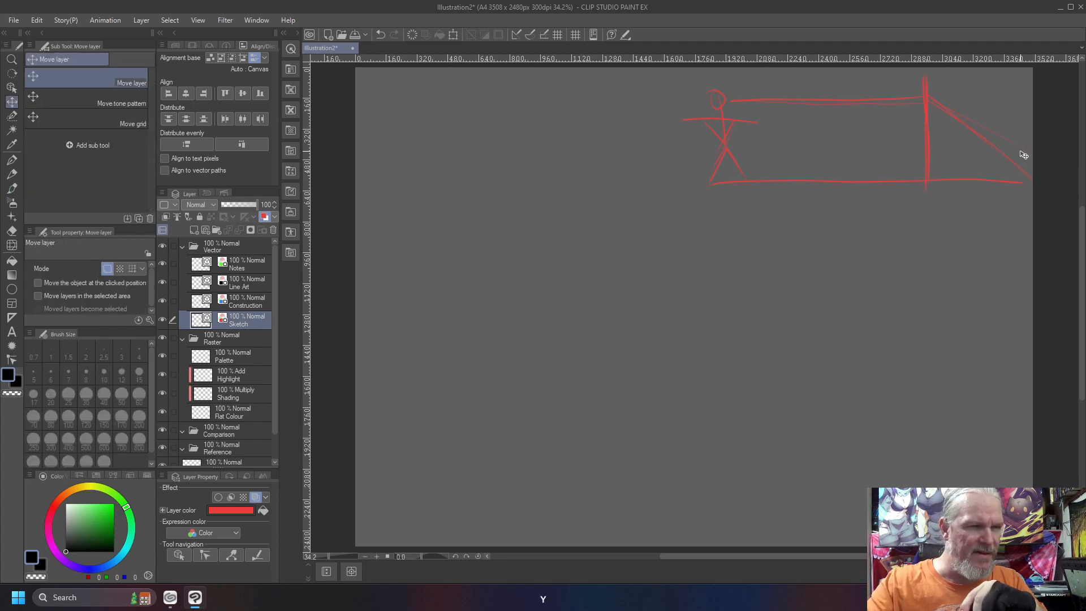
{"action": "mouse_move", "coordinate": [661, 168]}
{"action": "left_mouse_down"}
{"action": "mouse_move", "coordinate": [407, 197]}
{"action": "mouse_move", "coordinate": [325, 180]}
{"action": "mouse_move", "coordinate": [336, 173]}
{"action": "left_mouse_up"}
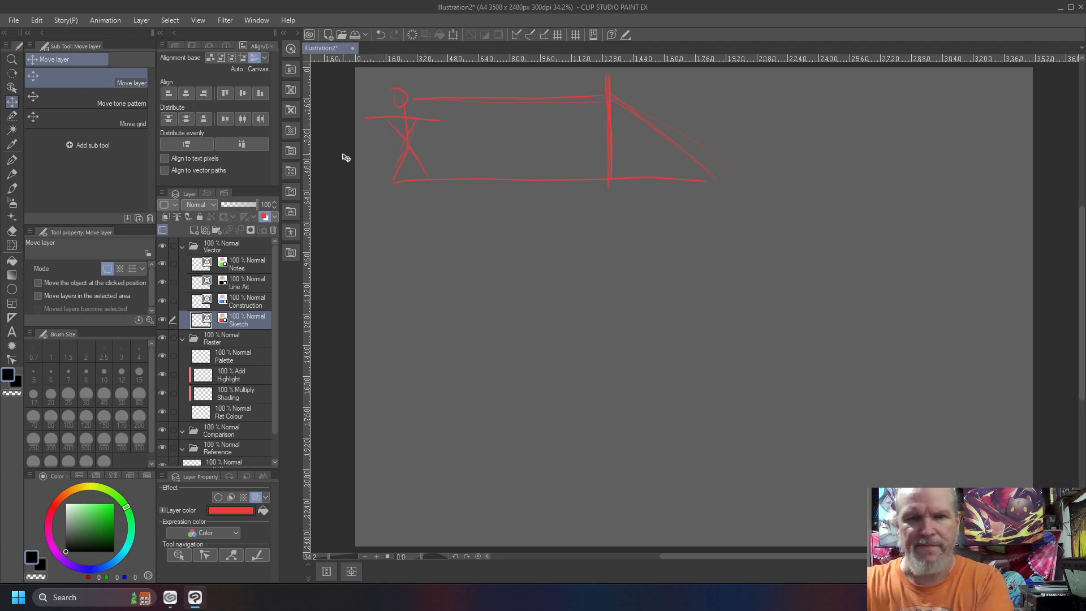
{"action": "key", "text": "b"}
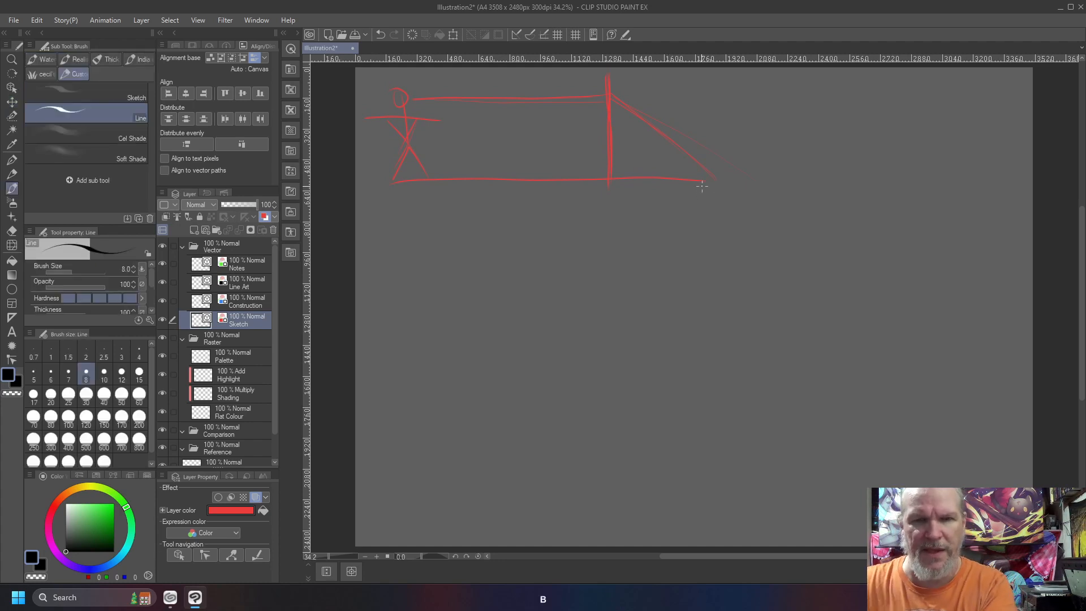
{"action": "left_click_drag", "start_coordinate": [814, 184], "coordinate": [1023, 191]}
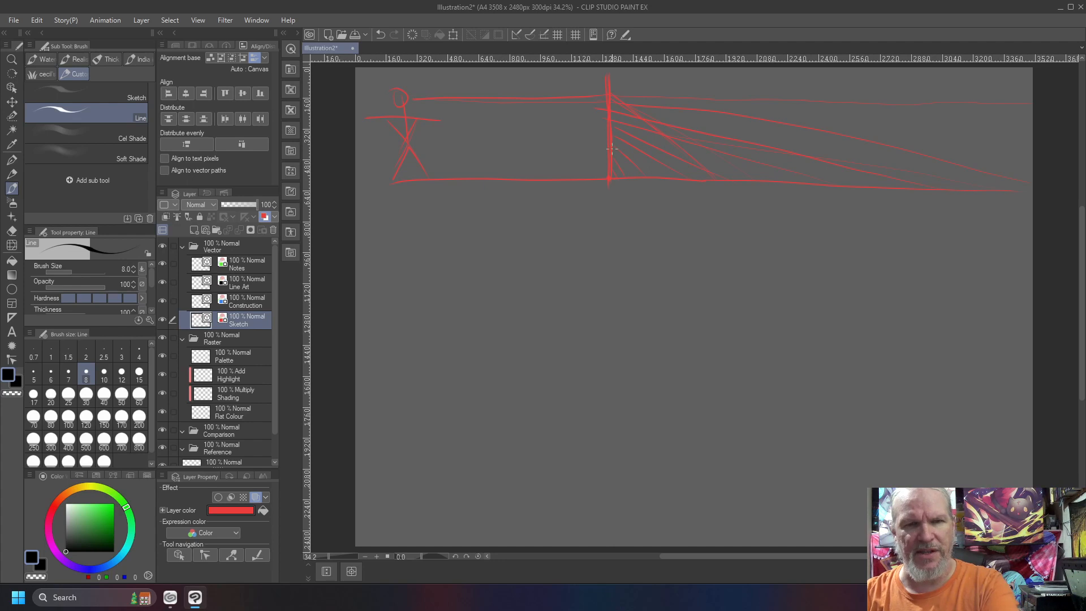
{"action": "left_click_drag", "start_coordinate": [588, 83], "coordinate": [595, 113]}
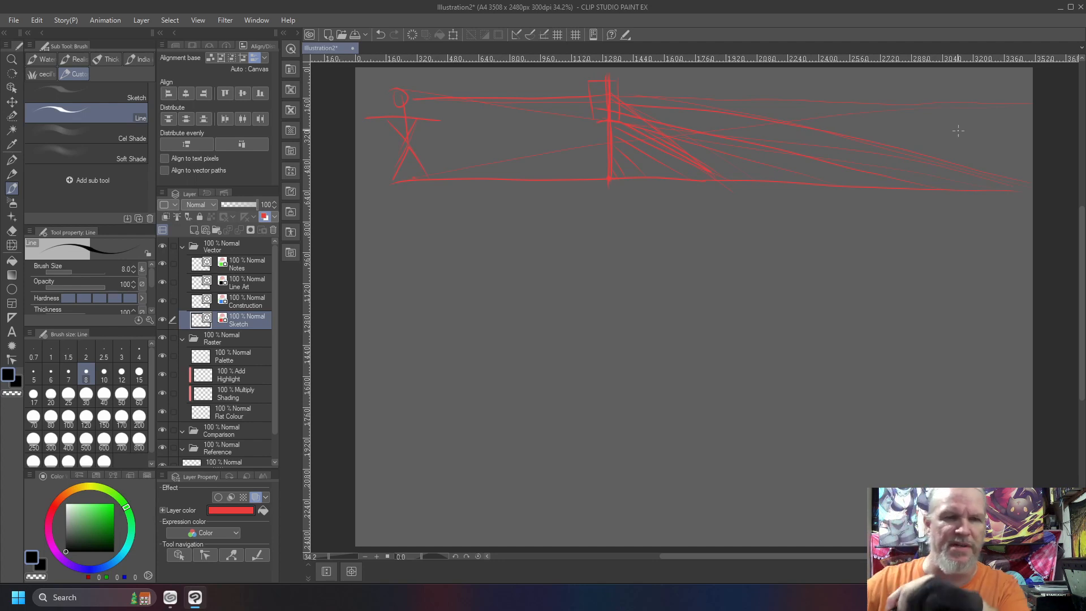
Clear the Sketch layer and draw a rectangular frame with a horizon line, a centre point and an inverted triangle hanging from the horizon's ends
{"action": "key", "text": "Delete"}
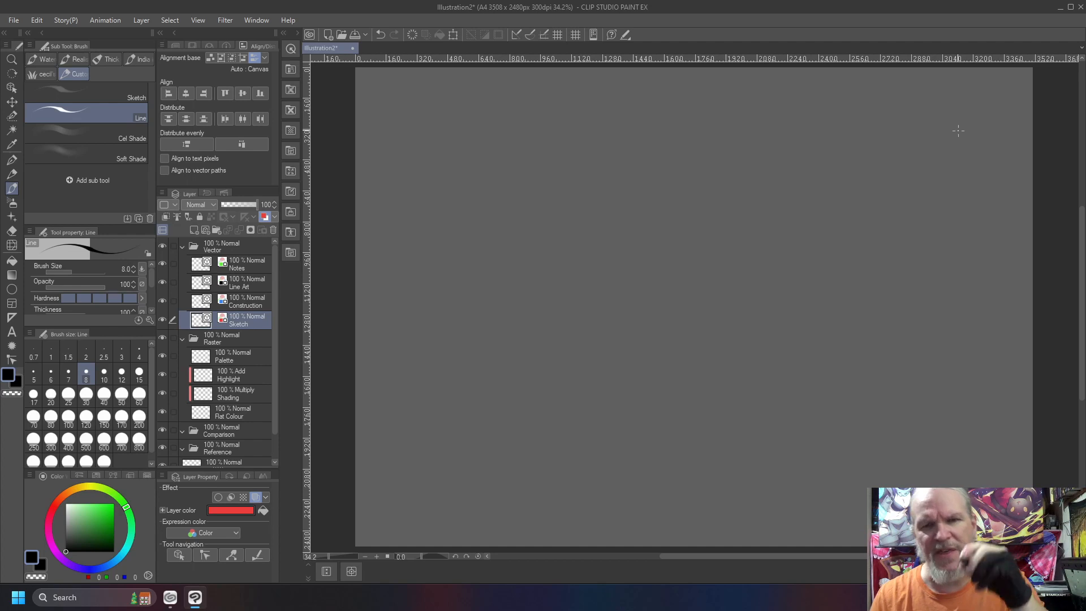
{"action": "left_click_drag", "start_coordinate": [778, 157], "coordinate": [762, 156]}
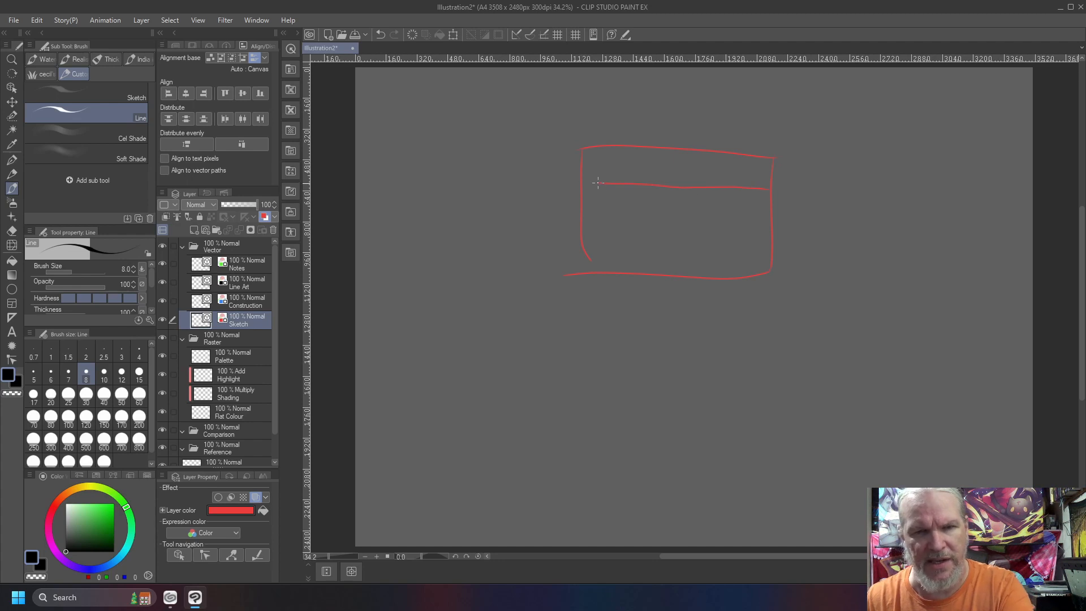
{"action": "left_click", "coordinate": [668, 187]}
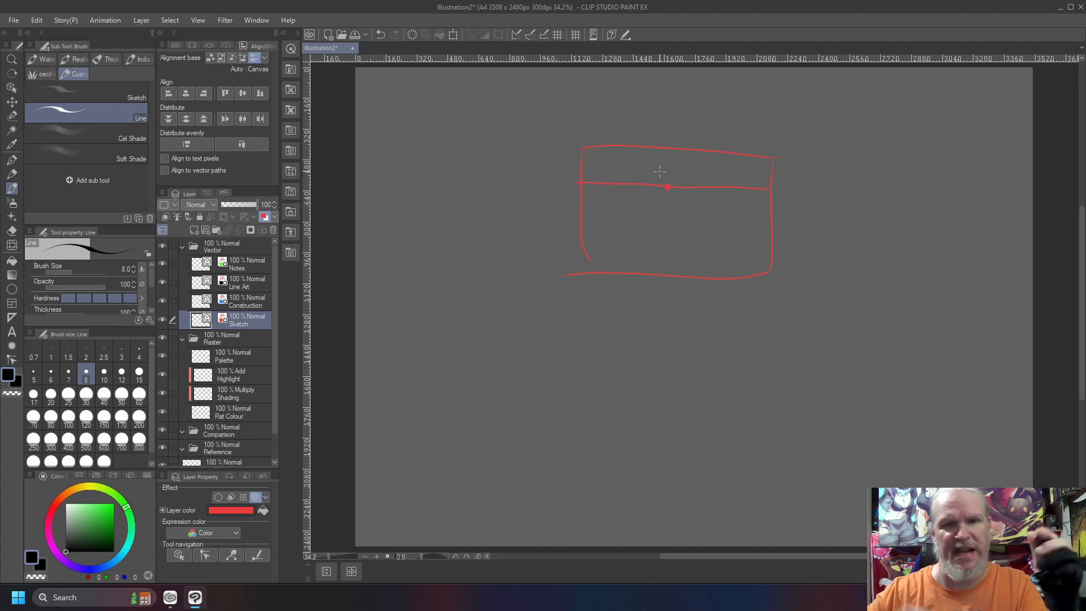
{"action": "left_click_drag", "start_coordinate": [666, 188], "coordinate": [665, 206]}
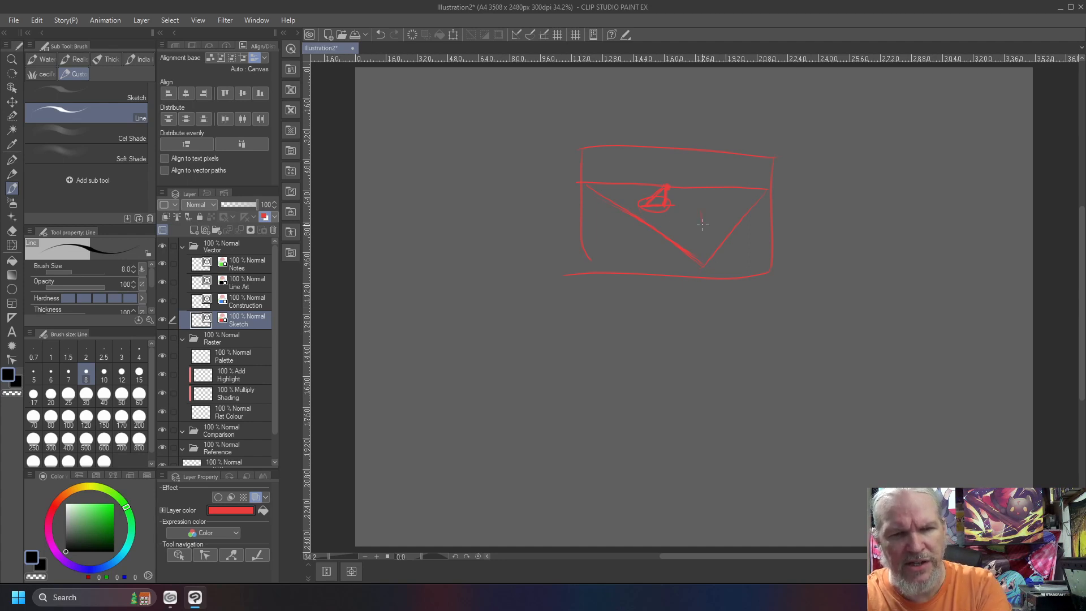
Add perspective lines from the horizon's ends to corners inside the triangle and label the two ends 0° and 90°
{"action": "left_click_drag", "start_coordinate": [701, 210], "coordinate": [767, 190]}
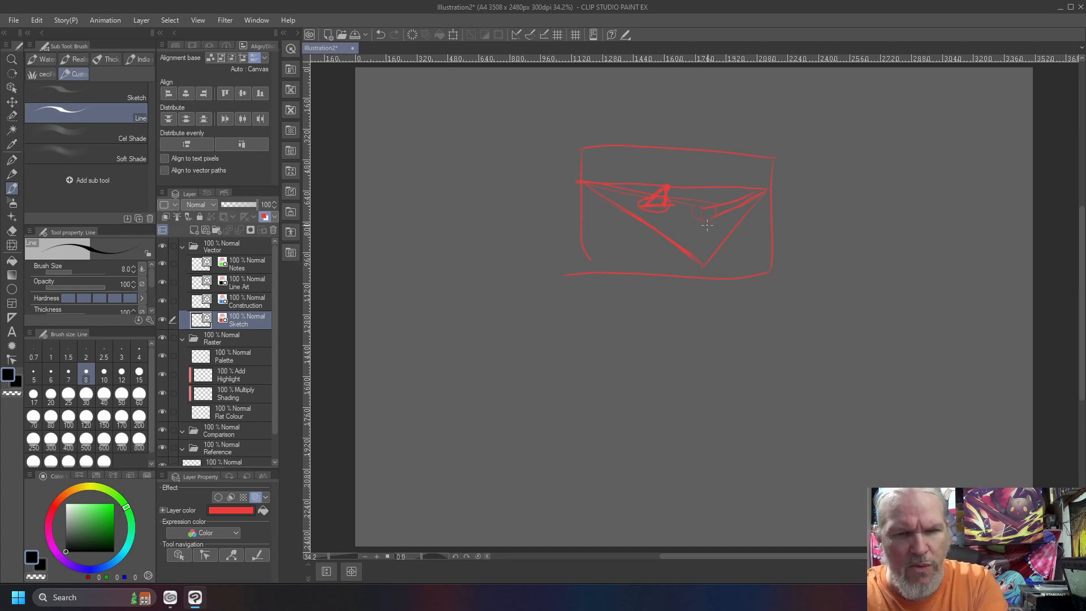
{"action": "key", "text": "ctrl+z"}
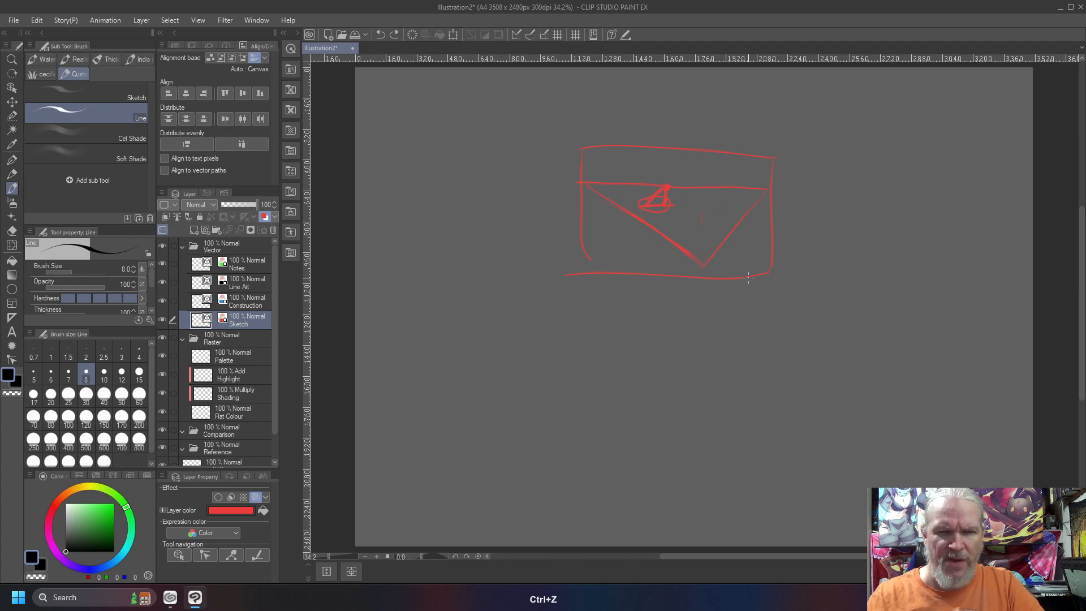
{"action": "left_click_drag", "start_coordinate": [758, 196], "coordinate": [708, 222]}
{"action": "left_click_drag", "start_coordinate": [766, 191], "coordinate": [682, 236]}
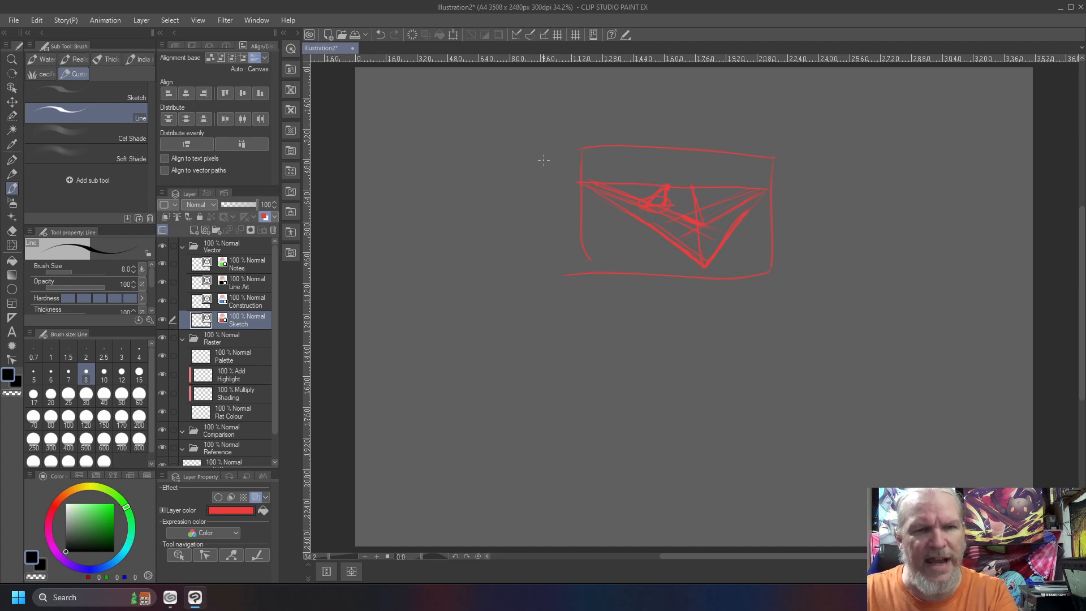
{"action": "left_click_drag", "start_coordinate": [544, 141], "coordinate": [542, 144]}
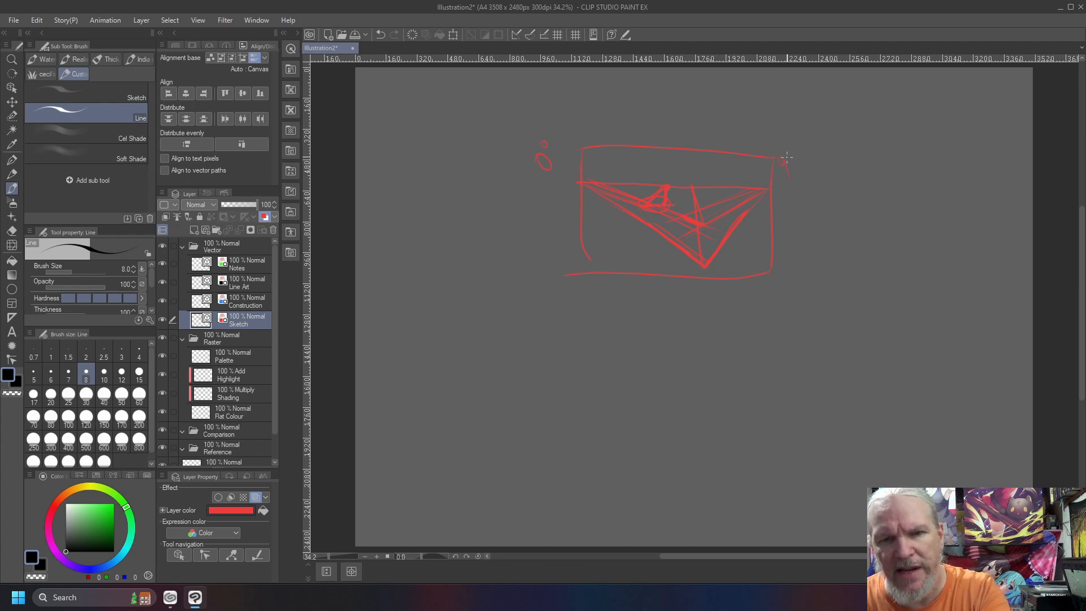
{"action": "left_click_drag", "start_coordinate": [796, 149], "coordinate": [798, 153]}
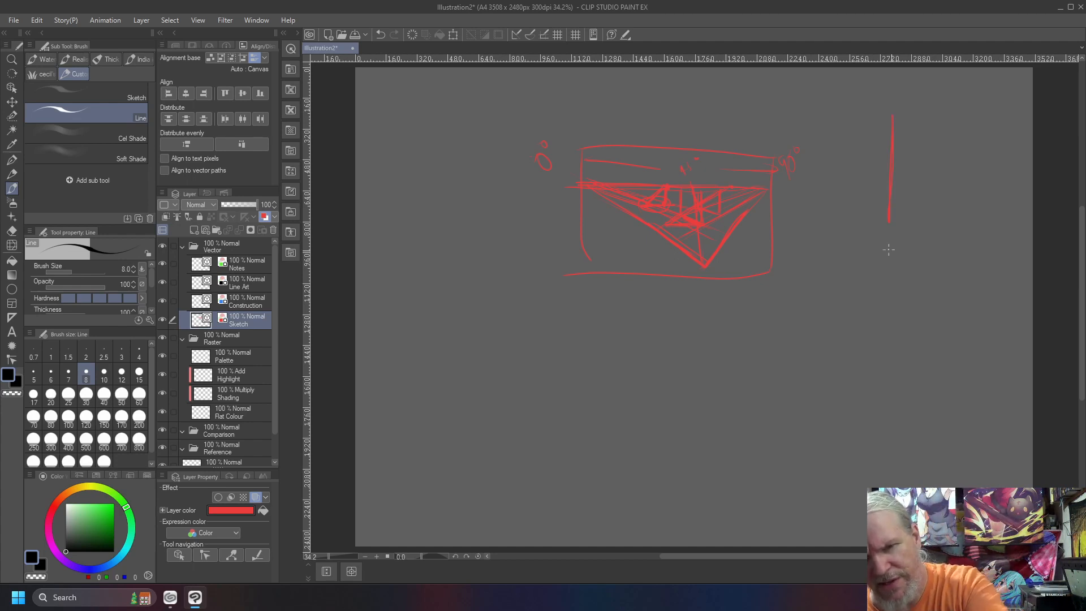
Beside the frame, sketch a stick figure facing a vertical picture plane with arrows extending it, and draw a right-angle corner below the frame
{"action": "left_click_drag", "start_coordinate": [818, 177], "coordinate": [817, 187]}
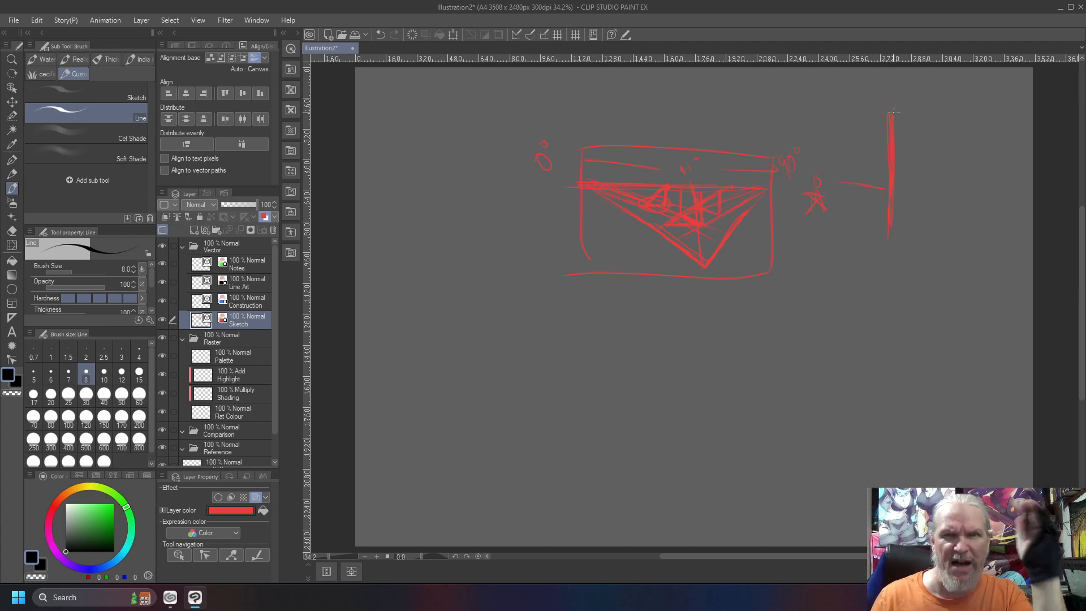
{"action": "left_click_drag", "start_coordinate": [883, 89], "coordinate": [893, 86]}
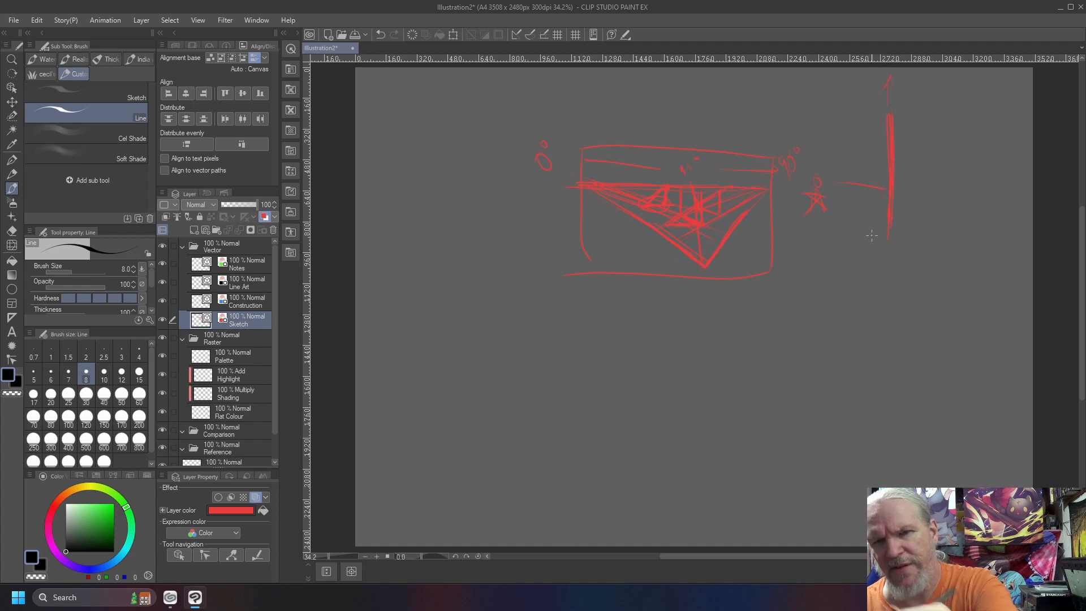
{"action": "left_click_drag", "start_coordinate": [888, 254], "coordinate": [889, 297]}
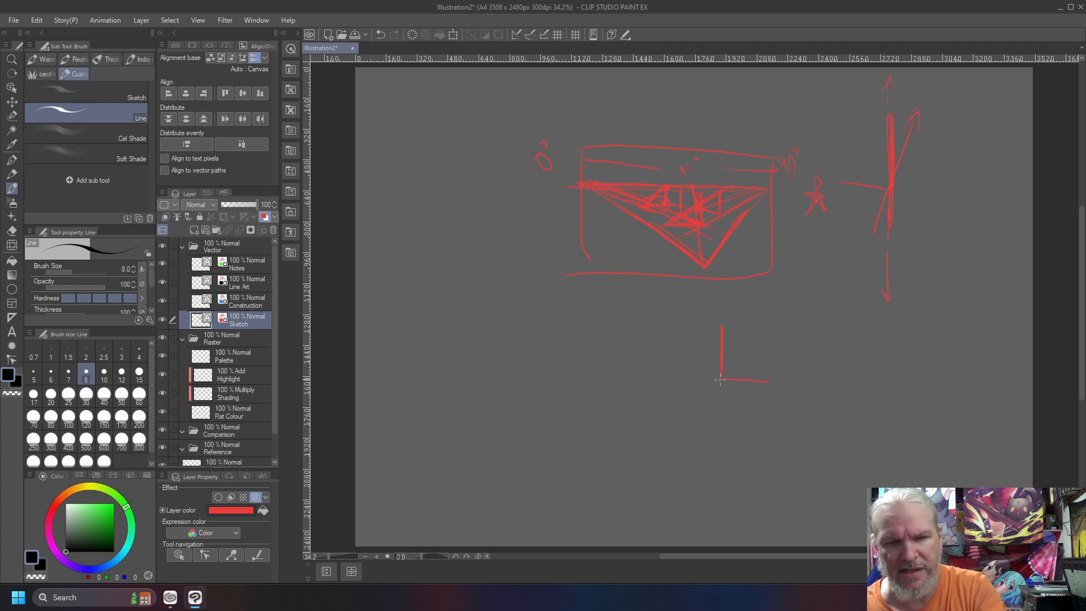
{"action": "left_click_drag", "start_coordinate": [720, 378], "coordinate": [717, 341]}
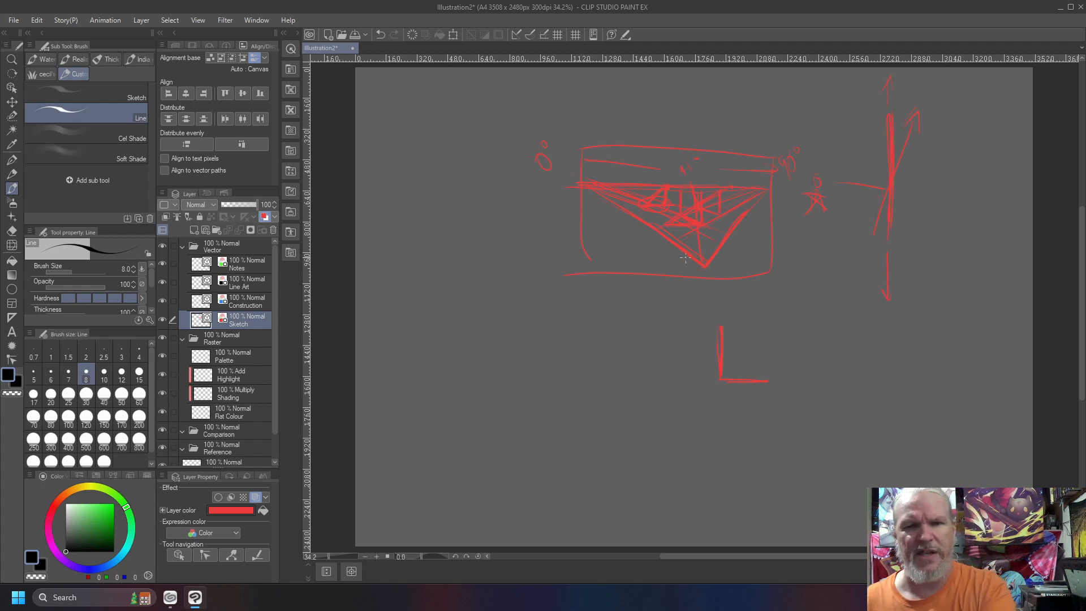
On the Notes layer, trace the inverted triangle's two slanted sides and mark the angle at its lower corner with a double-headed arc
{"action": "left_click", "coordinate": [237, 266]}
{"action": "left_click_drag", "start_coordinate": [705, 265], "coordinate": [577, 186]}
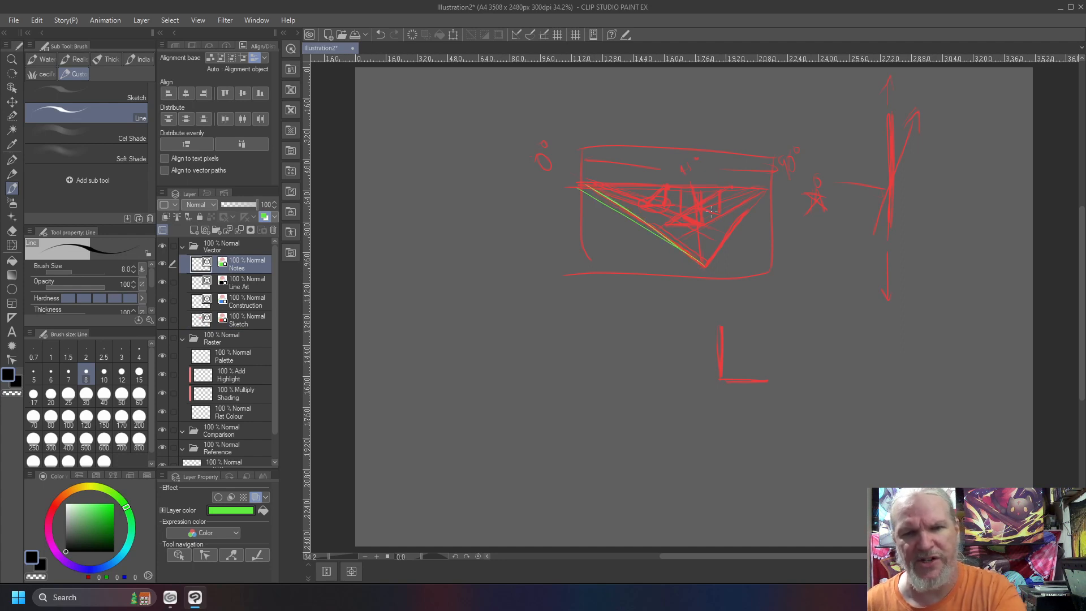
{"action": "left_click_drag", "start_coordinate": [707, 264], "coordinate": [767, 186]}
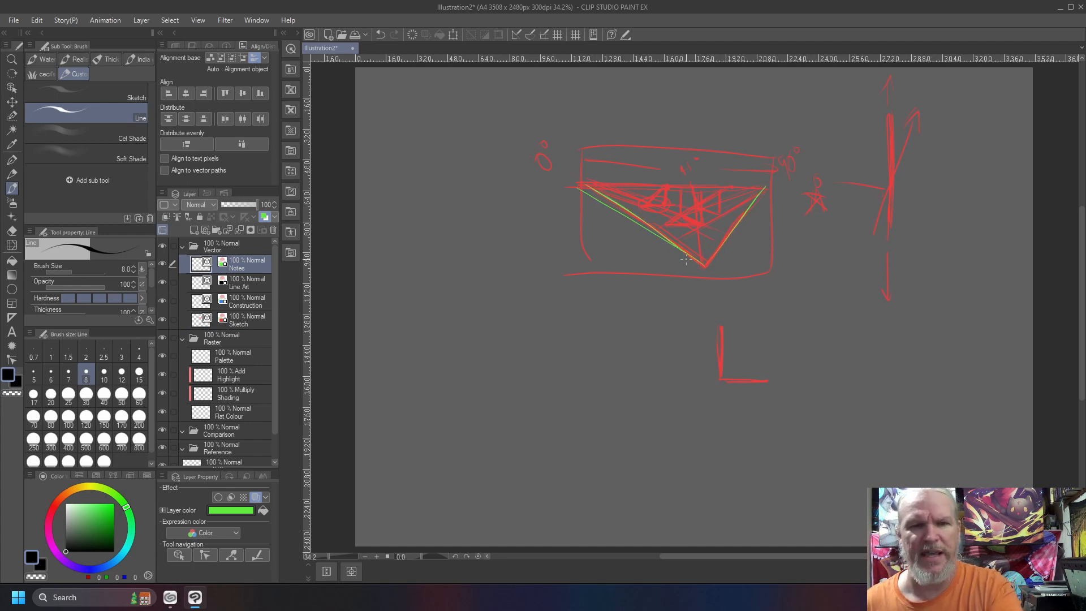
{"action": "mouse_move", "coordinate": [718, 247]}
{"action": "left_mouse_down"}
{"action": "mouse_move", "coordinate": [685, 251]}
{"action": "mouse_move", "coordinate": [715, 246]}
{"action": "mouse_move", "coordinate": [706, 249]}
{"action": "left_mouse_up"}
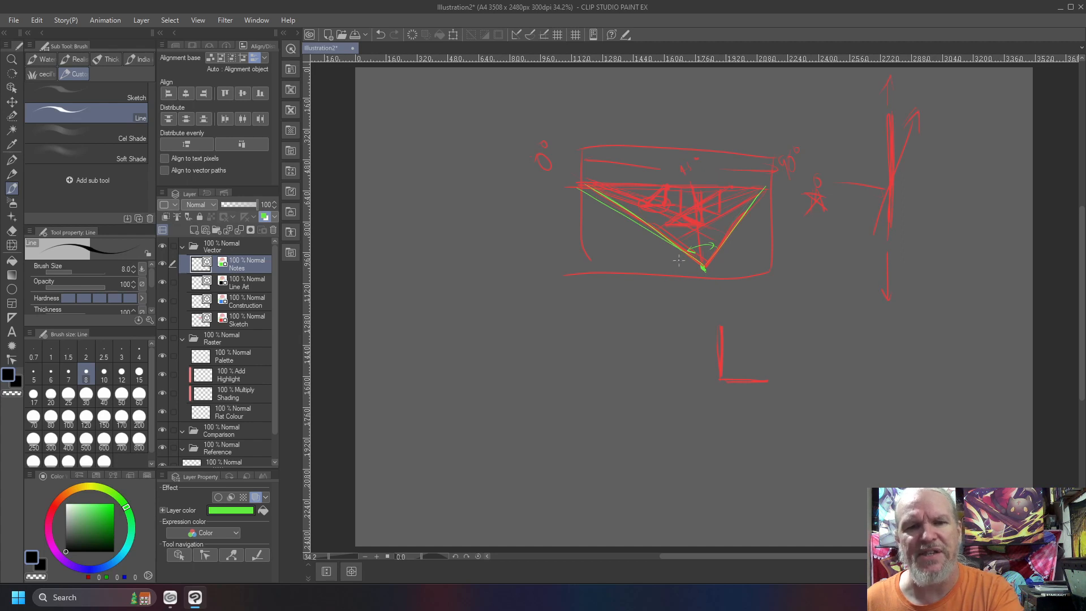
Draw a tilted square below the frame and a flatter diamond above it with vertical and horizontal lines crossing its centre
{"action": "mouse_move", "coordinate": [658, 346]}
{"action": "left_mouse_down"}
{"action": "mouse_move", "coordinate": [626, 329]}
{"action": "mouse_move", "coordinate": [607, 356]}
{"action": "mouse_move", "coordinate": [636, 375]}
{"action": "mouse_move", "coordinate": [609, 355]}
{"action": "left_mouse_up"}
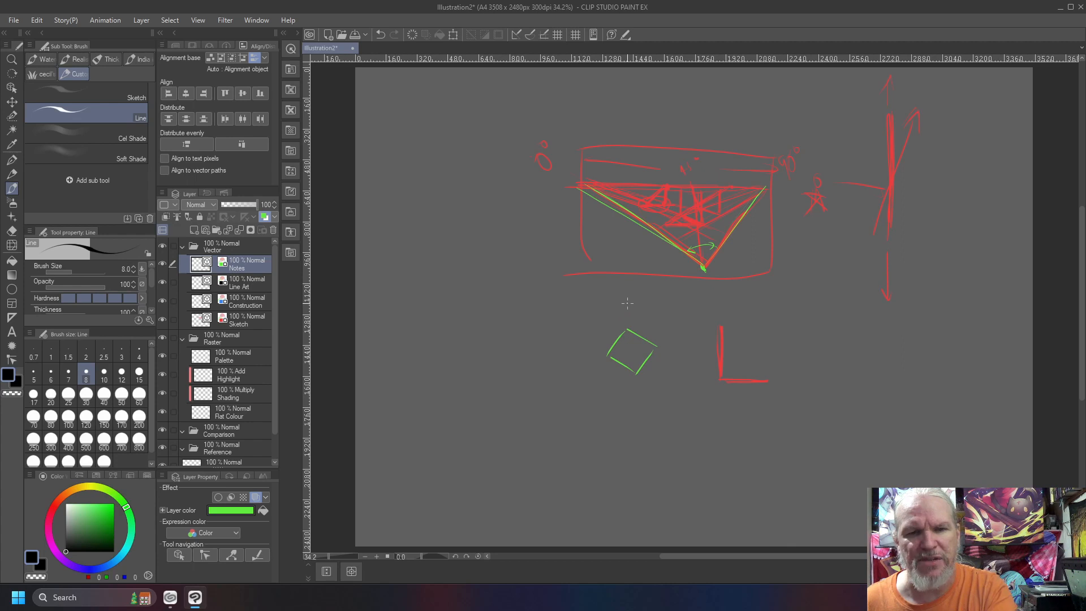
{"action": "mouse_move", "coordinate": [629, 310]}
{"action": "left_mouse_down"}
{"action": "mouse_move", "coordinate": [647, 300]}
{"action": "mouse_move", "coordinate": [596, 297]}
{"action": "mouse_move", "coordinate": [652, 292]}
{"action": "mouse_move", "coordinate": [626, 275]}
{"action": "mouse_move", "coordinate": [594, 296]}
{"action": "left_mouse_up"}
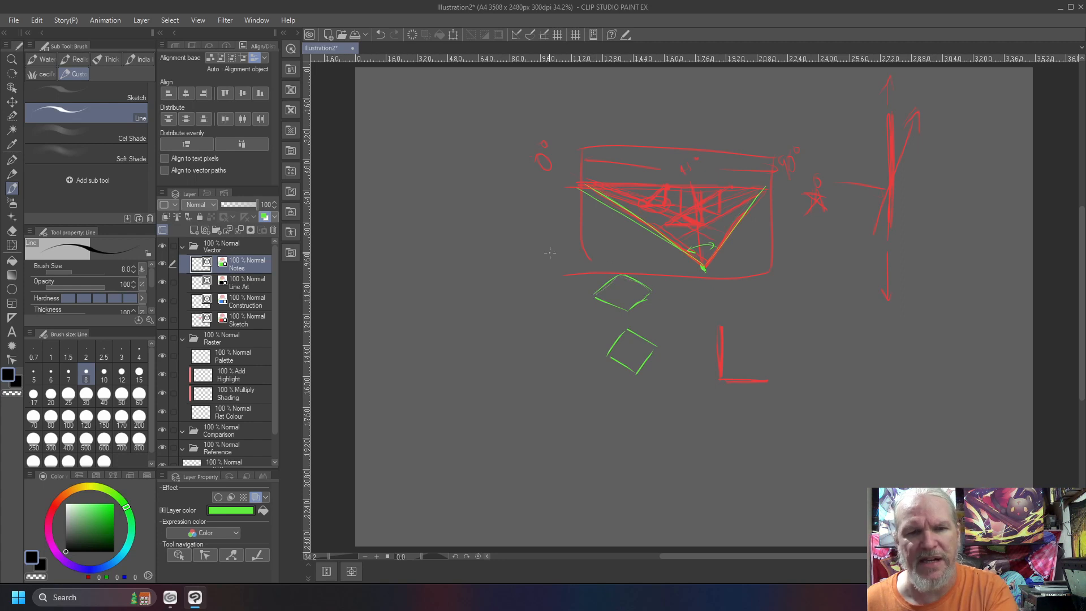
{"action": "left_click_drag", "start_coordinate": [621, 274], "coordinate": [626, 311]}
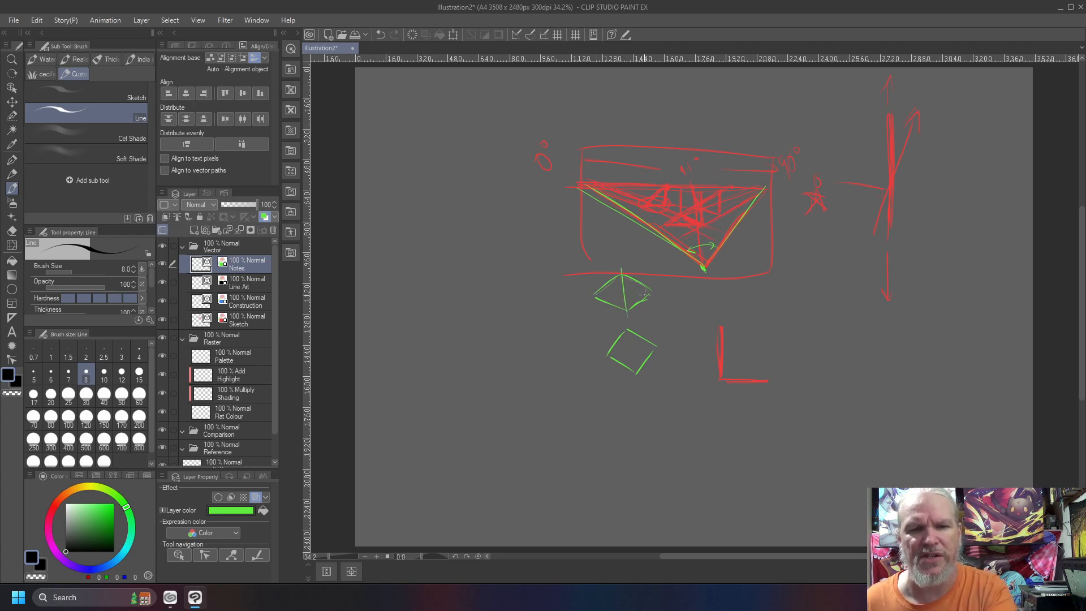
{"action": "mouse_move", "coordinate": [671, 293]}
{"action": "left_mouse_down"}
{"action": "mouse_move", "coordinate": [581, 293]}
{"action": "mouse_move", "coordinate": [588, 298]}
{"action": "left_mouse_up"}
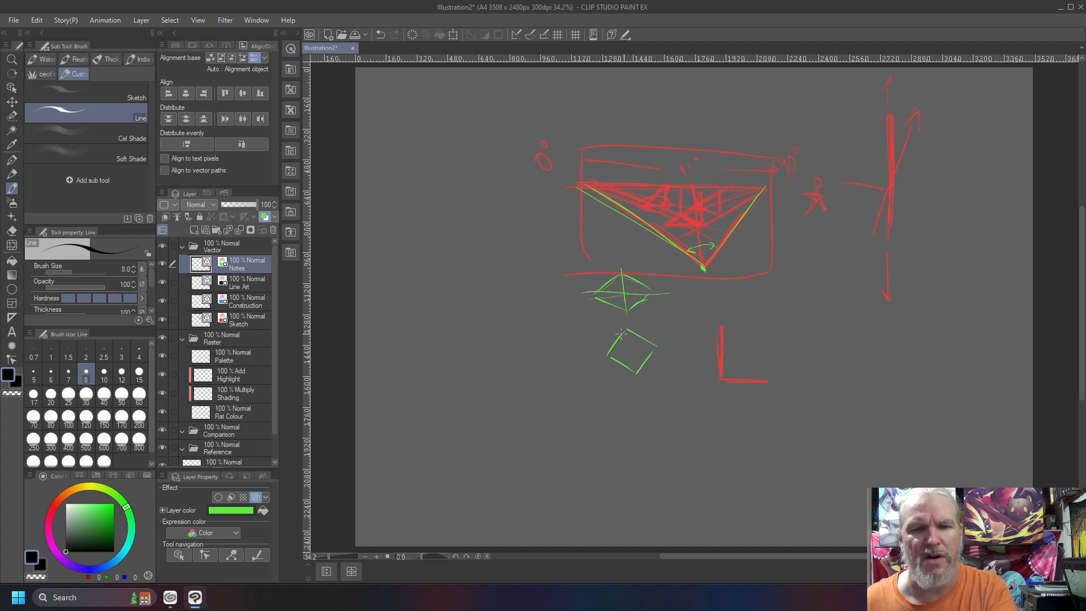
Beside them, draw a column of tilted squares that flatten upward into a single horizontal line, with a bold square at its base
{"action": "mouse_move", "coordinate": [548, 275]}
{"action": "left_mouse_down"}
{"action": "mouse_move", "coordinate": [510, 283]}
{"action": "mouse_move", "coordinate": [502, 271]}
{"action": "mouse_move", "coordinate": [550, 274]}
{"action": "mouse_move", "coordinate": [510, 262]}
{"action": "mouse_move", "coordinate": [481, 273]}
{"action": "left_mouse_up"}
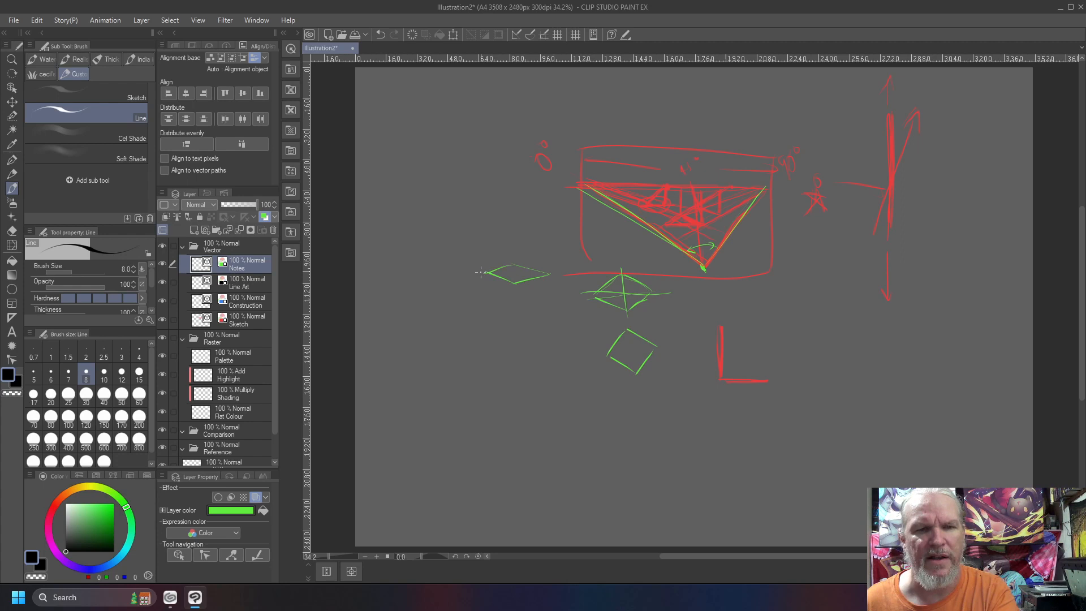
{"action": "left_click_drag", "start_coordinate": [518, 238], "coordinate": [494, 235]}
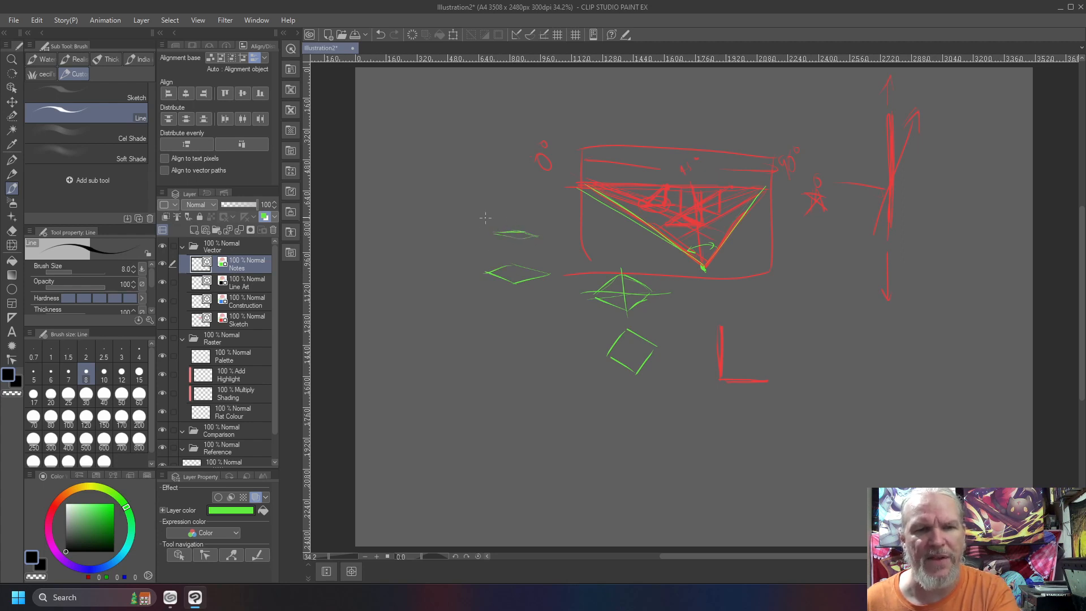
{"action": "left_click_drag", "start_coordinate": [539, 213], "coordinate": [501, 210]}
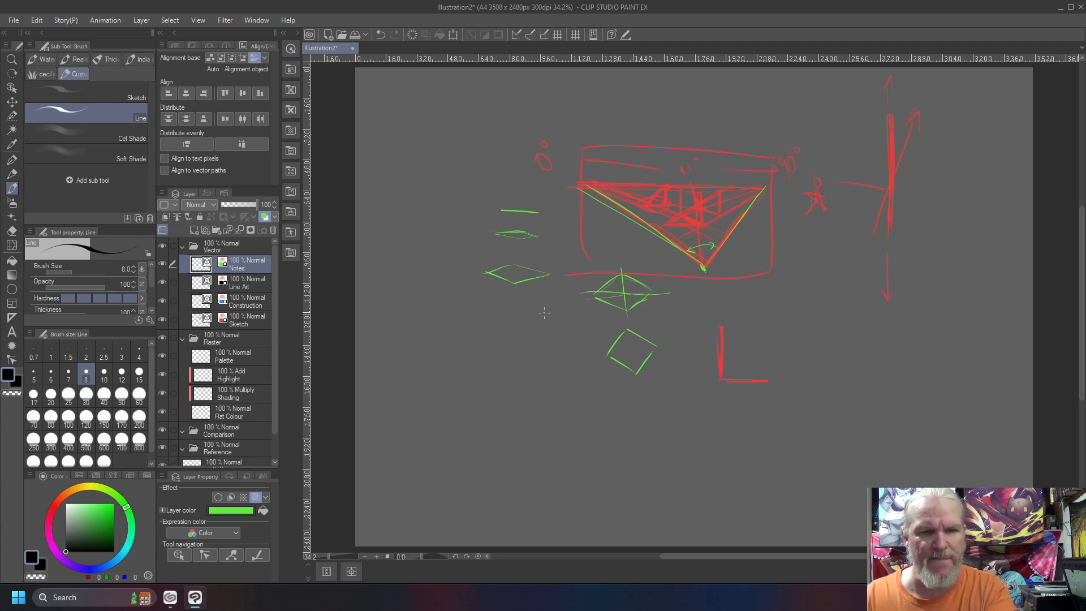
{"action": "mouse_move", "coordinate": [552, 318]}
{"action": "left_mouse_down"}
{"action": "mouse_move", "coordinate": [515, 301]}
{"action": "mouse_move", "coordinate": [467, 326]}
{"action": "mouse_move", "coordinate": [510, 348]}
{"action": "mouse_move", "coordinate": [546, 403]}
{"action": "mouse_move", "coordinate": [518, 430]}
{"action": "mouse_move", "coordinate": [486, 405]}
{"action": "mouse_move", "coordinate": [525, 433]}
{"action": "mouse_move", "coordinate": [546, 402]}
{"action": "mouse_move", "coordinate": [508, 374]}
{"action": "mouse_move", "coordinate": [482, 403]}
{"action": "mouse_move", "coordinate": [521, 428]}
{"action": "left_mouse_up"}
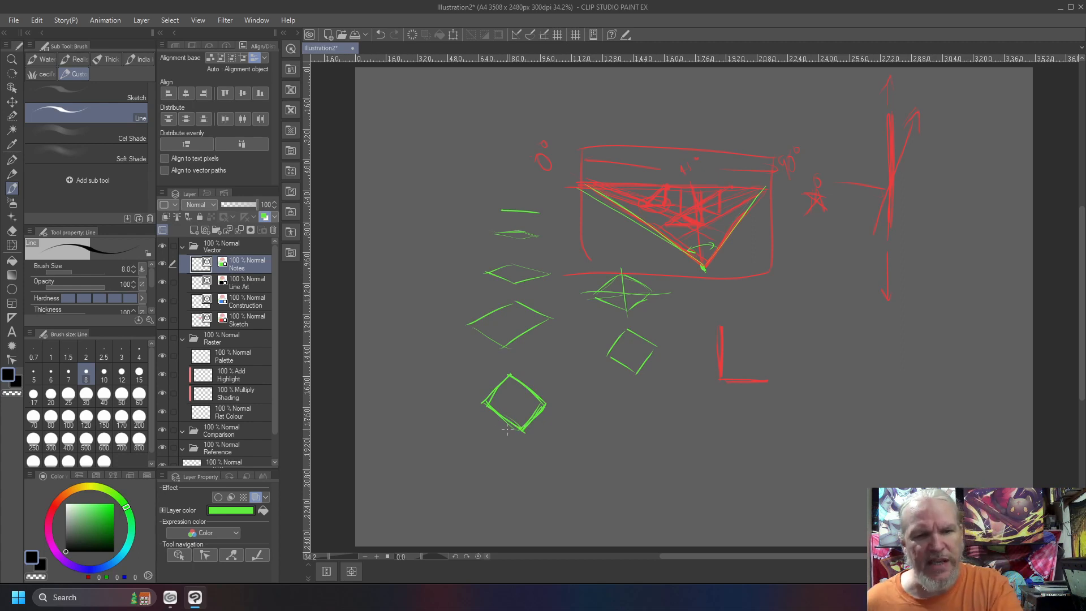
{"action": "left_click_drag", "start_coordinate": [522, 431], "coordinate": [489, 408]}
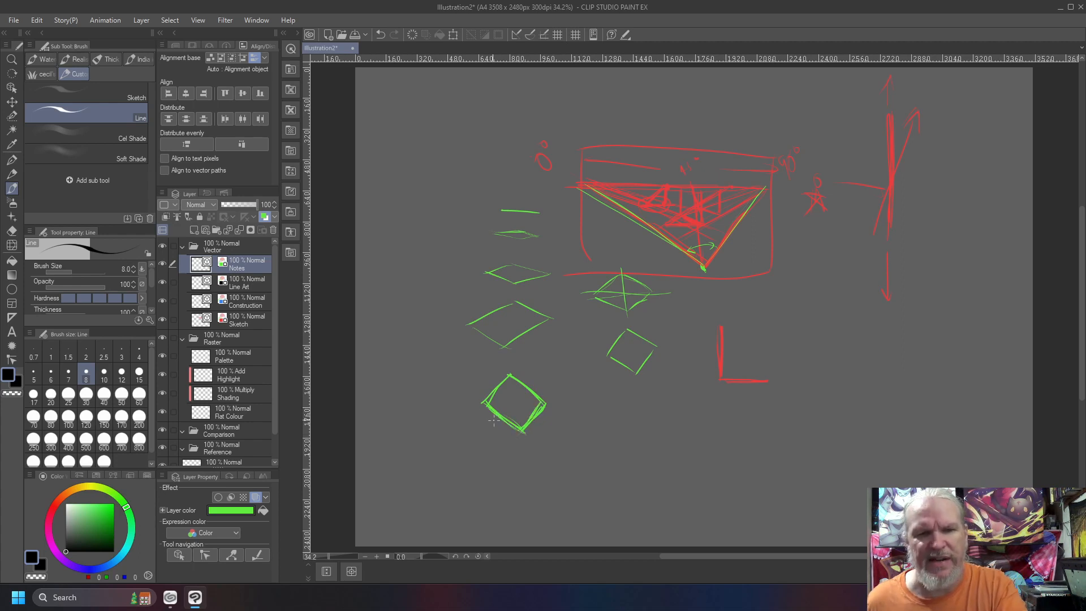
Draw a small inverted triangle near the canvas's lower middle and extend its slanted sides as long lines toward two distant vanishing points
{"action": "mouse_move", "coordinate": [575, 413]}
{"action": "left_mouse_down"}
{"action": "mouse_move", "coordinate": [612, 441]}
{"action": "mouse_move", "coordinate": [571, 406]}
{"action": "left_mouse_up"}
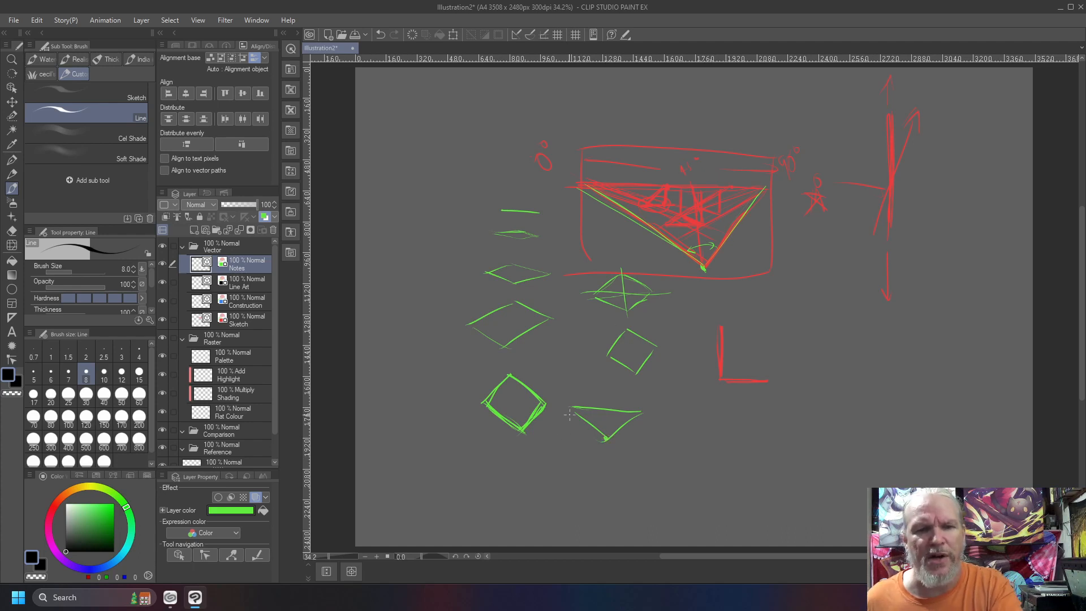
{"action": "left_click_drag", "start_coordinate": [575, 414], "coordinate": [414, 284]}
{"action": "left_click_drag", "start_coordinate": [634, 421], "coordinate": [899, 261]}
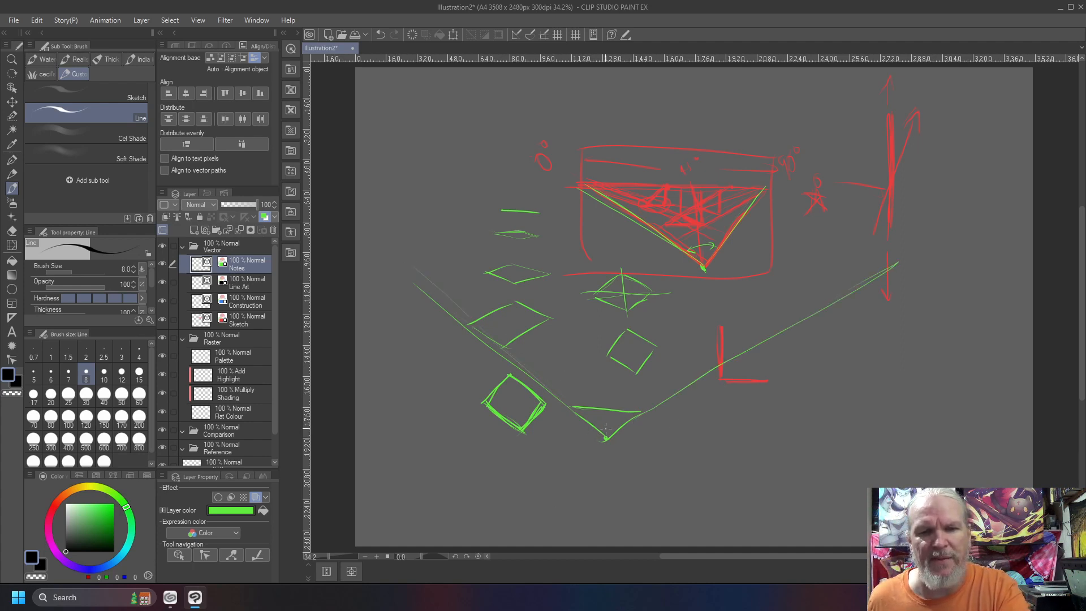
Construct a two-point perspective box between the distant vanishing points and circle the small inverted triangle below it
{"action": "mouse_move", "coordinate": [584, 308]}
{"action": "left_mouse_down"}
{"action": "mouse_move", "coordinate": [494, 312]}
{"action": "mouse_move", "coordinate": [421, 282]}
{"action": "left_mouse_up"}
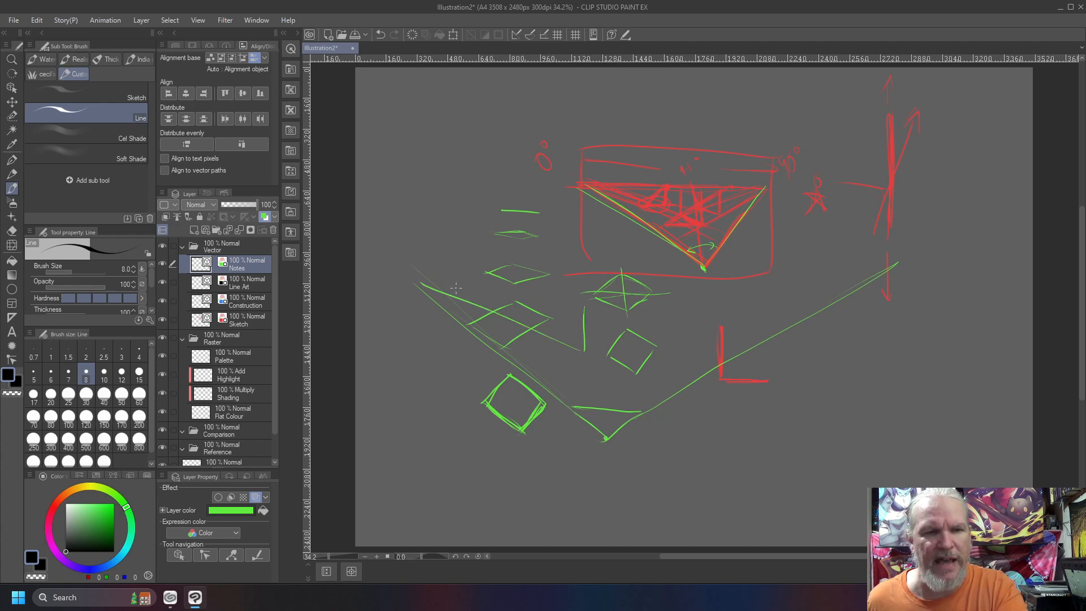
{"action": "left_click_drag", "start_coordinate": [585, 349], "coordinate": [917, 264]}
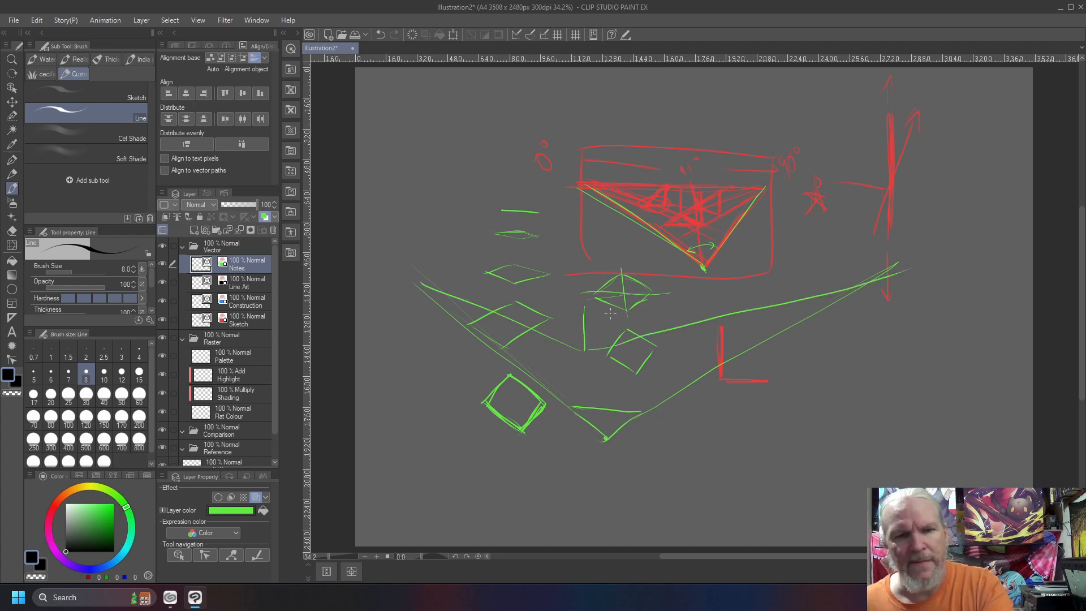
{"action": "left_click_drag", "start_coordinate": [673, 298], "coordinate": [880, 264]}
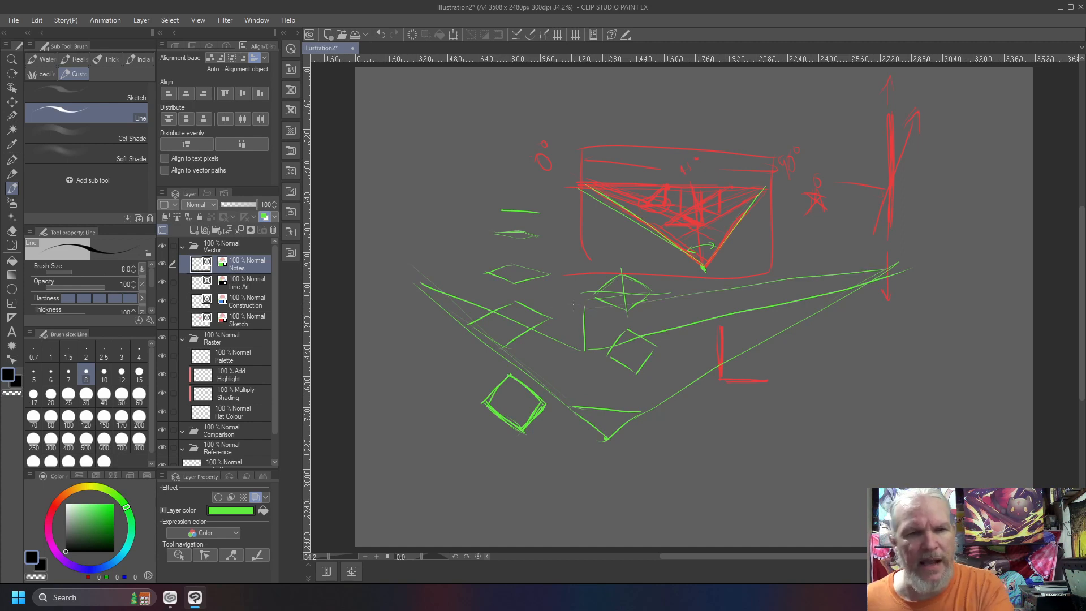
{"action": "left_click_drag", "start_coordinate": [582, 308], "coordinate": [431, 289]}
{"action": "left_click_drag", "start_coordinate": [548, 310], "coordinate": [547, 333]}
{"action": "left_click_drag", "start_coordinate": [621, 300], "coordinate": [624, 344]}
{"action": "left_click_drag", "start_coordinate": [620, 306], "coordinate": [522, 301]}
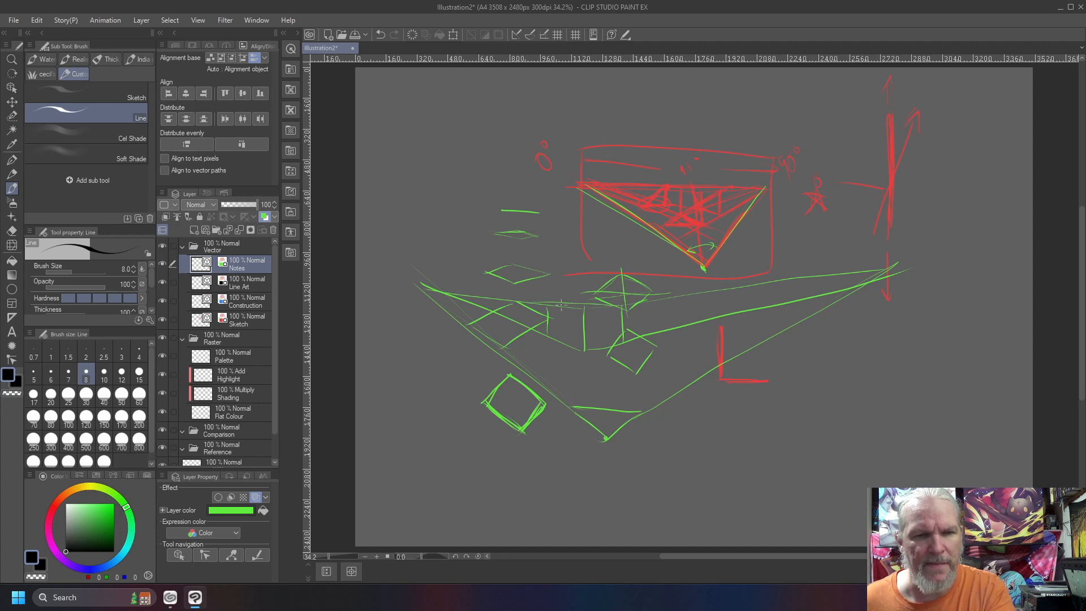
{"action": "left_click_drag", "start_coordinate": [612, 306], "coordinate": [585, 305]}
{"action": "mouse_move", "coordinate": [613, 393]}
{"action": "left_mouse_down"}
{"action": "mouse_move", "coordinate": [565, 400]}
{"action": "mouse_move", "coordinate": [645, 458]}
{"action": "mouse_move", "coordinate": [555, 403]}
{"action": "left_mouse_up"}
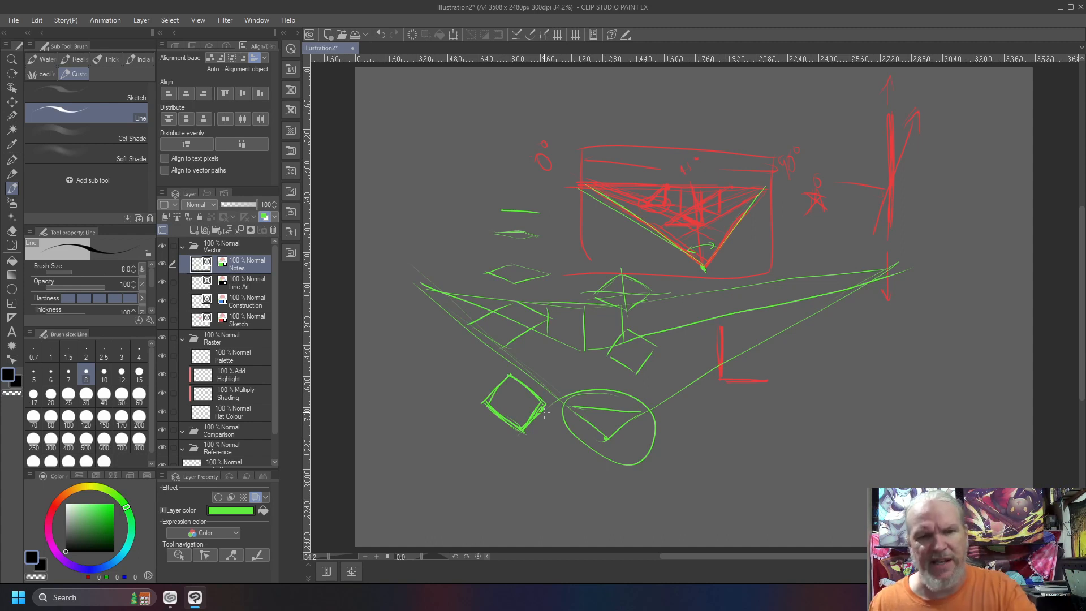
Sketch a tilted square and an upright square in the canvas's upper left, with a vertical arrow rising from the left vanishing point
{"action": "mouse_move", "coordinate": [480, 152]}
{"action": "left_mouse_down"}
{"action": "mouse_move", "coordinate": [448, 177]}
{"action": "mouse_move", "coordinate": [426, 161]}
{"action": "mouse_move", "coordinate": [473, 148]}
{"action": "mouse_move", "coordinate": [450, 132]}
{"action": "mouse_move", "coordinate": [422, 161]}
{"action": "left_mouse_up"}
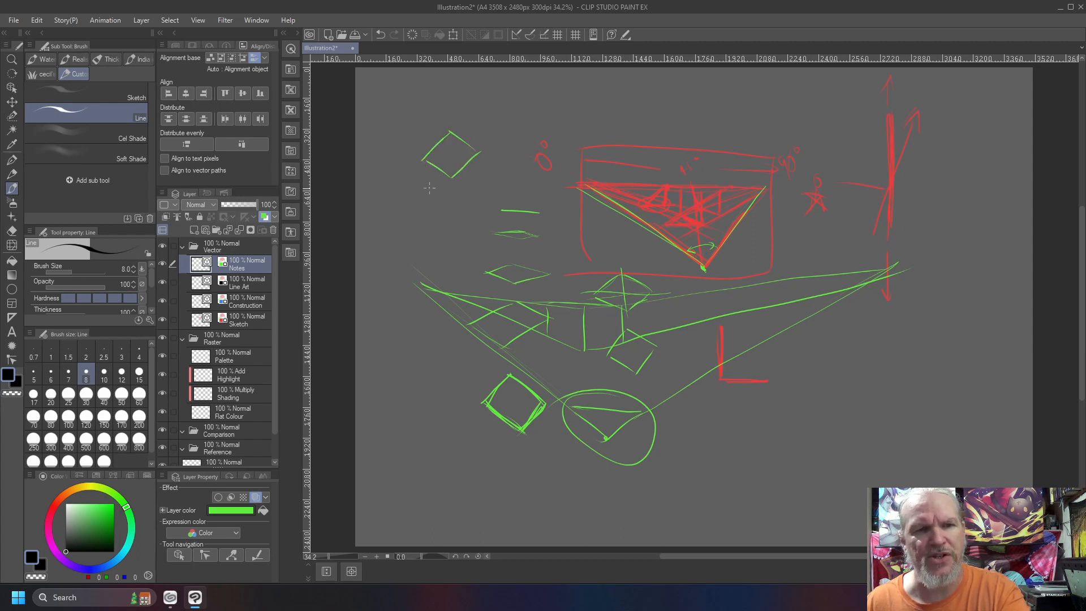
{"action": "mouse_move", "coordinate": [430, 214]}
{"action": "left_mouse_down"}
{"action": "mouse_move", "coordinate": [431, 255]}
{"action": "mouse_move", "coordinate": [473, 247]}
{"action": "mouse_move", "coordinate": [468, 194]}
{"action": "mouse_move", "coordinate": [468, 243]}
{"action": "left_mouse_up"}
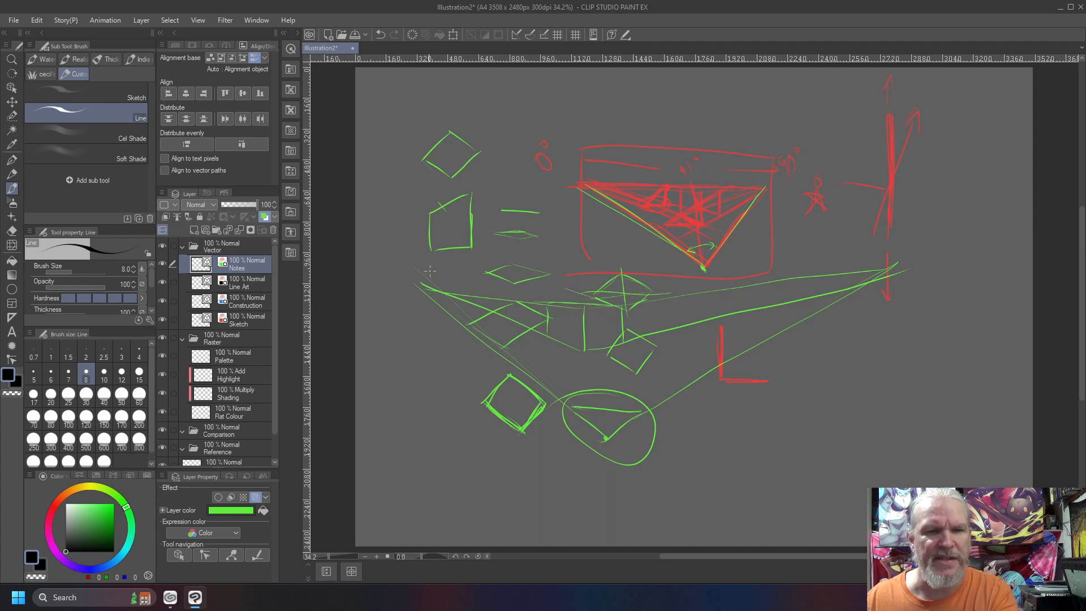
{"action": "mouse_move", "coordinate": [425, 288]}
{"action": "left_mouse_down"}
{"action": "mouse_move", "coordinate": [428, 125]}
{"action": "mouse_move", "coordinate": [436, 140]}
{"action": "left_mouse_up"}
{"action": "left_click_drag", "start_coordinate": [428, 125], "coordinate": [421, 142]}
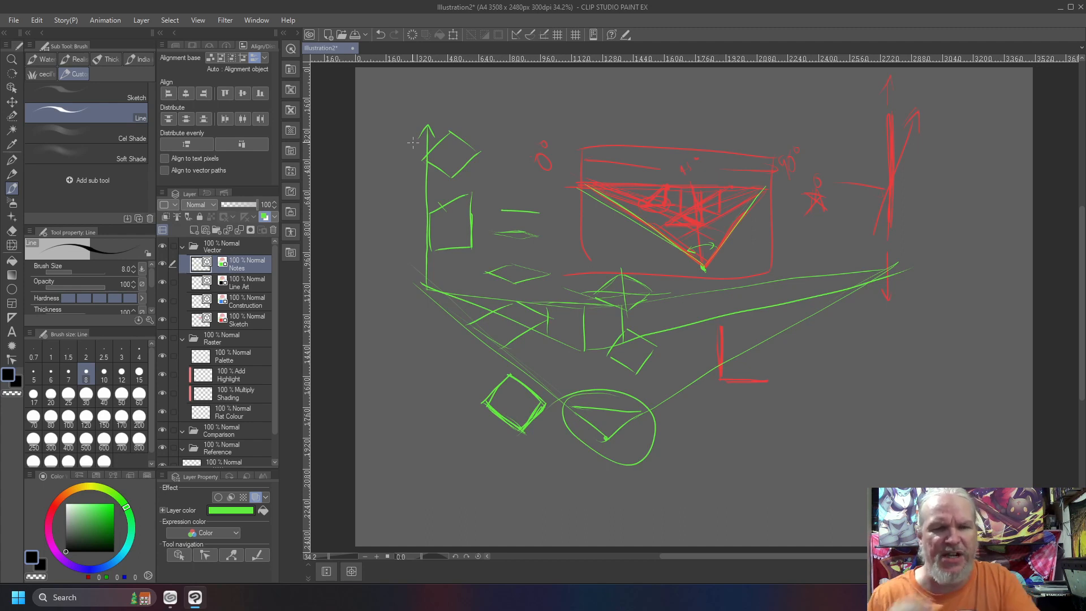
Add a sloping roof plane to the perspective box and extend its slanted edge to a marked point on the vertical arrow
{"action": "mouse_move", "coordinate": [584, 309]}
{"action": "left_mouse_down"}
{"action": "mouse_move", "coordinate": [552, 288]}
{"action": "mouse_move", "coordinate": [548, 328]}
{"action": "left_mouse_up"}
{"action": "mouse_move", "coordinate": [548, 286]}
{"action": "left_mouse_down"}
{"action": "mouse_move", "coordinate": [617, 306]}
{"action": "mouse_move", "coordinate": [554, 279]}
{"action": "left_mouse_up"}
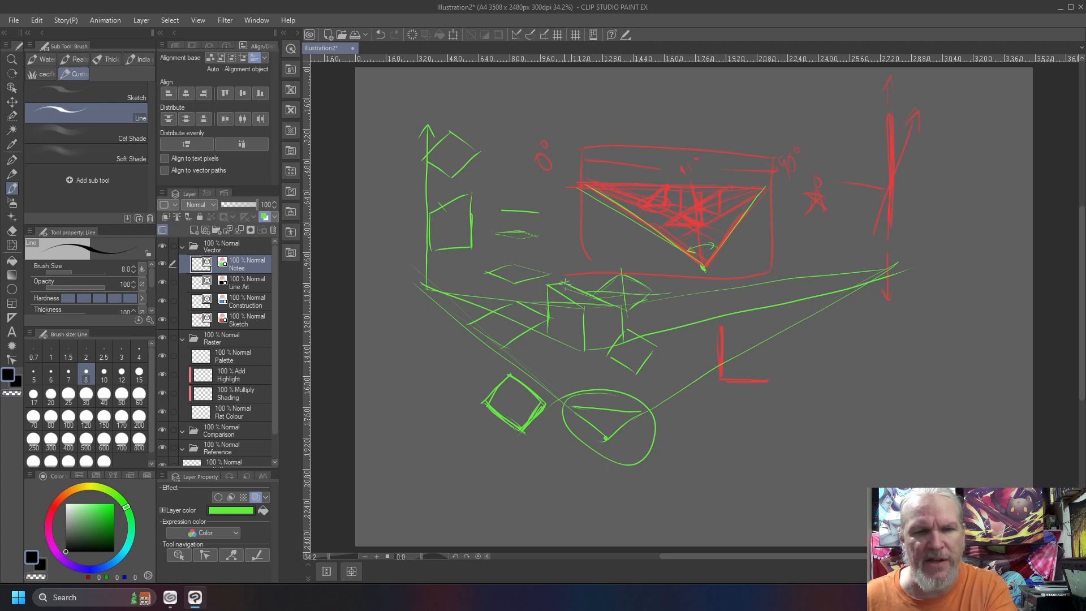
{"action": "mouse_move", "coordinate": [608, 305]}
{"action": "left_mouse_down"}
{"action": "mouse_move", "coordinate": [541, 283]}
{"action": "mouse_move", "coordinate": [612, 306]}
{"action": "mouse_move", "coordinate": [552, 287]}
{"action": "left_mouse_up"}
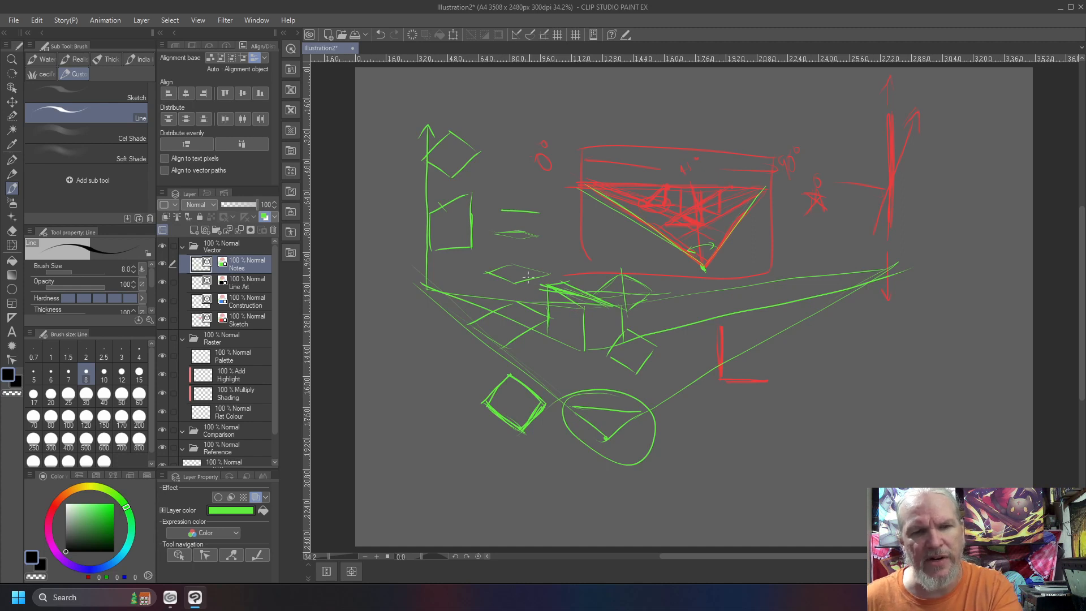
{"action": "mouse_move", "coordinate": [549, 281]}
{"action": "left_mouse_down"}
{"action": "mouse_move", "coordinate": [385, 175]}
{"action": "mouse_move", "coordinate": [424, 200]}
{"action": "left_mouse_up"}
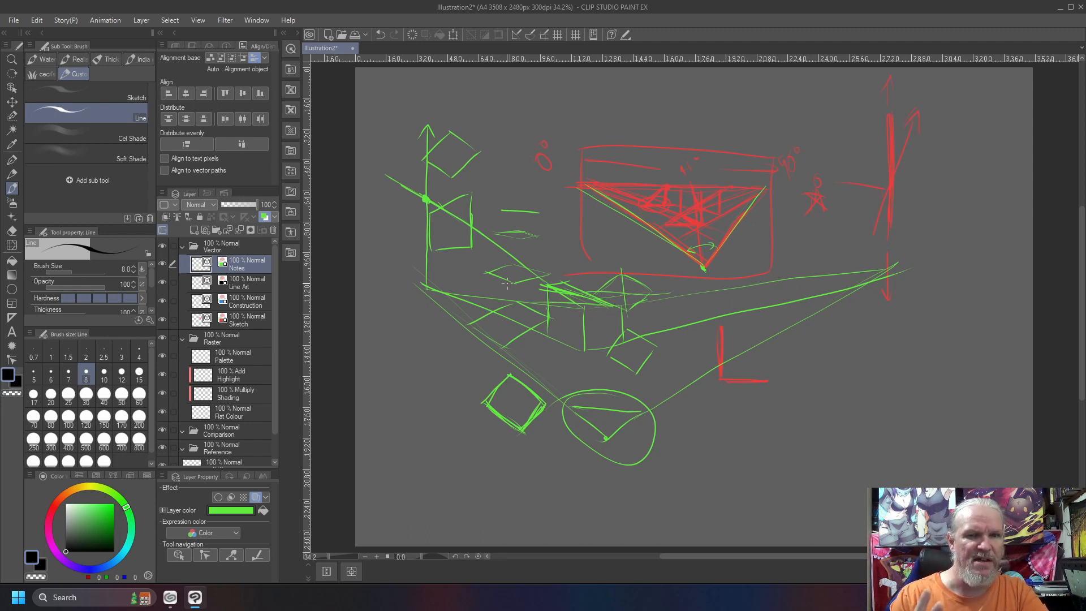
Retrace the box's near right face and add receding guide strokes toward both horizon vanishing points
{"action": "mouse_move", "coordinate": [583, 311]}
{"action": "left_mouse_down"}
{"action": "mouse_move", "coordinate": [619, 310]}
{"action": "mouse_move", "coordinate": [621, 345]}
{"action": "left_mouse_up"}
{"action": "mouse_move", "coordinate": [621, 306]}
{"action": "left_mouse_down"}
{"action": "mouse_move", "coordinate": [586, 310]}
{"action": "mouse_move", "coordinate": [583, 356]}
{"action": "left_mouse_up"}
{"action": "mouse_move", "coordinate": [585, 309]}
{"action": "left_mouse_down"}
{"action": "mouse_move", "coordinate": [618, 304]}
{"action": "mouse_move", "coordinate": [603, 330]}
{"action": "mouse_move", "coordinate": [737, 299]}
{"action": "left_mouse_up"}
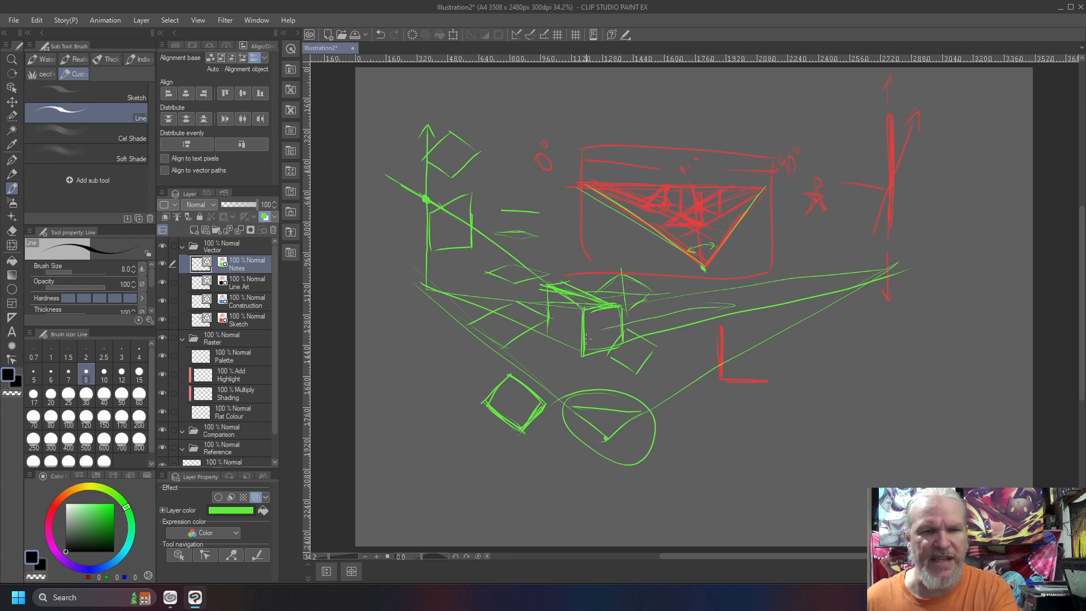
{"action": "left_click_drag", "start_coordinate": [571, 334], "coordinate": [439, 272]}
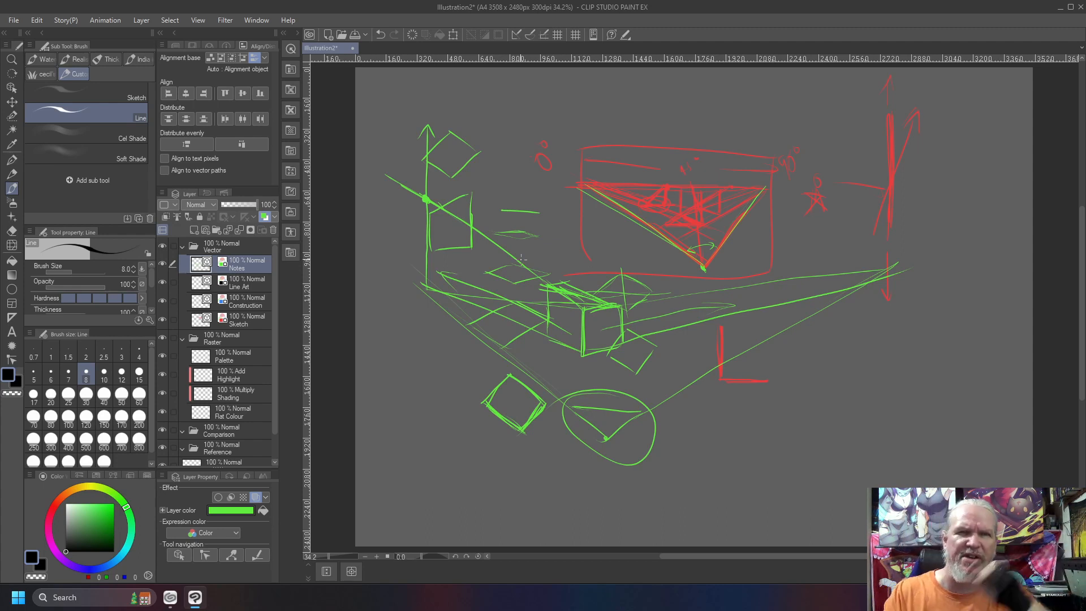
Circle the marked point on the vertical arrow and sweep a large arc upward from the left vanishing point
{"action": "mouse_move", "coordinate": [423, 182]}
{"action": "left_mouse_down"}
{"action": "mouse_move", "coordinate": [409, 202]}
{"action": "mouse_move", "coordinate": [431, 185]}
{"action": "left_mouse_up"}
{"action": "mouse_move", "coordinate": [425, 290]}
{"action": "left_mouse_down"}
{"action": "mouse_move", "coordinate": [440, 216]}
{"action": "mouse_move", "coordinate": [495, 124]}
{"action": "mouse_move", "coordinate": [564, 80]}
{"action": "mouse_move", "coordinate": [615, 74]}
{"action": "left_mouse_up"}
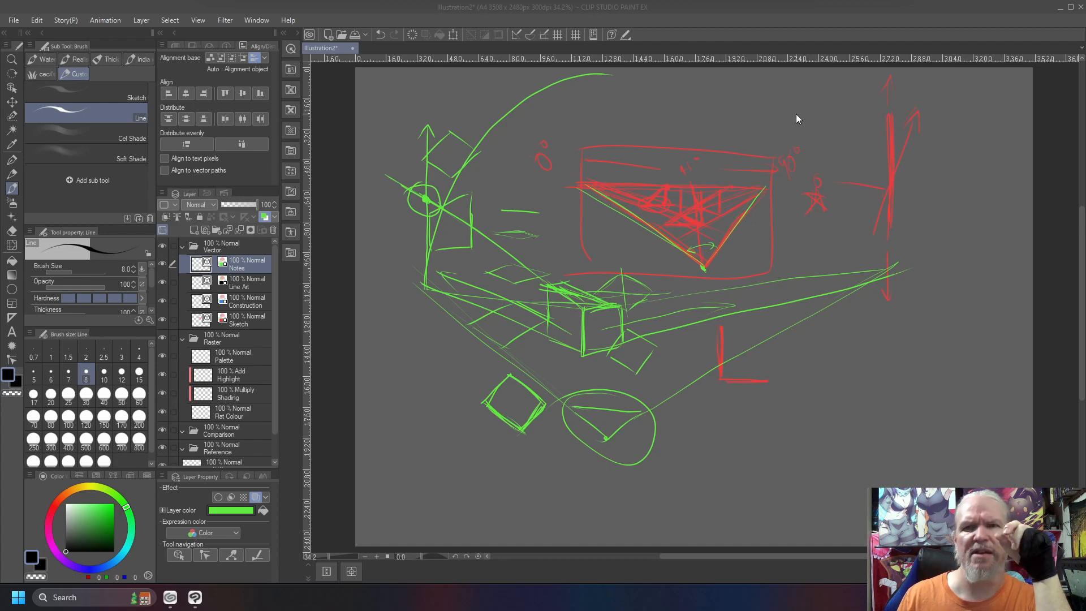
Create a new canvas from the copied spaceship bearing diagram, and undo a trial stroke around its red ring
{"action": "left_click", "coordinate": [811, 16]}
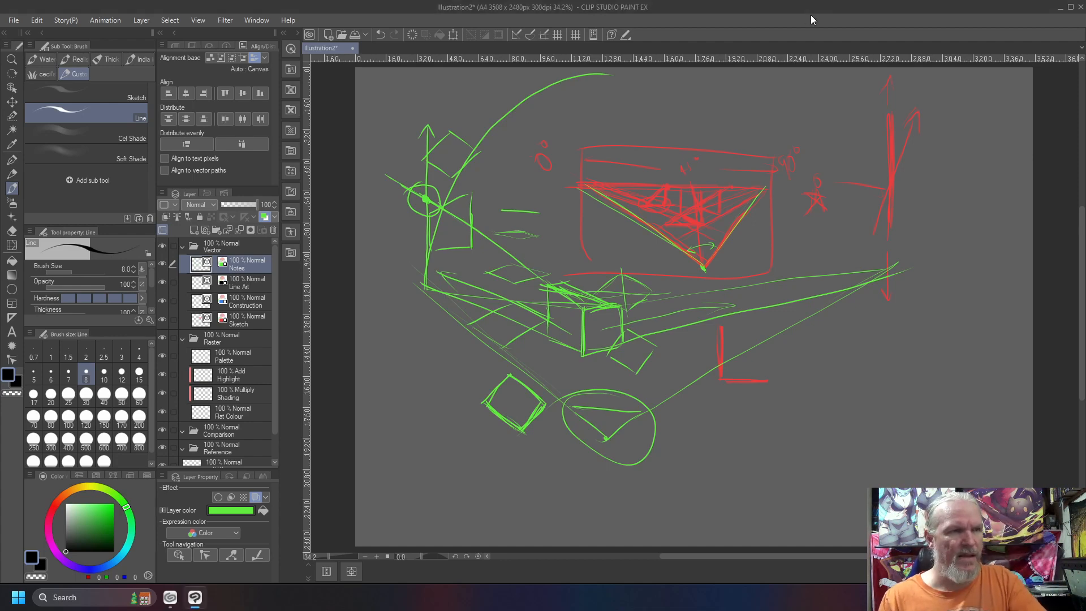
{"action": "key", "text": "ctrl+alt+c"}
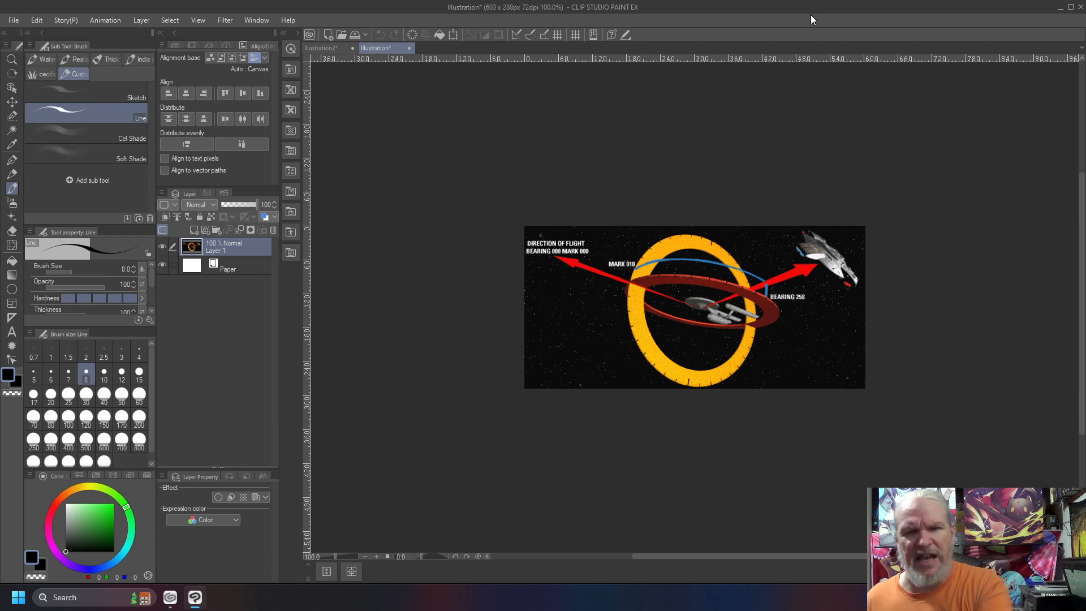
{"action": "mouse_move", "coordinate": [715, 287]}
{"action": "left_mouse_down"}
{"action": "mouse_move", "coordinate": [626, 307]}
{"action": "mouse_move", "coordinate": [734, 333]}
{"action": "mouse_move", "coordinate": [755, 324]}
{"action": "left_mouse_up"}
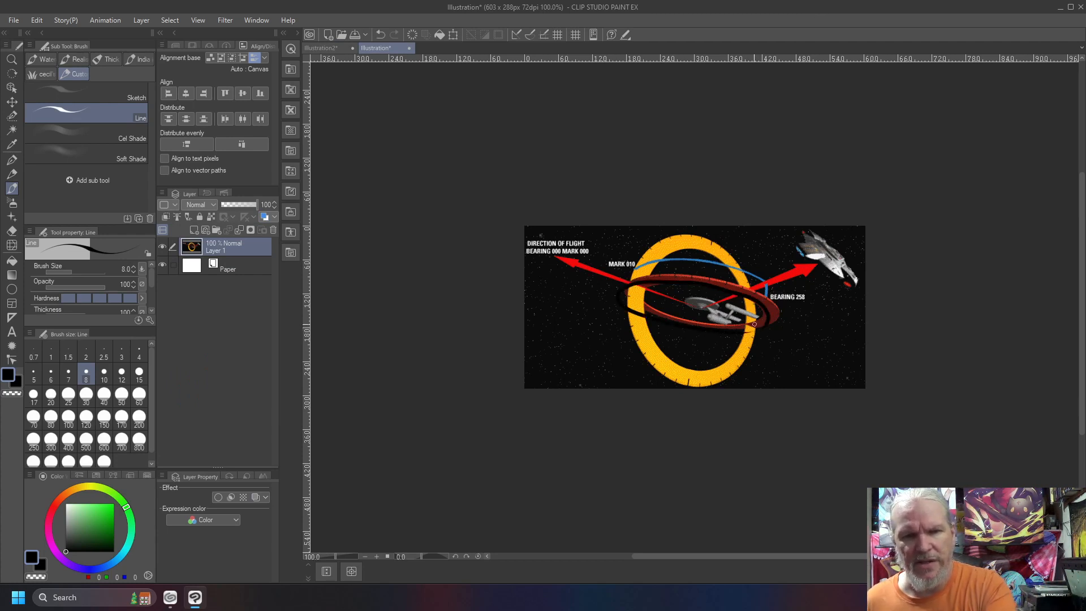
{"action": "key", "text": "ctrl+z"}
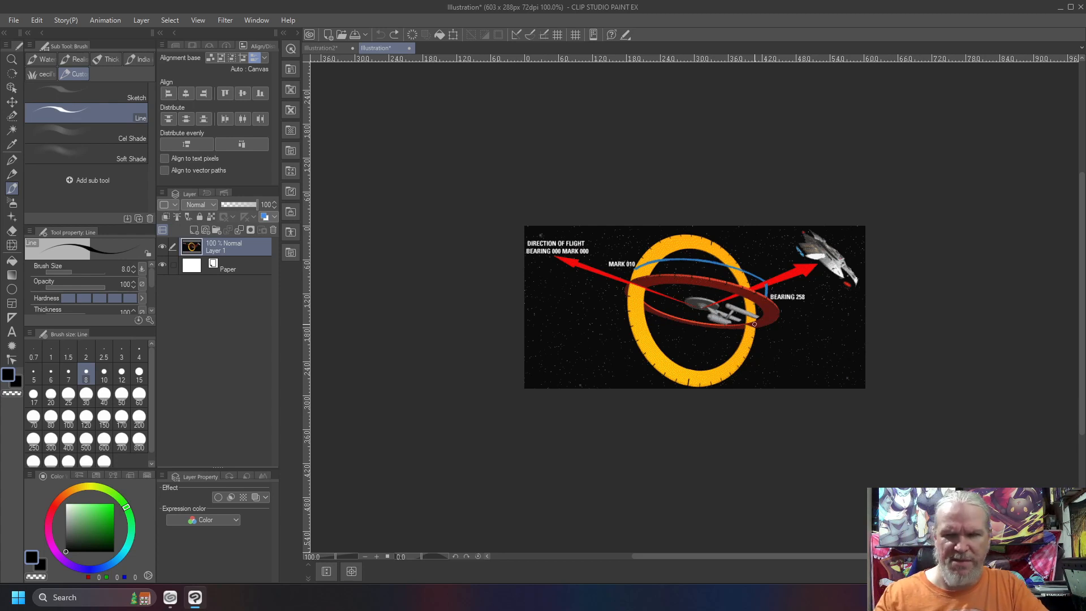
Add a new layer above the spaceship image and set its layer color to green 52EC3E
{"action": "key", "text": "ctrl+shift+n"}
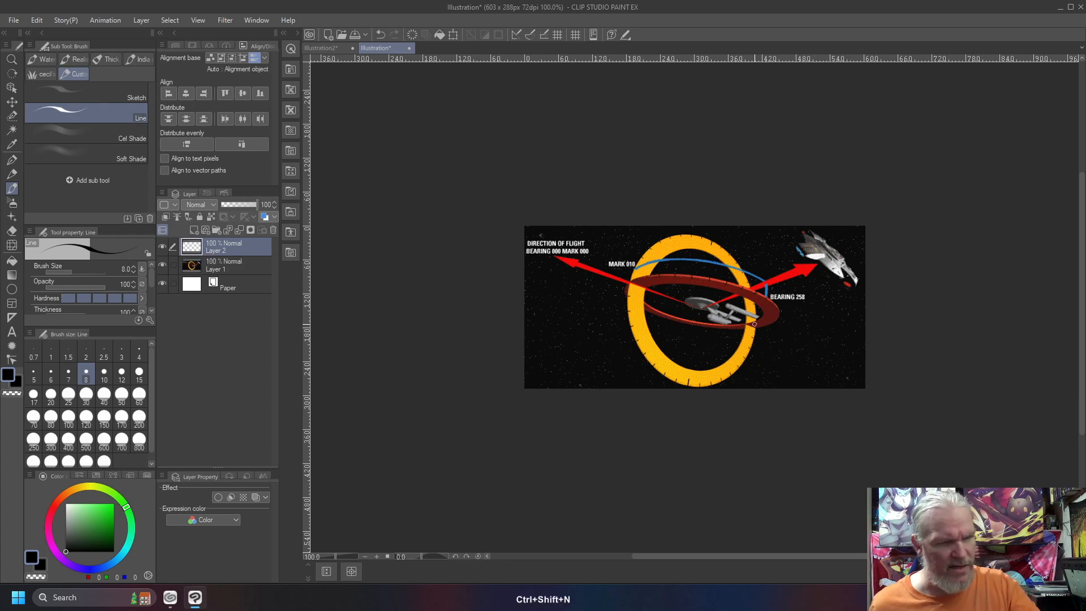
{"action": "left_click", "coordinate": [264, 216]}
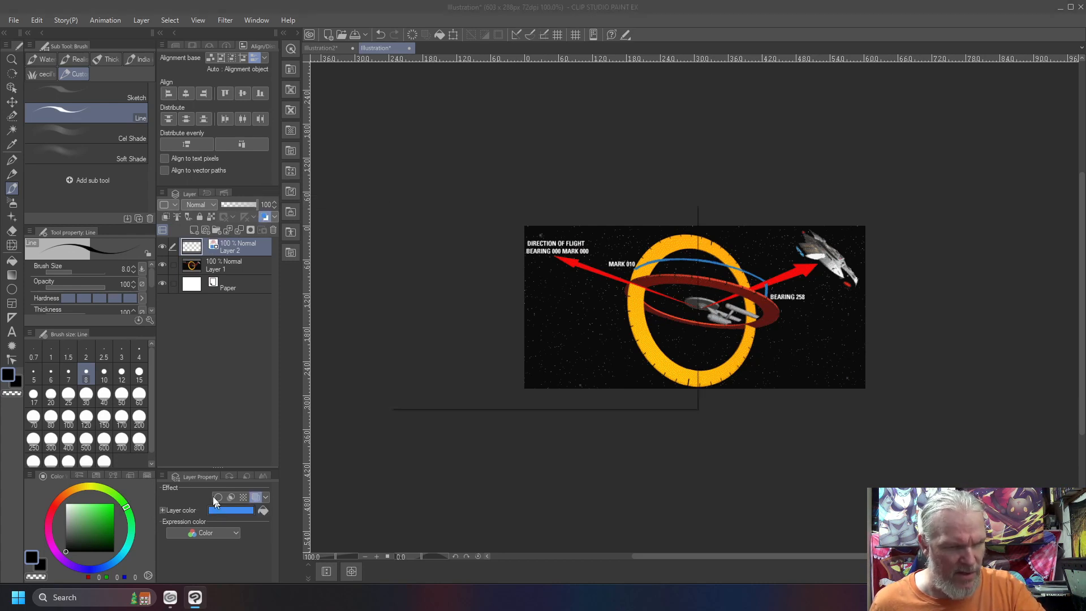
{"action": "left_click", "coordinate": [220, 509]}
{"action": "left_click_drag", "start_coordinate": [547, 355], "coordinate": [534, 290]}
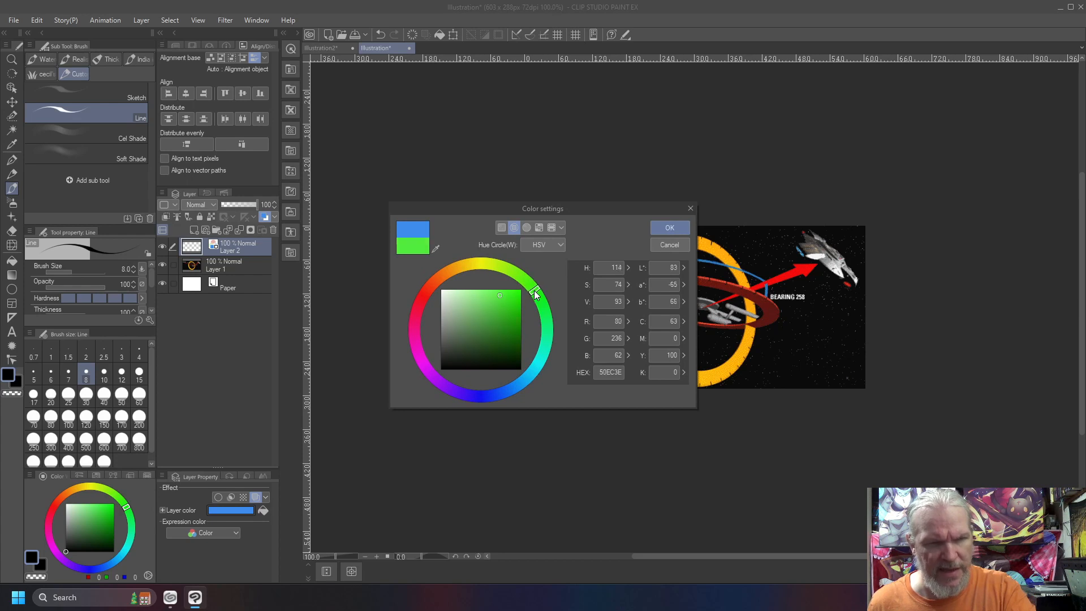
{"action": "left_click", "coordinate": [667, 221]}
Trace the red ring in green, box it in with perspective guide strokes, and overlay a line along the direction-of-flight arrow
{"action": "mouse_move", "coordinate": [752, 332]}
{"action": "left_mouse_down"}
{"action": "mouse_move", "coordinate": [763, 313]}
{"action": "mouse_move", "coordinate": [750, 295]}
{"action": "mouse_move", "coordinate": [645, 284]}
{"action": "mouse_move", "coordinate": [630, 299]}
{"action": "mouse_move", "coordinate": [682, 325]}
{"action": "mouse_move", "coordinate": [740, 331]}
{"action": "mouse_move", "coordinate": [767, 310]}
{"action": "mouse_move", "coordinate": [703, 282]}
{"action": "mouse_move", "coordinate": [637, 283]}
{"action": "left_mouse_up"}
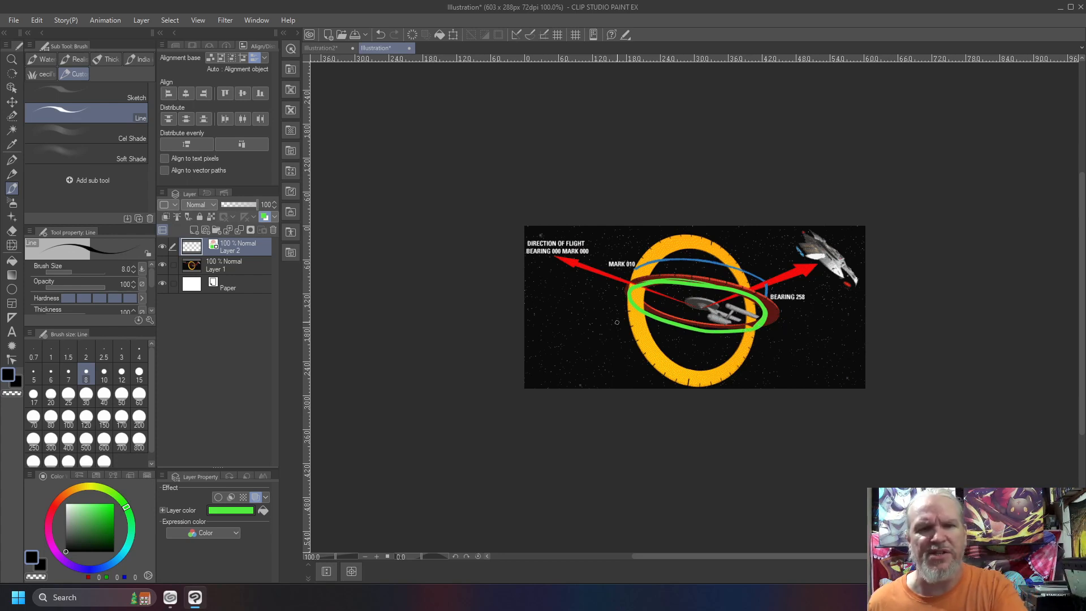
{"action": "mouse_move", "coordinate": [686, 261]}
{"action": "left_mouse_down"}
{"action": "mouse_move", "coordinate": [761, 330]}
{"action": "mouse_move", "coordinate": [796, 323]}
{"action": "mouse_move", "coordinate": [704, 340]}
{"action": "mouse_move", "coordinate": [615, 286]}
{"action": "mouse_move", "coordinate": [686, 266]}
{"action": "mouse_move", "coordinate": [620, 289]}
{"action": "left_mouse_up"}
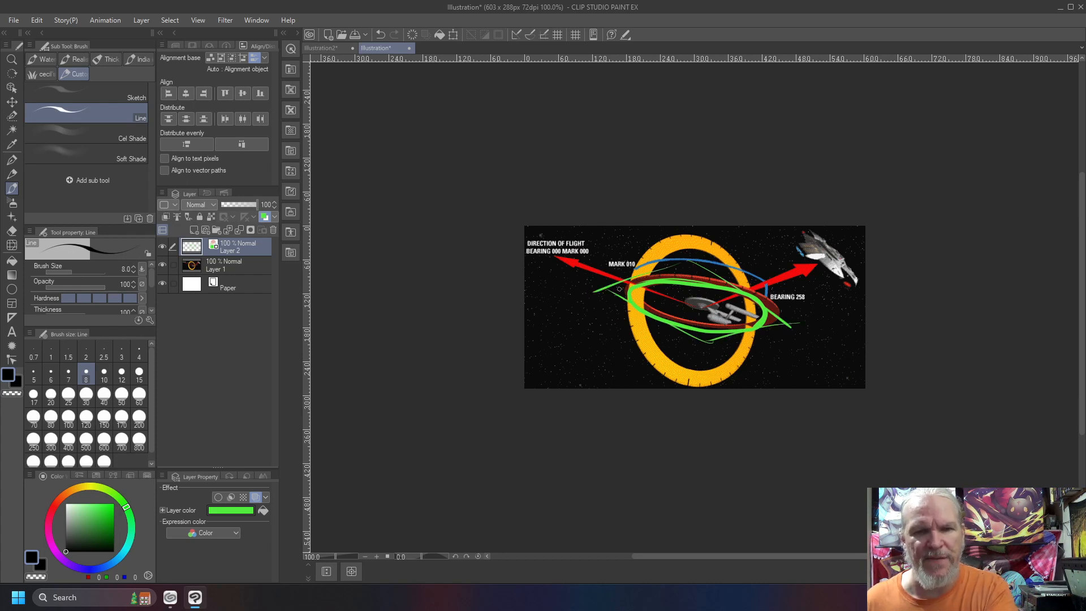
{"action": "left_click_drag", "start_coordinate": [794, 330], "coordinate": [607, 207]}
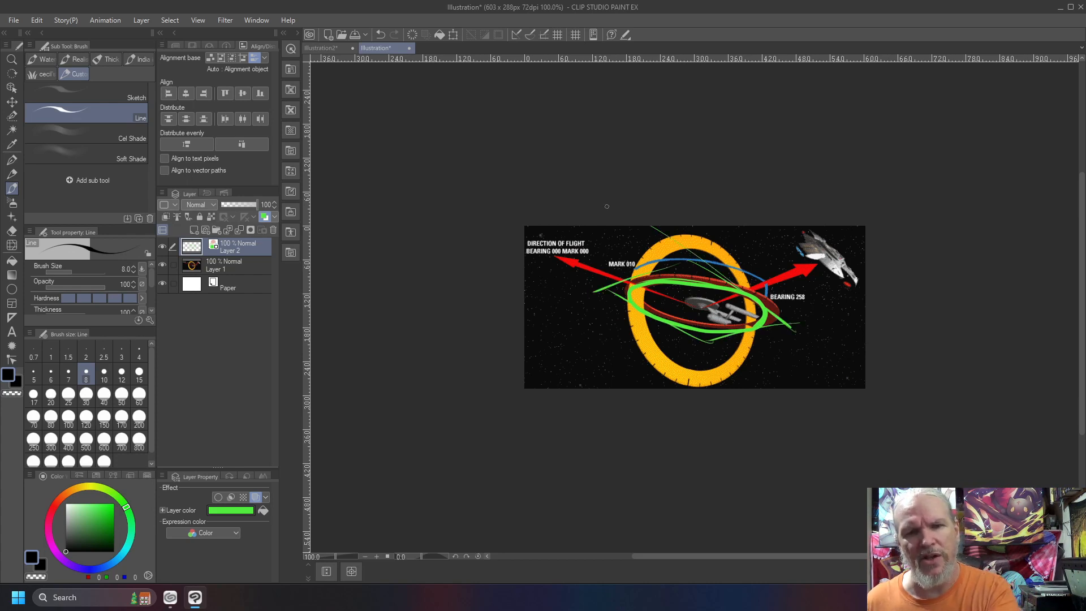
{"action": "left_click_drag", "start_coordinate": [633, 309], "coordinate": [522, 239]}
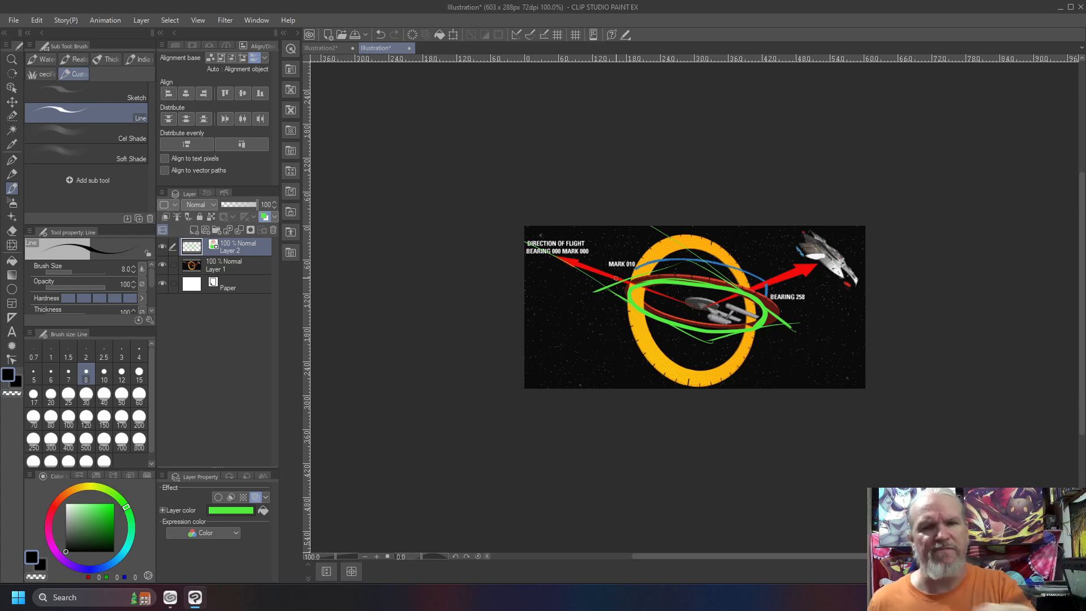
Switch to the Illustration2 canvas, hide the Notes and Sketch layers, and make the Construction layer active
{"action": "left_click", "coordinate": [323, 48]}
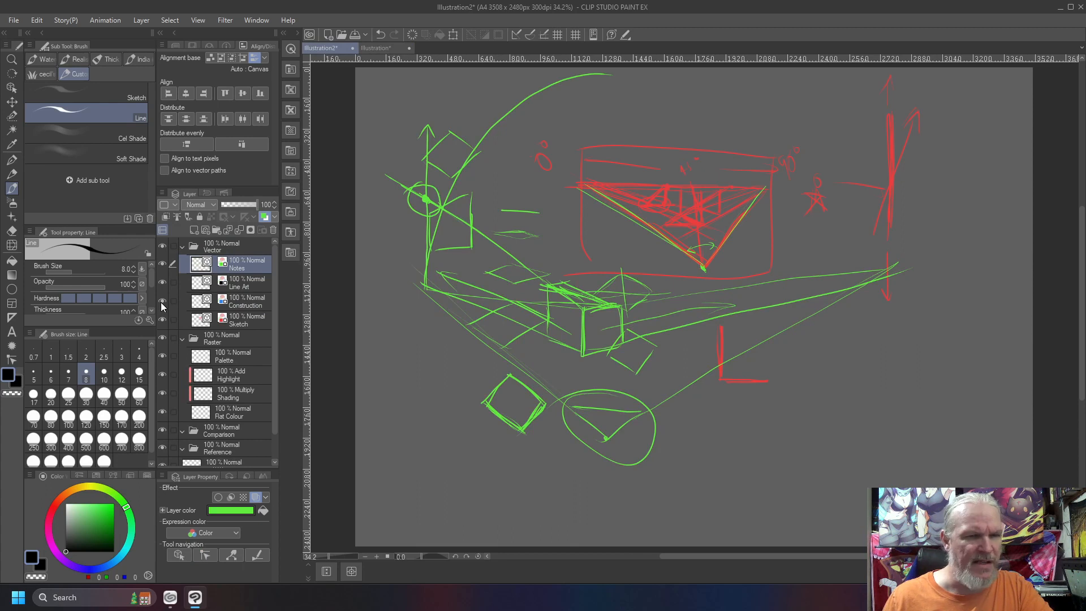
{"action": "left_click", "coordinate": [163, 263]}
{"action": "left_click", "coordinate": [162, 320]}
{"action": "left_click", "coordinate": [232, 304]}
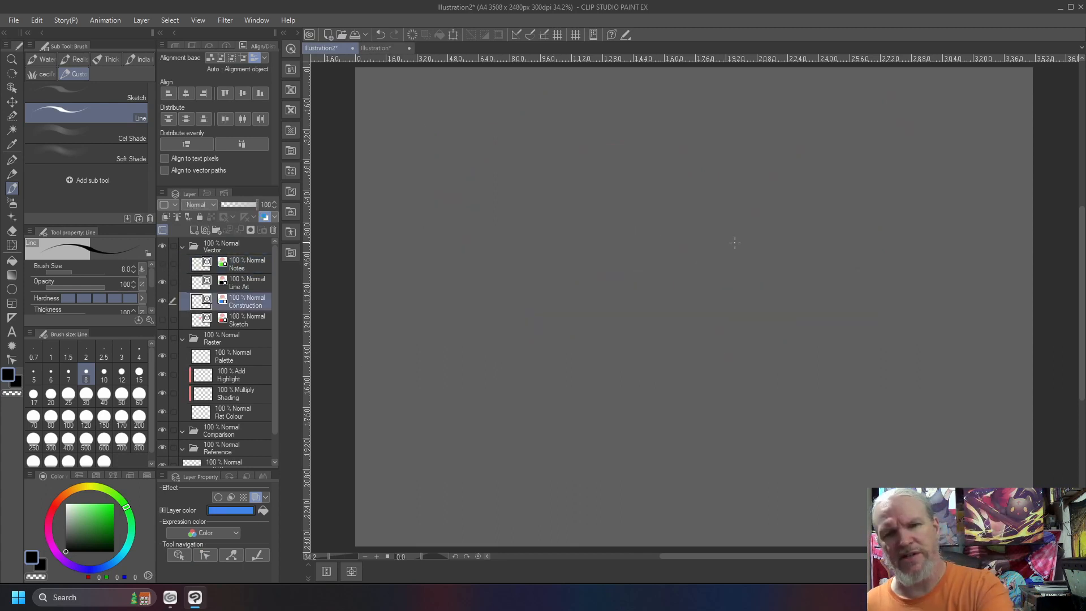
Draw a vertical line with dotted ends, converging guide lines toward the upper left, and an arc from its top to the slanted line
{"action": "left_click_drag", "start_coordinate": [707, 314], "coordinate": [711, 121]}
{"action": "left_click_drag", "start_coordinate": [708, 280], "coordinate": [716, 106]}
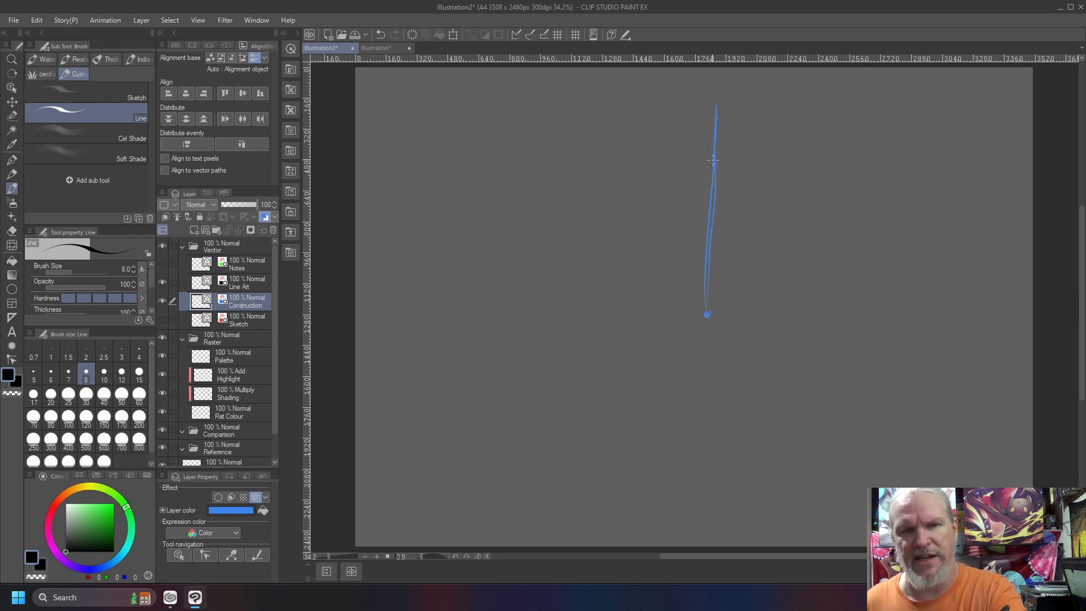
{"action": "left_click", "coordinate": [713, 105]}
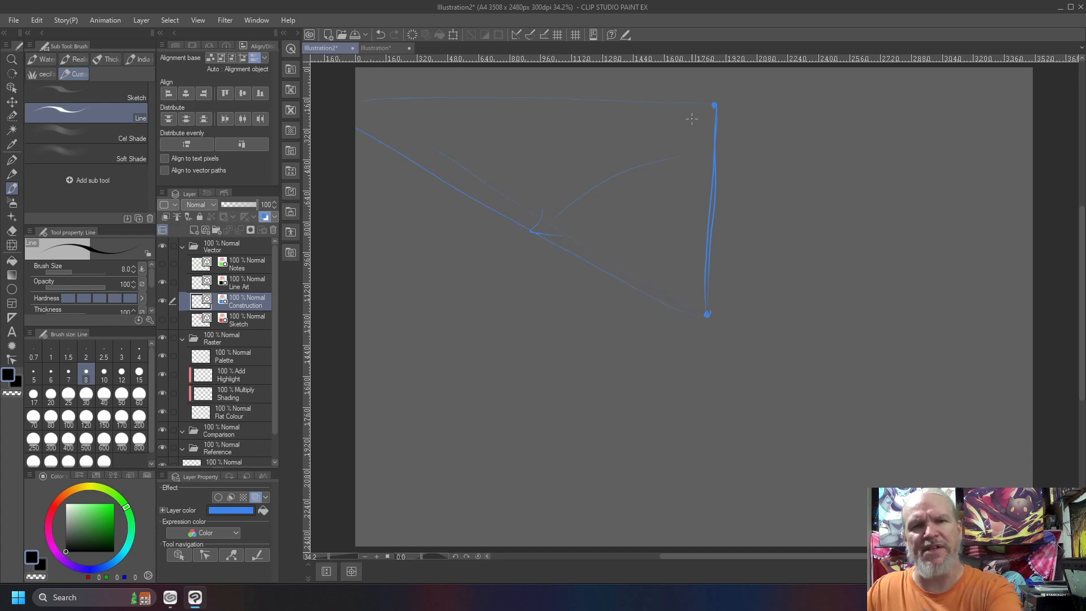
{"action": "left_click_drag", "start_coordinate": [621, 132], "coordinate": [506, 215]}
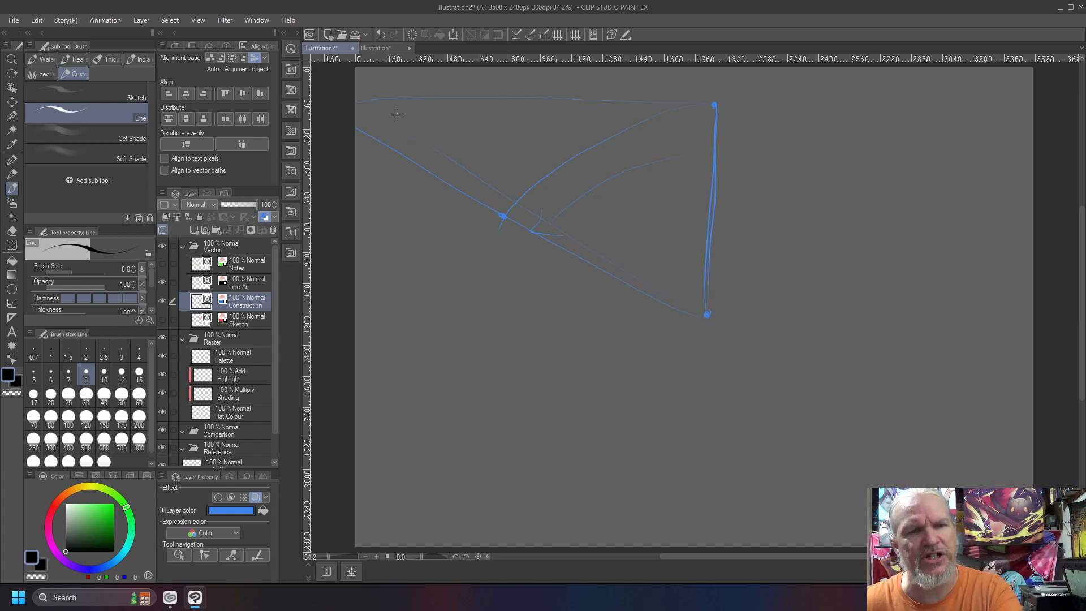
Add slanted division strokes between the arc and the upper guide line, and extend the arc into a full circle around the lower dot
{"action": "left_click_drag", "start_coordinate": [490, 123], "coordinate": [460, 100]}
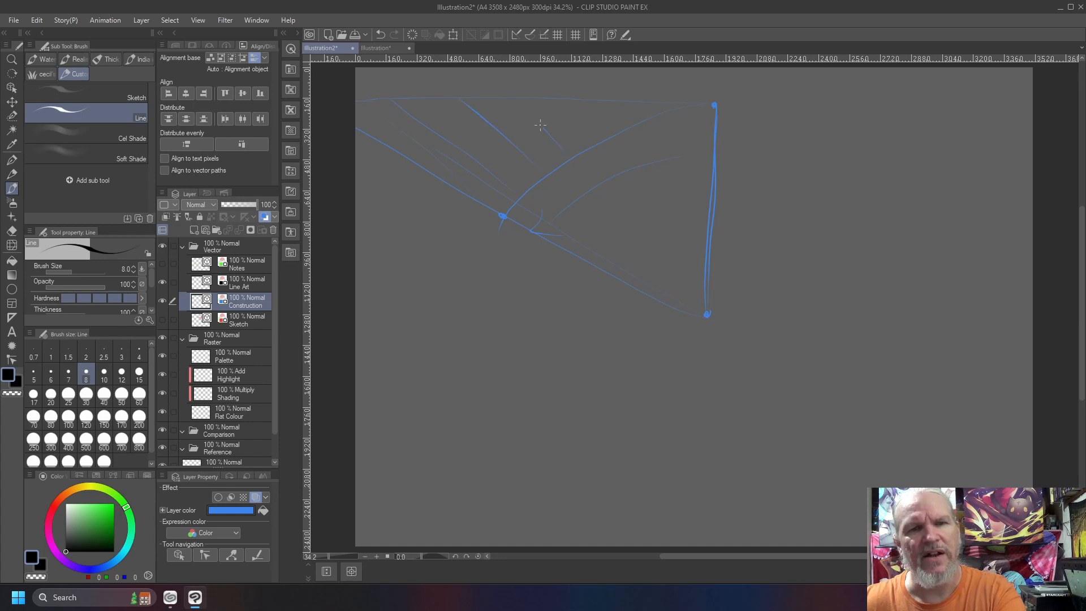
{"action": "left_click_drag", "start_coordinate": [594, 108], "coordinate": [586, 93]}
{"action": "left_click_drag", "start_coordinate": [634, 116], "coordinate": [625, 100]}
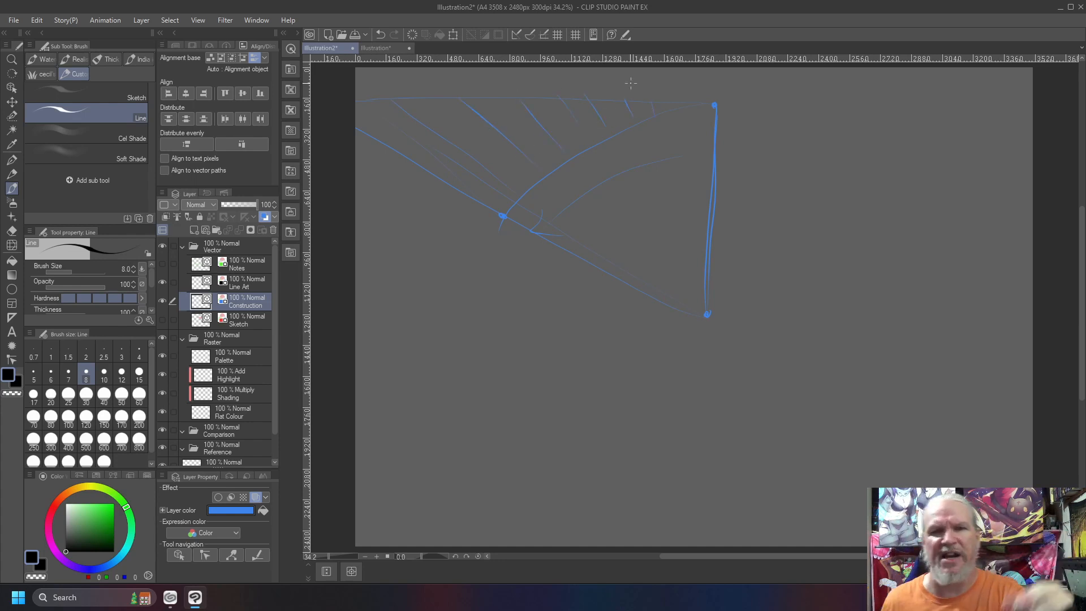
{"action": "mouse_move", "coordinate": [656, 111]}
{"action": "left_mouse_down"}
{"action": "mouse_move", "coordinate": [498, 280]}
{"action": "mouse_move", "coordinate": [848, 401]}
{"action": "mouse_move", "coordinate": [695, 113]}
{"action": "left_mouse_up"}
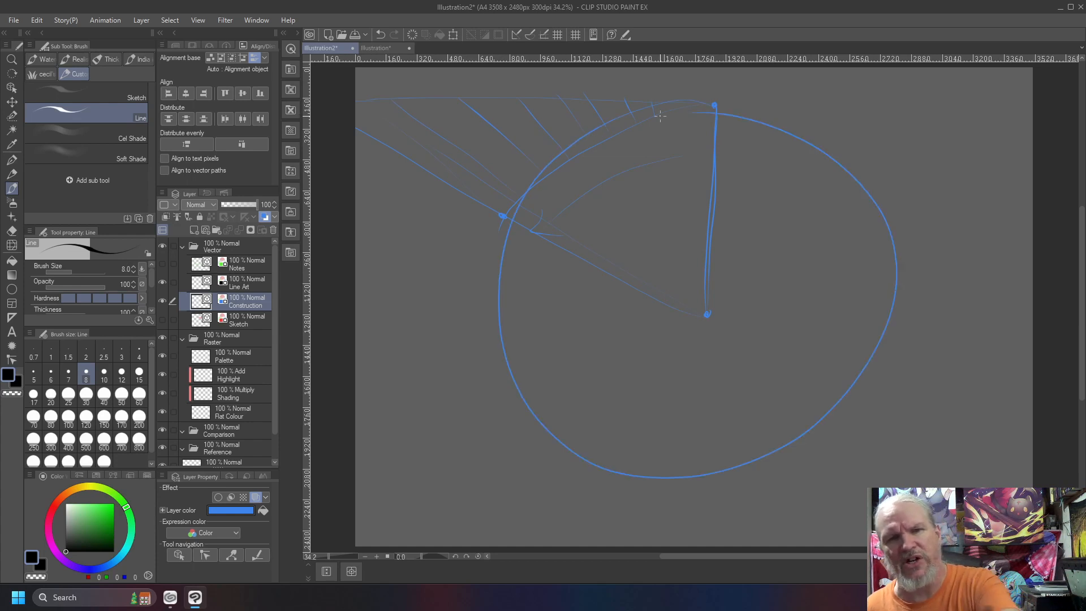
Return to the spaceship canvas, trace both rings in green, dot the direction-of-flight arrow's tip, and sketch angle marks beside the ship
{"action": "left_click", "coordinate": [379, 51]}
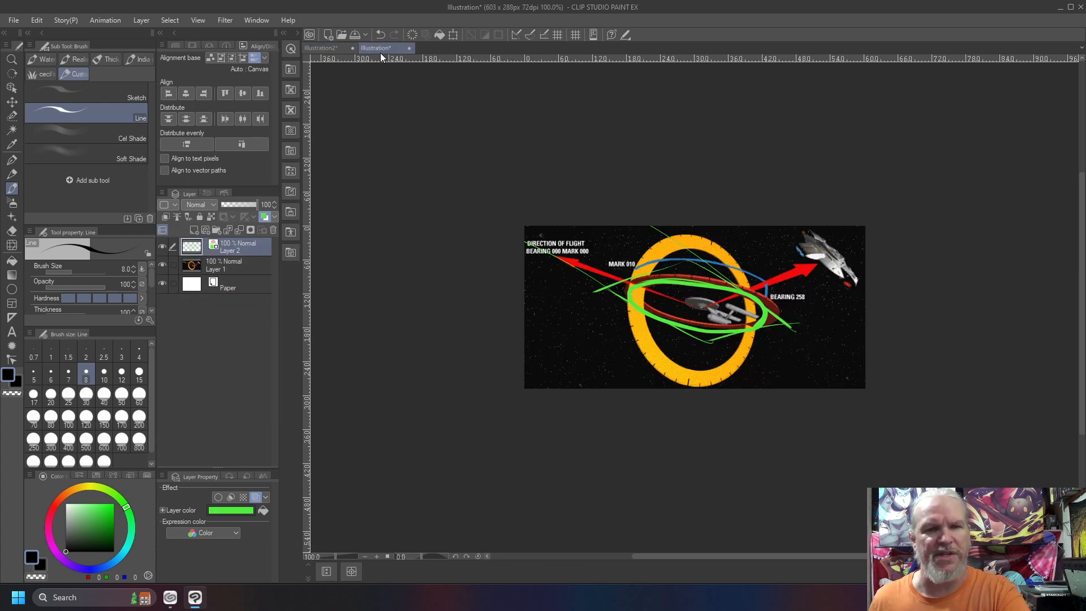
{"action": "mouse_move", "coordinate": [730, 260]}
{"action": "left_mouse_down"}
{"action": "mouse_move", "coordinate": [687, 371]}
{"action": "mouse_move", "coordinate": [731, 275]}
{"action": "mouse_move", "coordinate": [707, 334]}
{"action": "mouse_move", "coordinate": [668, 280]}
{"action": "mouse_move", "coordinate": [781, 325]}
{"action": "mouse_move", "coordinate": [613, 284]}
{"action": "left_mouse_up"}
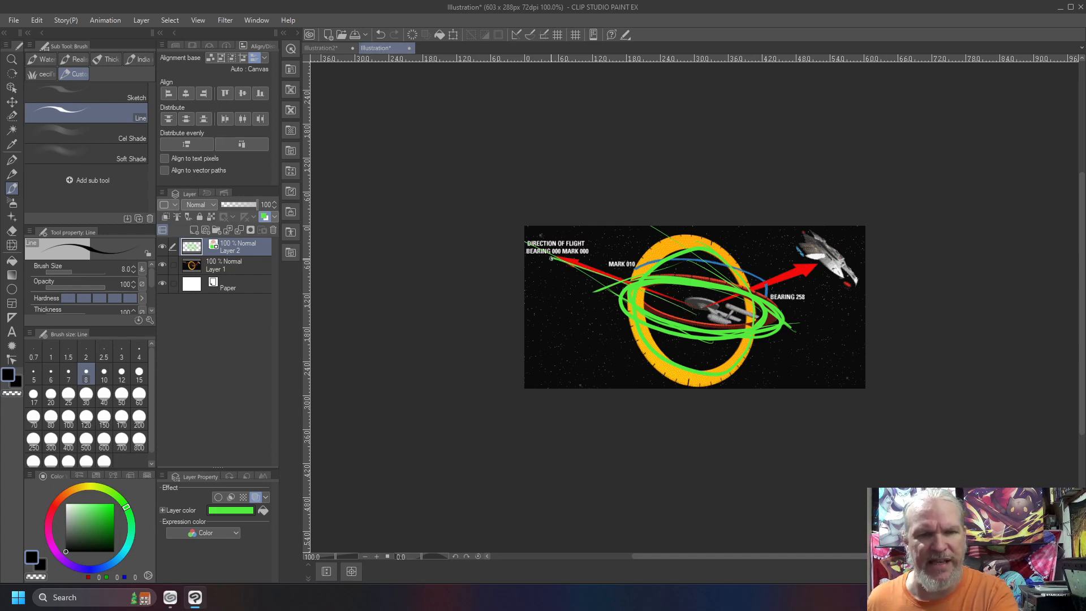
{"action": "left_click_drag", "start_coordinate": [542, 253], "coordinate": [546, 259]}
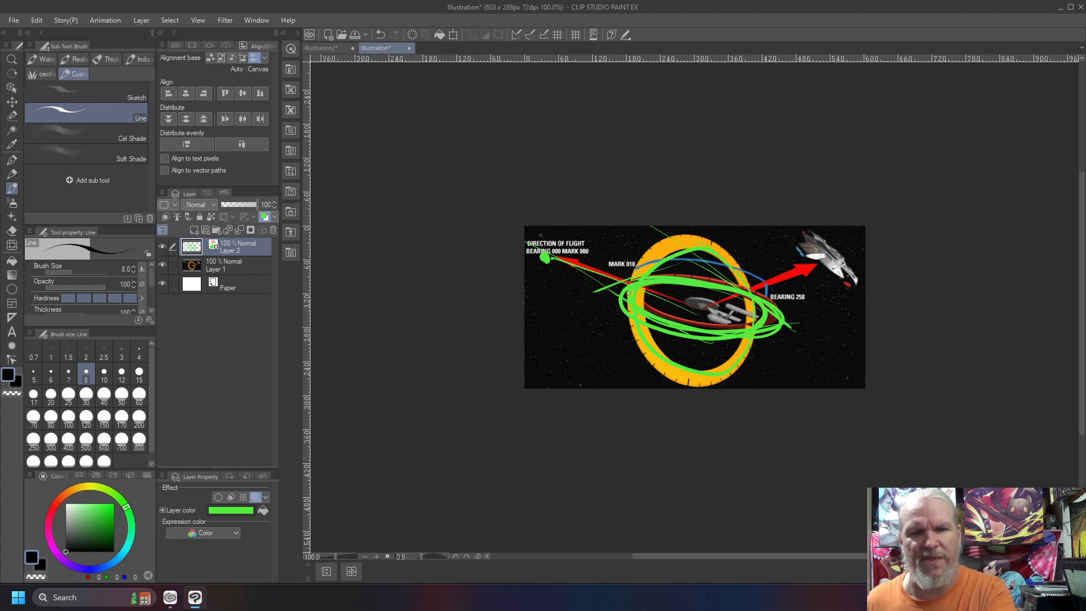
{"action": "mouse_move", "coordinate": [686, 280]}
{"action": "left_mouse_down"}
{"action": "mouse_move", "coordinate": [695, 312]}
{"action": "mouse_move", "coordinate": [646, 322]}
{"action": "left_mouse_up"}
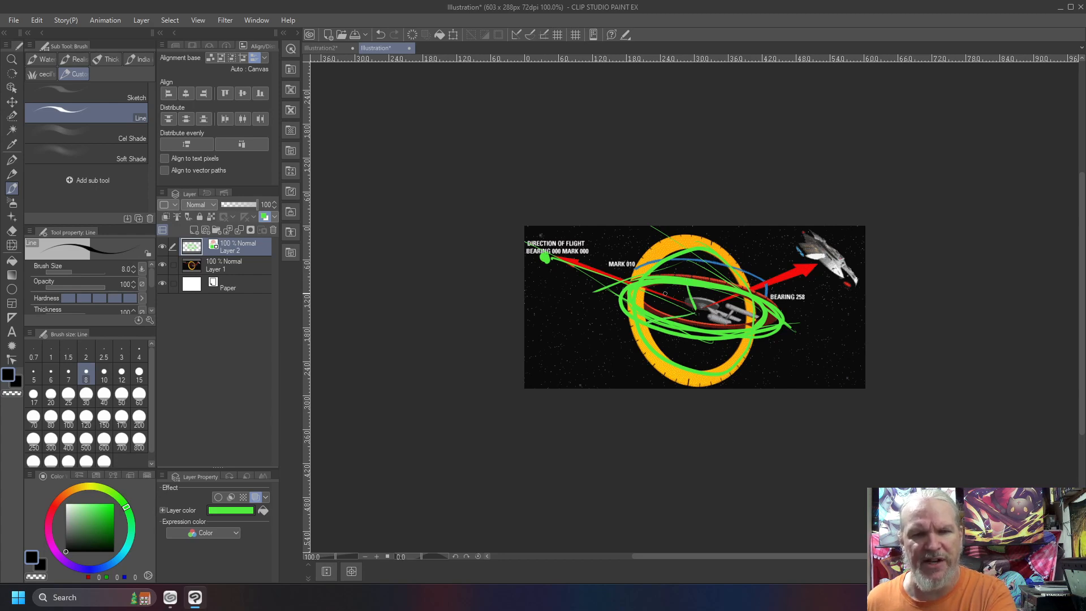
{"action": "left_click_drag", "start_coordinate": [675, 298], "coordinate": [676, 292]}
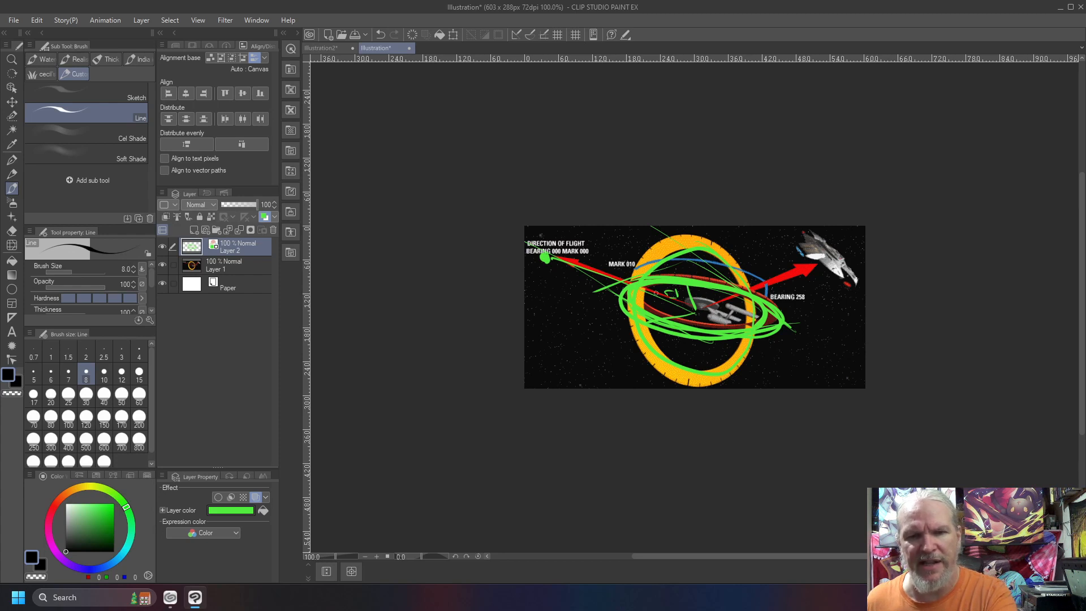
{"action": "left_click_drag", "start_coordinate": [667, 292], "coordinate": [685, 286]}
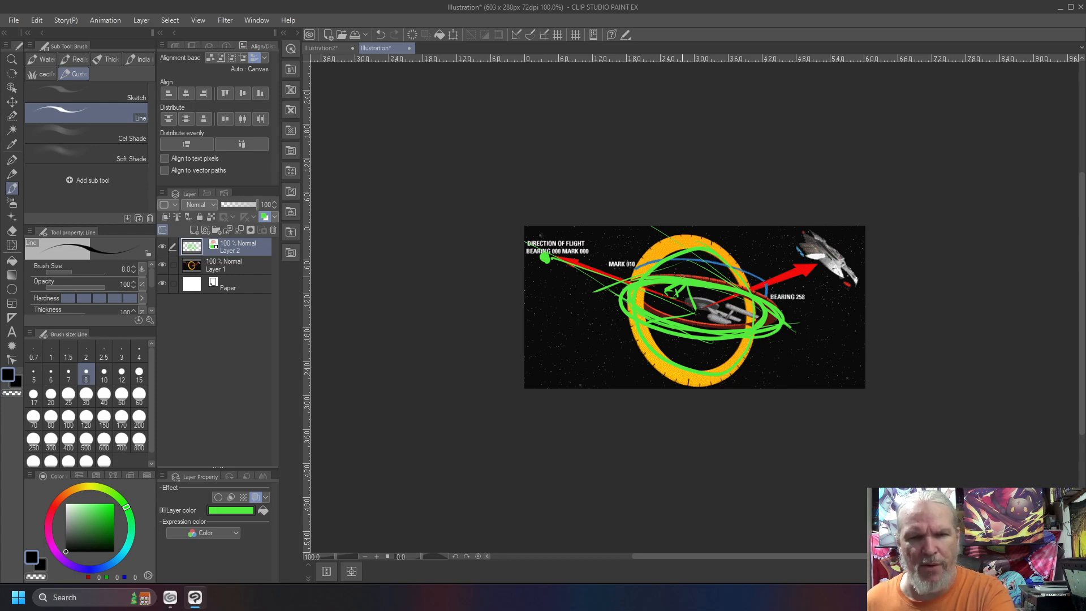
Sketch steep tangent strokes and rough vertical marks beside the yellow ring's left edge, and clear the green annotation layer
{"action": "mouse_move", "coordinate": [645, 236]}
{"action": "left_mouse_down"}
{"action": "mouse_move", "coordinate": [596, 362]}
{"action": "mouse_move", "coordinate": [654, 326]}
{"action": "mouse_move", "coordinate": [598, 351]}
{"action": "left_mouse_up"}
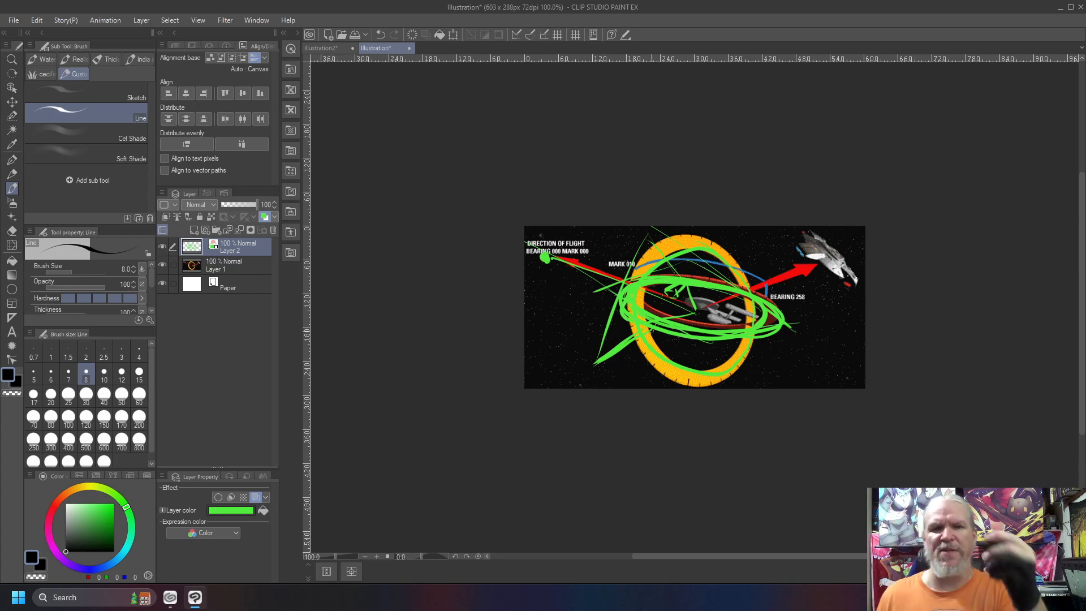
{"action": "mouse_move", "coordinate": [636, 285]}
{"action": "left_mouse_down"}
{"action": "mouse_move", "coordinate": [672, 245]}
{"action": "mouse_move", "coordinate": [737, 285]}
{"action": "mouse_move", "coordinate": [730, 375]}
{"action": "mouse_move", "coordinate": [645, 348]}
{"action": "mouse_move", "coordinate": [647, 253]}
{"action": "left_mouse_up"}
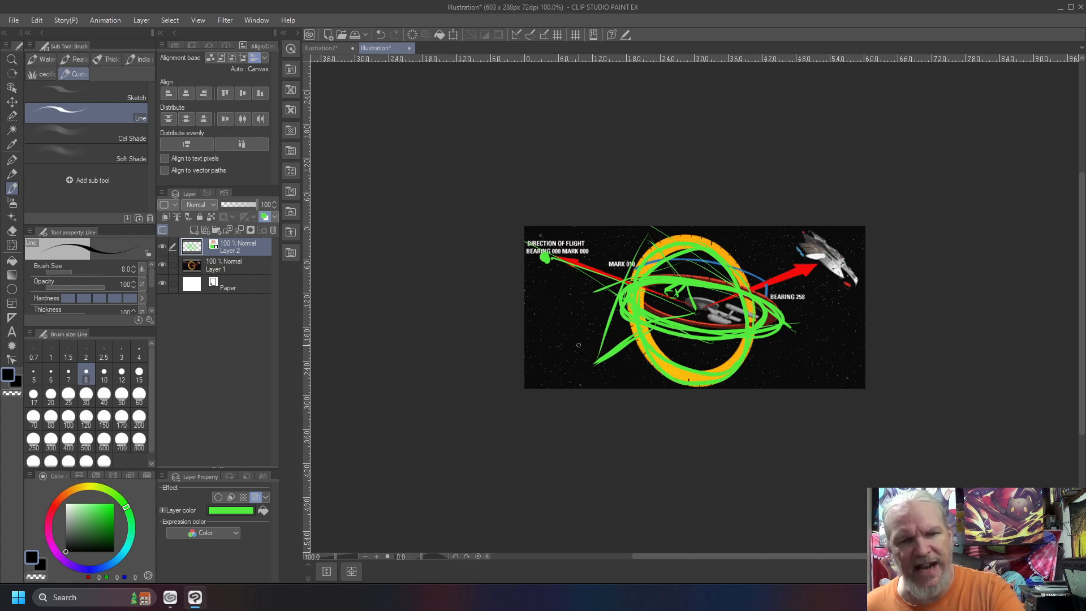
{"action": "mouse_move", "coordinate": [610, 264]}
{"action": "left_mouse_down"}
{"action": "mouse_move", "coordinate": [606, 247]}
{"action": "mouse_move", "coordinate": [597, 300]}
{"action": "left_mouse_up"}
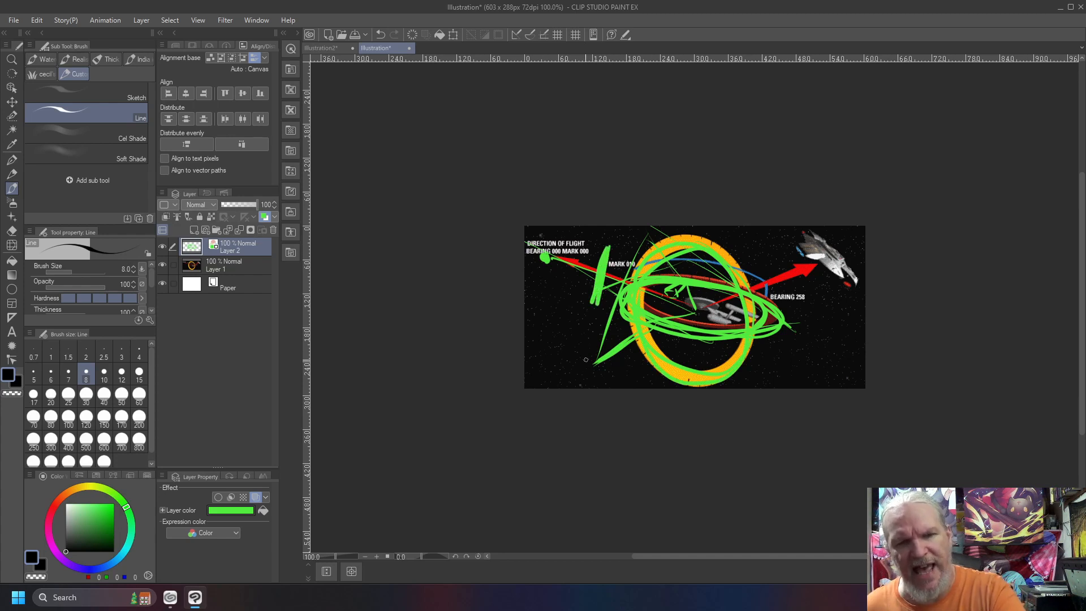
{"action": "mouse_move", "coordinate": [622, 244]}
{"action": "left_mouse_down"}
{"action": "mouse_move", "coordinate": [585, 255]}
{"action": "mouse_move", "coordinate": [582, 312]}
{"action": "left_mouse_up"}
{"action": "mouse_move", "coordinate": [619, 266]}
{"action": "left_mouse_down"}
{"action": "mouse_move", "coordinate": [614, 295]}
{"action": "mouse_move", "coordinate": [579, 312]}
{"action": "left_mouse_up"}
{"action": "mouse_move", "coordinate": [599, 247]}
{"action": "left_mouse_down"}
{"action": "mouse_move", "coordinate": [612, 320]}
{"action": "mouse_move", "coordinate": [586, 320]}
{"action": "mouse_move", "coordinate": [596, 319]}
{"action": "mouse_move", "coordinate": [567, 240]}
{"action": "mouse_move", "coordinate": [598, 254]}
{"action": "left_mouse_up"}
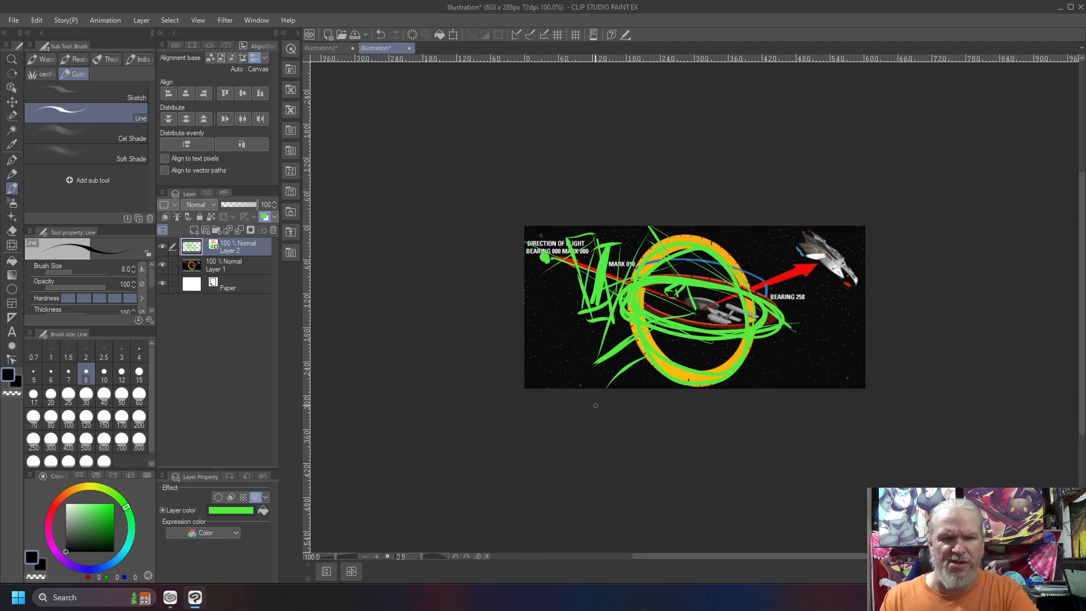
{"action": "key", "text": "Delete"}
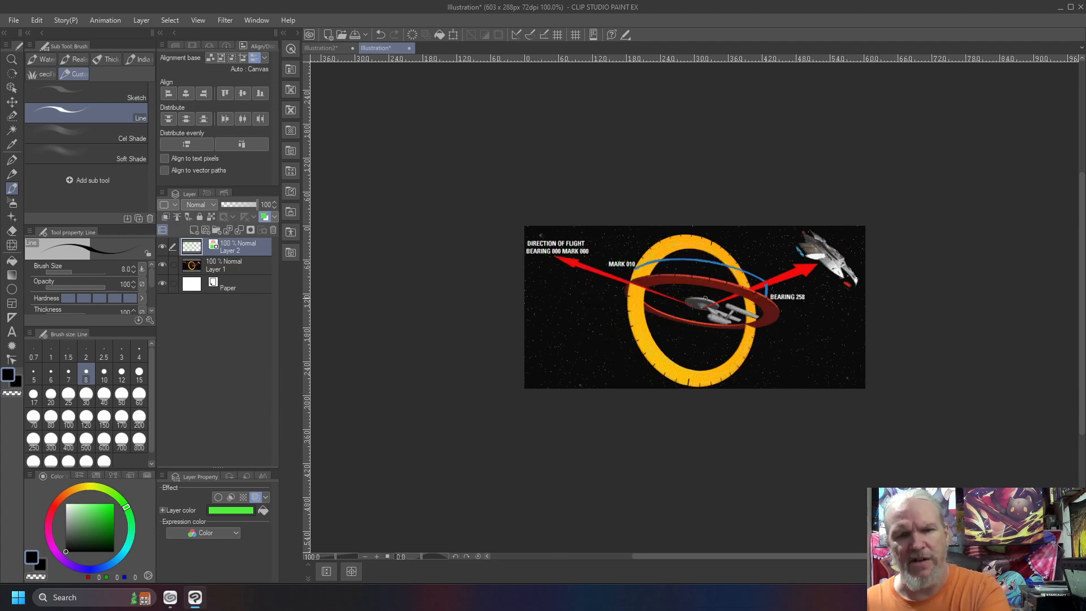
Trace the red and yellow rings in green, adding outward strokes at the yellow ring's top and lower left and a steep tangent line
{"action": "mouse_move", "coordinate": [767, 311]}
{"action": "left_mouse_down"}
{"action": "mouse_move", "coordinate": [729, 285]}
{"action": "mouse_move", "coordinate": [665, 278]}
{"action": "mouse_move", "coordinate": [635, 299]}
{"action": "mouse_move", "coordinate": [687, 322]}
{"action": "mouse_move", "coordinate": [764, 316]}
{"action": "left_mouse_up"}
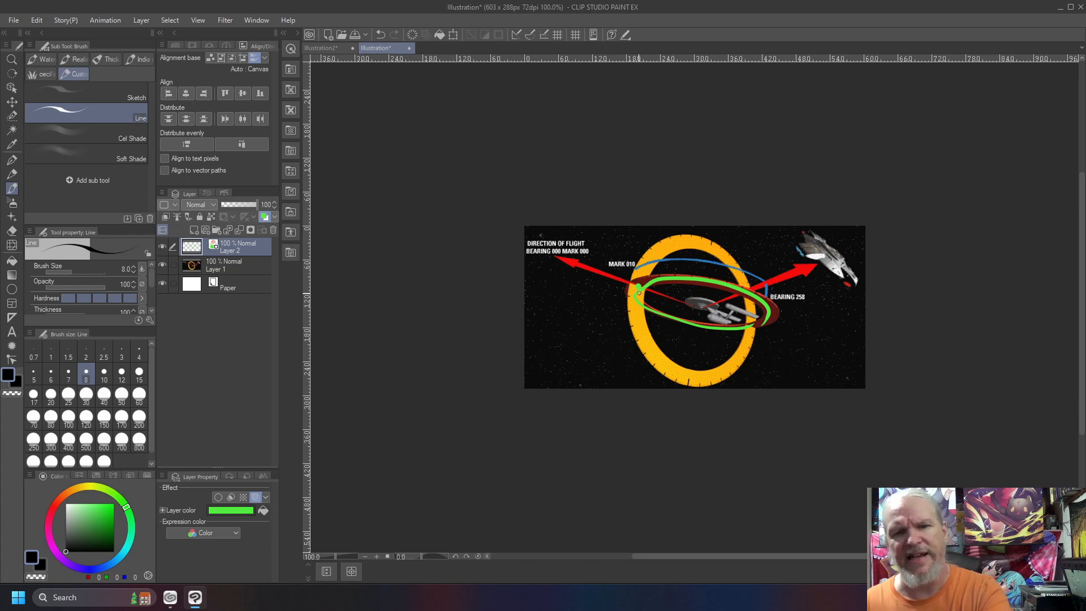
{"action": "mouse_move", "coordinate": [638, 289]}
{"action": "left_mouse_down"}
{"action": "mouse_move", "coordinate": [666, 246]}
{"action": "mouse_move", "coordinate": [707, 235]}
{"action": "mouse_move", "coordinate": [733, 260]}
{"action": "mouse_move", "coordinate": [754, 312]}
{"action": "mouse_move", "coordinate": [737, 361]}
{"action": "left_mouse_up"}
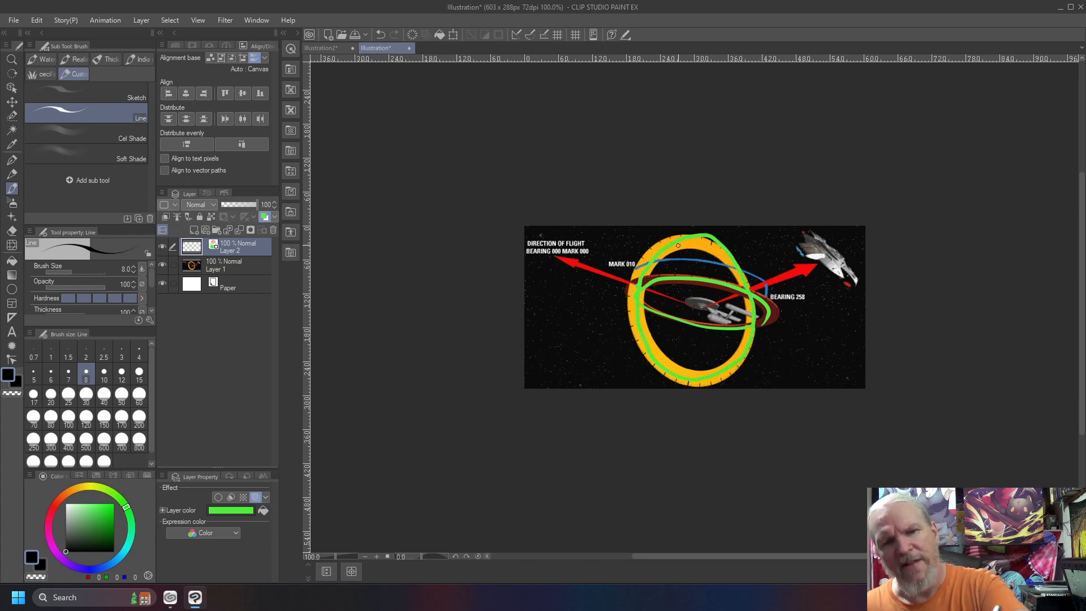
{"action": "left_click_drag", "start_coordinate": [687, 232], "coordinate": [663, 141]}
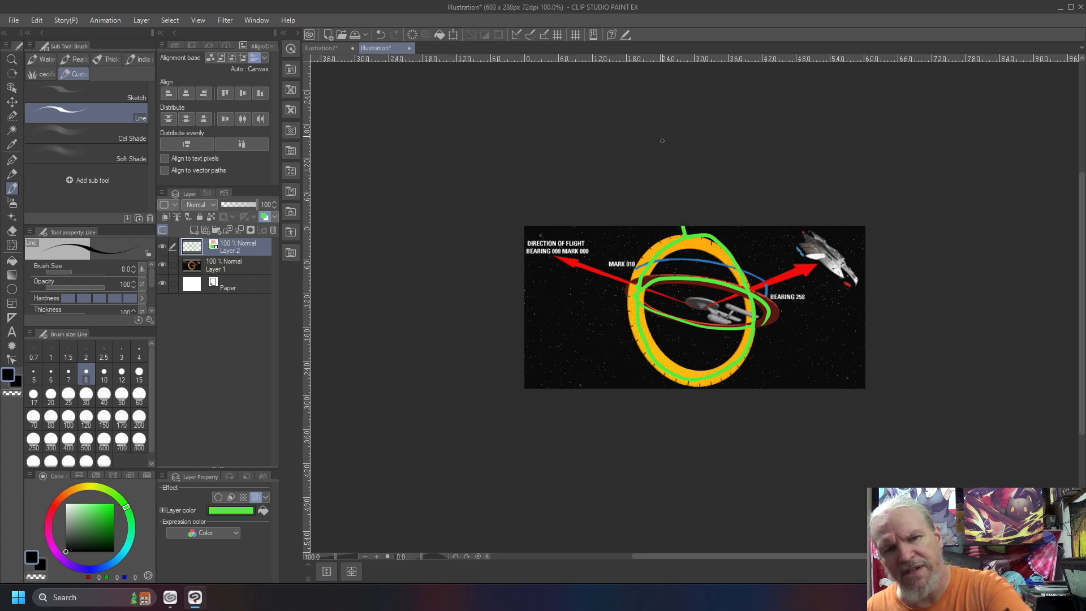
{"action": "left_click_drag", "start_coordinate": [646, 355], "coordinate": [617, 387]}
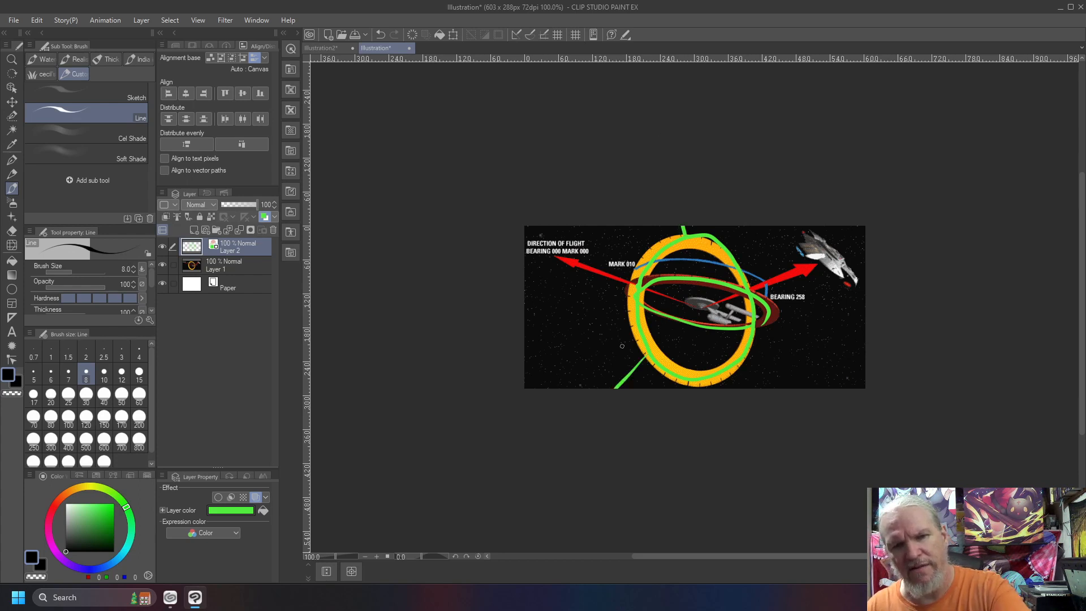
{"action": "left_click_drag", "start_coordinate": [660, 226], "coordinate": [608, 363]}
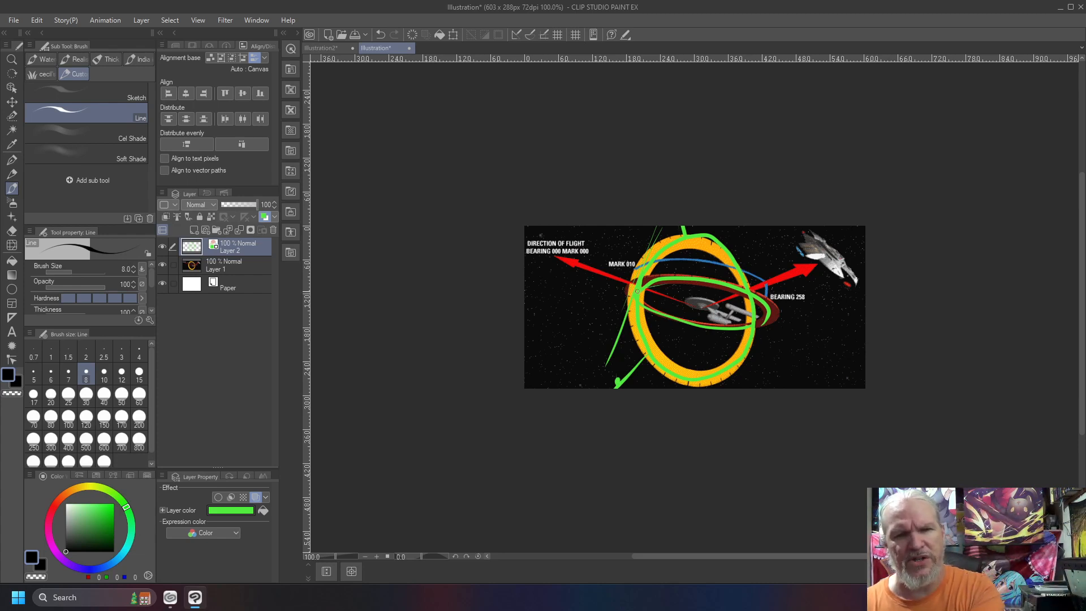
Draw receding lines through the rings' left crossing, retrace the red ring, and add a bolder tangent and tick marks on the yellow ring
{"action": "mouse_move", "coordinate": [716, 258]}
{"action": "left_mouse_down"}
{"action": "mouse_move", "coordinate": [539, 304]}
{"action": "mouse_move", "coordinate": [638, 277]}
{"action": "left_mouse_up"}
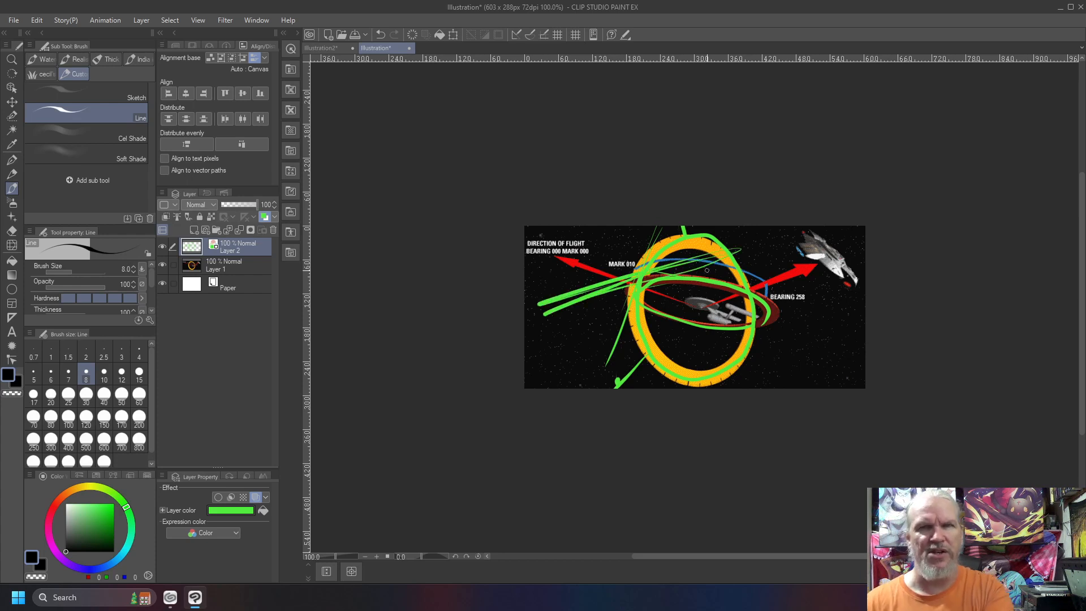
{"action": "mouse_move", "coordinate": [682, 274]}
{"action": "left_mouse_down"}
{"action": "mouse_move", "coordinate": [658, 315]}
{"action": "mouse_move", "coordinate": [772, 319]}
{"action": "mouse_move", "coordinate": [649, 265]}
{"action": "left_mouse_up"}
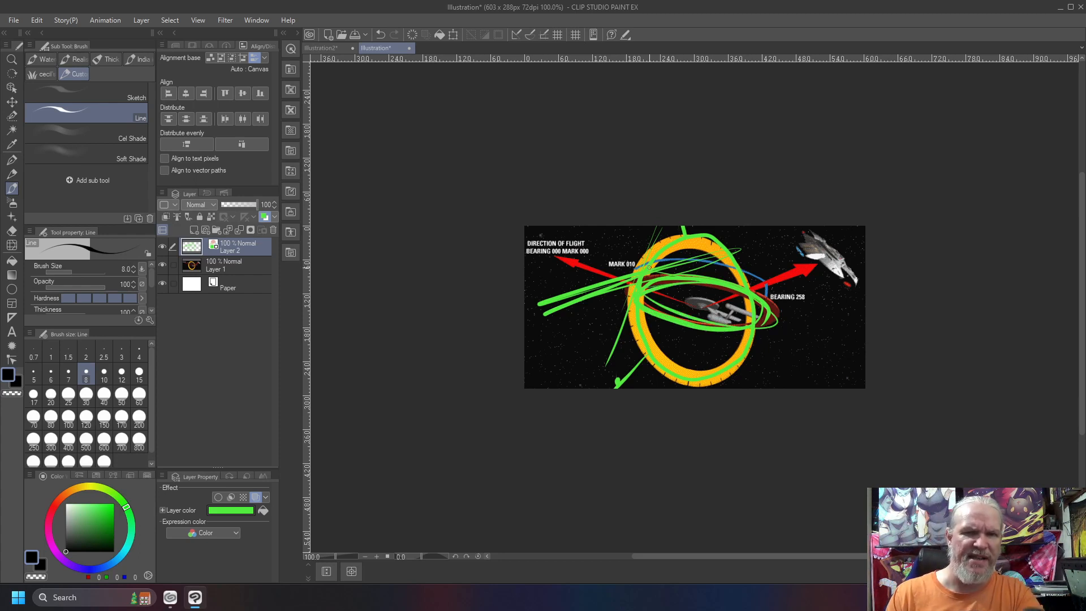
{"action": "left_click_drag", "start_coordinate": [653, 227], "coordinate": [598, 422]}
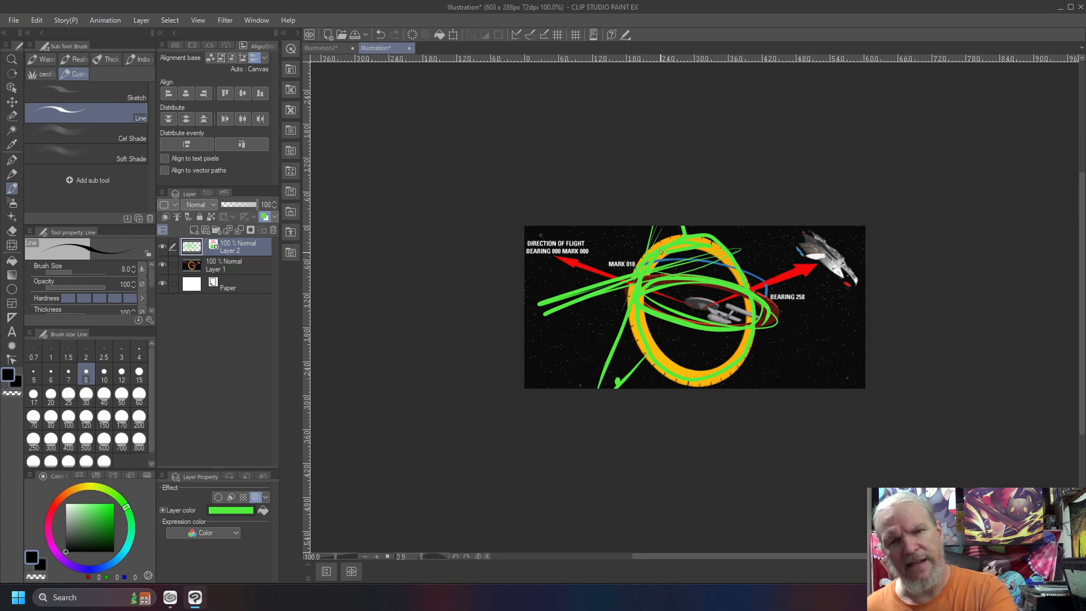
{"action": "left_click_drag", "start_coordinate": [718, 228], "coordinate": [708, 257]}
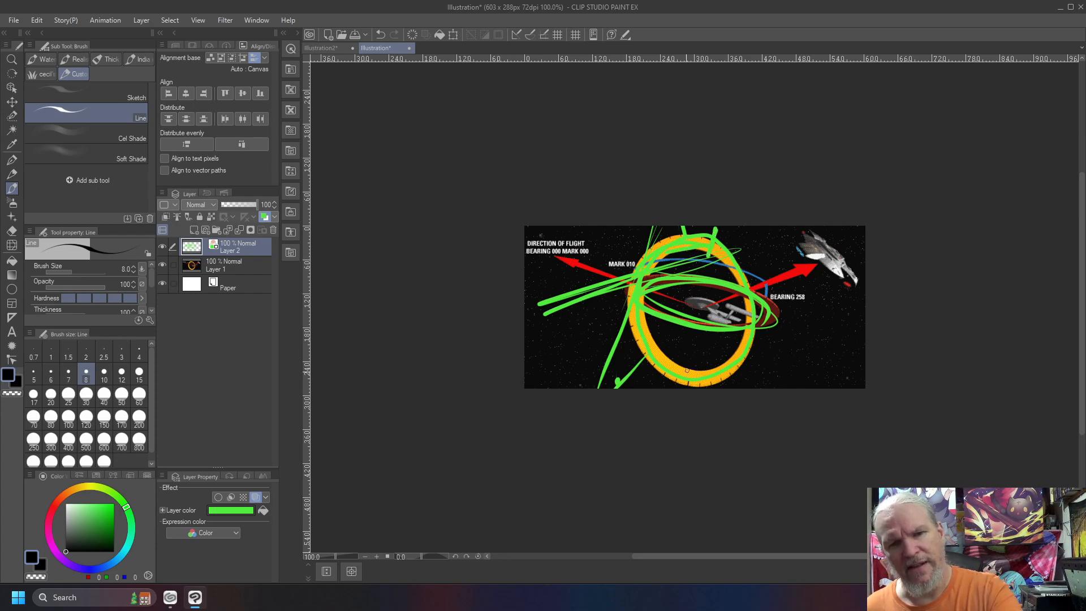
{"action": "left_click_drag", "start_coordinate": [645, 355], "coordinate": [627, 288]}
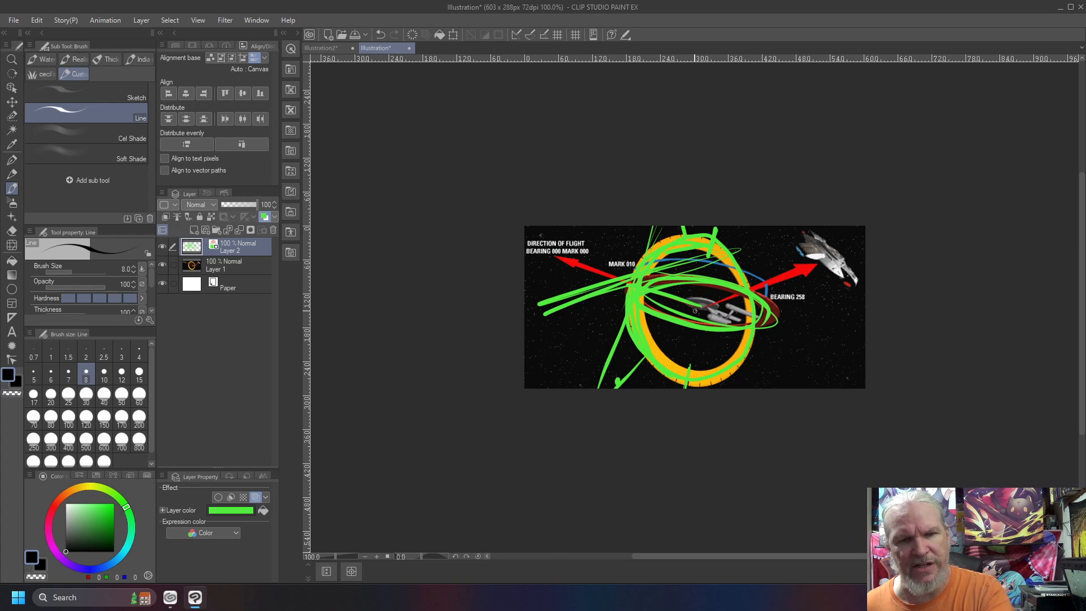
Extend long strokes from the rings to the image's left edge, cross them with steep lines, and clear the green annotation layer
{"action": "left_click_drag", "start_coordinate": [636, 315], "coordinate": [580, 320]}
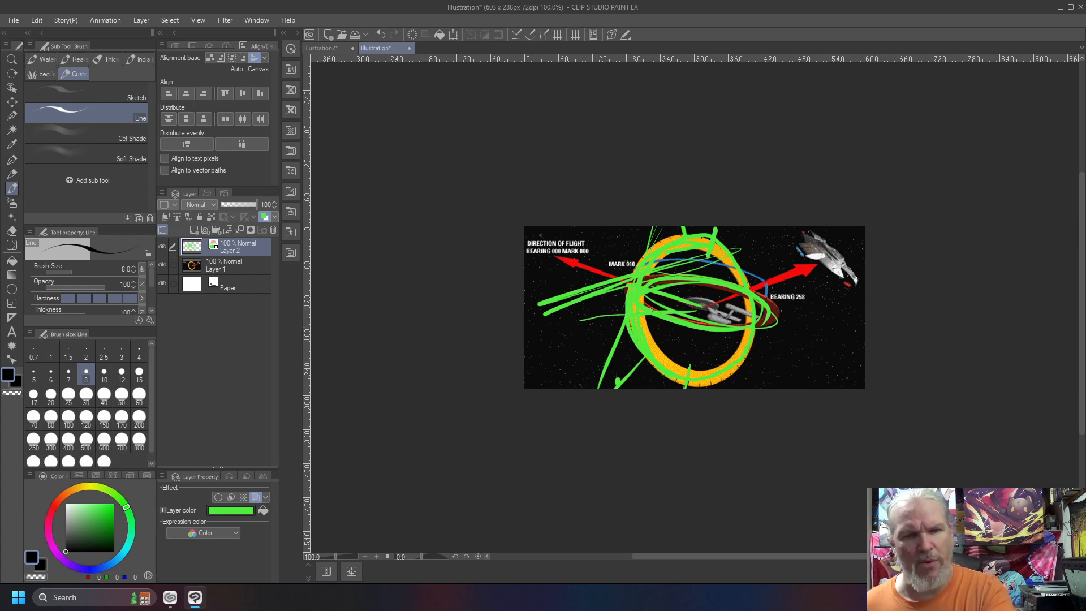
{"action": "mouse_move", "coordinate": [590, 322]}
{"action": "left_mouse_down"}
{"action": "mouse_move", "coordinate": [504, 344]}
{"action": "mouse_move", "coordinate": [557, 324]}
{"action": "mouse_move", "coordinate": [482, 331]}
{"action": "left_mouse_up"}
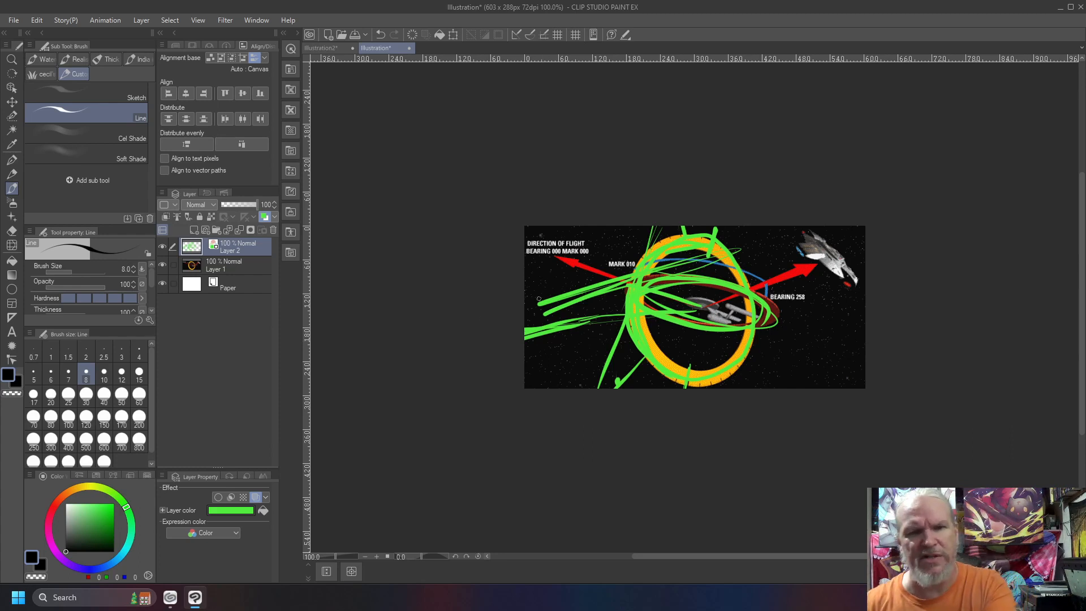
{"action": "left_click_drag", "start_coordinate": [566, 260], "coordinate": [516, 392]}
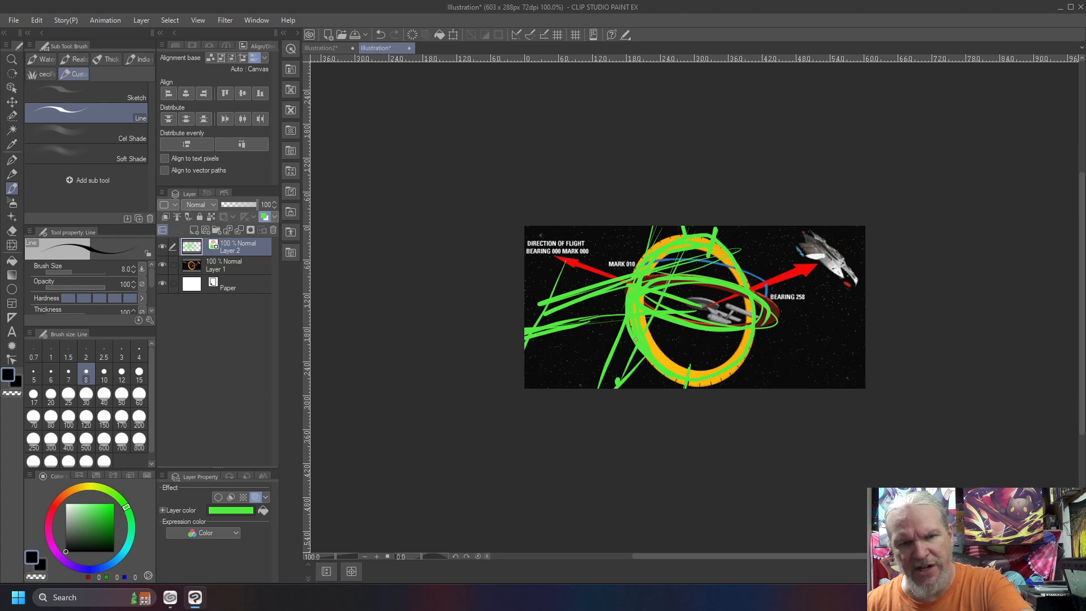
{"action": "left_click_drag", "start_coordinate": [576, 226], "coordinate": [521, 377]}
{"action": "key", "text": "Delete"}
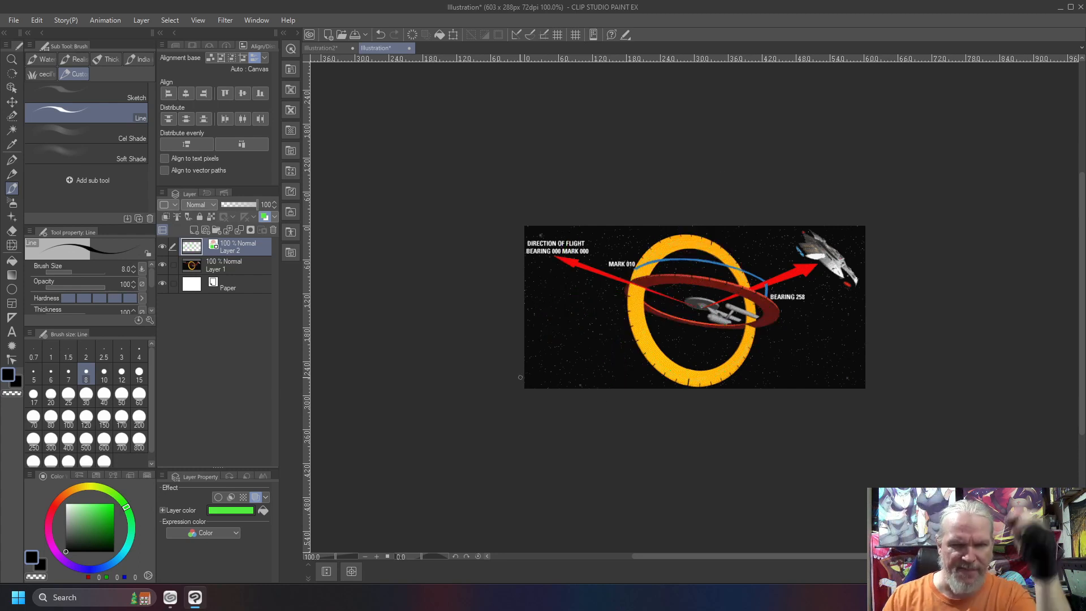
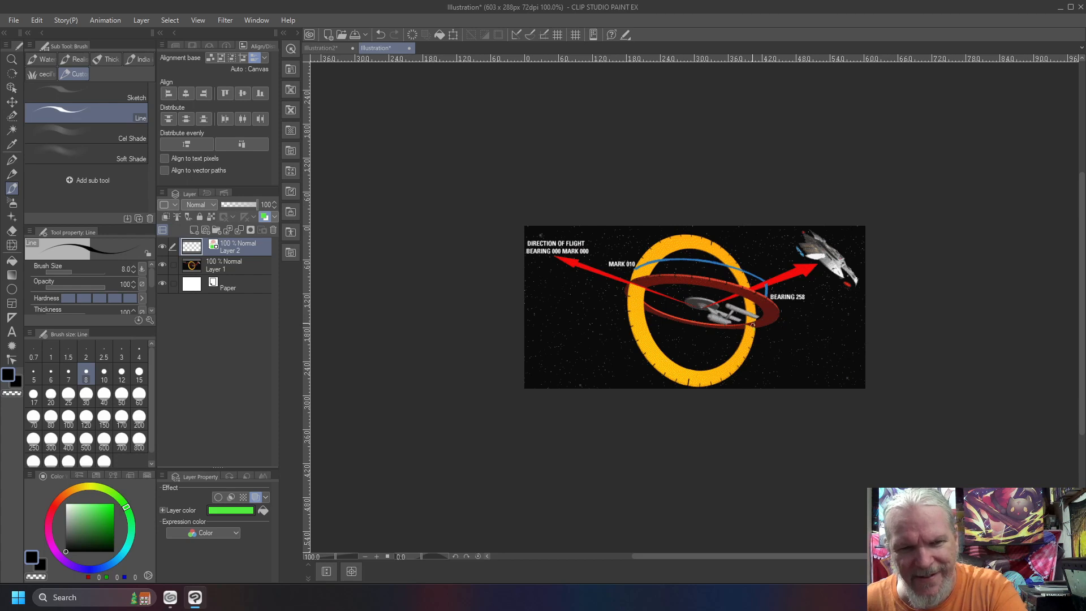
Trace the yellow ring's inner edge and a tilted ellipse over the red ring in green, and clear the annotation layer
{"action": "mouse_move", "coordinate": [751, 301]}
{"action": "left_mouse_down"}
{"action": "mouse_move", "coordinate": [737, 268]}
{"action": "mouse_move", "coordinate": [702, 242]}
{"action": "left_mouse_up"}
{"action": "mouse_move", "coordinate": [637, 280]}
{"action": "left_mouse_down"}
{"action": "mouse_move", "coordinate": [710, 371]}
{"action": "mouse_move", "coordinate": [742, 271]}
{"action": "left_mouse_up"}
{"action": "mouse_move", "coordinate": [749, 325]}
{"action": "left_mouse_down"}
{"action": "mouse_move", "coordinate": [759, 295]}
{"action": "mouse_move", "coordinate": [651, 271]}
{"action": "mouse_move", "coordinate": [685, 329]}
{"action": "mouse_move", "coordinate": [761, 311]}
{"action": "left_mouse_up"}
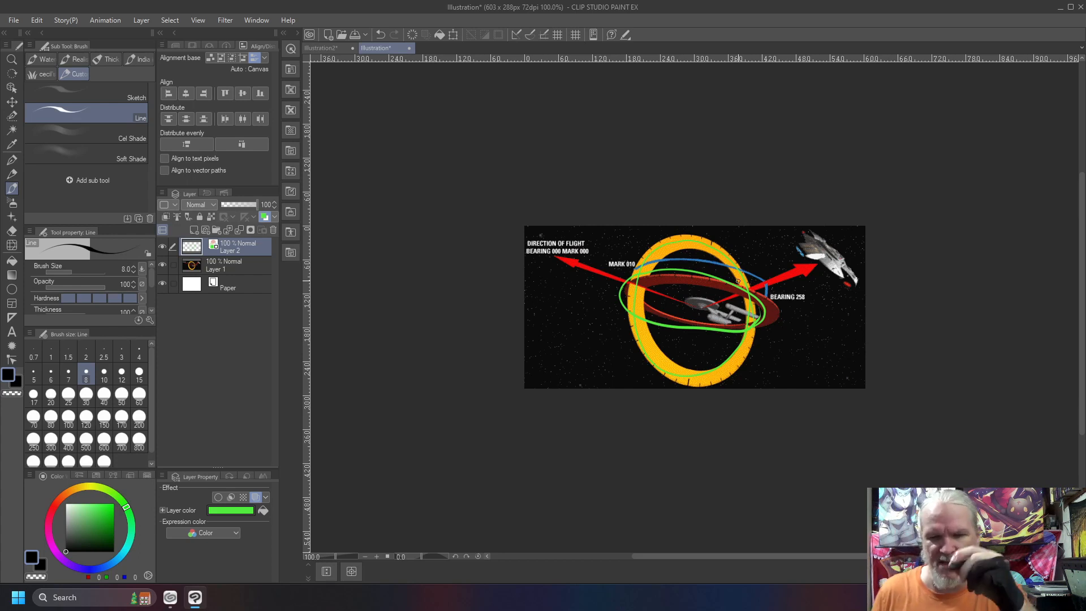
{"action": "key", "text": "Delete"}
Trace the red ring's upper arc and the yellow ring's left half in bold green, and clear the annotation layer
{"action": "mouse_move", "coordinate": [636, 280]}
{"action": "left_mouse_down"}
{"action": "mouse_move", "coordinate": [736, 284]}
{"action": "mouse_move", "coordinate": [773, 320]}
{"action": "left_mouse_up"}
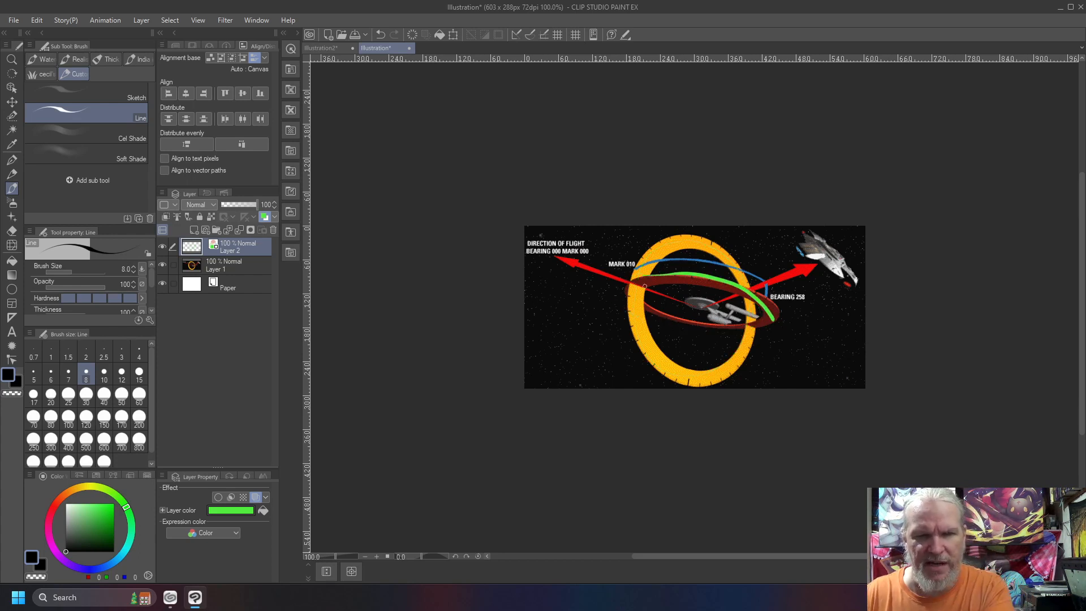
{"action": "mouse_move", "coordinate": [688, 242]}
{"action": "left_mouse_down"}
{"action": "mouse_move", "coordinate": [652, 251]}
{"action": "mouse_move", "coordinate": [628, 283]}
{"action": "mouse_move", "coordinate": [644, 338]}
{"action": "mouse_move", "coordinate": [683, 374]}
{"action": "left_mouse_up"}
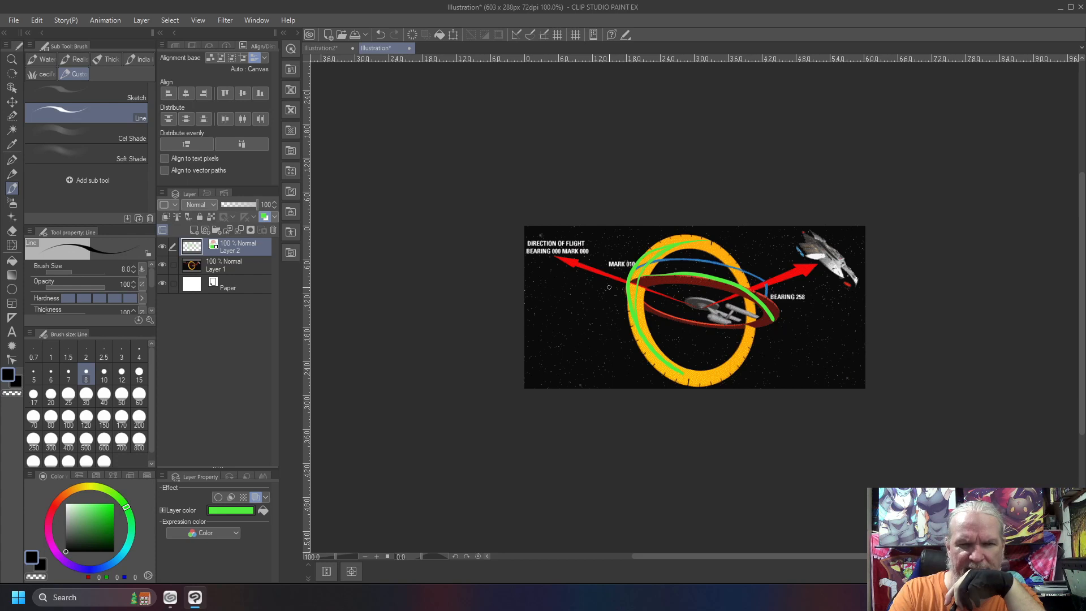
{"action": "key", "text": "Delete"}
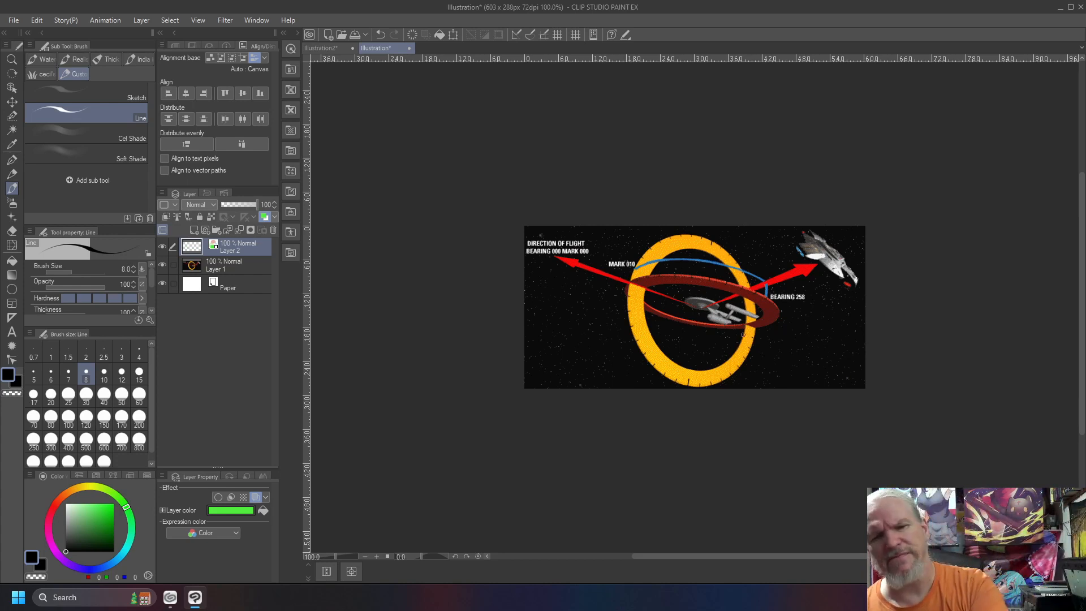
Draw thin green diagonals from the yellow ring's upper left through the ship, and cross them with a shallow line spanning the ring
{"action": "mouse_move", "coordinate": [747, 349]}
{"action": "left_mouse_down"}
{"action": "mouse_move", "coordinate": [638, 256]}
{"action": "mouse_move", "coordinate": [747, 349]}
{"action": "mouse_move", "coordinate": [653, 268]}
{"action": "left_mouse_up"}
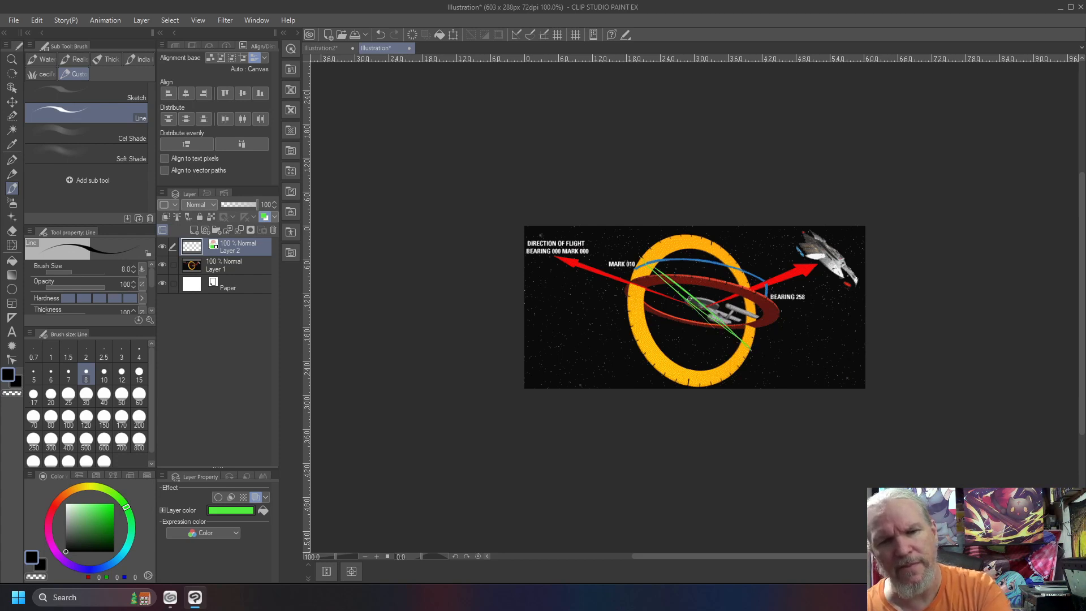
{"action": "left_click_drag", "start_coordinate": [702, 303], "coordinate": [640, 248]}
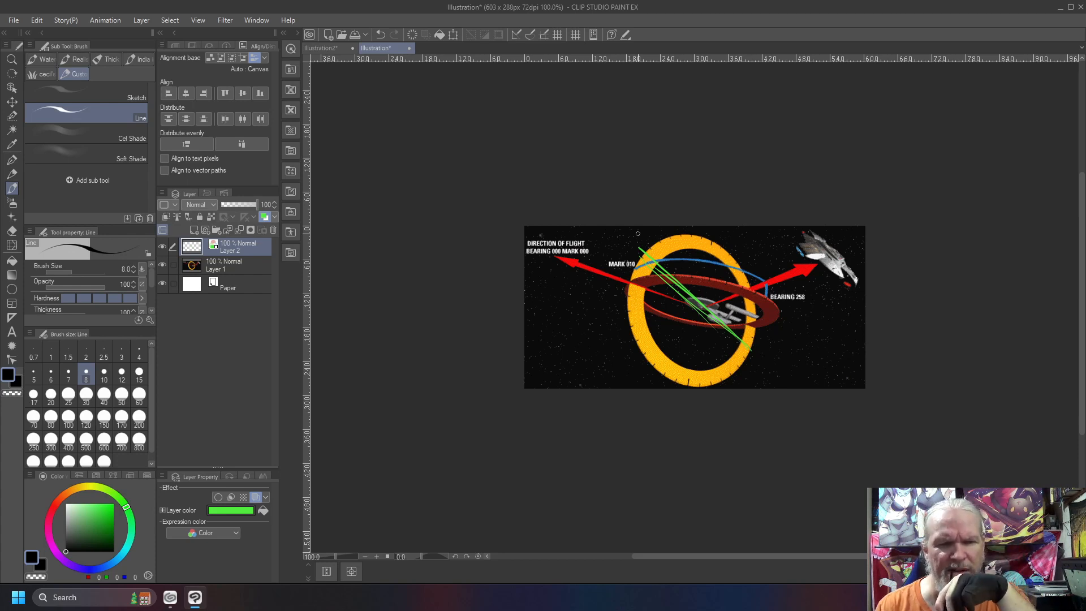
{"action": "left_click_drag", "start_coordinate": [641, 308], "coordinate": [751, 288]}
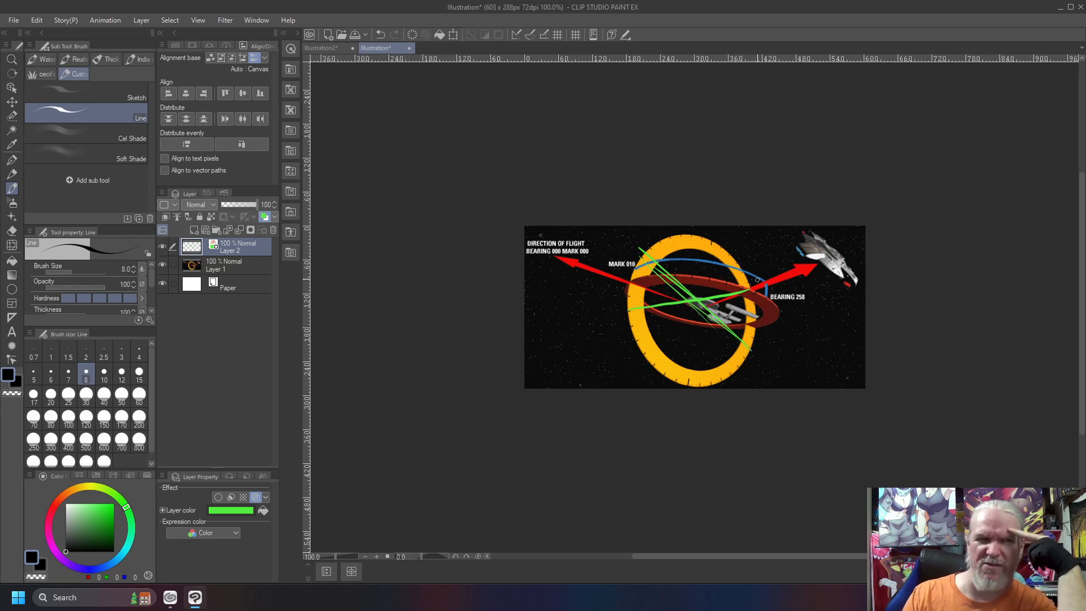
Trace a bold green ellipse over the red ring and surround it with long straight strokes forming a rough diamond
{"action": "mouse_move", "coordinate": [750, 327]}
{"action": "left_mouse_down"}
{"action": "mouse_move", "coordinate": [733, 290]}
{"action": "mouse_move", "coordinate": [661, 279]}
{"action": "mouse_move", "coordinate": [634, 288]}
{"action": "mouse_move", "coordinate": [651, 310]}
{"action": "mouse_move", "coordinate": [765, 318]}
{"action": "left_mouse_up"}
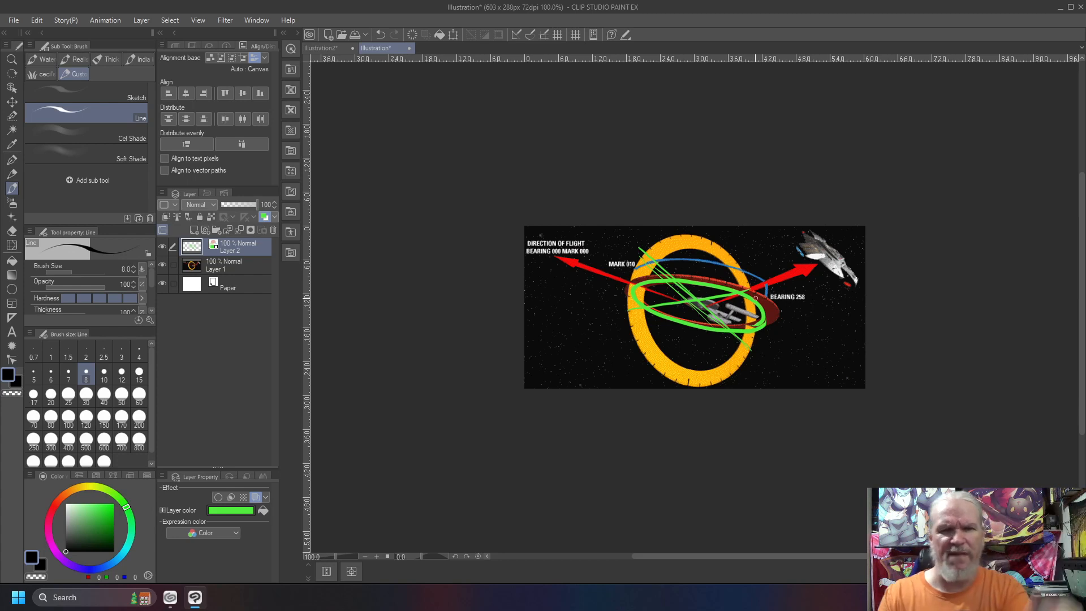
{"action": "mouse_move", "coordinate": [711, 259]}
{"action": "left_mouse_down"}
{"action": "mouse_move", "coordinate": [642, 320]}
{"action": "mouse_move", "coordinate": [607, 293]}
{"action": "mouse_move", "coordinate": [717, 347]}
{"action": "left_mouse_up"}
{"action": "mouse_move", "coordinate": [805, 315]}
{"action": "left_mouse_down"}
{"action": "mouse_move", "coordinate": [711, 352]}
{"action": "mouse_move", "coordinate": [749, 286]}
{"action": "mouse_move", "coordinate": [691, 258]}
{"action": "left_mouse_up"}
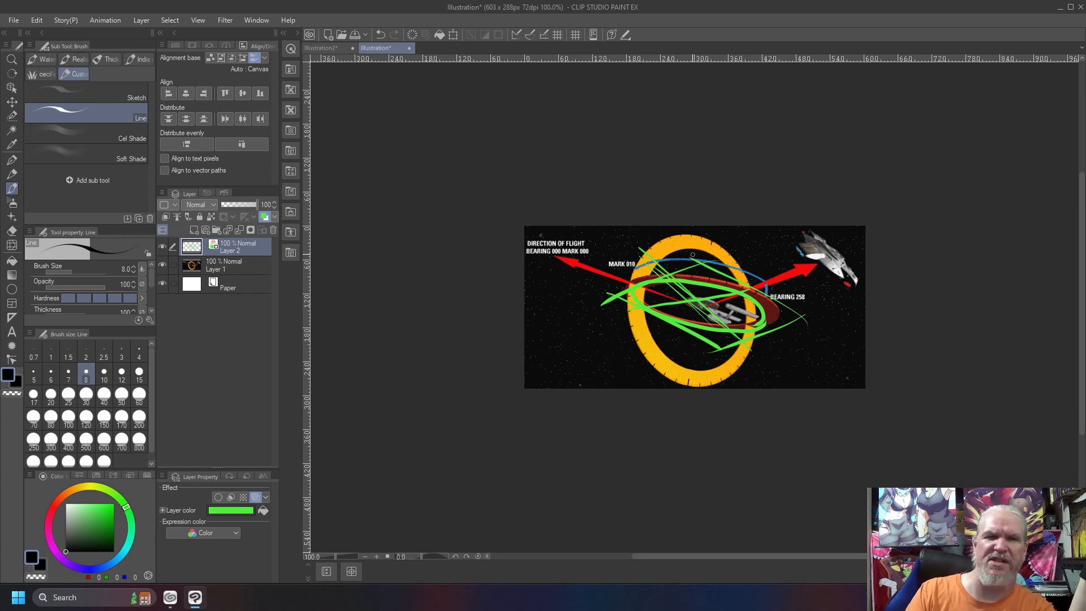
In the Illustration2 document, add spokes and a second overlapping circle to the blue circle diagram, and clear the Construction layer
{"action": "left_click", "coordinate": [324, 49]}
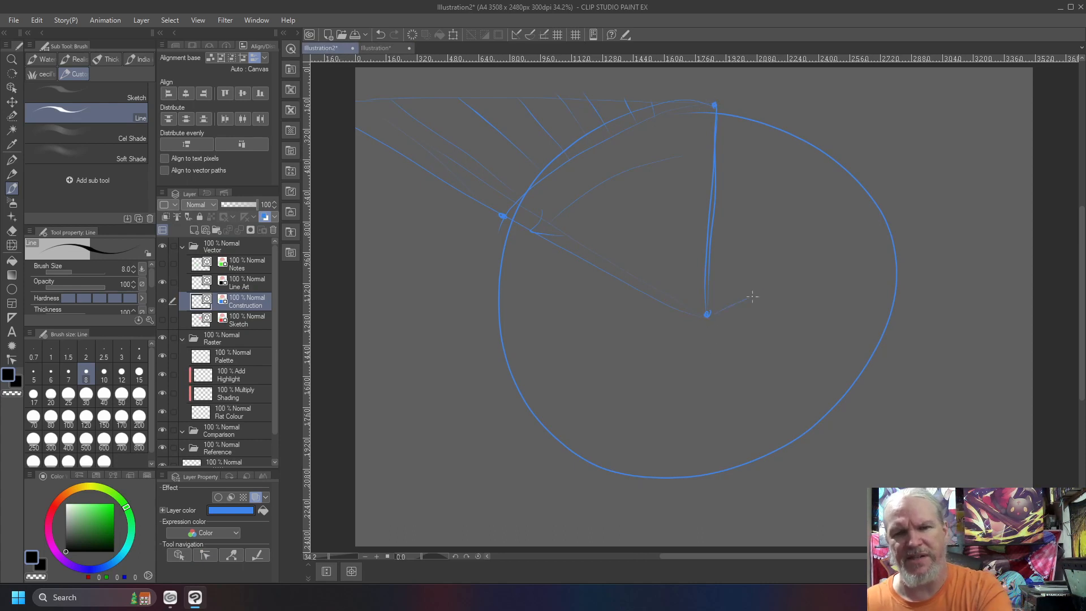
{"action": "left_click_drag", "start_coordinate": [791, 392], "coordinate": [815, 413]}
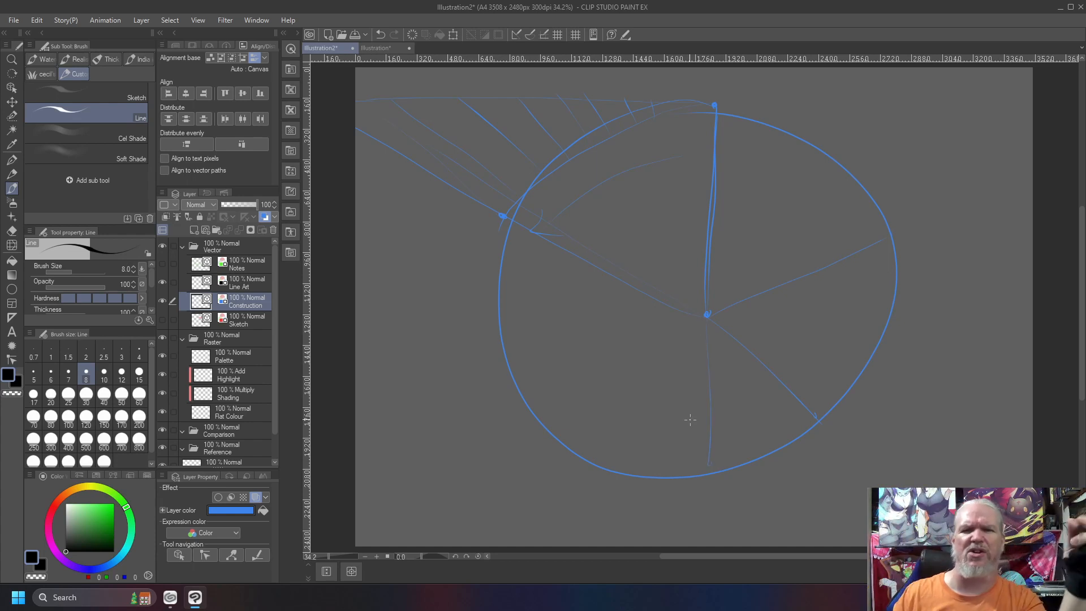
{"action": "mouse_move", "coordinate": [705, 107]}
{"action": "left_mouse_down"}
{"action": "mouse_move", "coordinate": [557, 215]}
{"action": "mouse_move", "coordinate": [668, 447]}
{"action": "mouse_move", "coordinate": [756, 129]}
{"action": "left_mouse_up"}
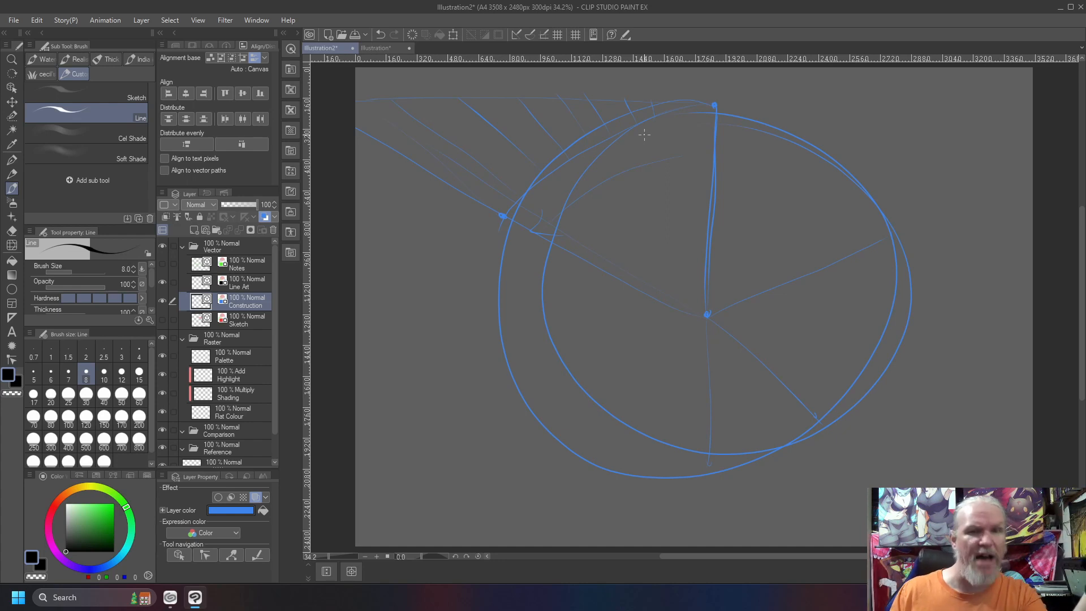
{"action": "key", "text": "Delete"}
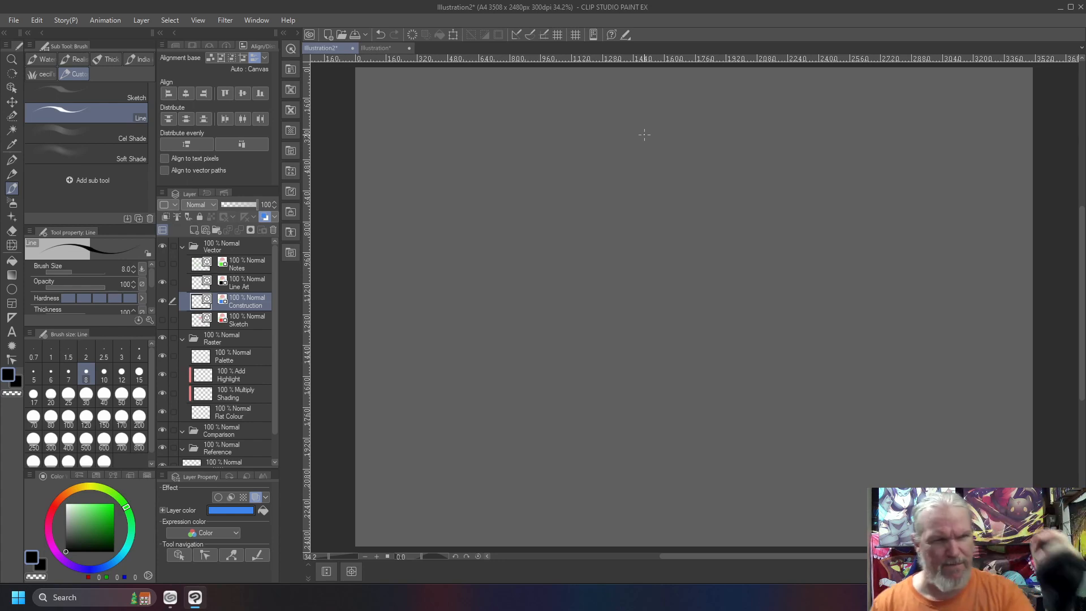
Sketch a rectangular picture frame on the Construction layer with a bold horizon line across its middle
{"action": "left_click_drag", "start_coordinate": [747, 187], "coordinate": [575, 179]}
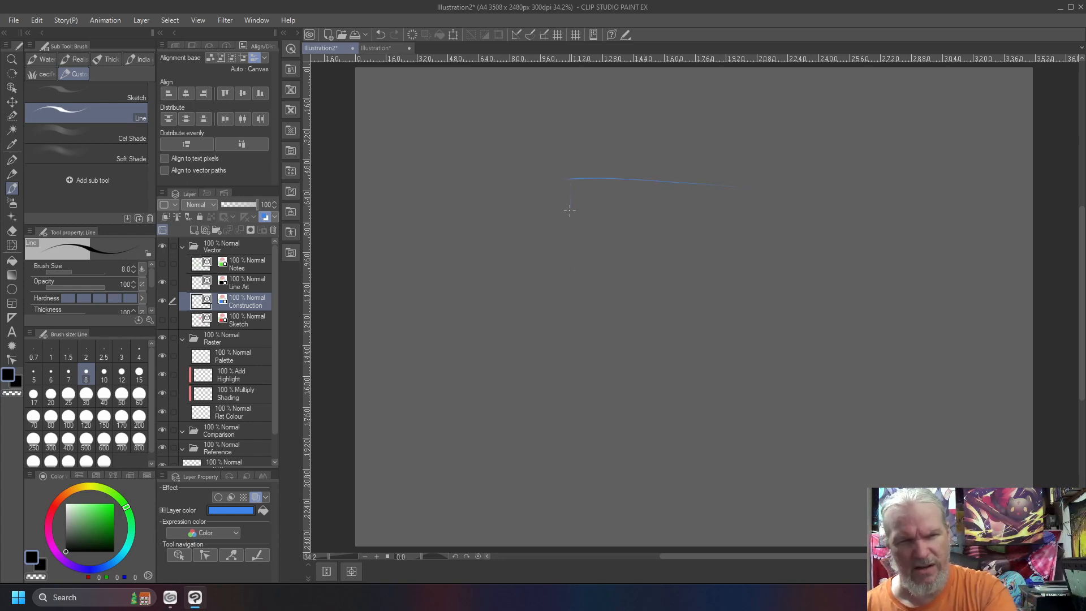
{"action": "left_click_drag", "start_coordinate": [806, 208], "coordinate": [812, 337]}
{"action": "mouse_move", "coordinate": [810, 249]}
{"action": "left_mouse_down"}
{"action": "mouse_move", "coordinate": [668, 188]}
{"action": "mouse_move", "coordinate": [580, 189]}
{"action": "left_mouse_up"}
{"action": "left_click_drag", "start_coordinate": [812, 355], "coordinate": [580, 347]}
{"action": "left_click_drag", "start_coordinate": [808, 259], "coordinate": [556, 255]}
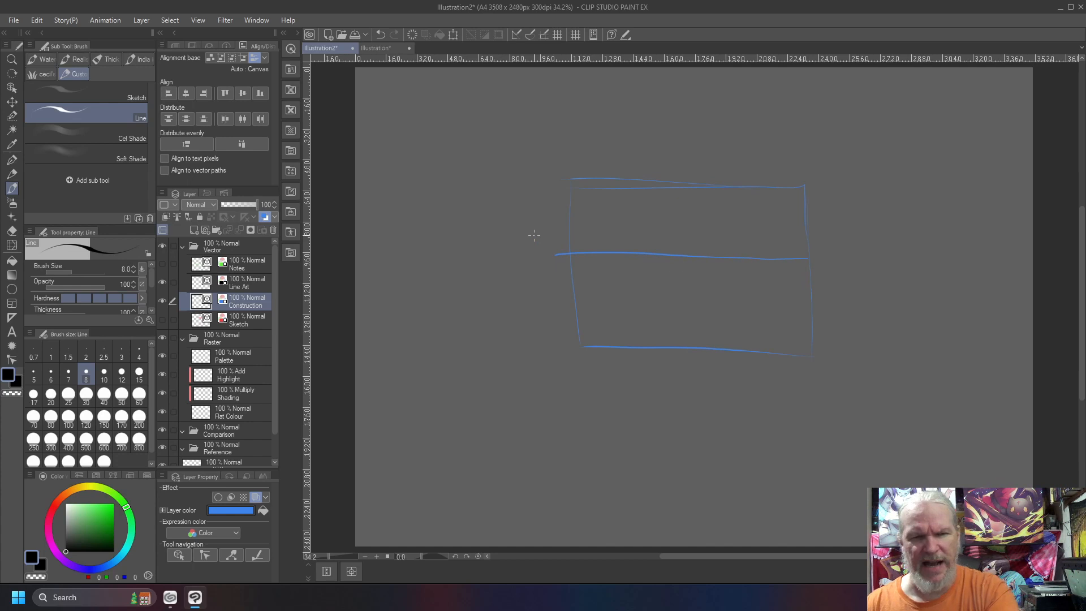
Draw a vertical from the horizon to a station point below the frame, and fan slanted lines from that point up to the horizon
{"action": "left_click_drag", "start_coordinate": [694, 417], "coordinate": [698, 309]}
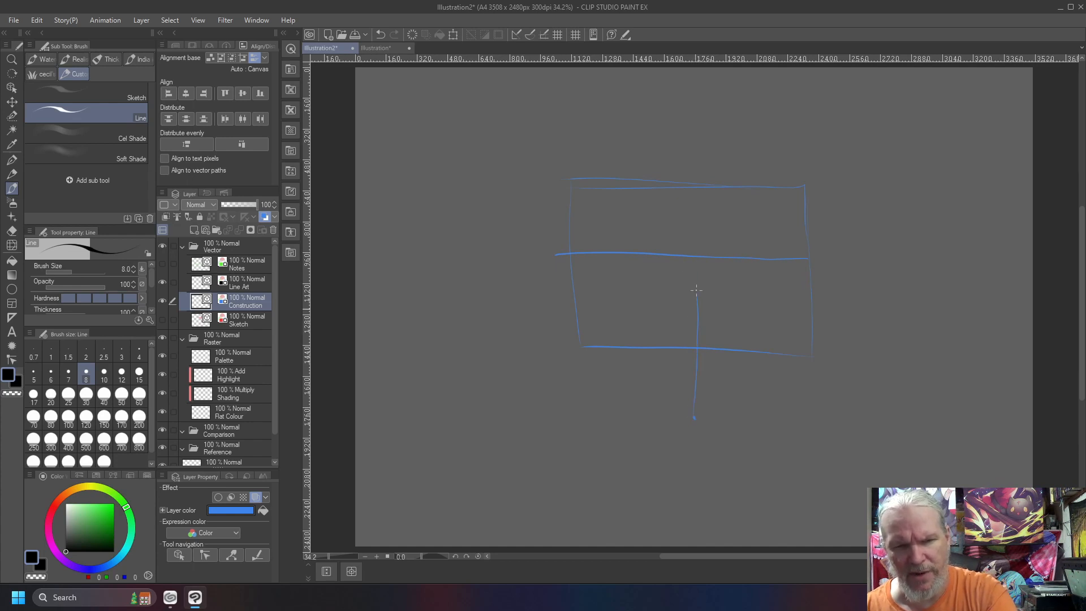
{"action": "left_click_drag", "start_coordinate": [694, 255], "coordinate": [691, 419]}
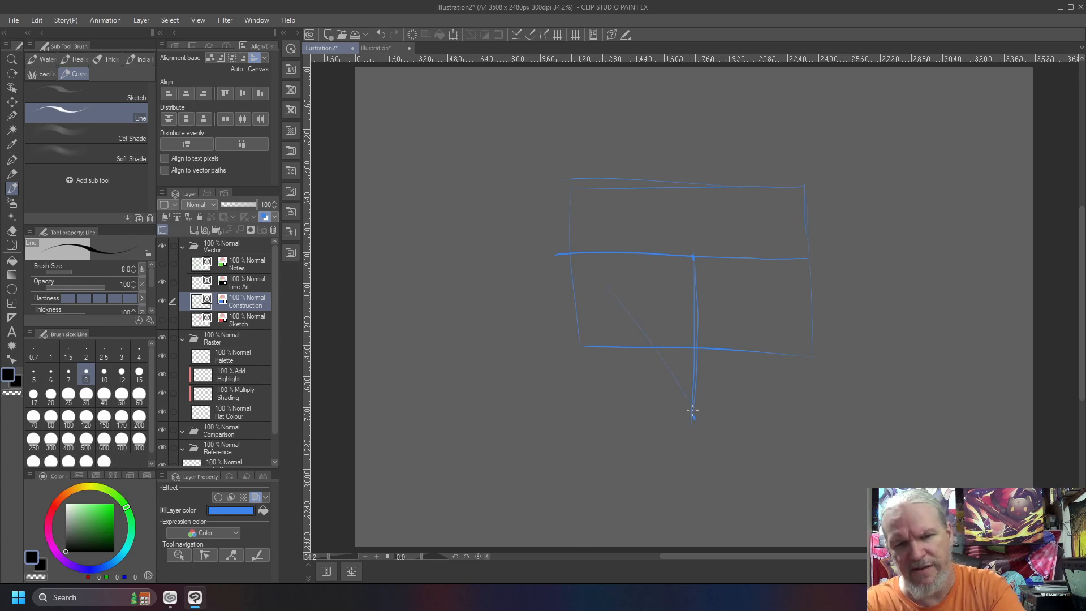
{"action": "left_click_drag", "start_coordinate": [703, 419], "coordinate": [893, 266]}
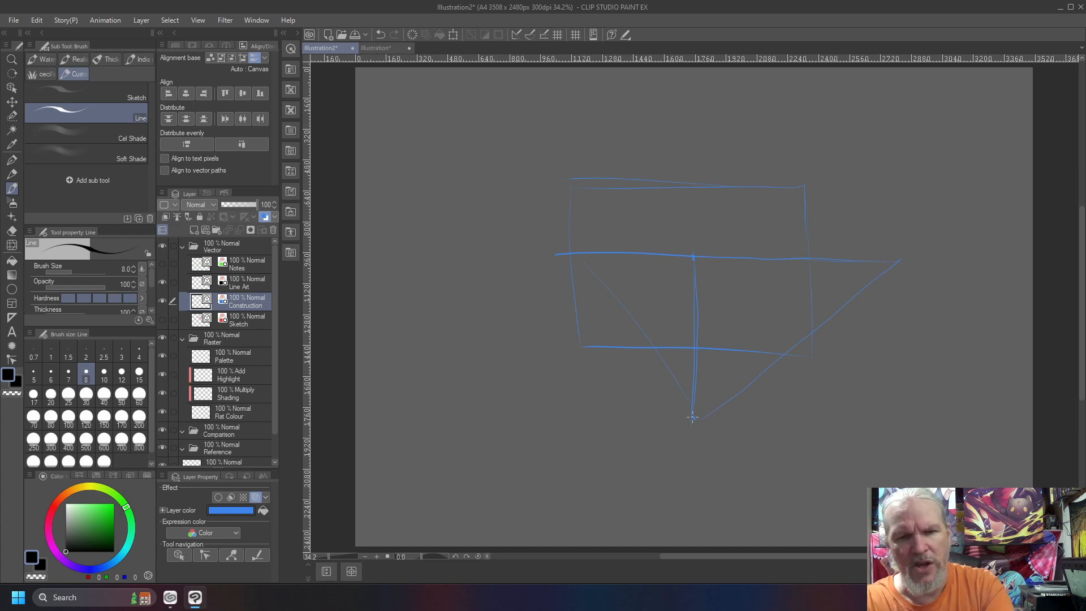
{"action": "left_click_drag", "start_coordinate": [589, 287], "coordinate": [693, 416]}
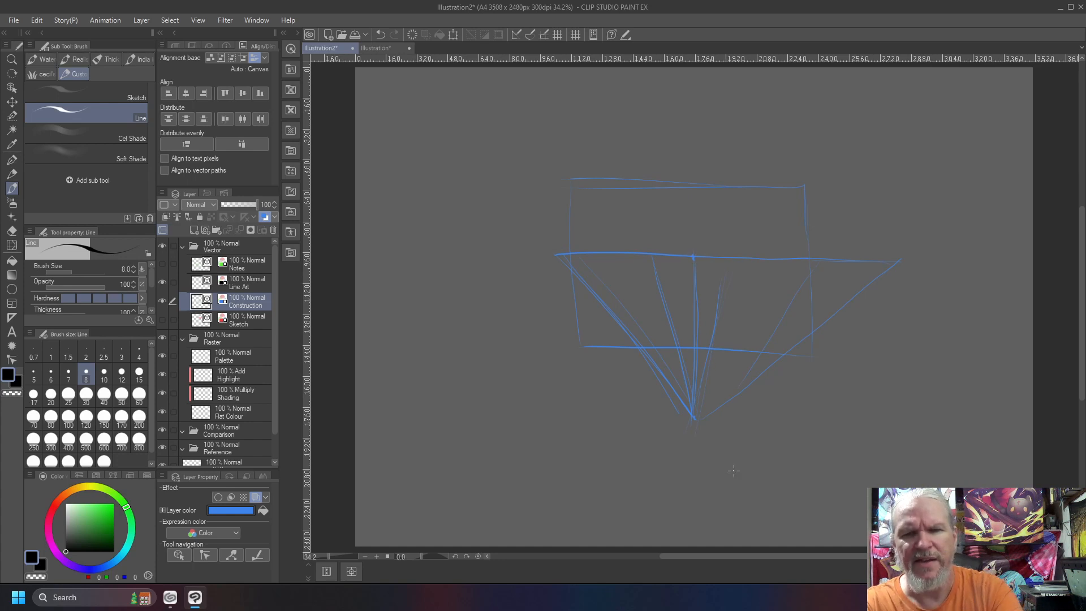
Draw a baseline extending right from the station point, an arc down to it, and a bold ray to a dot on the horizon
{"action": "left_click_drag", "start_coordinate": [965, 433], "coordinate": [688, 428]}
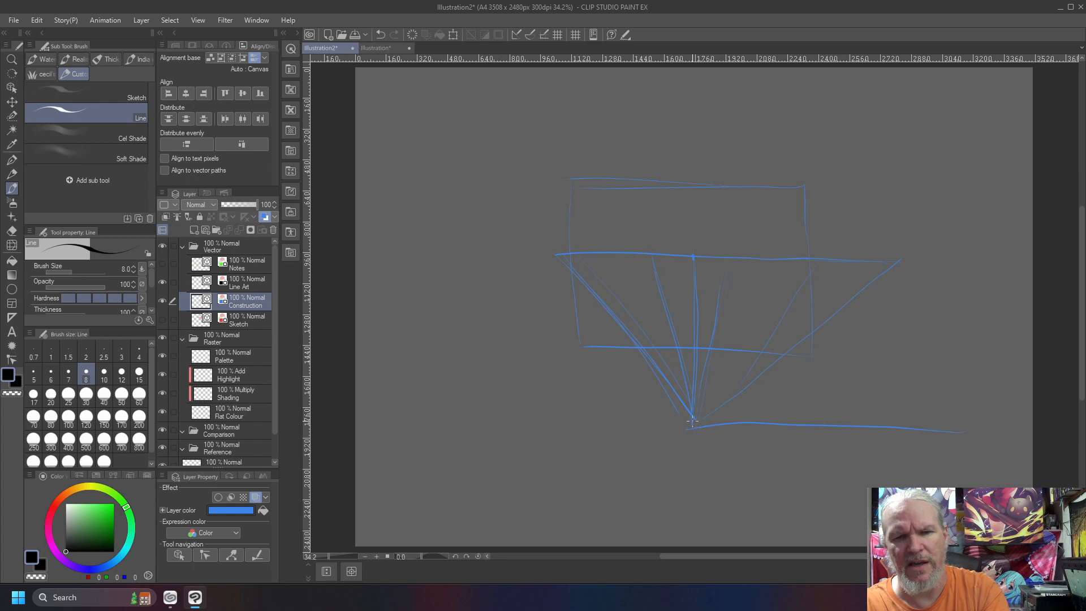
{"action": "left_click_drag", "start_coordinate": [712, 419], "coordinate": [964, 432]}
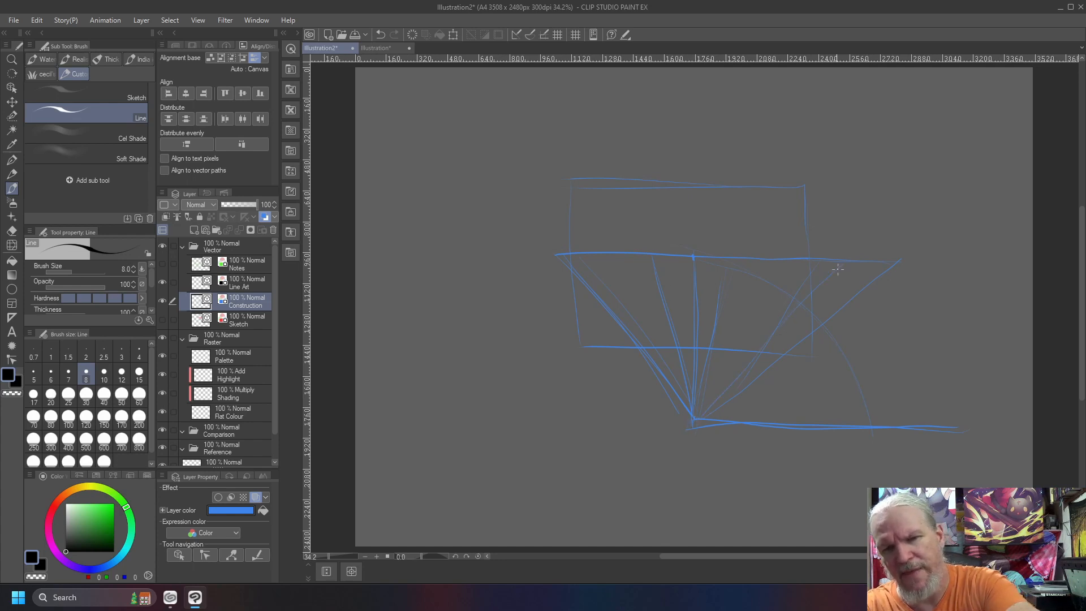
{"action": "left_click_drag", "start_coordinate": [829, 273], "coordinate": [759, 350]}
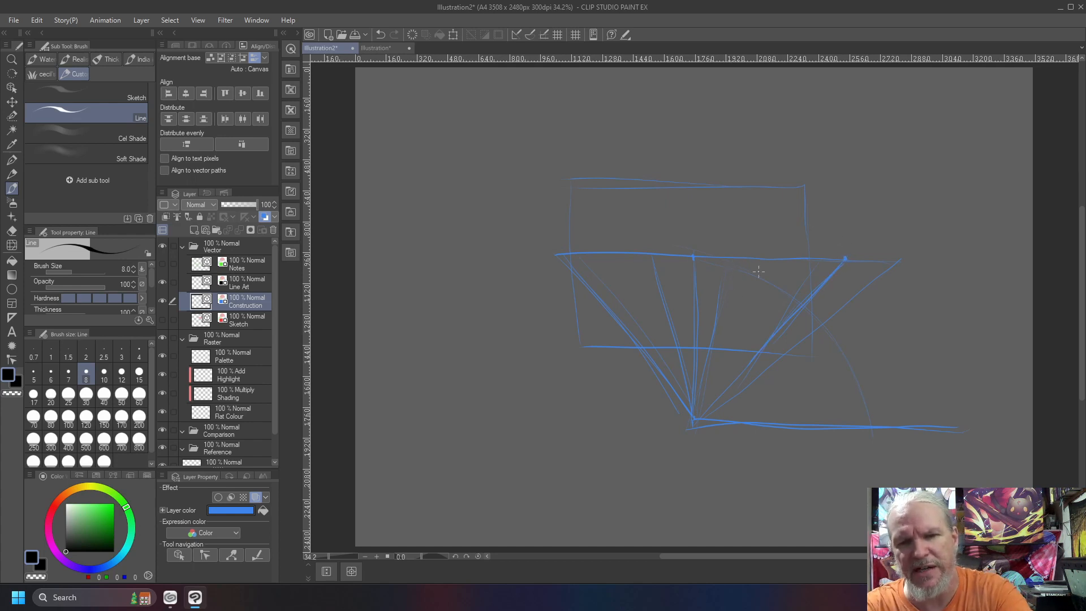
Add a ray to a marked horizon point right of centre, retrace the left ray and centre vertical, and mark angle arcs at the station point
{"action": "left_click_drag", "start_coordinate": [769, 259], "coordinate": [696, 417]}
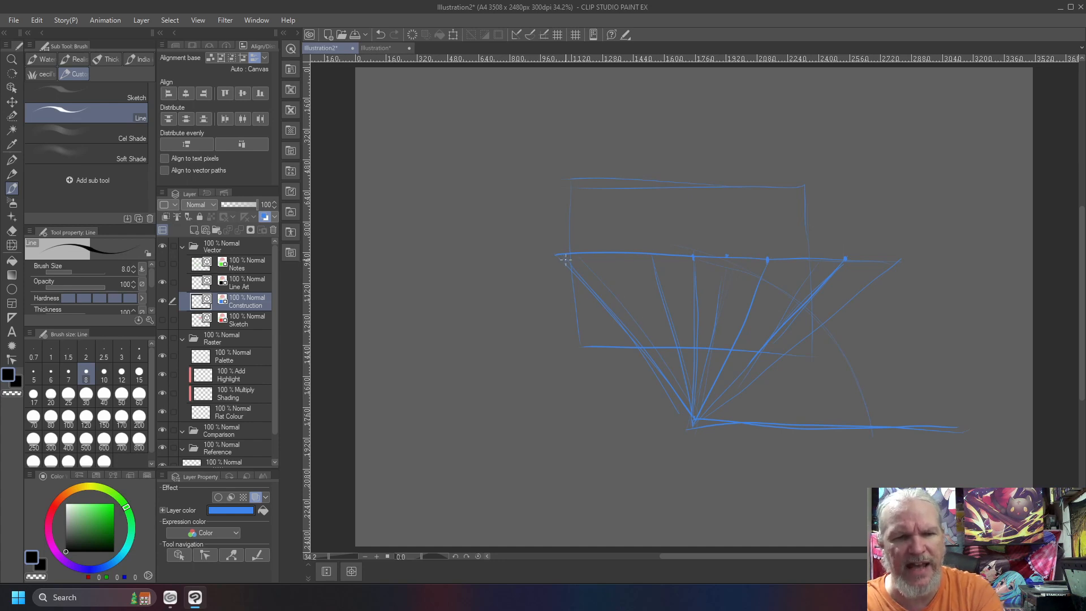
{"action": "left_click_drag", "start_coordinate": [691, 419], "coordinate": [610, 316]}
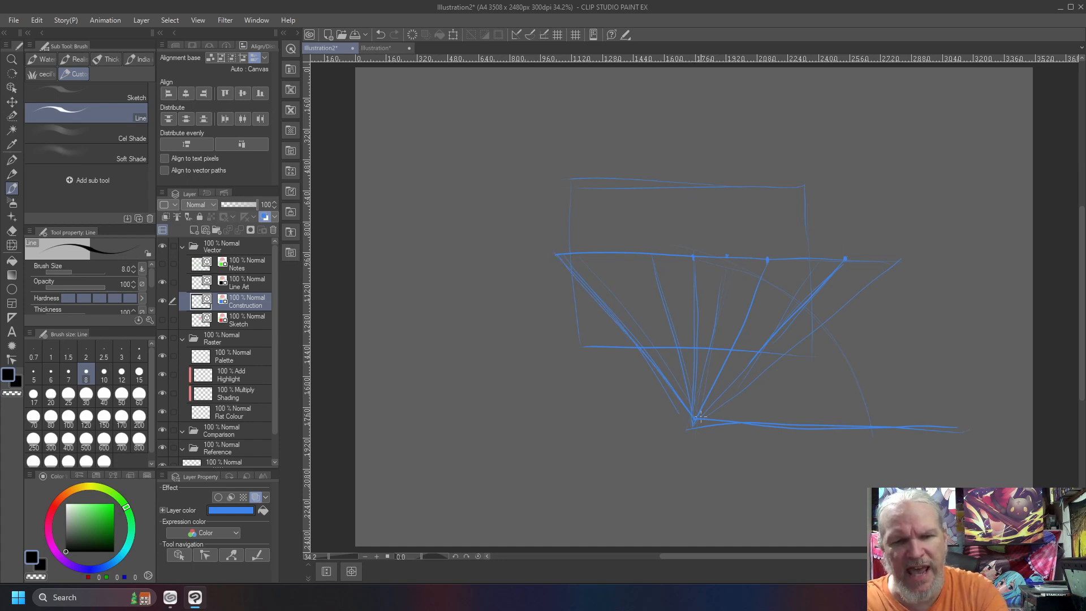
{"action": "mouse_move", "coordinate": [693, 422]}
{"action": "left_mouse_down"}
{"action": "mouse_move", "coordinate": [691, 276]}
{"action": "mouse_move", "coordinate": [691, 429]}
{"action": "left_mouse_up"}
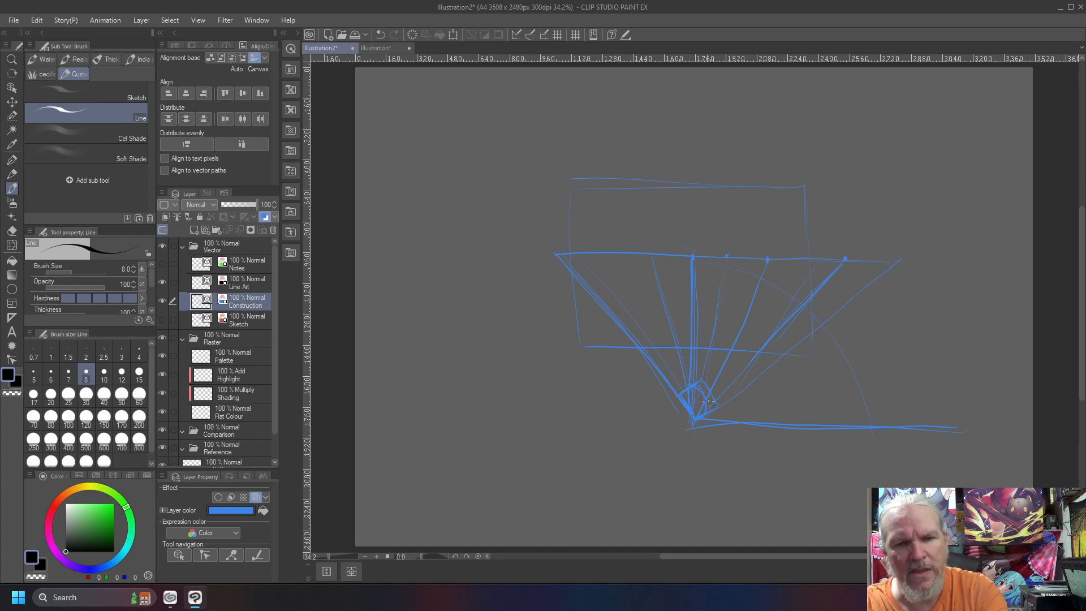
Draw a series of lines from the right side of the diagram converging on the horizon's left vanishing point
{"action": "left_click_drag", "start_coordinate": [706, 399], "coordinate": [561, 260]}
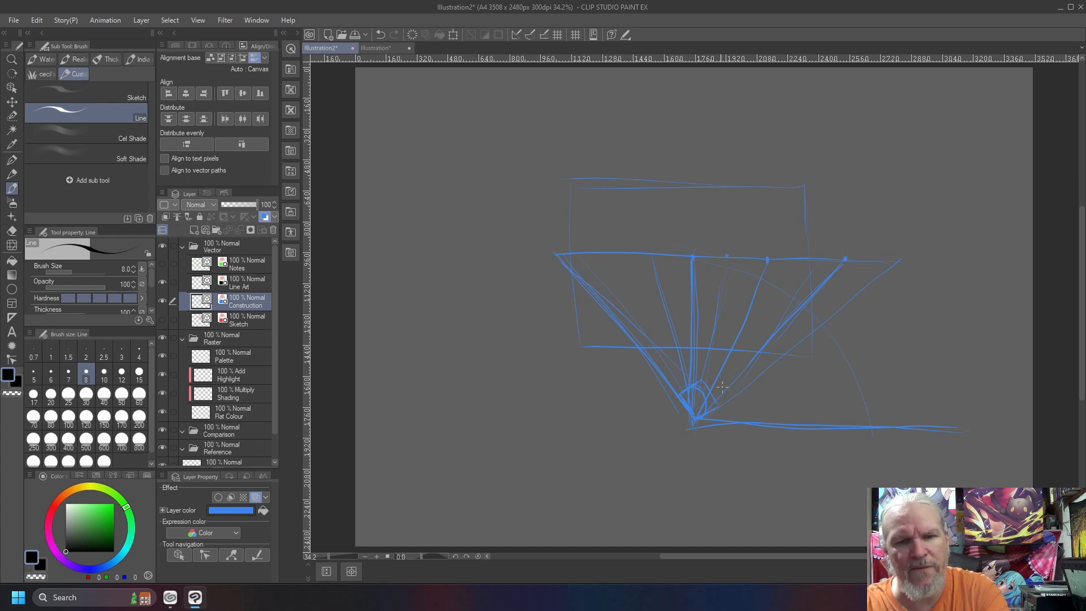
{"action": "left_click_drag", "start_coordinate": [730, 387], "coordinate": [556, 257]}
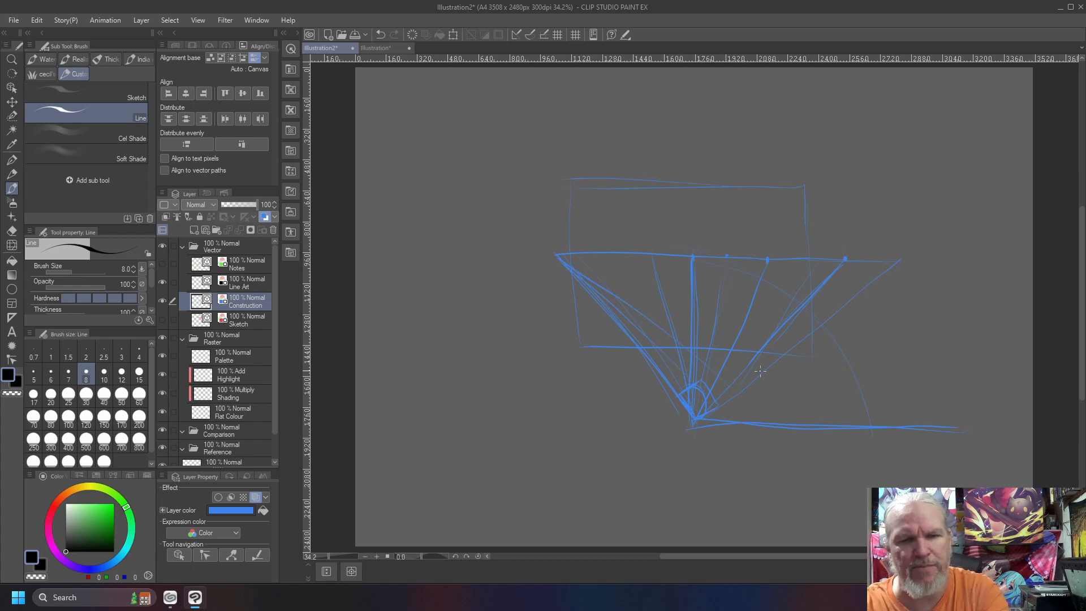
{"action": "left_click_drag", "start_coordinate": [775, 342], "coordinate": [542, 247]}
{"action": "left_click_drag", "start_coordinate": [797, 321], "coordinate": [550, 242]}
{"action": "left_click_drag", "start_coordinate": [842, 309], "coordinate": [637, 259]}
{"action": "left_click_drag", "start_coordinate": [765, 269], "coordinate": [568, 247]}
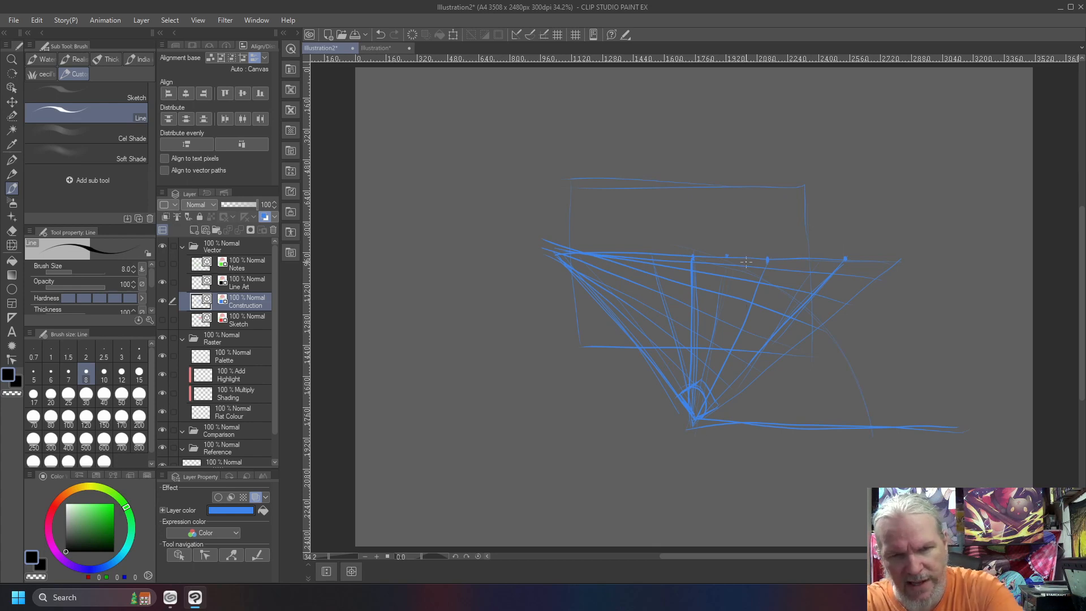
Mark a second vanishing point on the horizon right of the centre vertical, and draw lines from the lower left converging on it
{"action": "mouse_move", "coordinate": [747, 259]}
{"action": "left_mouse_down"}
{"action": "mouse_move", "coordinate": [697, 405]}
{"action": "mouse_move", "coordinate": [747, 258]}
{"action": "left_mouse_up"}
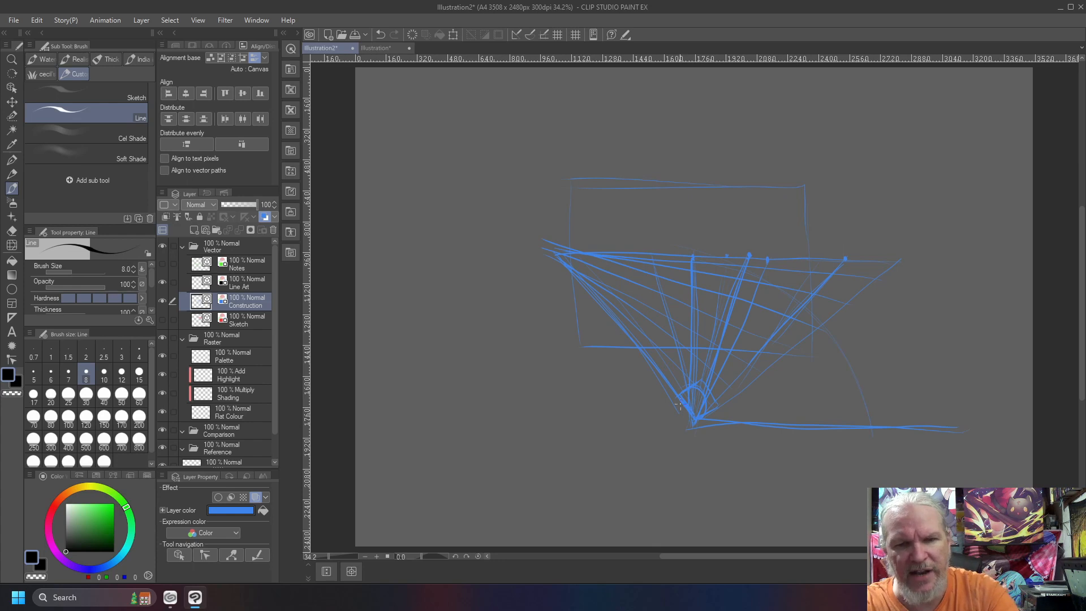
{"action": "left_click_drag", "start_coordinate": [663, 424], "coordinate": [764, 247]}
{"action": "left_click_drag", "start_coordinate": [698, 329], "coordinate": [745, 260]}
{"action": "left_click_drag", "start_coordinate": [619, 381], "coordinate": [747, 261]}
{"action": "left_click_drag", "start_coordinate": [603, 354], "coordinate": [748, 262]}
{"action": "left_click_drag", "start_coordinate": [619, 318], "coordinate": [731, 267]}
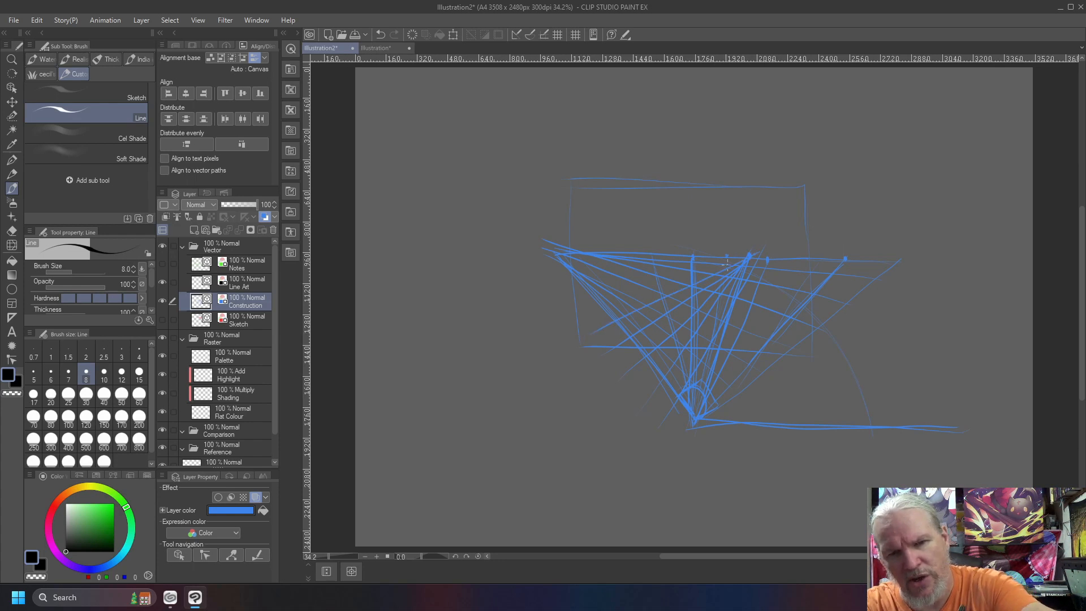
{"action": "left_click_drag", "start_coordinate": [589, 306], "coordinate": [749, 253]}
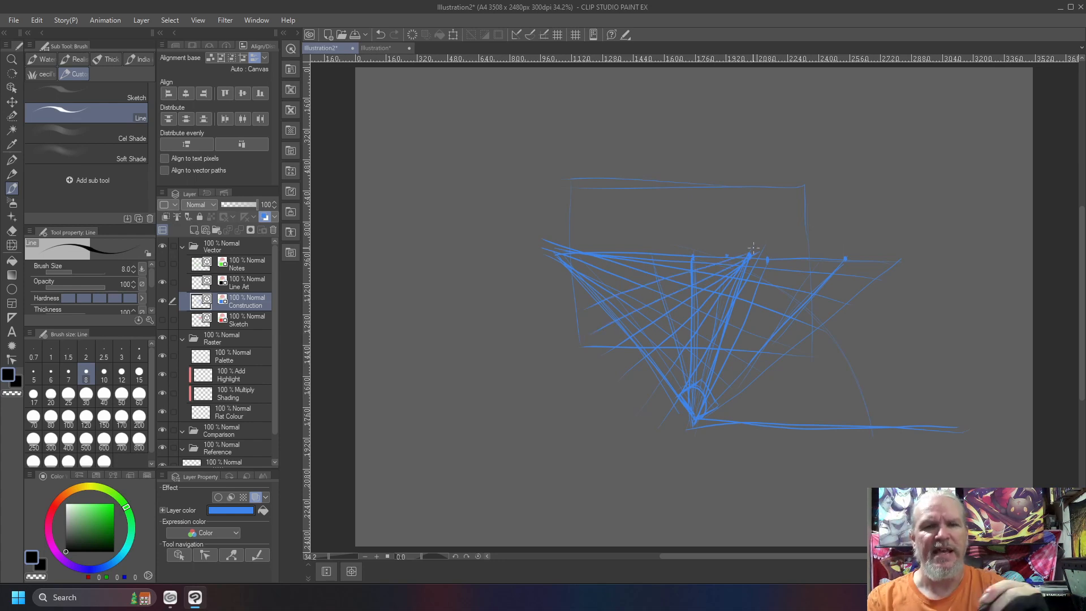
Sketch a two-point perspective box with its near vertical edge and top face above the frame
{"action": "mouse_move", "coordinate": [650, 107]}
{"action": "left_mouse_down"}
{"action": "mouse_move", "coordinate": [648, 211]}
{"action": "mouse_move", "coordinate": [746, 145]}
{"action": "left_mouse_up"}
{"action": "mouse_move", "coordinate": [709, 89]}
{"action": "left_mouse_down"}
{"action": "mouse_move", "coordinate": [650, 105]}
{"action": "mouse_move", "coordinate": [549, 73]}
{"action": "mouse_move", "coordinate": [550, 119]}
{"action": "mouse_move", "coordinate": [643, 212]}
{"action": "left_mouse_up"}
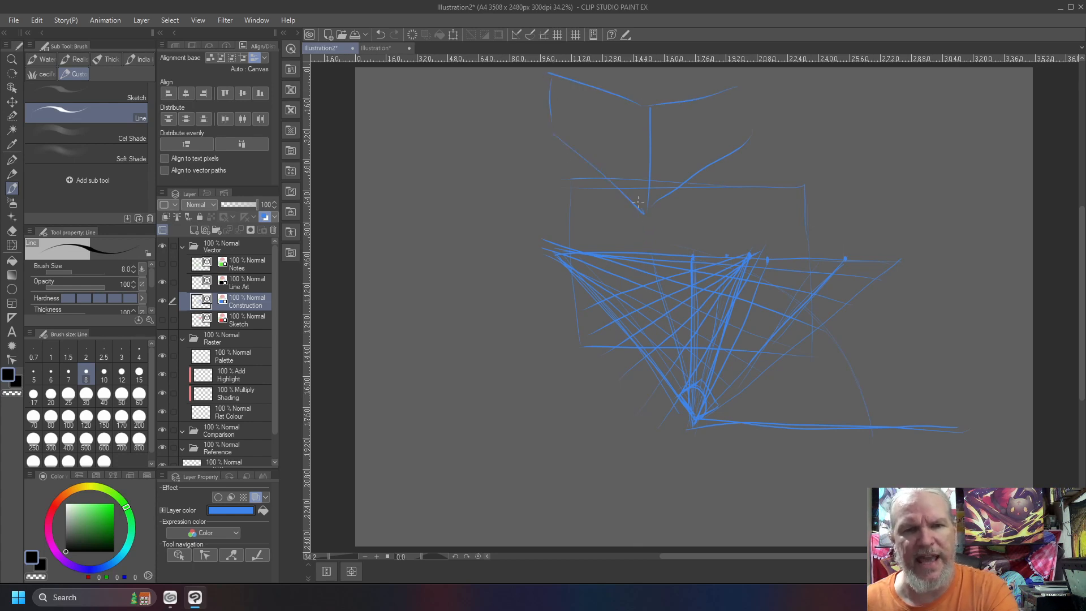
{"action": "left_click_drag", "start_coordinate": [710, 83], "coordinate": [588, 68]}
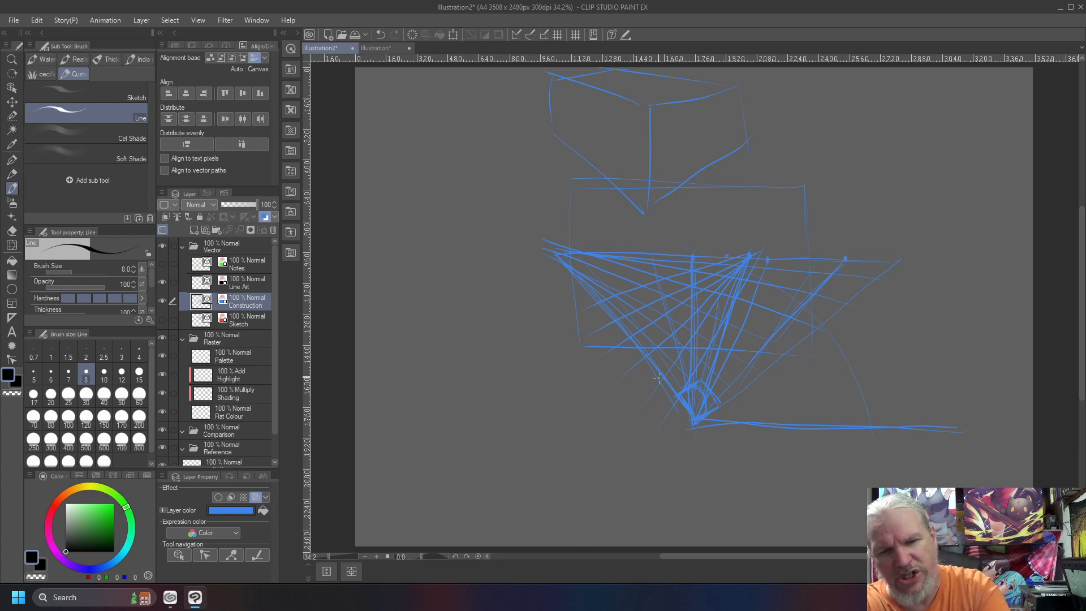
Extend the left ray past the station point and cross it there with a bold line rising to the right
{"action": "left_click_drag", "start_coordinate": [701, 431], "coordinate": [718, 455]}
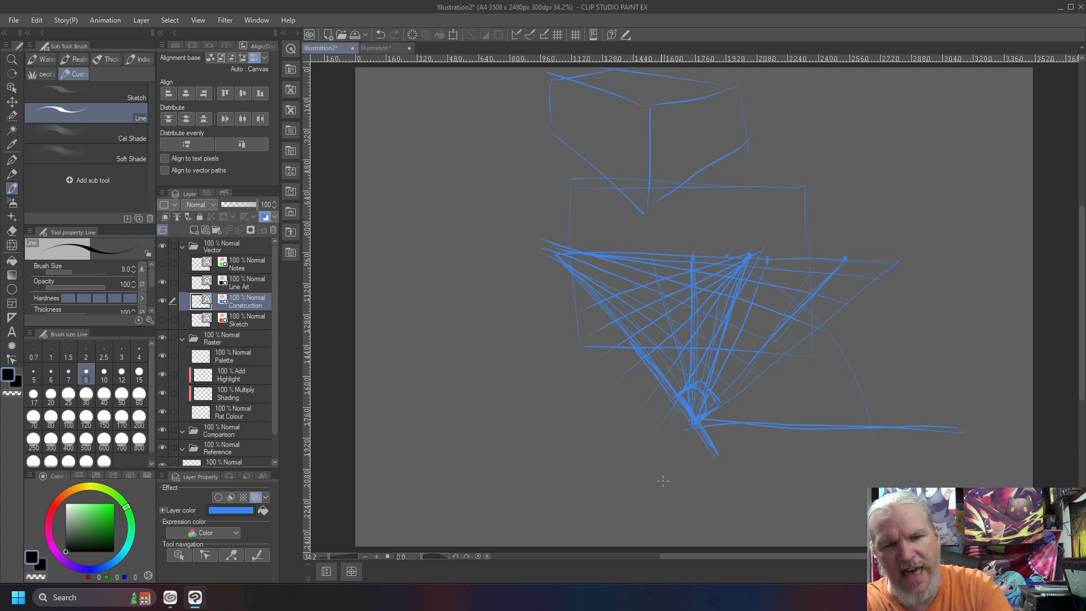
{"action": "left_click_drag", "start_coordinate": [722, 405], "coordinate": [670, 440]}
{"action": "mouse_move", "coordinate": [670, 441]}
{"action": "left_mouse_down"}
{"action": "mouse_move", "coordinate": [762, 383]}
{"action": "mouse_move", "coordinate": [706, 417]}
{"action": "left_mouse_up"}
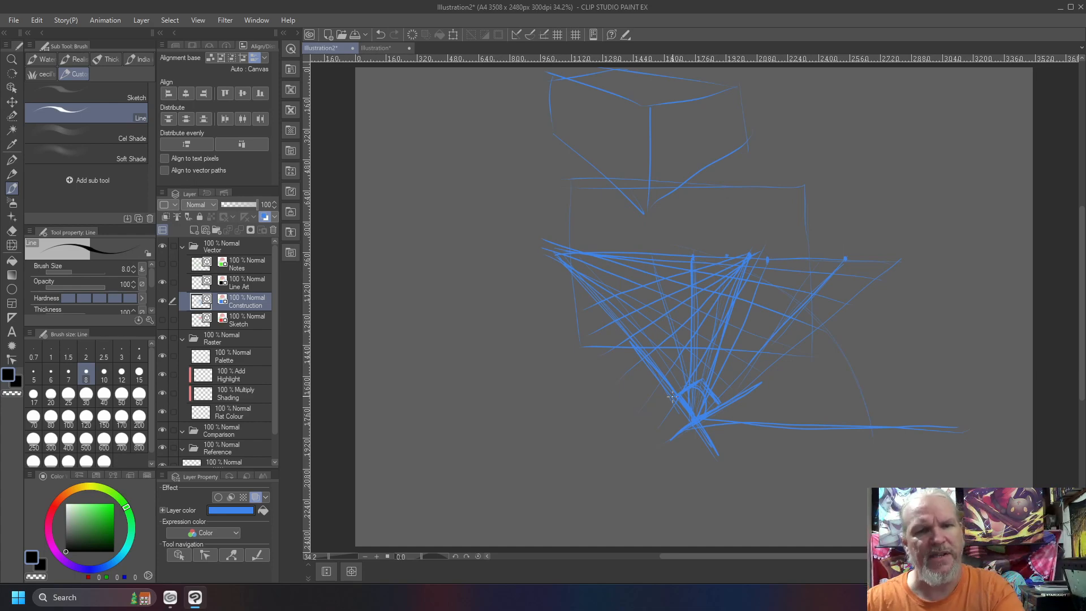
Sketch a tall open triangle left of the diagram from a vertical and a slanted line, each ending on a short base stroke
{"action": "mouse_move", "coordinate": [510, 214]}
{"action": "left_mouse_down"}
{"action": "mouse_move", "coordinate": [518, 359]}
{"action": "mouse_move", "coordinate": [488, 356]}
{"action": "left_mouse_up"}
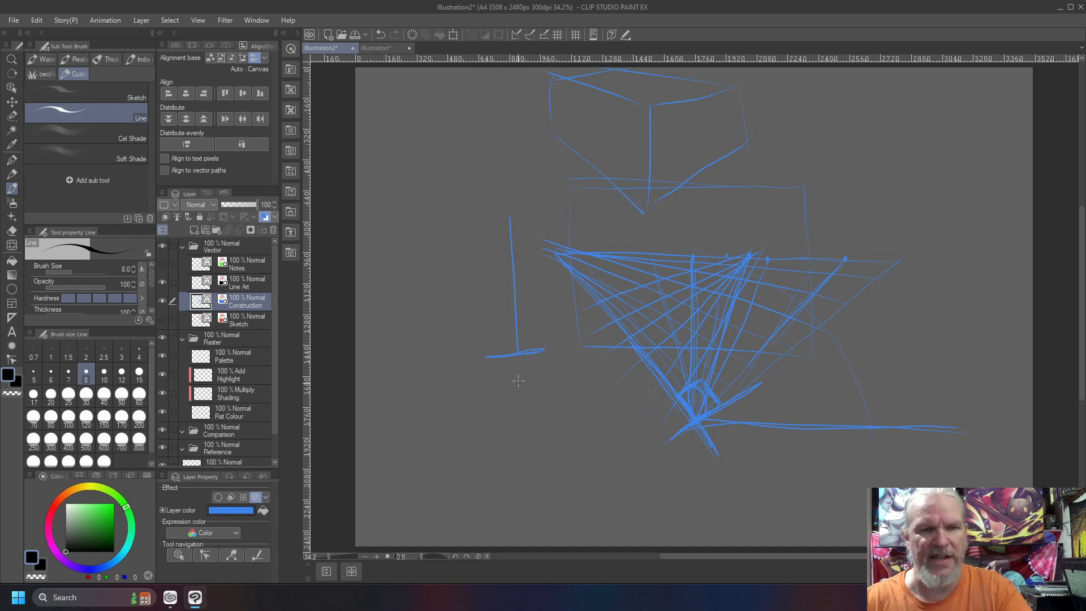
{"action": "left_click_drag", "start_coordinate": [458, 358], "coordinate": [387, 365]}
{"action": "left_click_drag", "start_coordinate": [508, 216], "coordinate": [419, 357]}
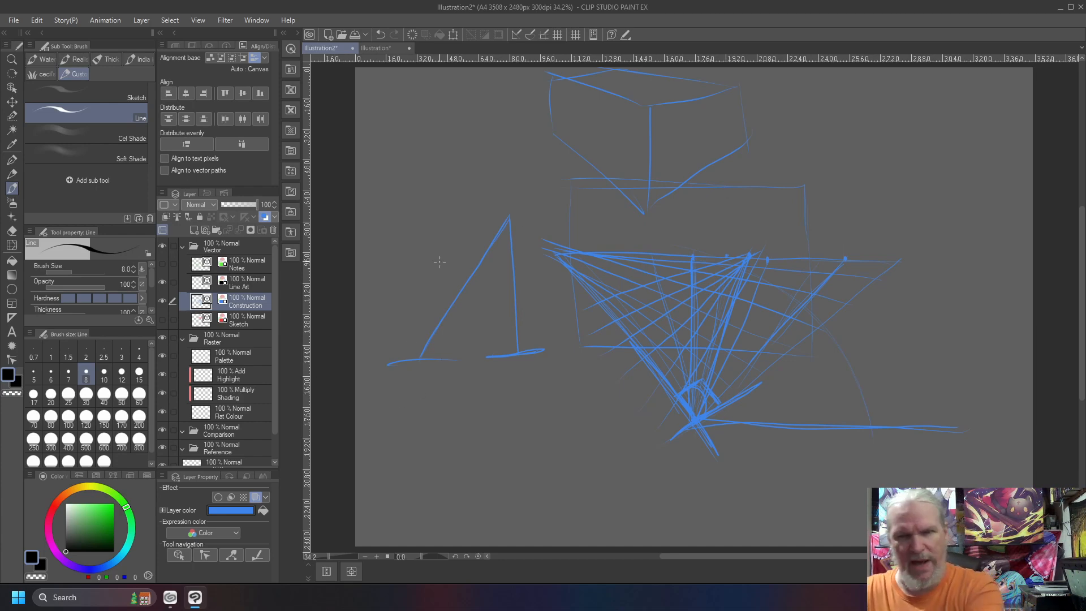
Draw a small stick figure with outstretched arms standing on a box in the canvas's upper right area
{"action": "left_click_drag", "start_coordinate": [955, 127], "coordinate": [958, 178]}
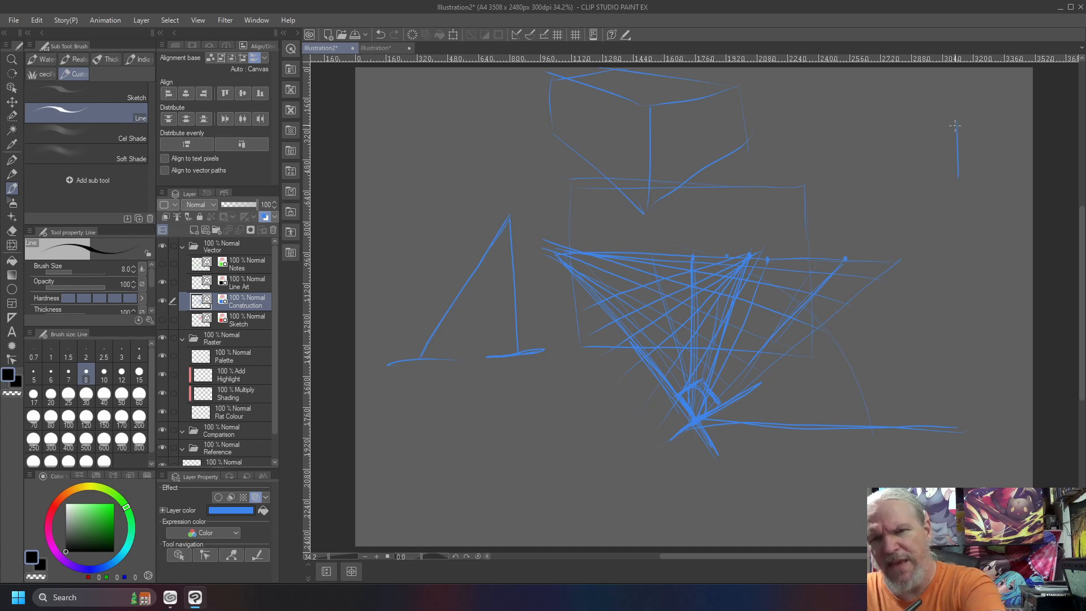
{"action": "mouse_move", "coordinate": [968, 120]}
{"action": "left_mouse_down"}
{"action": "mouse_move", "coordinate": [946, 193]}
{"action": "mouse_move", "coordinate": [970, 195]}
{"action": "mouse_move", "coordinate": [905, 129]}
{"action": "left_mouse_up"}
{"action": "left_click_drag", "start_coordinate": [953, 100], "coordinate": [959, 153]}
{"action": "mouse_move", "coordinate": [953, 110]}
{"action": "left_mouse_down"}
{"action": "mouse_move", "coordinate": [944, 93]}
{"action": "mouse_move", "coordinate": [956, 106]}
{"action": "left_mouse_up"}
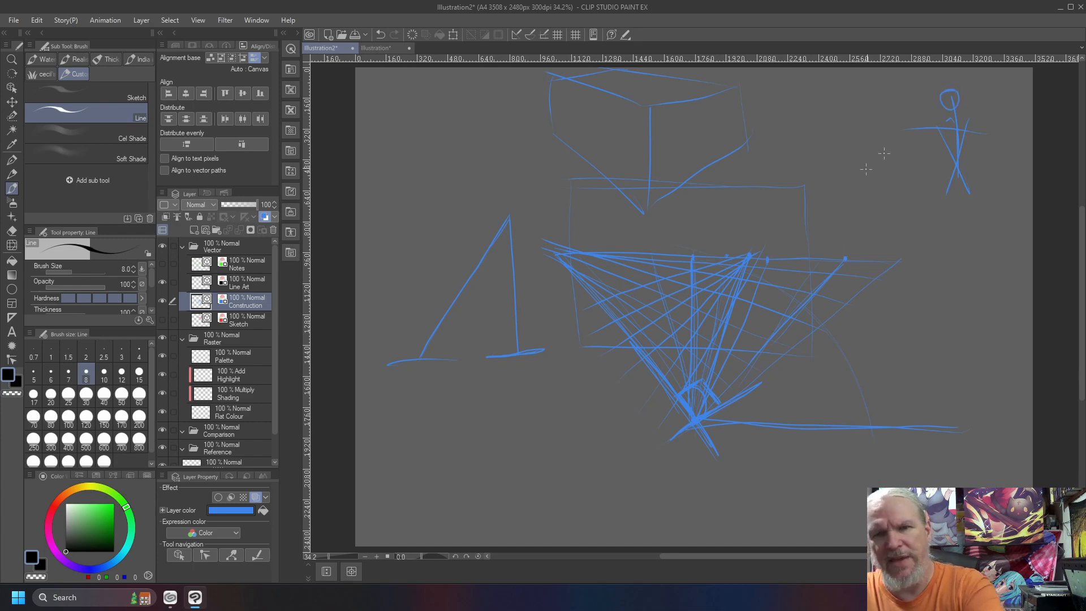
{"action": "mouse_move", "coordinate": [931, 196]}
{"action": "left_mouse_down"}
{"action": "mouse_move", "coordinate": [943, 220]}
{"action": "mouse_move", "coordinate": [981, 219]}
{"action": "mouse_move", "coordinate": [957, 196]}
{"action": "left_mouse_up"}
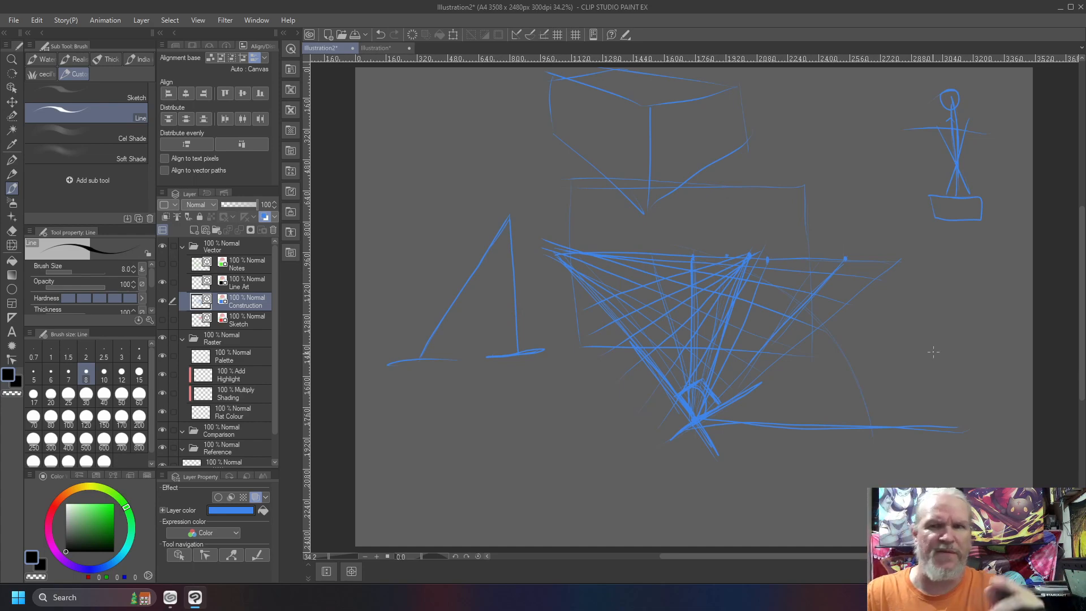
Draw sight lines from the stick figure's head to two small rectangles, and sketch a large circle crossed by a horizontal line at the upper left
{"action": "mouse_move", "coordinate": [753, 194]}
{"action": "left_mouse_down"}
{"action": "mouse_move", "coordinate": [714, 205]}
{"action": "mouse_move", "coordinate": [775, 218]}
{"action": "mouse_move", "coordinate": [732, 195]}
{"action": "left_mouse_up"}
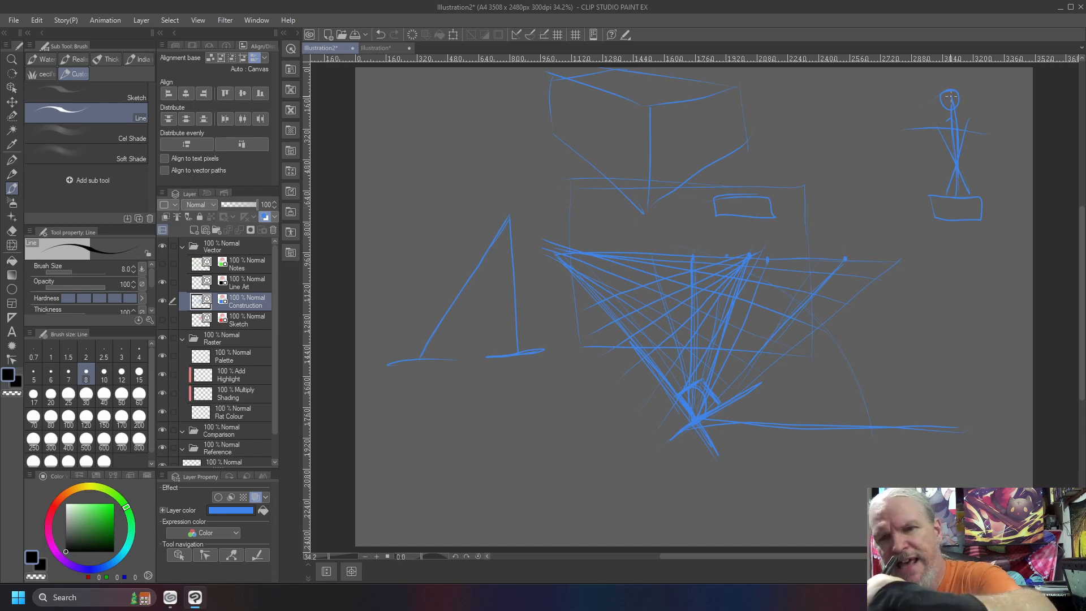
{"action": "left_click_drag", "start_coordinate": [752, 199], "coordinate": [954, 99]}
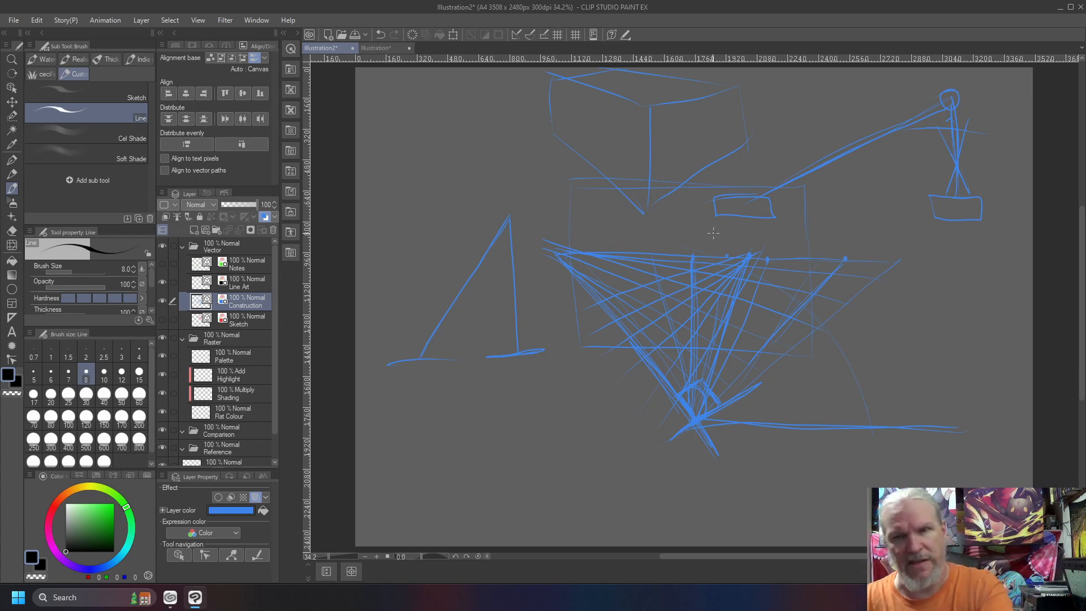
{"action": "mouse_move", "coordinate": [947, 99]}
{"action": "left_mouse_down"}
{"action": "mouse_move", "coordinate": [545, 200]}
{"action": "mouse_move", "coordinate": [559, 202]}
{"action": "mouse_move", "coordinate": [500, 207]}
{"action": "mouse_move", "coordinate": [572, 219]}
{"action": "mouse_move", "coordinate": [579, 207]}
{"action": "mouse_move", "coordinate": [498, 217]}
{"action": "left_mouse_up"}
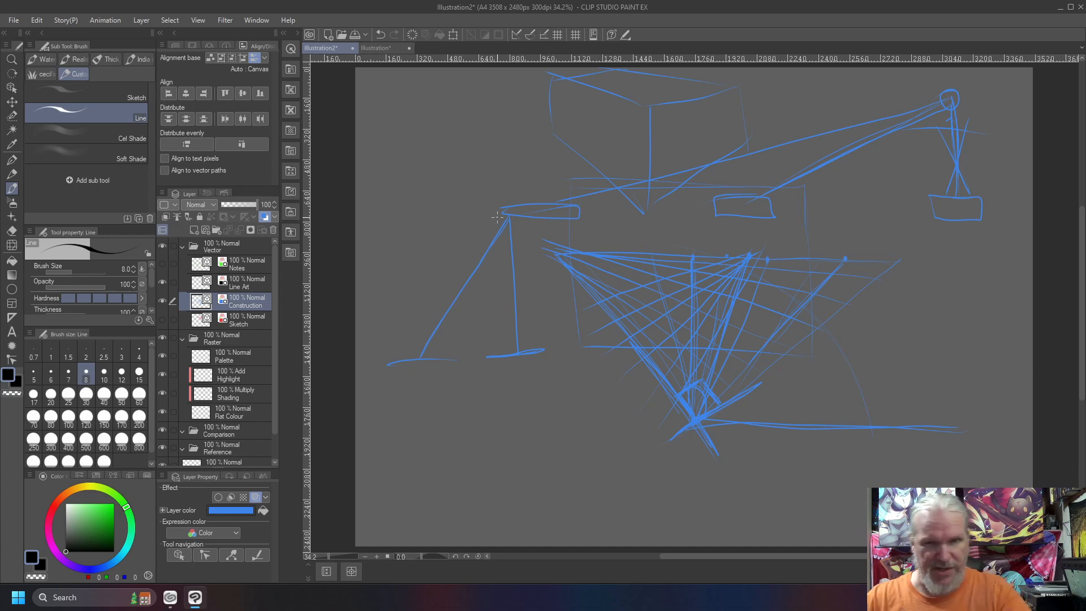
{"action": "mouse_move", "coordinate": [408, 105]}
{"action": "left_mouse_down"}
{"action": "mouse_move", "coordinate": [512, 95]}
{"action": "mouse_move", "coordinate": [428, 111]}
{"action": "left_mouse_up"}
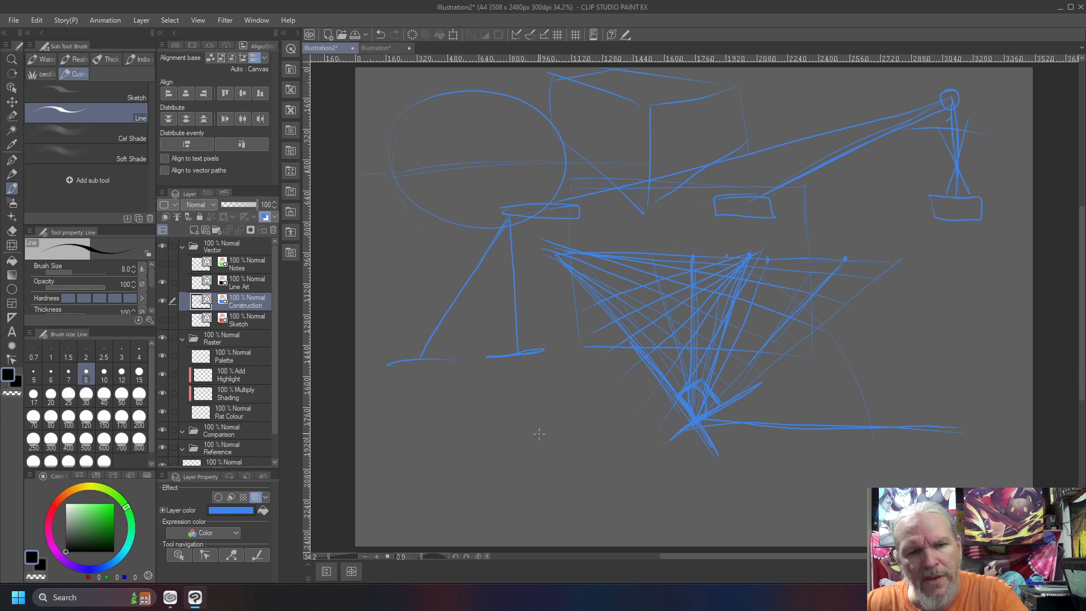
Sketch a small round-headed marker and tilted box at the lower left, with lines running from them up and right into the diagram
{"action": "left_click_drag", "start_coordinate": [539, 431], "coordinate": [541, 473]}
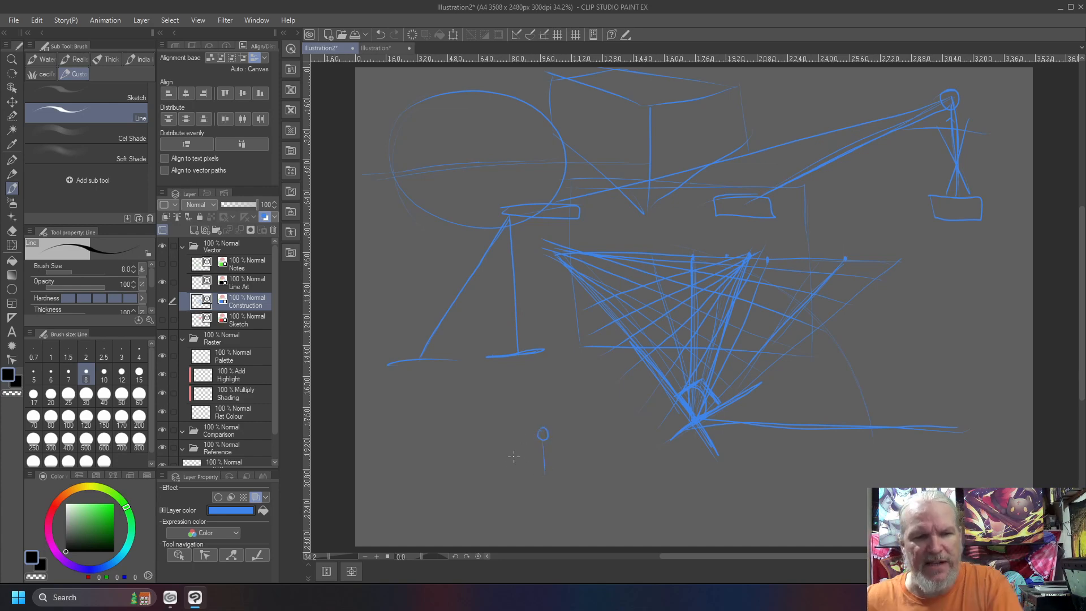
{"action": "left_click_drag", "start_coordinate": [544, 472], "coordinate": [482, 459]}
{"action": "mouse_move", "coordinate": [539, 437]}
{"action": "left_mouse_down"}
{"action": "mouse_move", "coordinate": [475, 454]}
{"action": "mouse_move", "coordinate": [496, 460]}
{"action": "mouse_move", "coordinate": [471, 467]}
{"action": "mouse_move", "coordinate": [469, 455]}
{"action": "mouse_move", "coordinate": [493, 455]}
{"action": "mouse_move", "coordinate": [473, 447]}
{"action": "mouse_move", "coordinate": [458, 457]}
{"action": "mouse_move", "coordinate": [488, 456]}
{"action": "mouse_move", "coordinate": [458, 460]}
{"action": "mouse_move", "coordinate": [481, 465]}
{"action": "mouse_move", "coordinate": [711, 354]}
{"action": "left_mouse_up"}
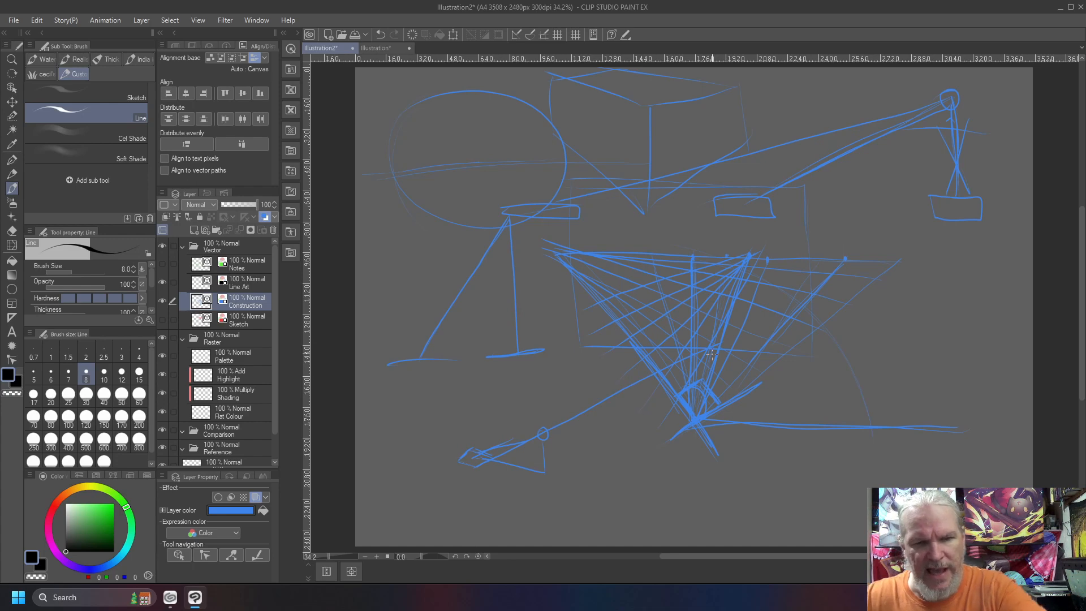
{"action": "left_click_drag", "start_coordinate": [566, 457], "coordinate": [654, 396]}
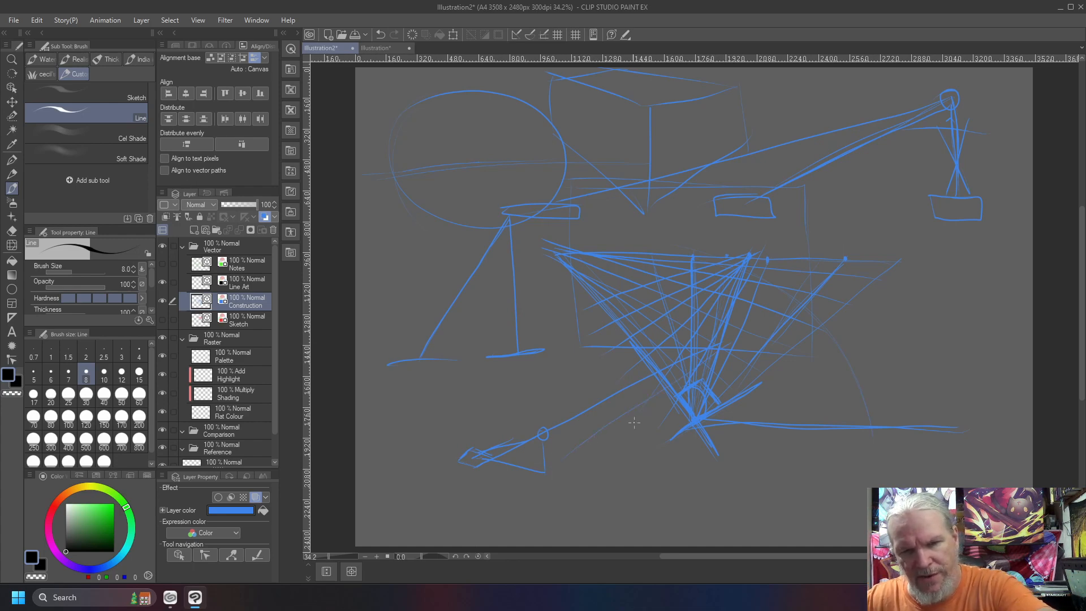
{"action": "mouse_move", "coordinate": [730, 343]}
{"action": "left_mouse_down"}
{"action": "mouse_move", "coordinate": [548, 472]}
{"action": "mouse_move", "coordinate": [561, 469]}
{"action": "left_mouse_up"}
{"action": "mouse_move", "coordinate": [545, 465]}
{"action": "left_mouse_down"}
{"action": "mouse_move", "coordinate": [533, 475]}
{"action": "mouse_move", "coordinate": [543, 483]}
{"action": "left_mouse_up"}
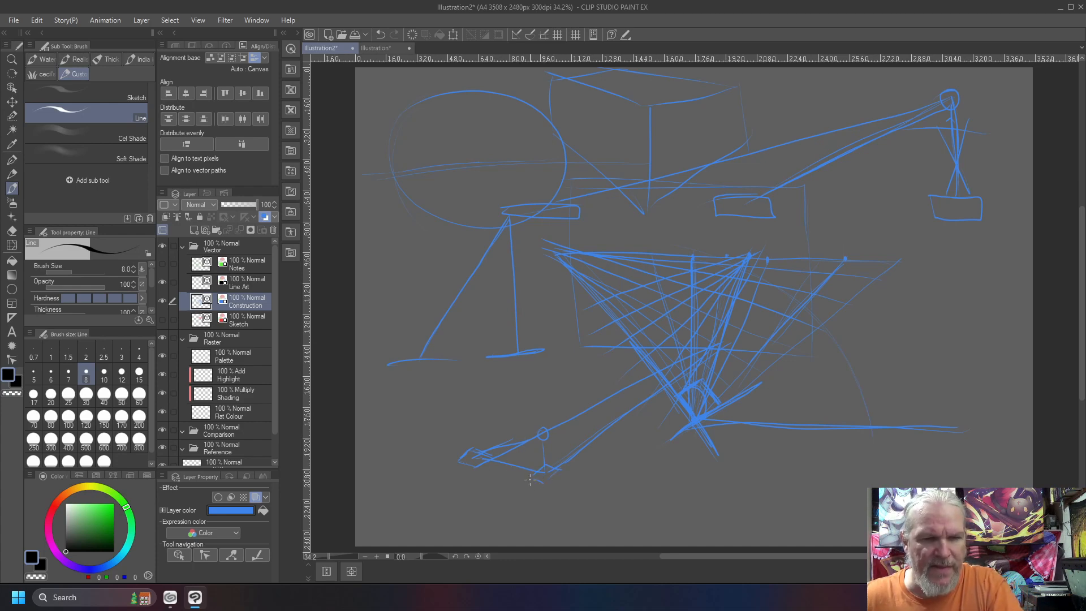
Draw lines from the lower-left corner converging far left, and add a wide V right of the diagram
{"action": "left_click_drag", "start_coordinate": [478, 461], "coordinate": [387, 431]}
{"action": "left_click_drag", "start_coordinate": [547, 465], "coordinate": [379, 417]}
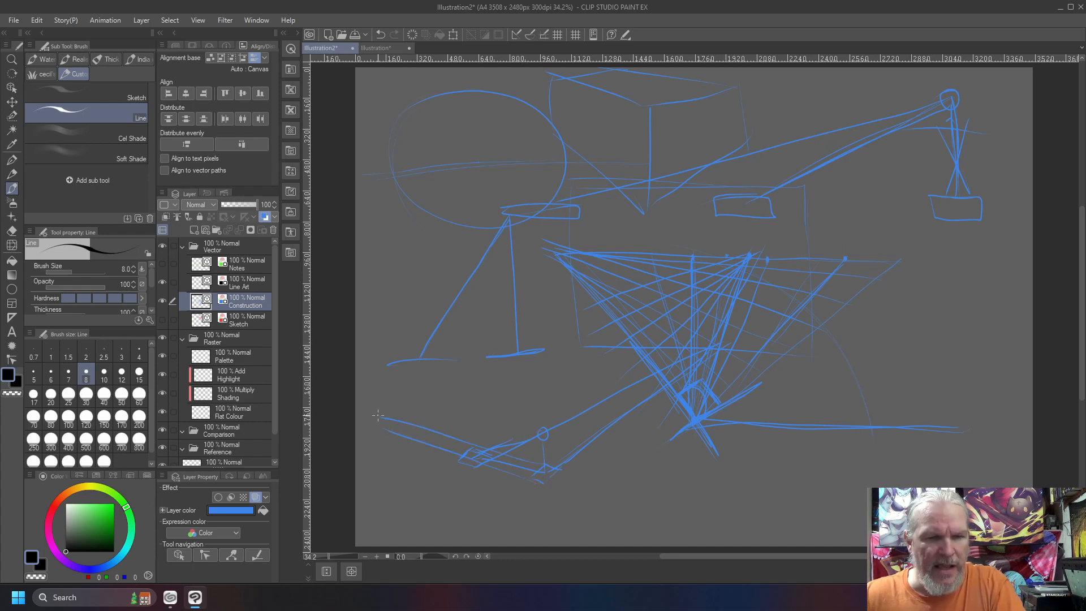
{"action": "left_click_drag", "start_coordinate": [536, 479], "coordinate": [373, 423]}
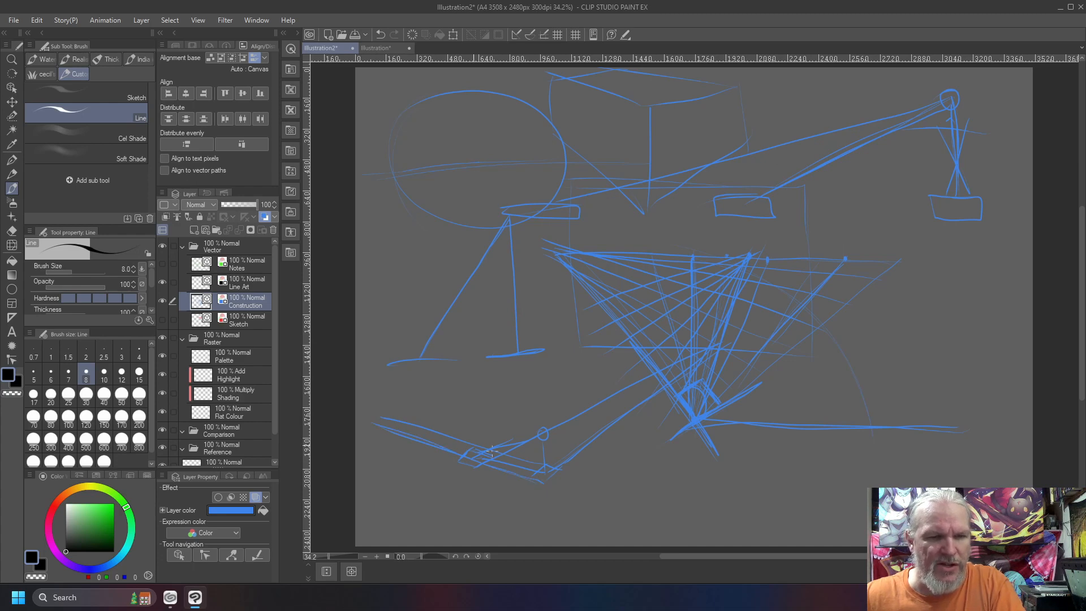
{"action": "left_click_drag", "start_coordinate": [543, 468], "coordinate": [374, 418]}
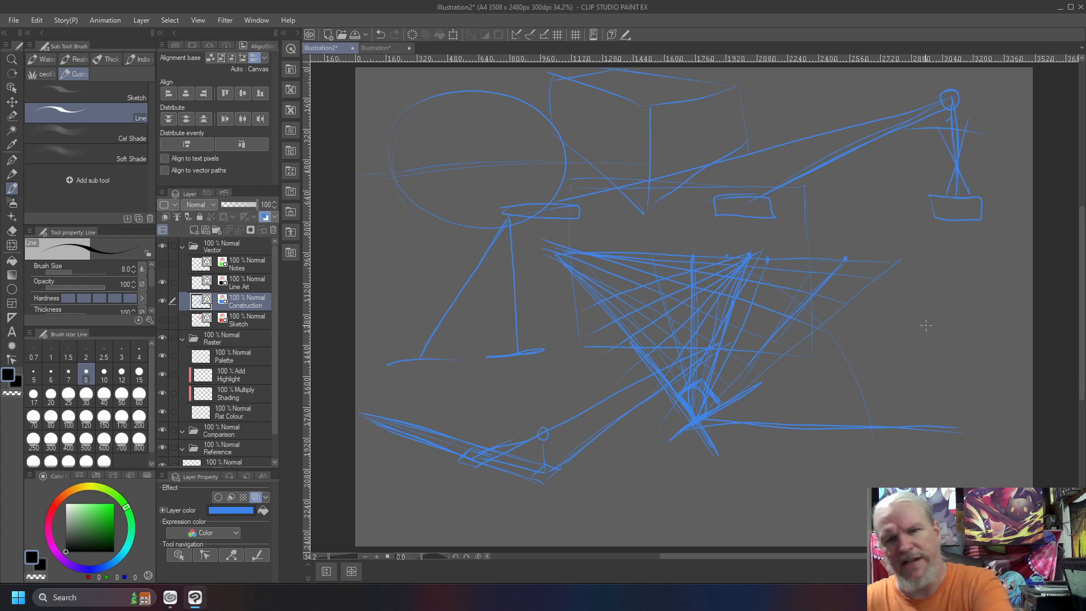
{"action": "mouse_move", "coordinate": [792, 220]}
{"action": "left_mouse_down"}
{"action": "mouse_move", "coordinate": [924, 331]}
{"action": "mouse_move", "coordinate": [1033, 252]}
{"action": "left_mouse_up"}
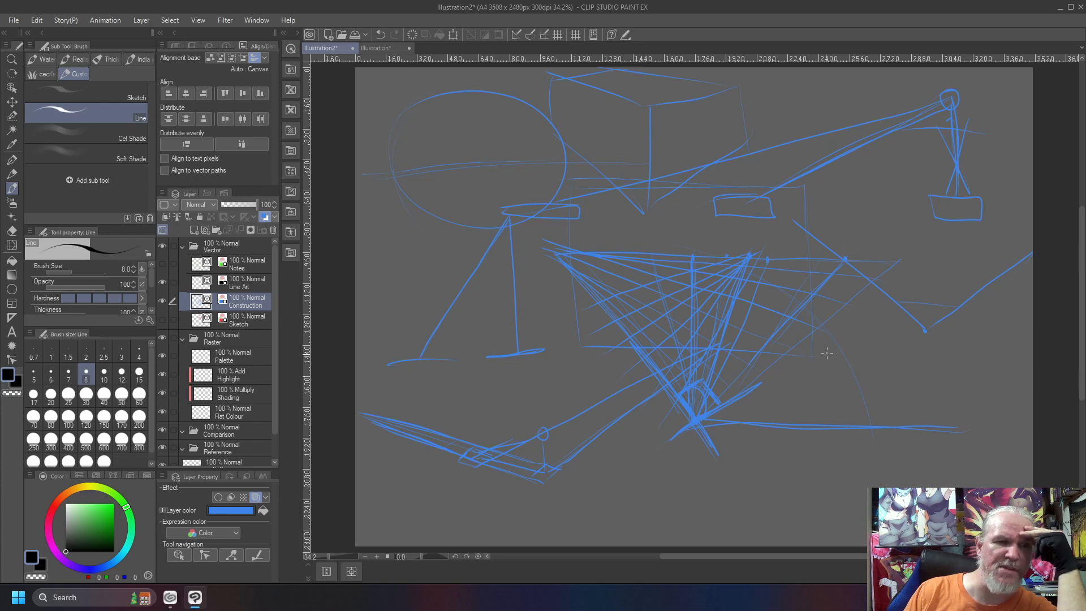
Show the Sketch and Notes layers and make Notes the active layer
{"action": "left_click", "coordinate": [162, 320]}
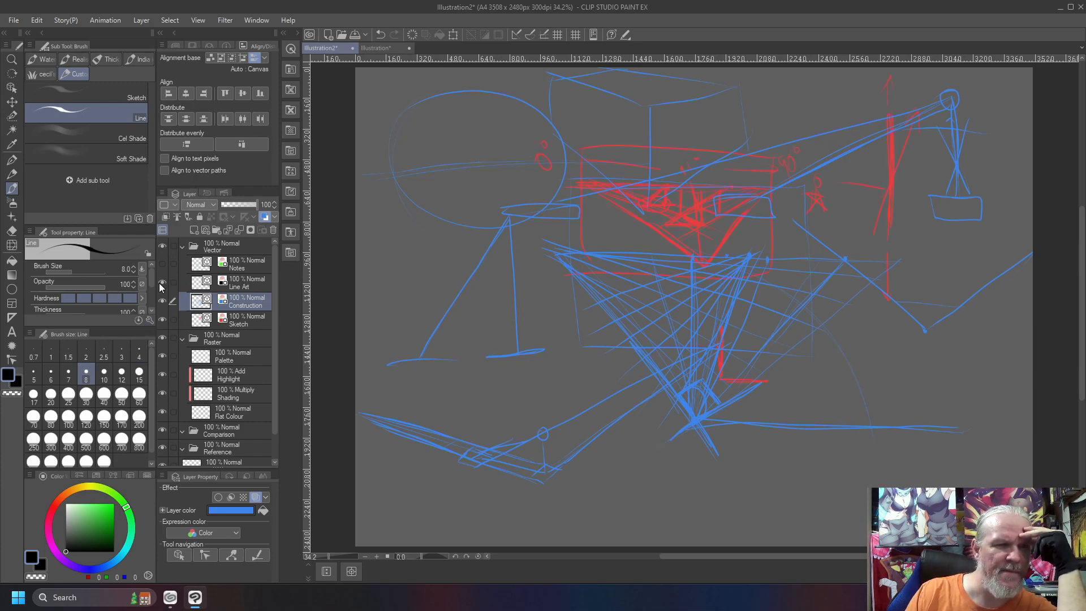
{"action": "left_click", "coordinate": [162, 264]}
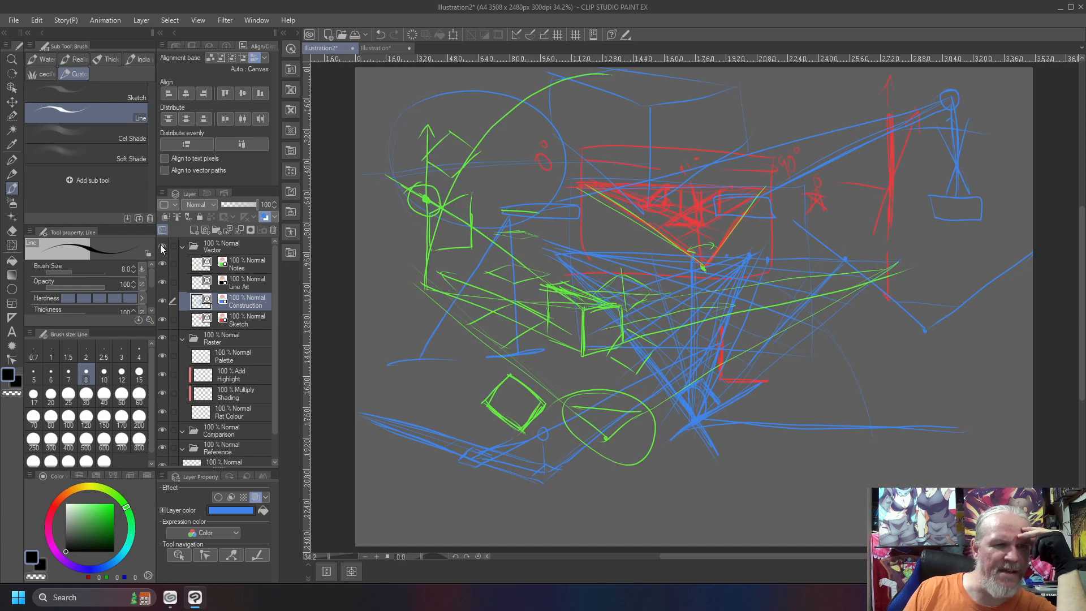
{"action": "left_click", "coordinate": [240, 263]}
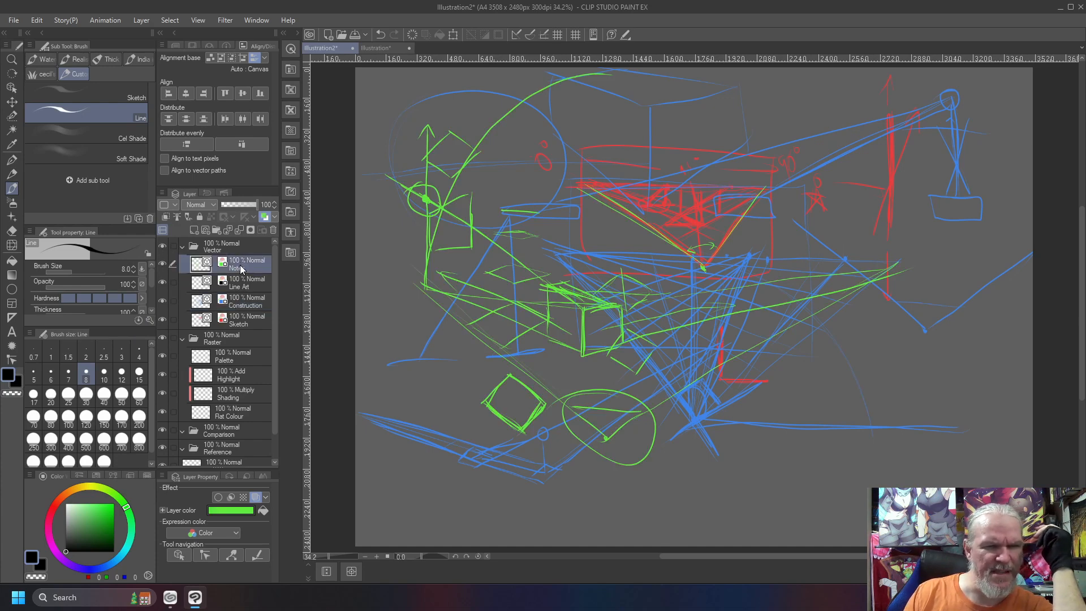
Add a new vector layer above Notes and delete the extra raster layer
{"action": "key", "text": "ctrl+shift+n"}
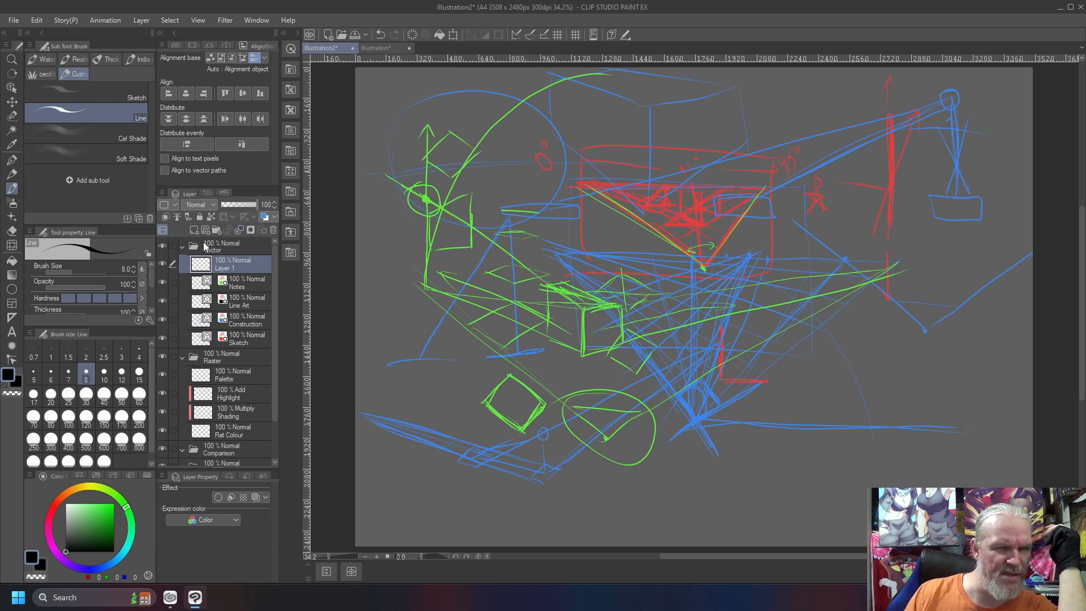
{"action": "right_click", "coordinate": [237, 269]}
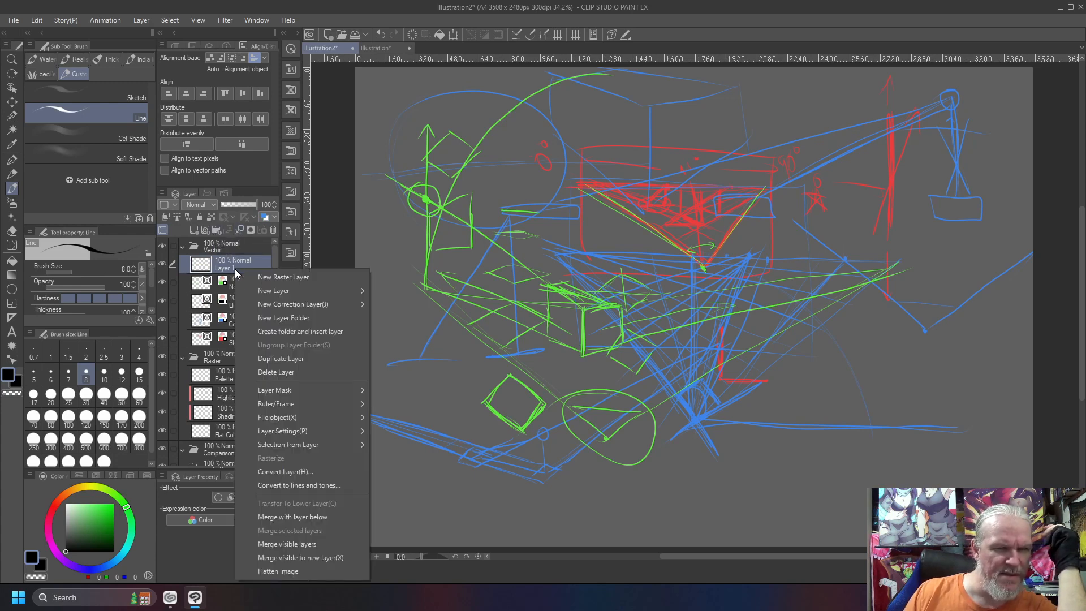
{"action": "mouse_move", "coordinate": [298, 290]}
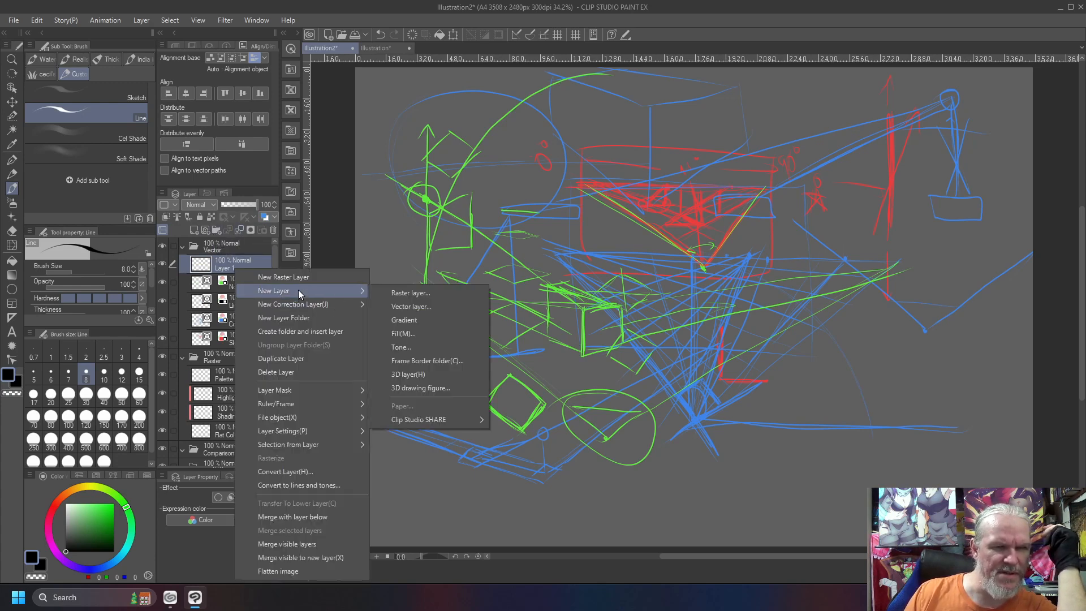
{"action": "left_click", "coordinate": [400, 306]}
{"action": "left_click", "coordinate": [243, 290]}
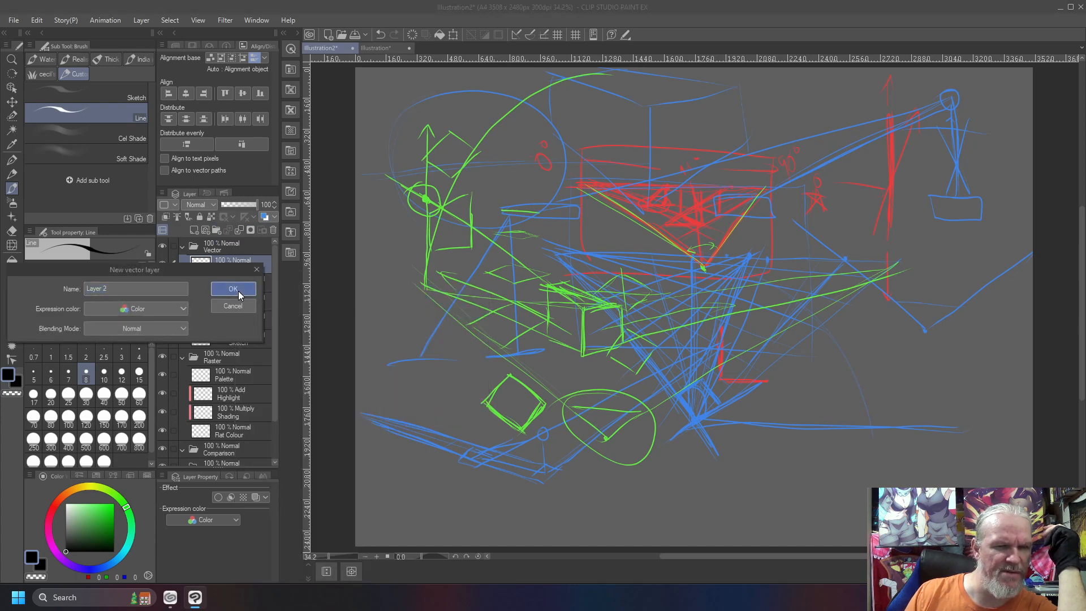
{"action": "right_click", "coordinate": [232, 280]}
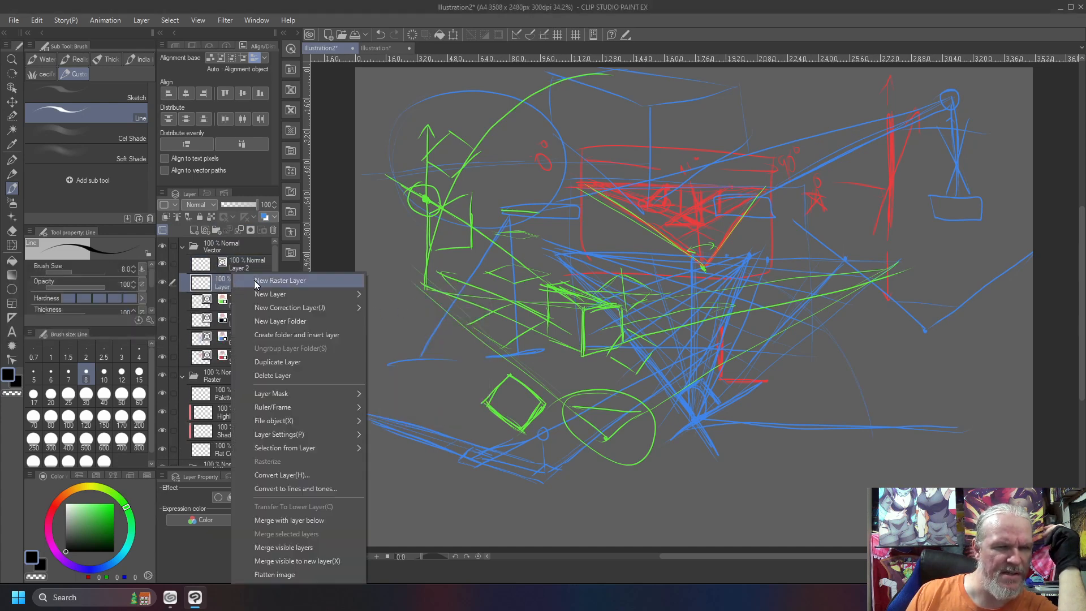
{"action": "left_click", "coordinate": [266, 376]}
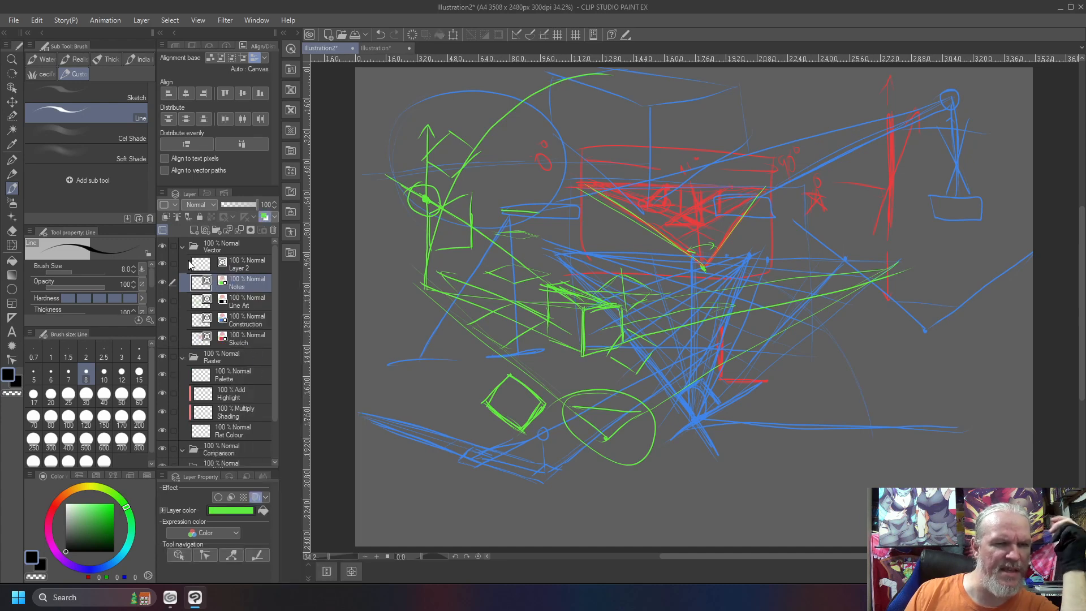
Enable the layer color effect on the new vector layer and set its color to yellow-orange, hex ECBB3E
{"action": "left_click", "coordinate": [265, 218]}
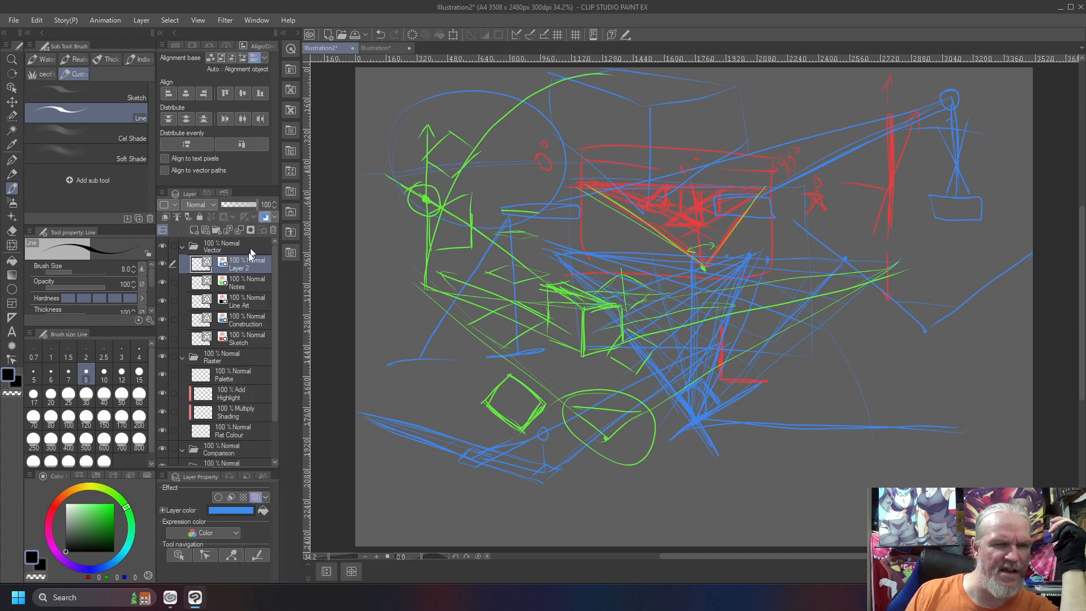
{"action": "left_click", "coordinate": [219, 514]}
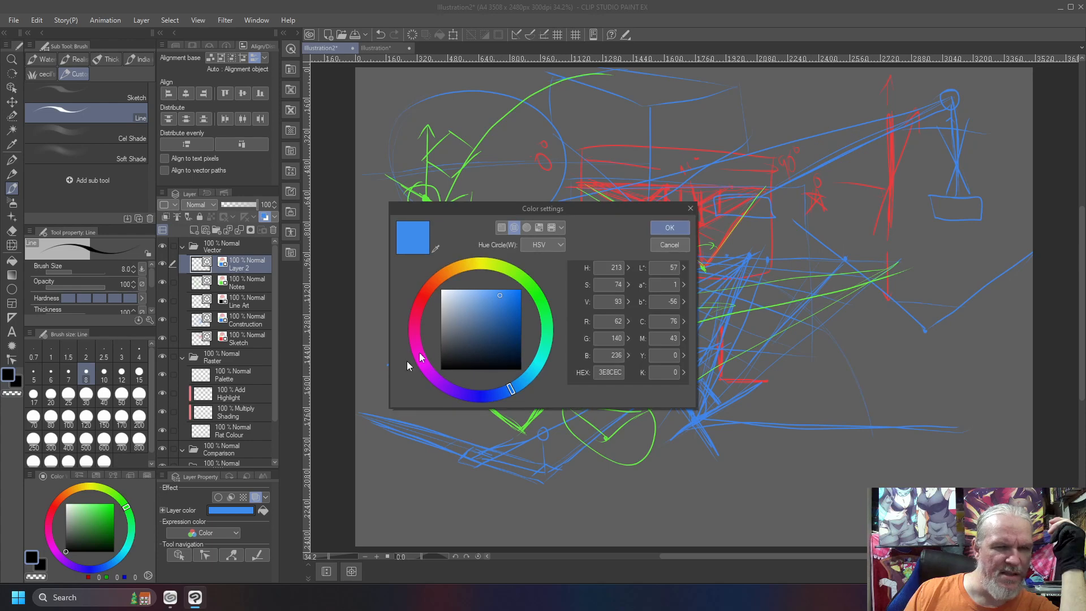
{"action": "left_click", "coordinate": [460, 266]}
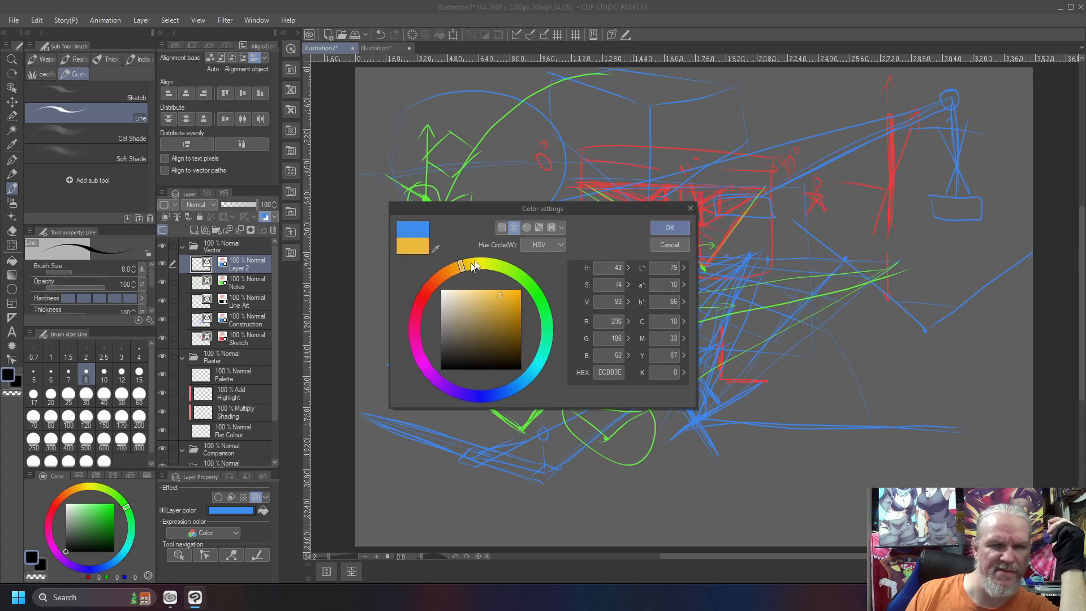
{"action": "left_click", "coordinate": [670, 227]}
Hide the Notes, Construction and Sketch layers to leave a clear canvas
{"action": "left_click_drag", "start_coordinate": [162, 282], "coordinate": [160, 335]}
{"action": "left_click", "coordinate": [162, 339]}
{"action": "left_click", "coordinate": [163, 302]}
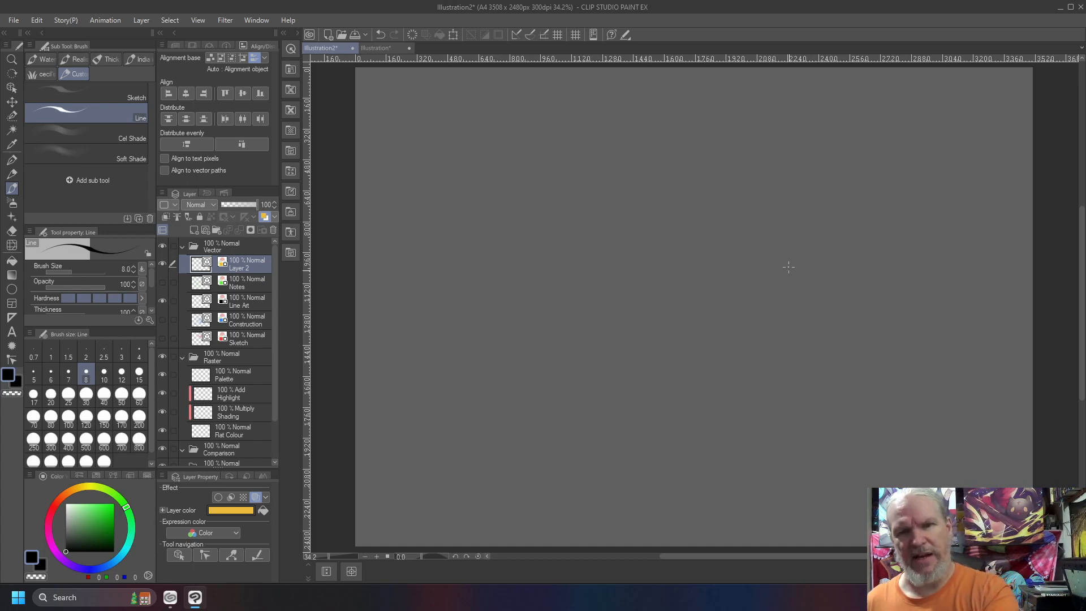
Draw a wide V of two long lines across the canvas and a small diamond-shaped square below its left arm
{"action": "left_click_drag", "start_coordinate": [802, 424], "coordinate": [499, 207]}
{"action": "left_click_drag", "start_coordinate": [784, 418], "coordinate": [1009, 286]}
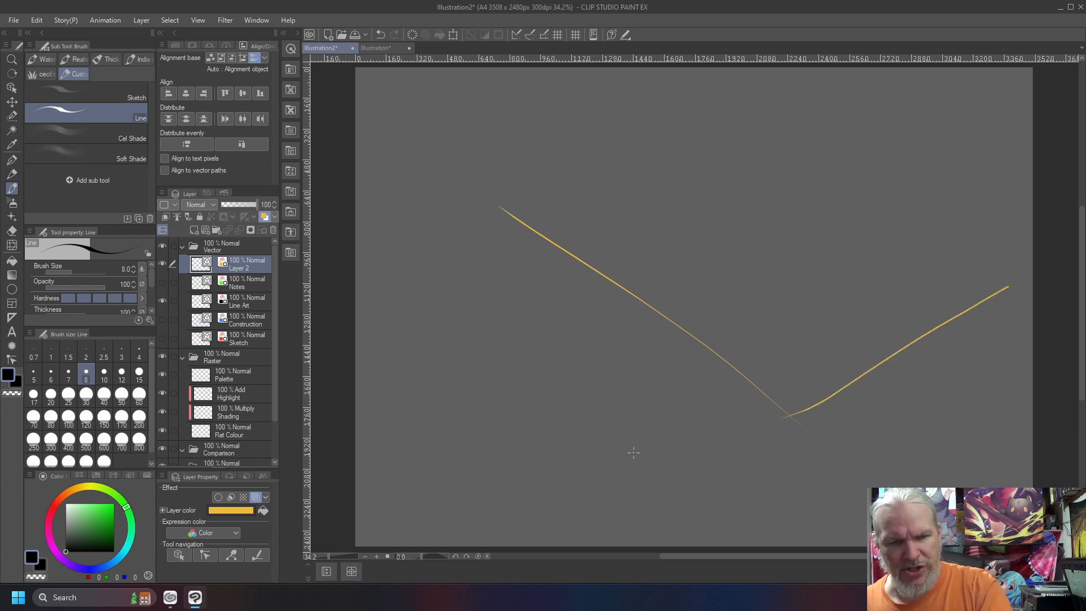
{"action": "mouse_move", "coordinate": [622, 444]}
{"action": "left_mouse_down"}
{"action": "mouse_move", "coordinate": [610, 466]}
{"action": "mouse_move", "coordinate": [578, 442]}
{"action": "left_mouse_up"}
{"action": "mouse_move", "coordinate": [579, 442]}
{"action": "left_mouse_down"}
{"action": "mouse_move", "coordinate": [605, 461]}
{"action": "mouse_move", "coordinate": [625, 444]}
{"action": "mouse_move", "coordinate": [613, 460]}
{"action": "mouse_move", "coordinate": [625, 442]}
{"action": "mouse_move", "coordinate": [602, 422]}
{"action": "mouse_move", "coordinate": [583, 442]}
{"action": "mouse_move", "coordinate": [605, 425]}
{"action": "left_mouse_up"}
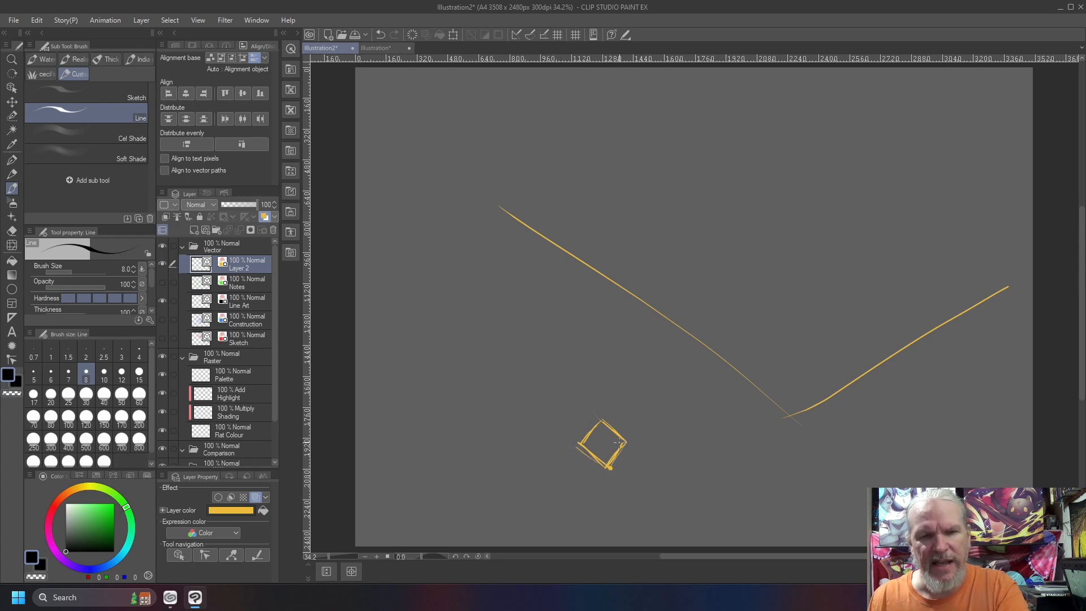
Draw lines from the diamond converging at the far left, then circle its upper-right side and draw lines converging to the upper right
{"action": "left_click_drag", "start_coordinate": [567, 431], "coordinate": [387, 287]}
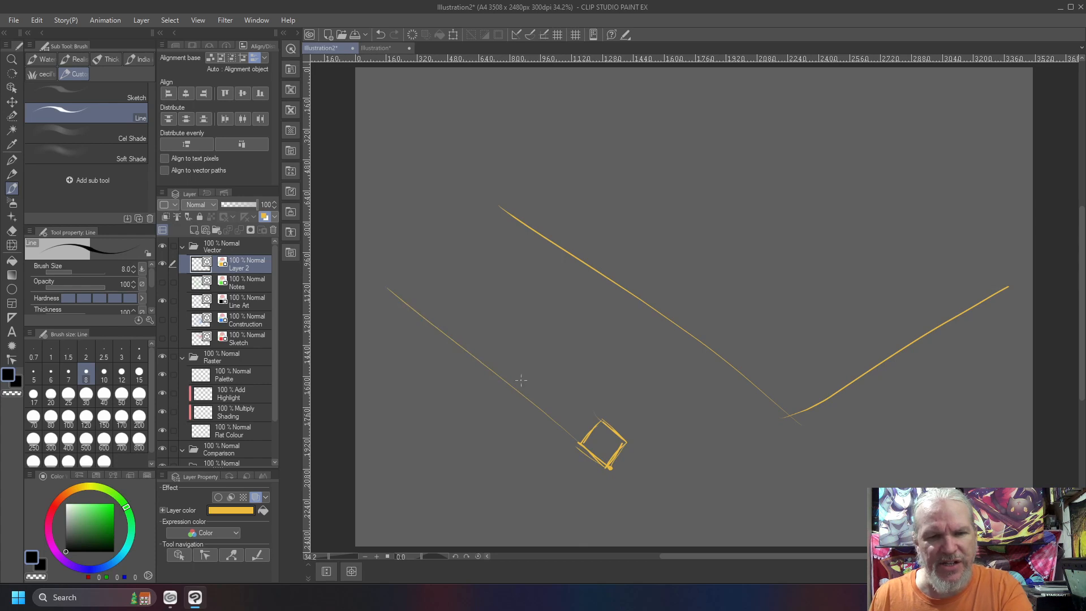
{"action": "left_click_drag", "start_coordinate": [594, 415], "coordinate": [356, 274]}
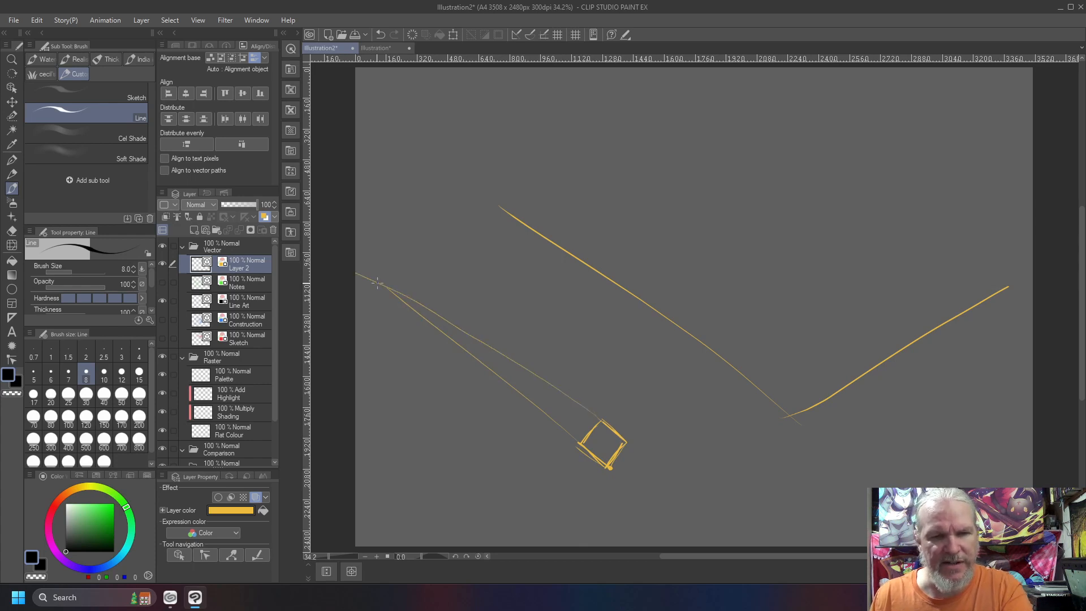
{"action": "mouse_move", "coordinate": [603, 418]}
{"action": "left_mouse_down"}
{"action": "mouse_move", "coordinate": [624, 448]}
{"action": "mouse_move", "coordinate": [599, 412]}
{"action": "left_mouse_up"}
{"action": "left_click_drag", "start_coordinate": [623, 447], "coordinate": [760, 246]}
{"action": "left_click_drag", "start_coordinate": [604, 411], "coordinate": [780, 226]}
{"action": "left_click_drag", "start_coordinate": [580, 442], "coordinate": [783, 223]}
{"action": "left_click_drag", "start_coordinate": [682, 355], "coordinate": [775, 236]}
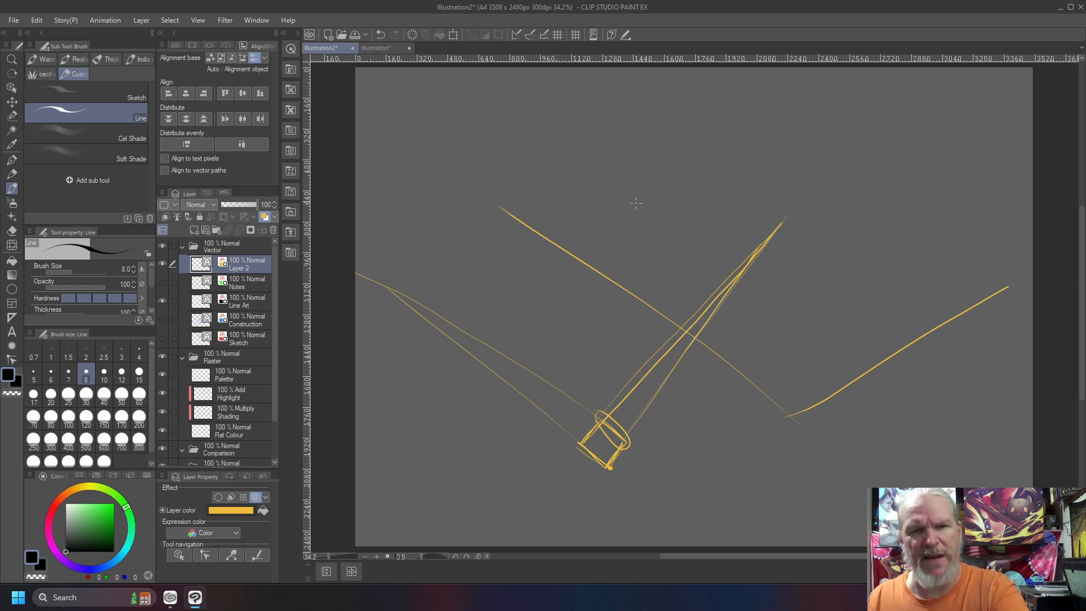
Draw four lines converging at the canvas's upper left, then clear everything from the layer
{"action": "left_click_drag", "start_coordinate": [711, 212], "coordinate": [452, 131]}
{"action": "left_click_drag", "start_coordinate": [684, 229], "coordinate": [456, 138]}
{"action": "left_click_drag", "start_coordinate": [652, 255], "coordinate": [465, 140]}
{"action": "left_click_drag", "start_coordinate": [589, 239], "coordinate": [453, 140]}
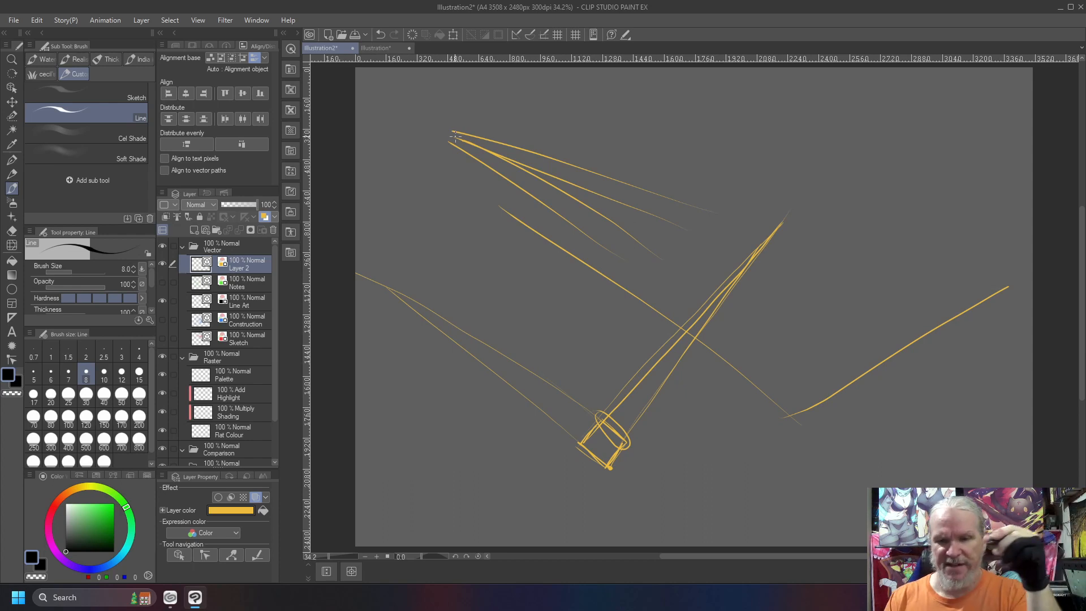
{"action": "key", "text": "Delete"}
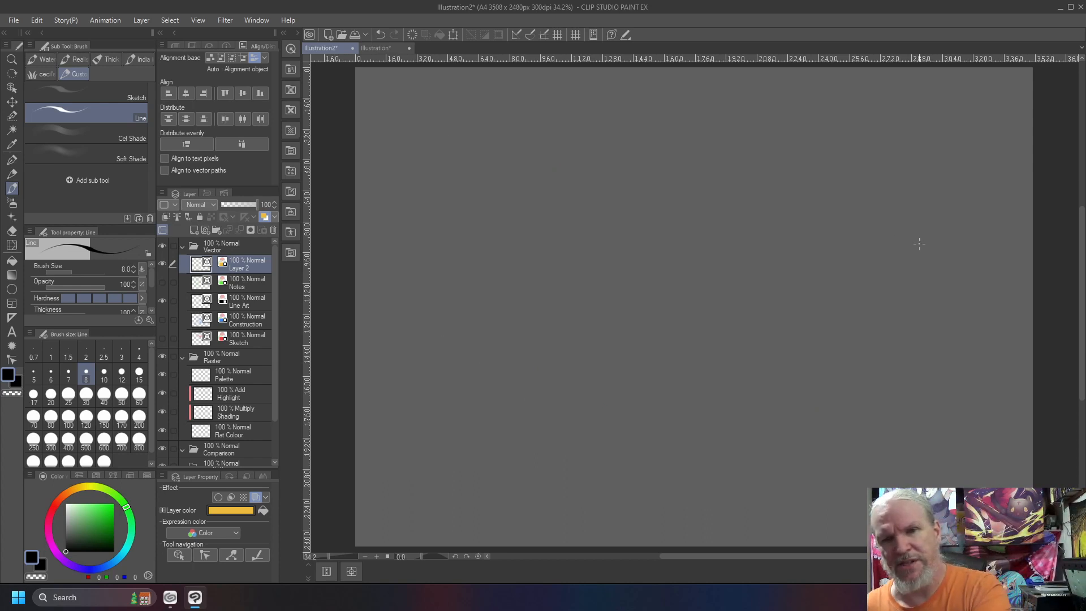
Draw a large tilted ellipse, six lines converging on its upper-left rim, and a vertical line across their open ends
{"action": "mouse_move", "coordinate": [970, 258]}
{"action": "left_mouse_down"}
{"action": "mouse_move", "coordinate": [840, 210]}
{"action": "mouse_move", "coordinate": [528, 208]}
{"action": "mouse_move", "coordinate": [458, 331]}
{"action": "mouse_move", "coordinate": [816, 421]}
{"action": "mouse_move", "coordinate": [1006, 303]}
{"action": "mouse_move", "coordinate": [846, 218]}
{"action": "left_mouse_up"}
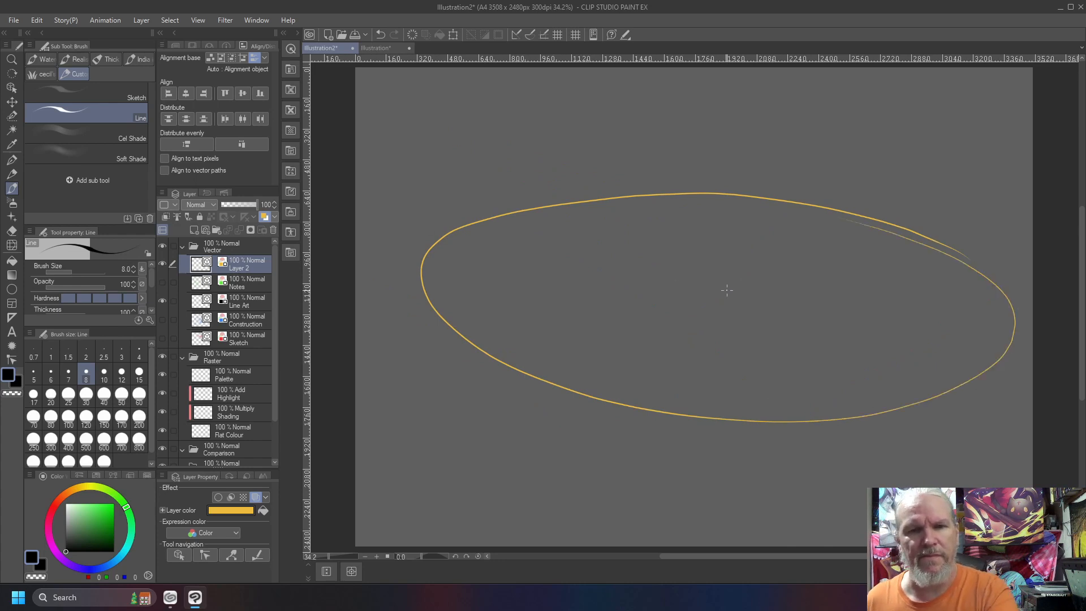
{"action": "left_click_drag", "start_coordinate": [725, 306], "coordinate": [548, 213]}
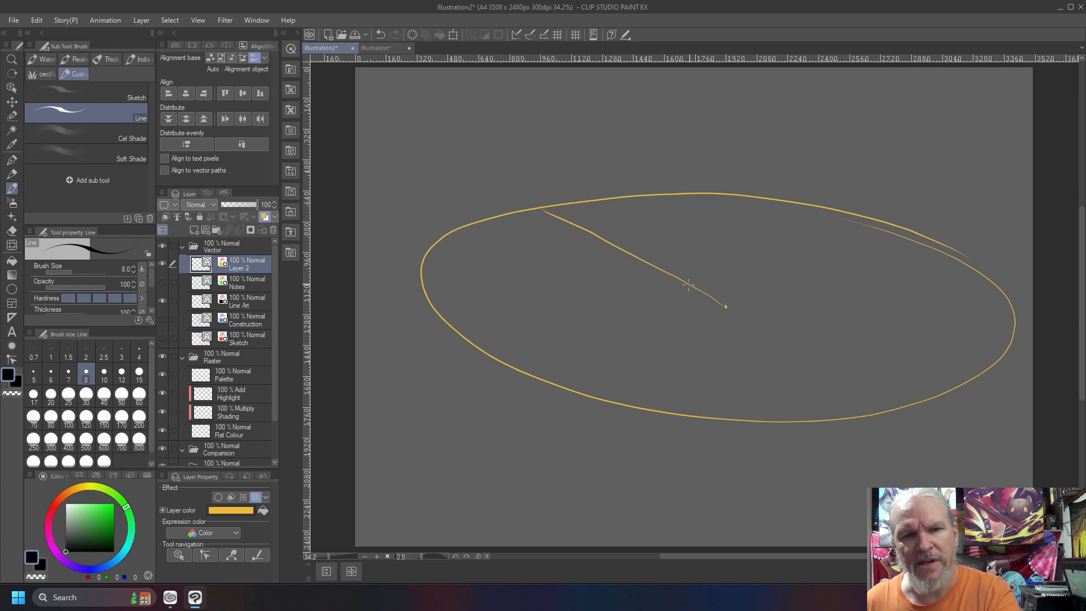
{"action": "left_click_drag", "start_coordinate": [728, 284], "coordinate": [538, 210]}
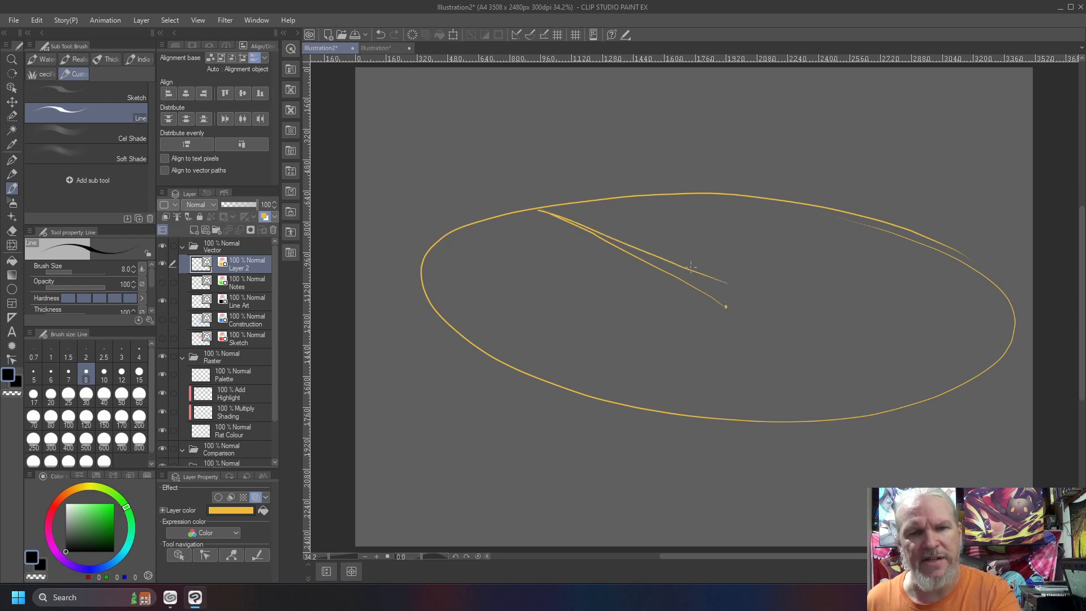
{"action": "left_click_drag", "start_coordinate": [726, 263], "coordinate": [518, 205]}
{"action": "left_click_drag", "start_coordinate": [725, 240], "coordinate": [520, 205]}
{"action": "left_click_drag", "start_coordinate": [727, 229], "coordinate": [511, 205]}
{"action": "left_click_drag", "start_coordinate": [730, 212], "coordinate": [540, 205]}
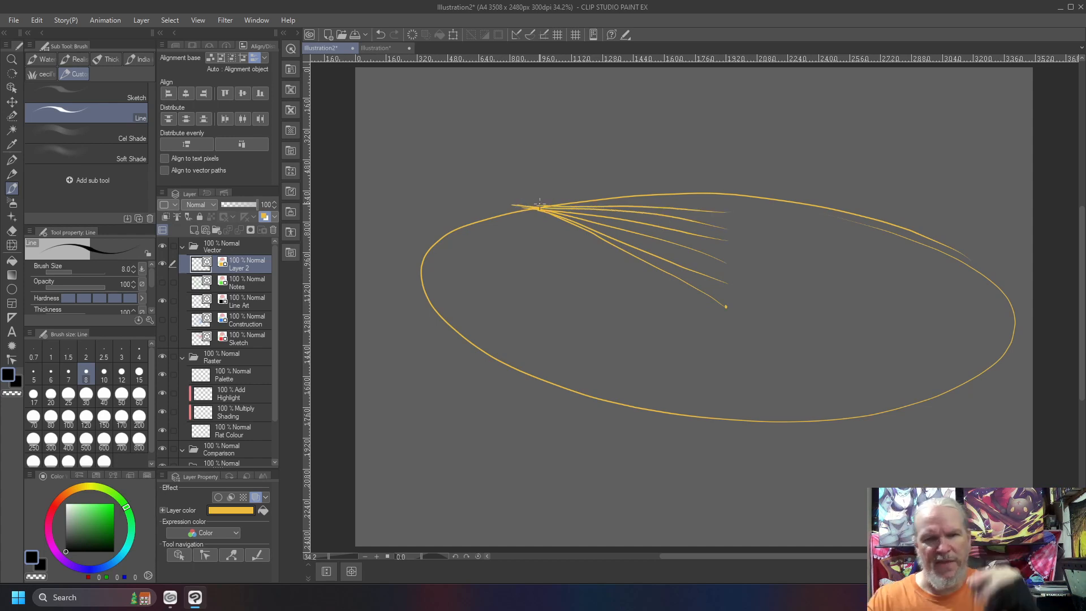
{"action": "left_click_drag", "start_coordinate": [725, 194], "coordinate": [727, 307]}
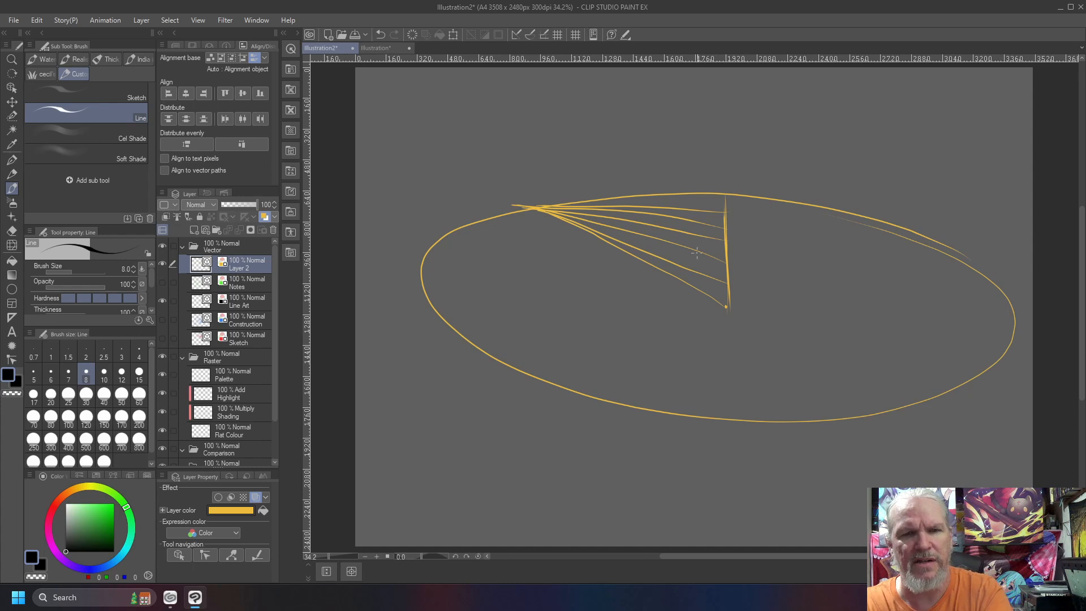
Draw three diagonal lines from the ellipse's middle toward its upper rim, then clear the layer
{"action": "left_click_drag", "start_coordinate": [755, 290], "coordinate": [638, 194]}
{"action": "left_click_drag", "start_coordinate": [746, 298], "coordinate": [636, 195]}
{"action": "left_click_drag", "start_coordinate": [714, 297], "coordinate": [646, 211]}
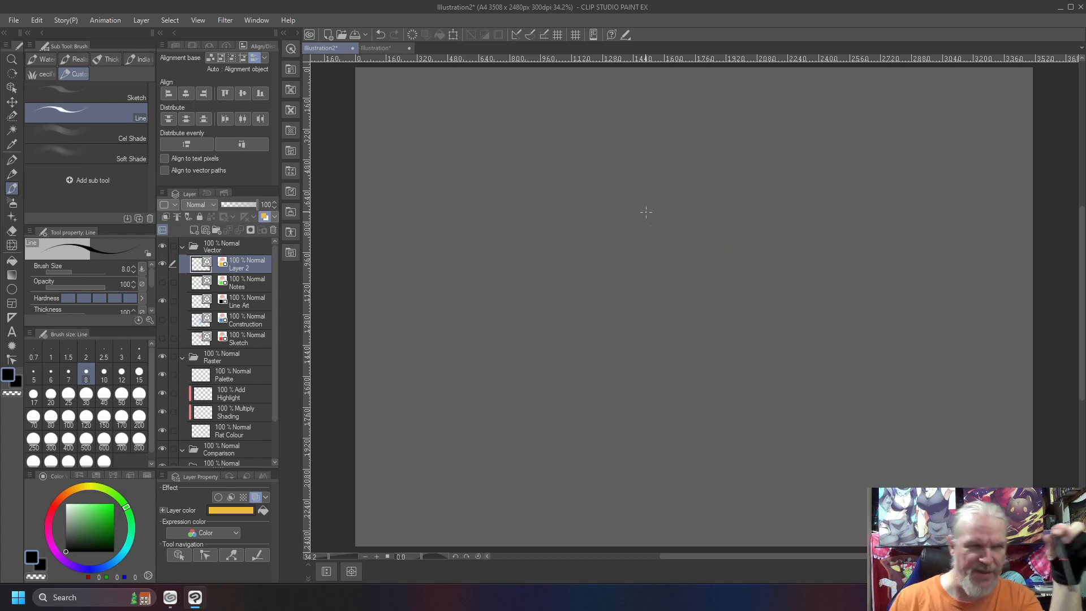
{"action": "key", "text": "Delete"}
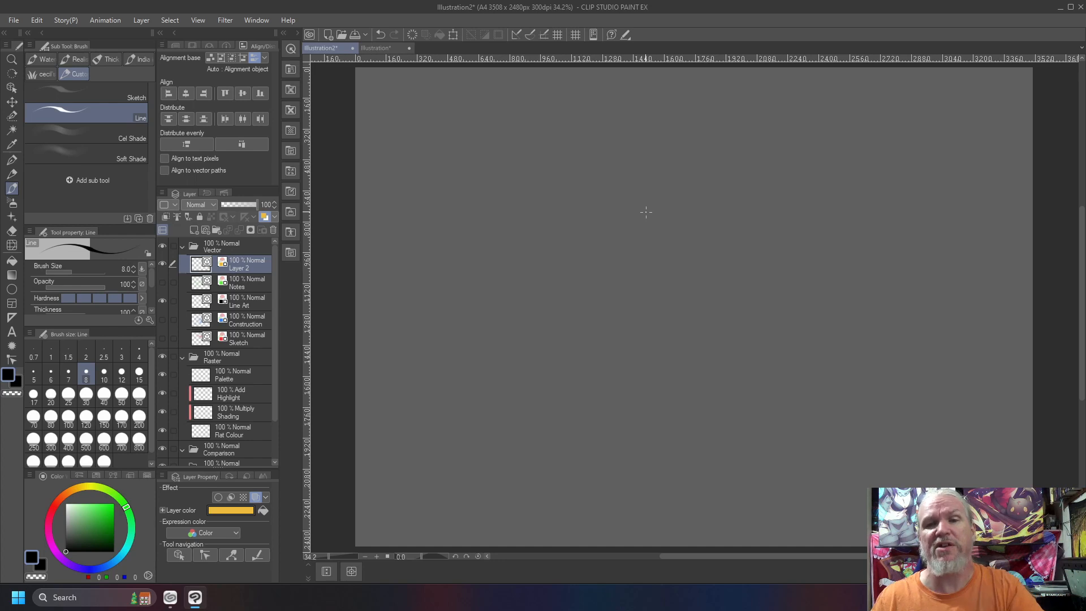
Draw a flat ellipse with lines radiating from its center point to the rim, then clear the layer
{"action": "mouse_move", "coordinate": [805, 238]}
{"action": "left_mouse_down"}
{"action": "mouse_move", "coordinate": [535, 311]}
{"action": "mouse_move", "coordinate": [880, 245]}
{"action": "mouse_move", "coordinate": [672, 213]}
{"action": "left_mouse_up"}
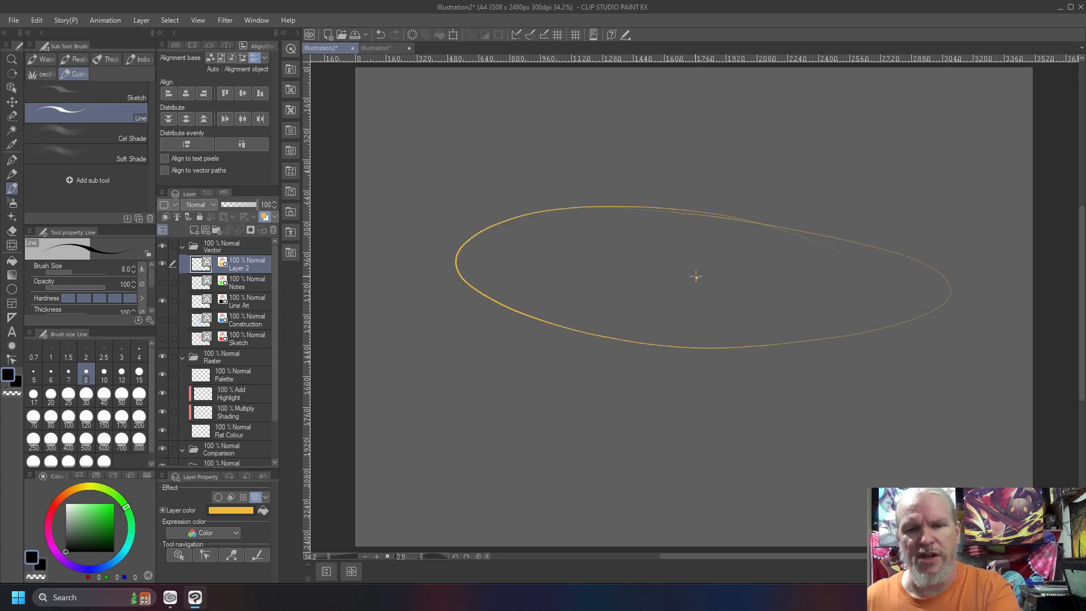
{"action": "left_click_drag", "start_coordinate": [696, 277], "coordinate": [710, 217]}
{"action": "mouse_move", "coordinate": [696, 277]}
{"action": "left_mouse_down"}
{"action": "mouse_move", "coordinate": [548, 264]}
{"action": "mouse_move", "coordinate": [851, 304]}
{"action": "mouse_move", "coordinate": [872, 245]}
{"action": "left_mouse_up"}
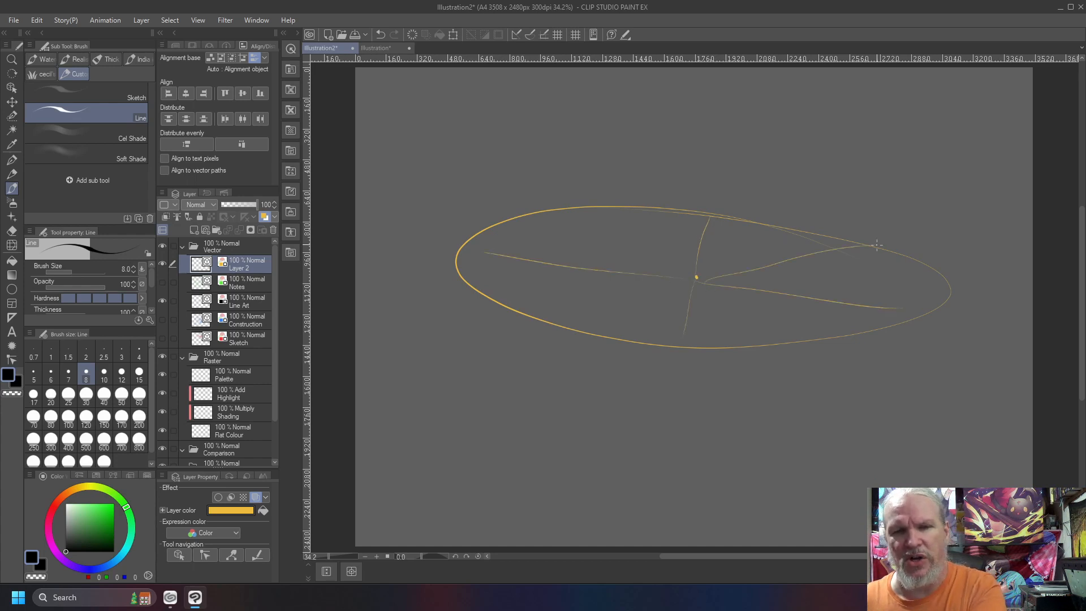
{"action": "left_click_drag", "start_coordinate": [749, 278], "coordinate": [908, 279]}
{"action": "left_click_drag", "start_coordinate": [704, 273], "coordinate": [764, 226]}
{"action": "left_click_drag", "start_coordinate": [694, 277], "coordinate": [622, 205]}
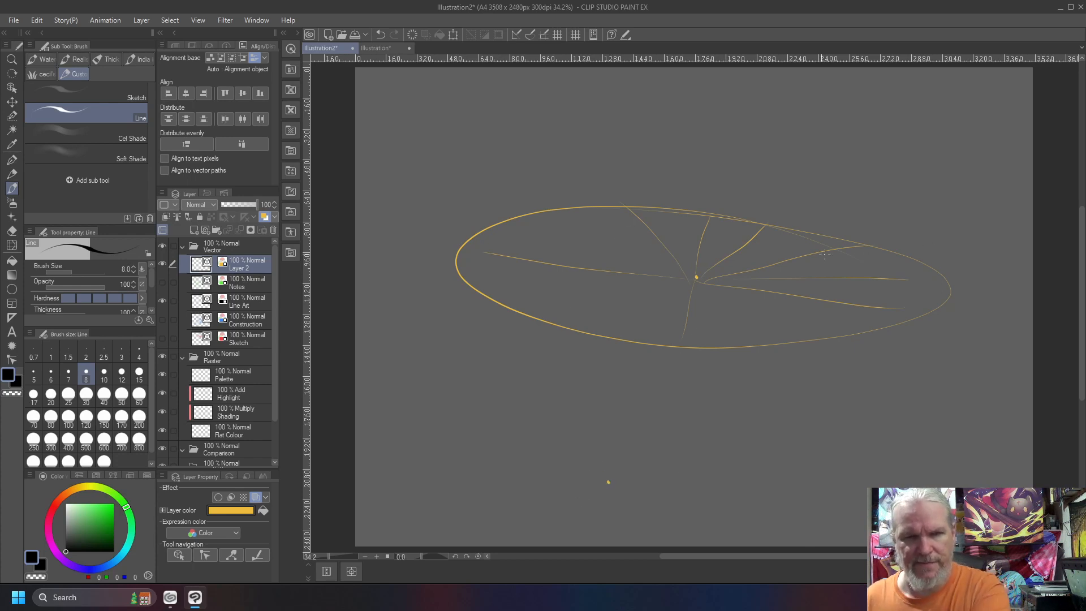
{"action": "key", "text": "Delete"}
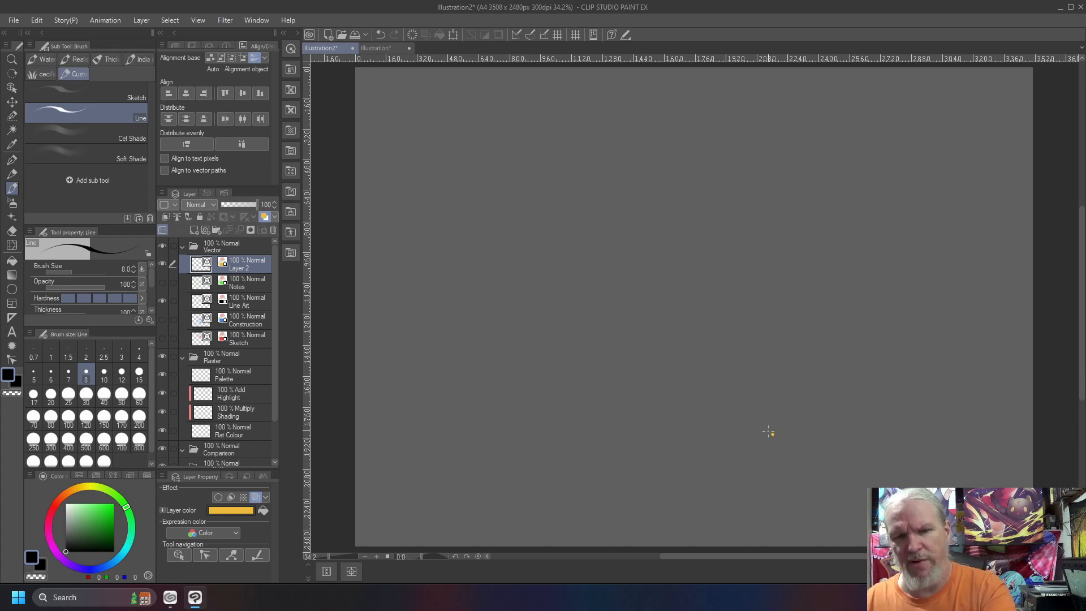
Draw a vertical line from a station point up to a long horizon, and a rectangular picture frame around their crossing
{"action": "left_click_drag", "start_coordinate": [770, 434], "coordinate": [763, 162]}
{"action": "left_click_drag", "start_coordinate": [994, 167], "coordinate": [427, 169]}
{"action": "mouse_move", "coordinate": [642, 110]}
{"action": "left_mouse_down"}
{"action": "mouse_move", "coordinate": [655, 270]}
{"action": "mouse_move", "coordinate": [874, 267]}
{"action": "mouse_move", "coordinate": [909, 167]}
{"action": "mouse_move", "coordinate": [897, 88]}
{"action": "mouse_move", "coordinate": [655, 252]}
{"action": "left_mouse_up"}
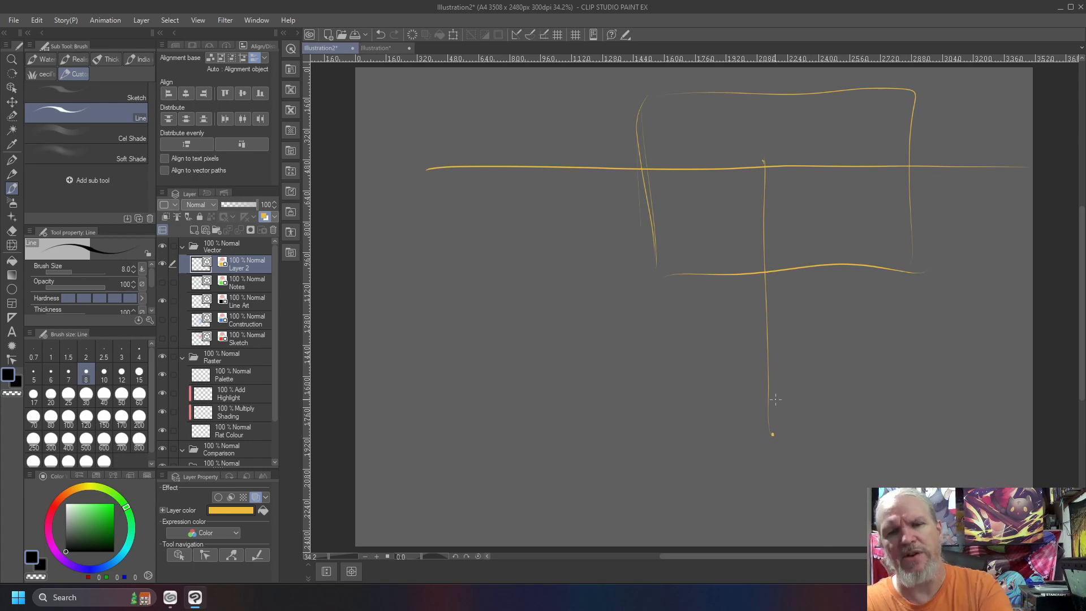
Draw a five-pointed star just above the station point and extend its lower-left edge up to the horizon
{"action": "mouse_move", "coordinate": [776, 406]}
{"action": "left_mouse_down"}
{"action": "mouse_move", "coordinate": [766, 433]}
{"action": "mouse_move", "coordinate": [749, 396]}
{"action": "mouse_move", "coordinate": [796, 401]}
{"action": "mouse_move", "coordinate": [775, 388]}
{"action": "mouse_move", "coordinate": [800, 399]}
{"action": "mouse_move", "coordinate": [769, 370]}
{"action": "mouse_move", "coordinate": [782, 377]}
{"action": "mouse_move", "coordinate": [788, 346]}
{"action": "mouse_move", "coordinate": [758, 364]}
{"action": "mouse_move", "coordinate": [718, 359]}
{"action": "mouse_move", "coordinate": [732, 377]}
{"action": "mouse_move", "coordinate": [720, 407]}
{"action": "mouse_move", "coordinate": [742, 401]}
{"action": "left_mouse_up"}
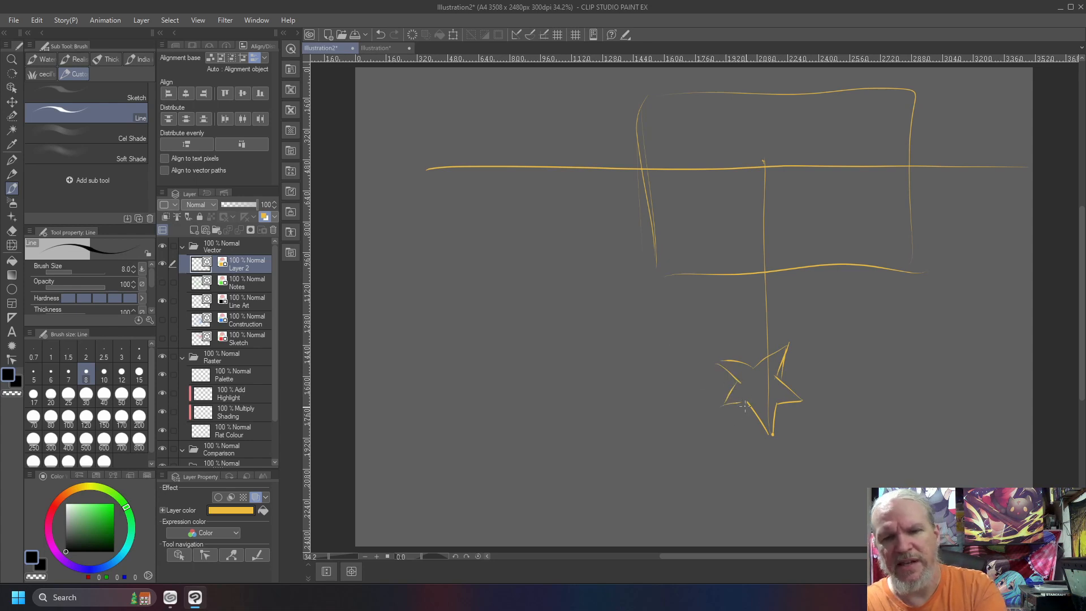
{"action": "left_click_drag", "start_coordinate": [772, 437], "coordinate": [762, 422]}
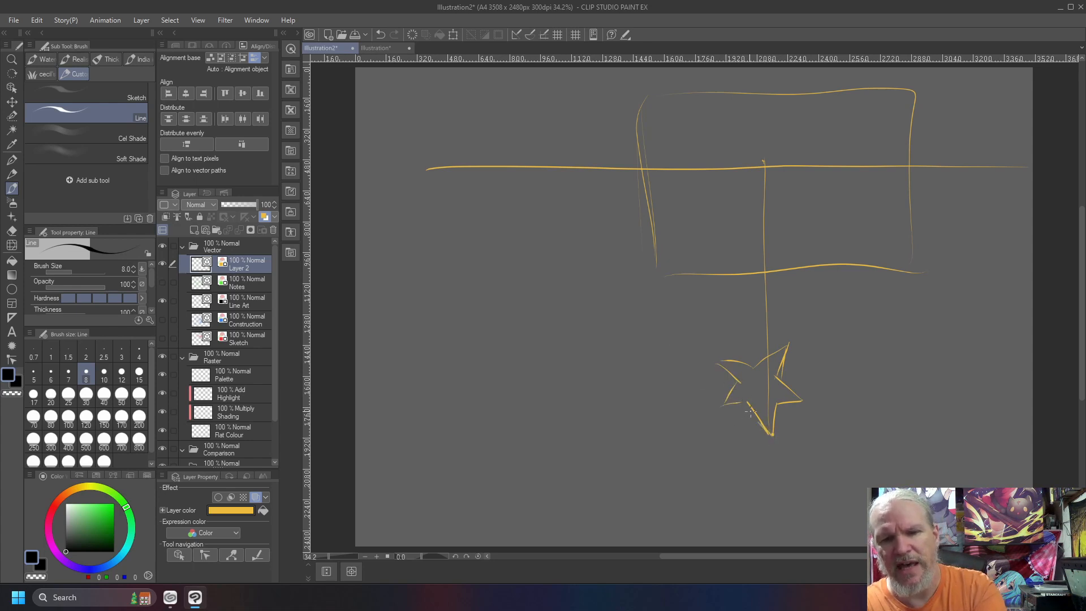
{"action": "left_click_drag", "start_coordinate": [786, 455], "coordinate": [752, 410]}
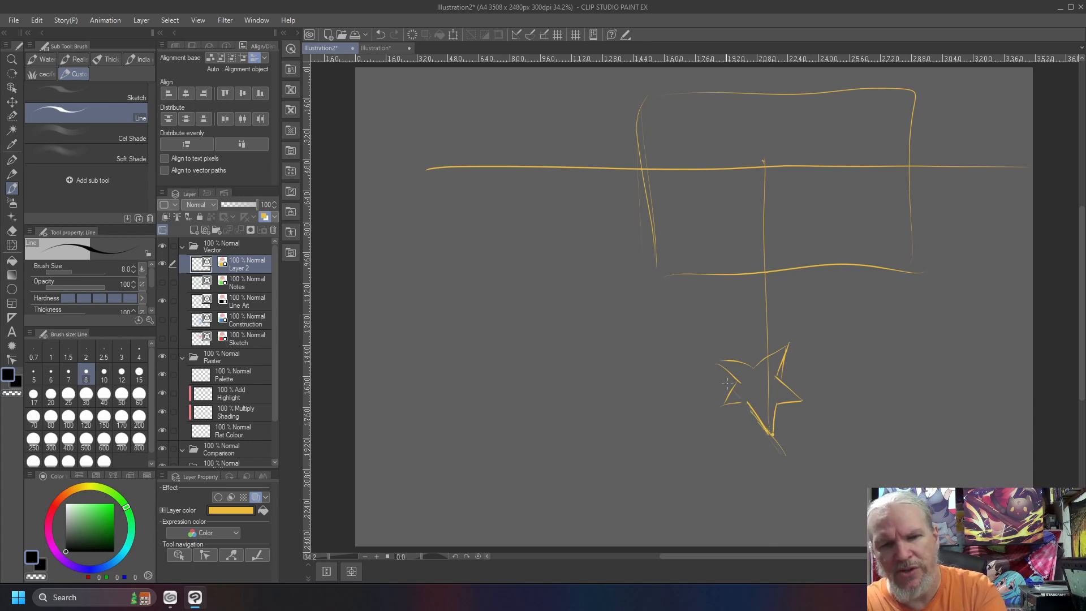
{"action": "mouse_move", "coordinate": [771, 434]}
{"action": "left_mouse_down"}
{"action": "mouse_move", "coordinate": [538, 161]}
{"action": "mouse_move", "coordinate": [649, 276]}
{"action": "left_mouse_up"}
{"action": "left_click_drag", "start_coordinate": [539, 164], "coordinate": [717, 382]}
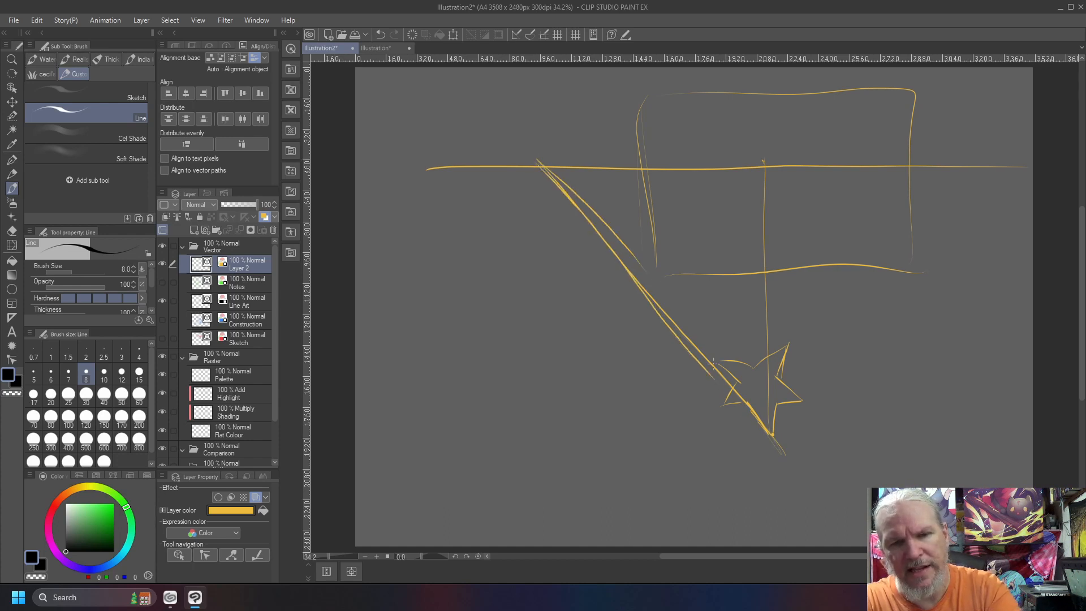
Extend the star's horizontal edges outward both ways and its upper-left edge to the far-left end of the horizon
{"action": "mouse_move", "coordinate": [825, 405]}
{"action": "left_mouse_down"}
{"action": "mouse_move", "coordinate": [681, 418]}
{"action": "mouse_move", "coordinate": [698, 399]}
{"action": "mouse_move", "coordinate": [935, 396]}
{"action": "mouse_move", "coordinate": [565, 416]}
{"action": "left_mouse_up"}
{"action": "left_click_drag", "start_coordinate": [669, 406], "coordinate": [928, 382]}
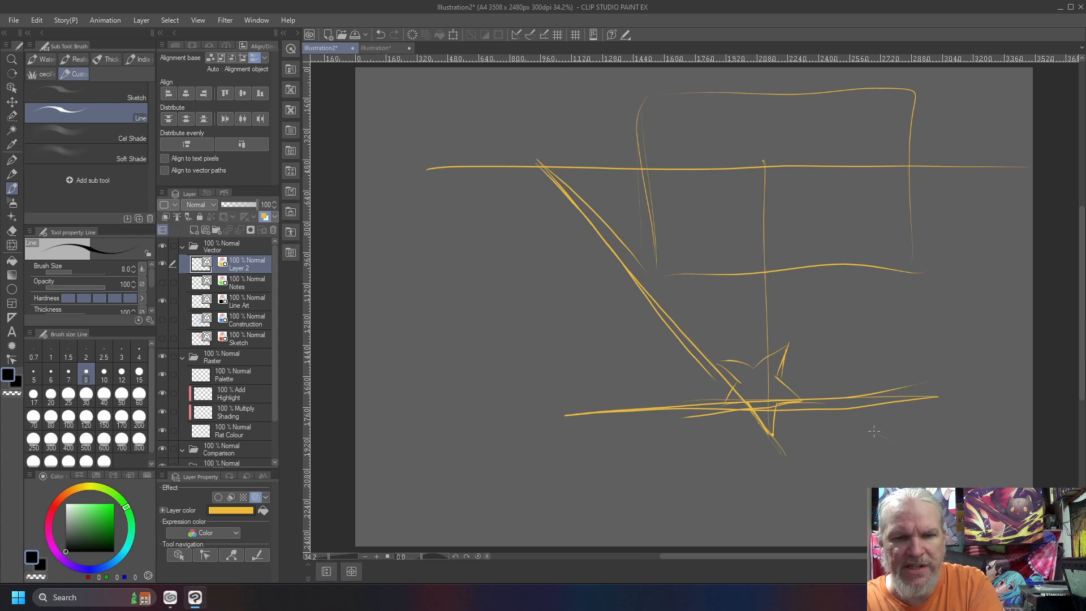
{"action": "left_click_drag", "start_coordinate": [841, 417], "coordinate": [727, 368]}
{"action": "left_click_drag", "start_coordinate": [625, 320], "coordinate": [712, 364]}
{"action": "left_click_drag", "start_coordinate": [382, 165], "coordinate": [641, 312]}
{"action": "mouse_move", "coordinate": [426, 185]}
{"action": "left_mouse_down"}
{"action": "mouse_move", "coordinate": [586, 290]}
{"action": "mouse_move", "coordinate": [403, 183]}
{"action": "left_mouse_up"}
{"action": "left_click_drag", "start_coordinate": [513, 245], "coordinate": [408, 184]}
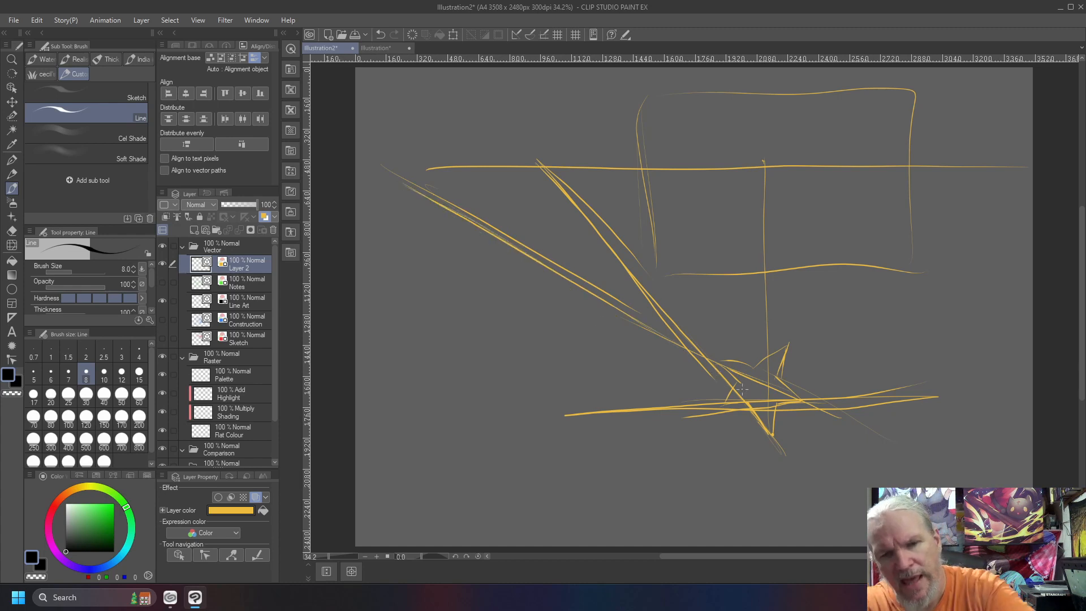
Extend the star's remaining edges to the far-right end of the horizon and to a point just right of the vertical line
{"action": "left_click_drag", "start_coordinate": [671, 438], "coordinate": [1024, 154]}
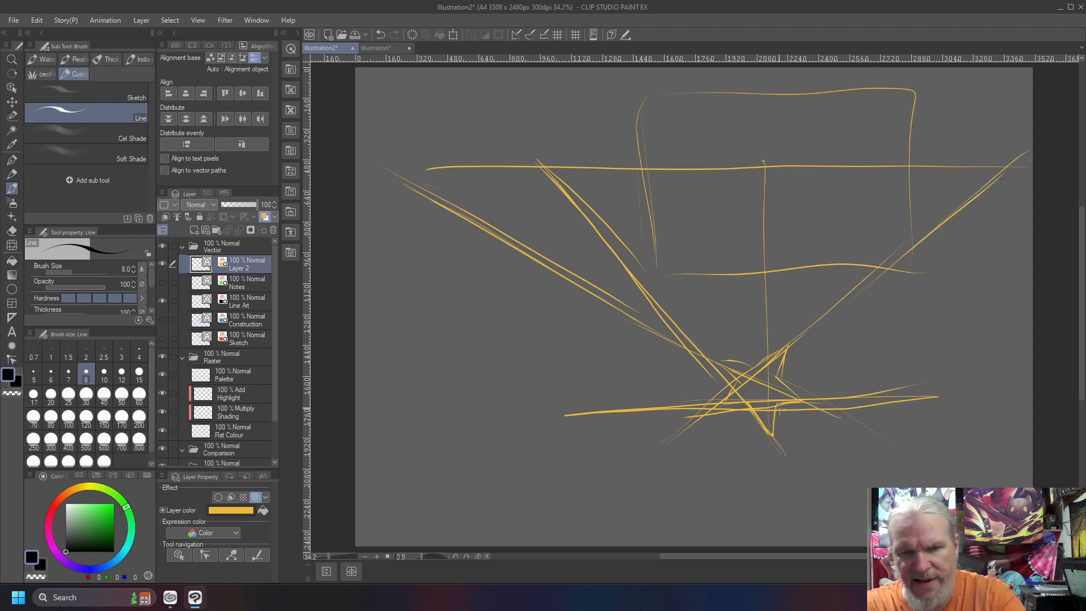
{"action": "left_click_drag", "start_coordinate": [778, 399], "coordinate": [809, 198]}
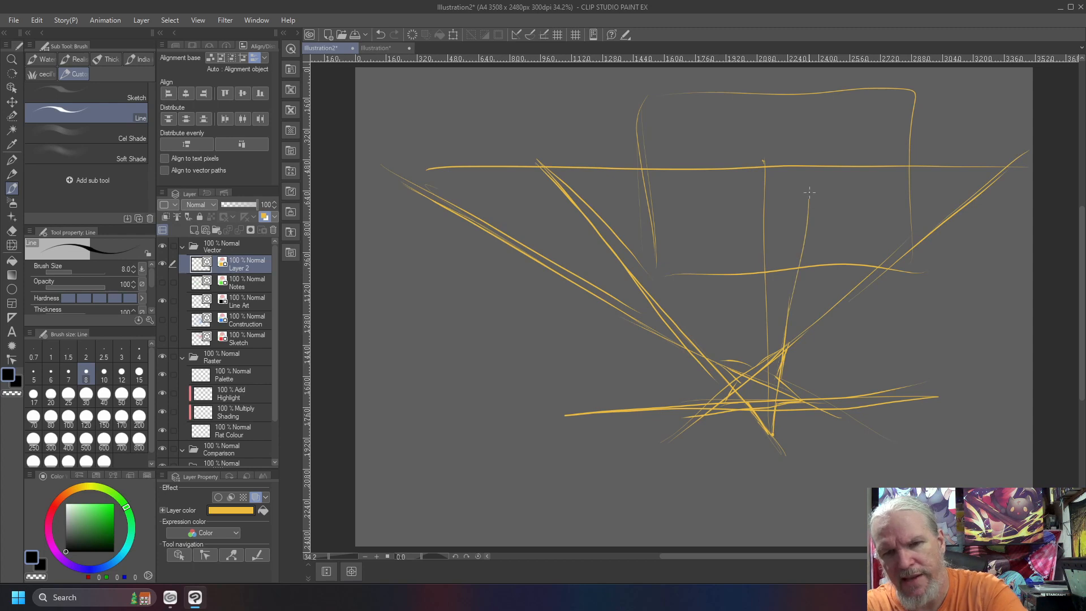
{"action": "left_click_drag", "start_coordinate": [819, 151], "coordinate": [779, 413]}
{"action": "left_click_drag", "start_coordinate": [752, 516], "coordinate": [787, 286]}
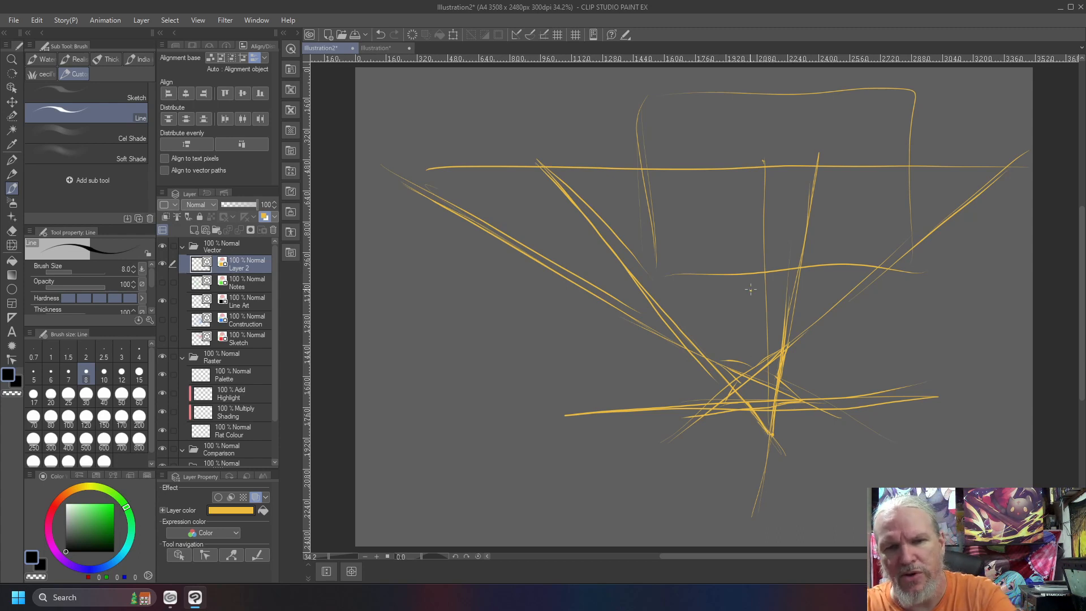
Draw a short vertical corner edge inside the frame and connect its ends to the vanishing points on either side
{"action": "left_click_drag", "start_coordinate": [750, 290], "coordinate": [745, 242]}
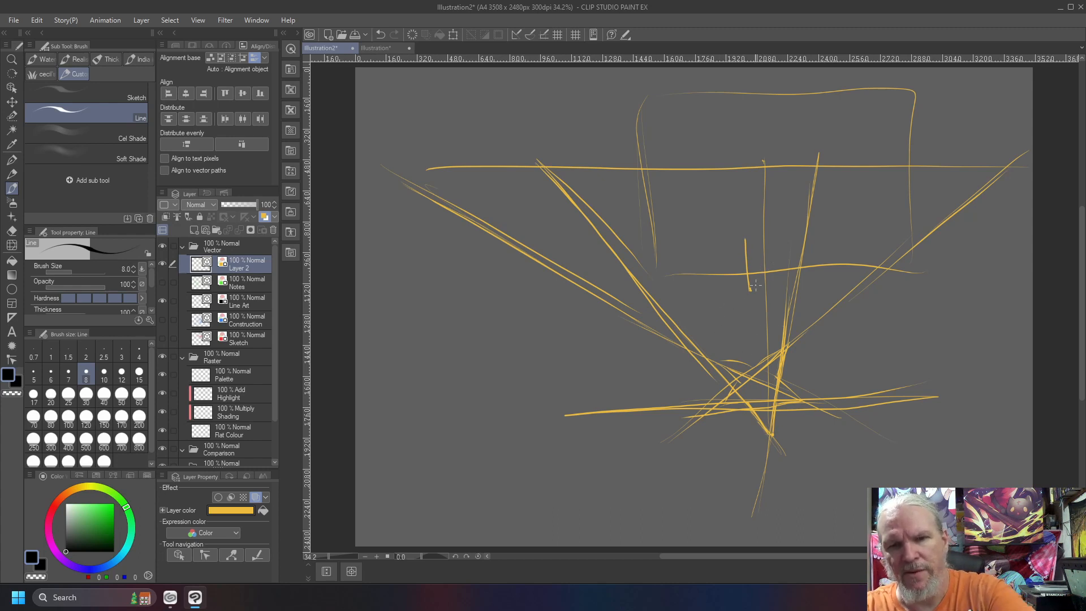
{"action": "mouse_move", "coordinate": [759, 276]}
{"action": "left_mouse_down"}
{"action": "mouse_move", "coordinate": [816, 162]}
{"action": "mouse_move", "coordinate": [752, 285]}
{"action": "left_mouse_up"}
{"action": "left_click_drag", "start_coordinate": [745, 238], "coordinate": [820, 151]}
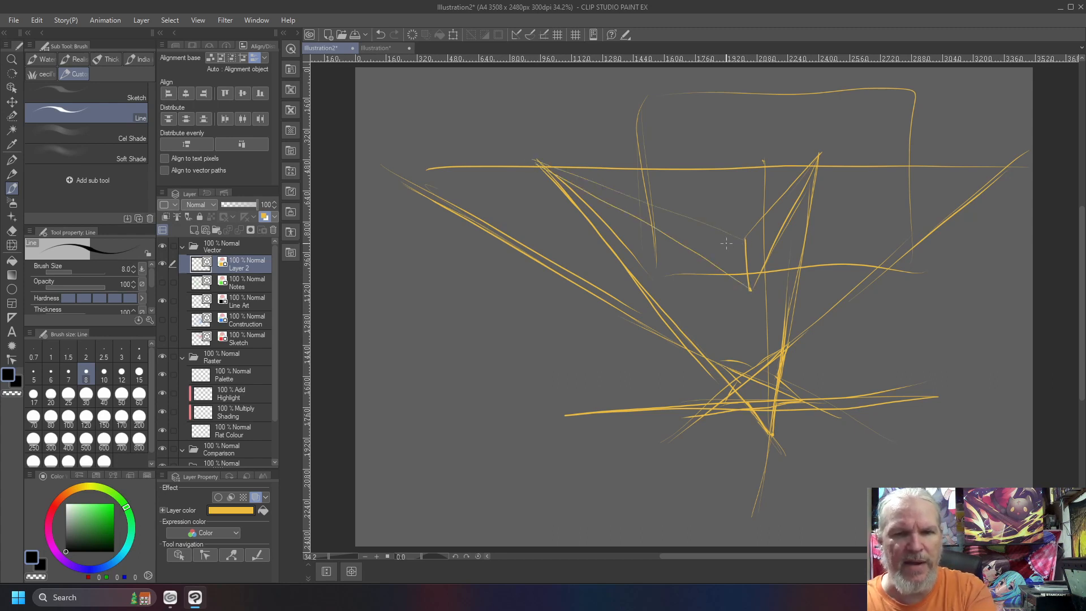
{"action": "left_click_drag", "start_coordinate": [738, 231], "coordinate": [526, 160]}
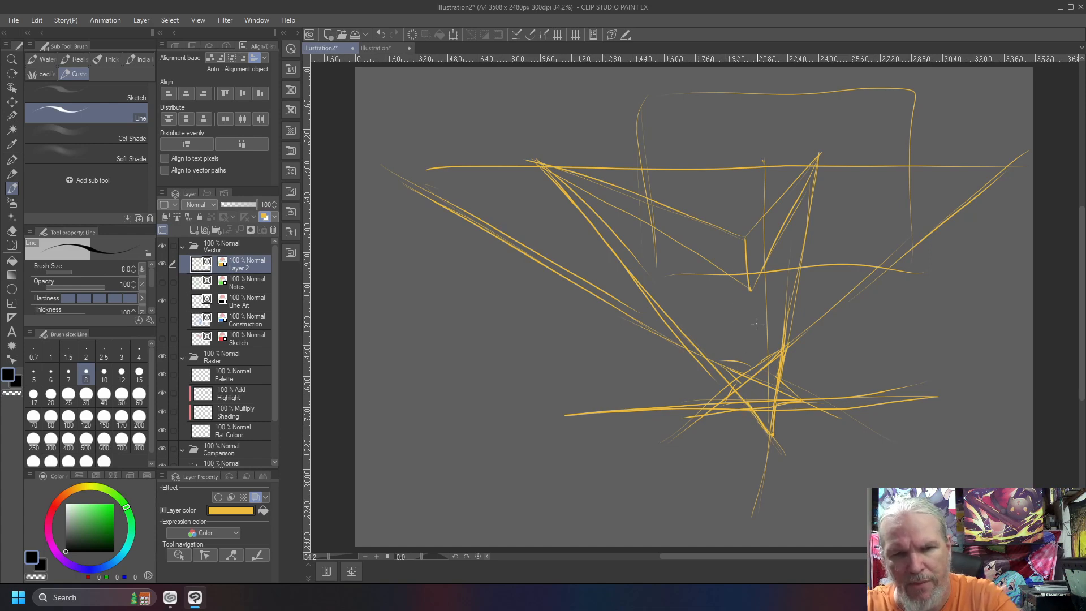
Draw a small four-sided face beside the corner edge and join its top-left corner to the center vanishing point
{"action": "mouse_move", "coordinate": [723, 233]}
{"action": "left_mouse_down"}
{"action": "mouse_move", "coordinate": [730, 263]}
{"action": "mouse_move", "coordinate": [726, 231]}
{"action": "mouse_move", "coordinate": [718, 281]}
{"action": "mouse_move", "coordinate": [725, 272]}
{"action": "mouse_move", "coordinate": [685, 276]}
{"action": "left_mouse_up"}
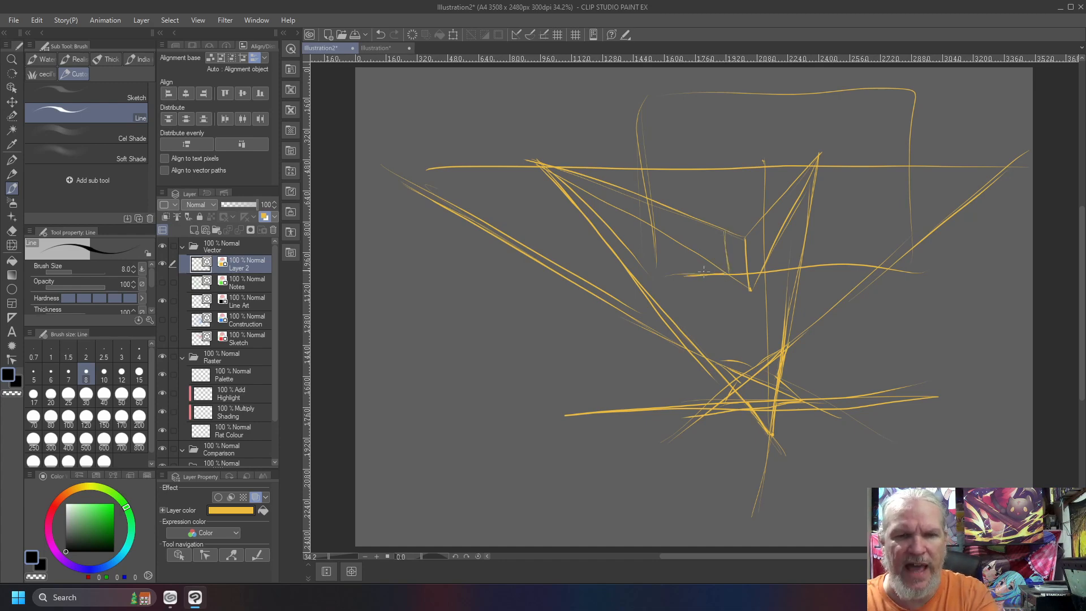
{"action": "mouse_move", "coordinate": [722, 226]}
{"action": "left_mouse_down"}
{"action": "mouse_move", "coordinate": [676, 234]}
{"action": "mouse_move", "coordinate": [685, 275]}
{"action": "left_mouse_up"}
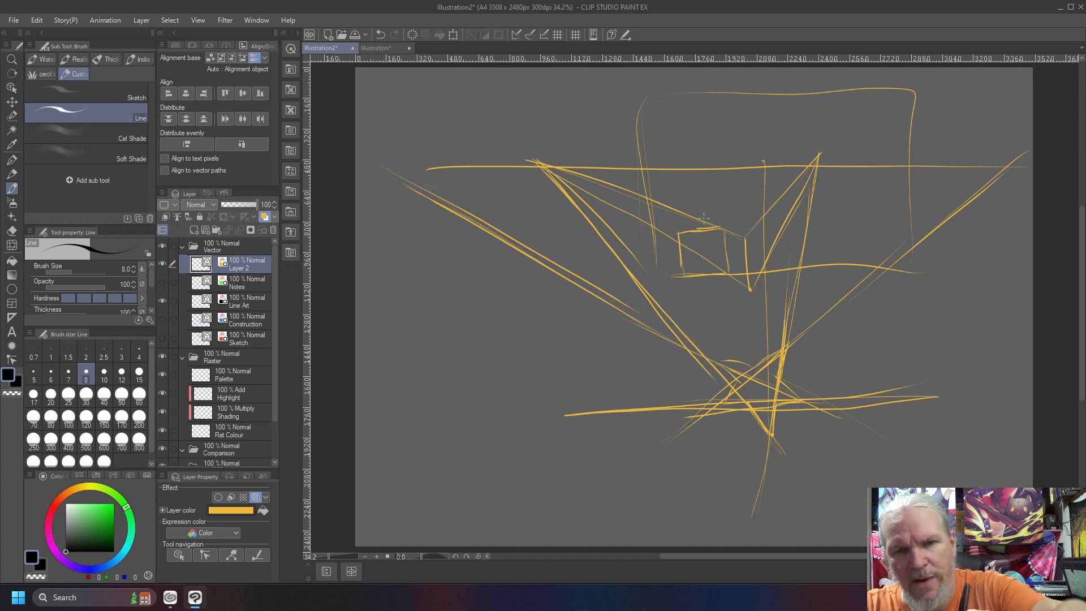
{"action": "left_click_drag", "start_coordinate": [764, 162], "coordinate": [683, 233]}
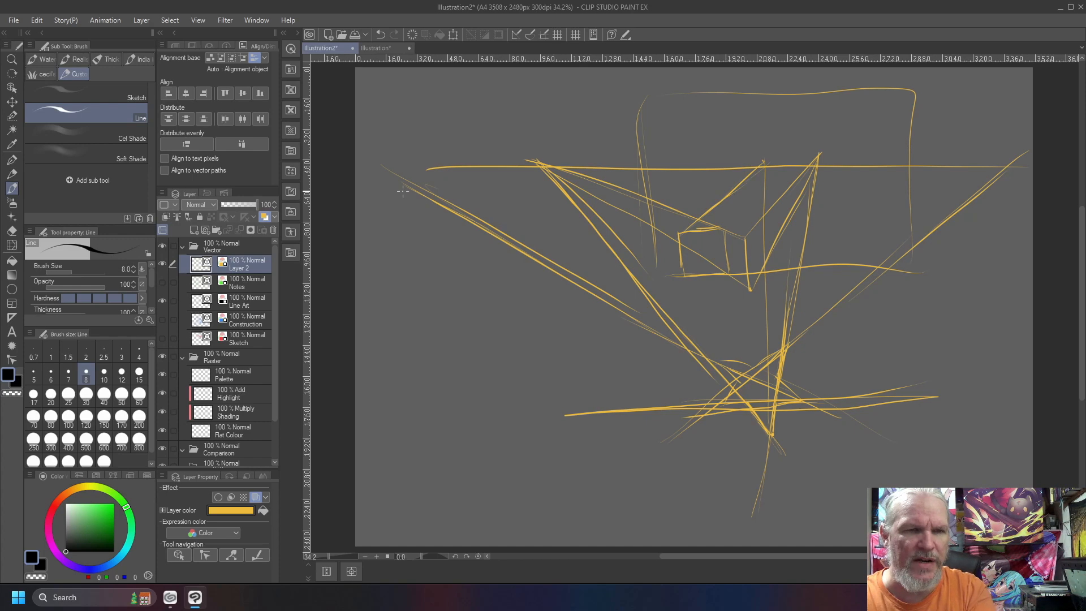
Draw lines from the far-left vanishing point and add the short edges of the star's left arm and rear point
{"action": "left_click_drag", "start_coordinate": [389, 168], "coordinate": [601, 187]}
{"action": "mouse_move", "coordinate": [424, 171]}
{"action": "left_mouse_down"}
{"action": "mouse_move", "coordinate": [770, 215]}
{"action": "mouse_move", "coordinate": [613, 186]}
{"action": "mouse_move", "coordinate": [673, 204]}
{"action": "mouse_move", "coordinate": [640, 198]}
{"action": "left_mouse_up"}
{"action": "mouse_move", "coordinate": [708, 206]}
{"action": "left_mouse_down"}
{"action": "mouse_move", "coordinate": [658, 199]}
{"action": "mouse_move", "coordinate": [668, 245]}
{"action": "left_mouse_up"}
{"action": "mouse_move", "coordinate": [711, 206]}
{"action": "left_mouse_down"}
{"action": "mouse_move", "coordinate": [762, 159]}
{"action": "mouse_move", "coordinate": [758, 202]}
{"action": "left_mouse_up"}
{"action": "left_click_drag", "start_coordinate": [764, 163], "coordinate": [762, 215]}
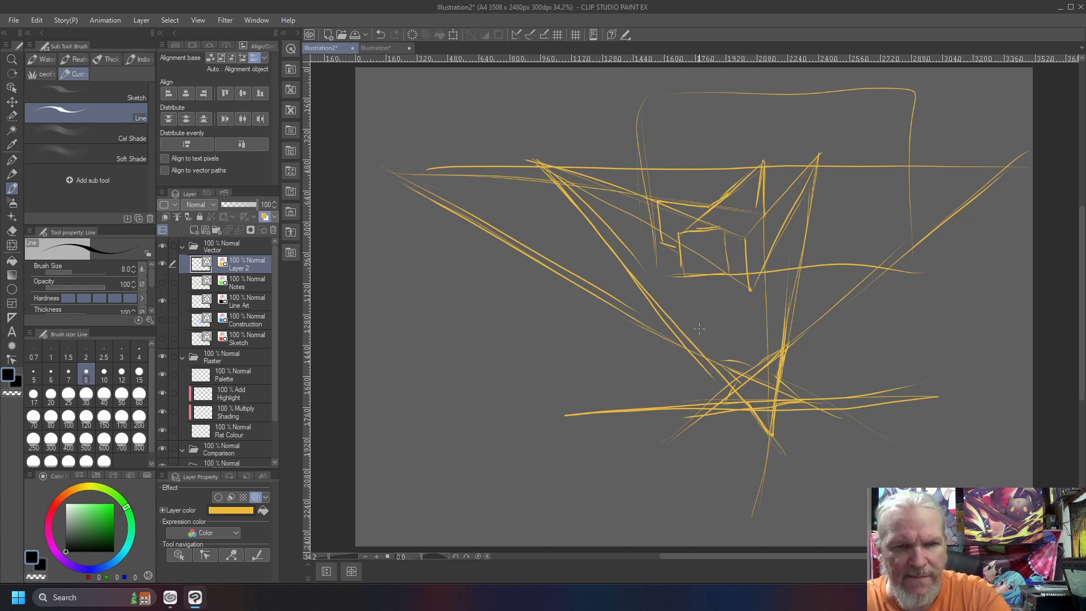
Add short edges for the right side of the star in perspective and circle the center vanishing point
{"action": "left_click_drag", "start_coordinate": [767, 262], "coordinate": [808, 247]}
{"action": "left_click_drag", "start_coordinate": [800, 208], "coordinate": [807, 245]}
{"action": "mouse_move", "coordinate": [769, 215]}
{"action": "left_mouse_down"}
{"action": "mouse_move", "coordinate": [793, 208]}
{"action": "mouse_move", "coordinate": [751, 204]}
{"action": "mouse_move", "coordinate": [761, 197]}
{"action": "left_mouse_up"}
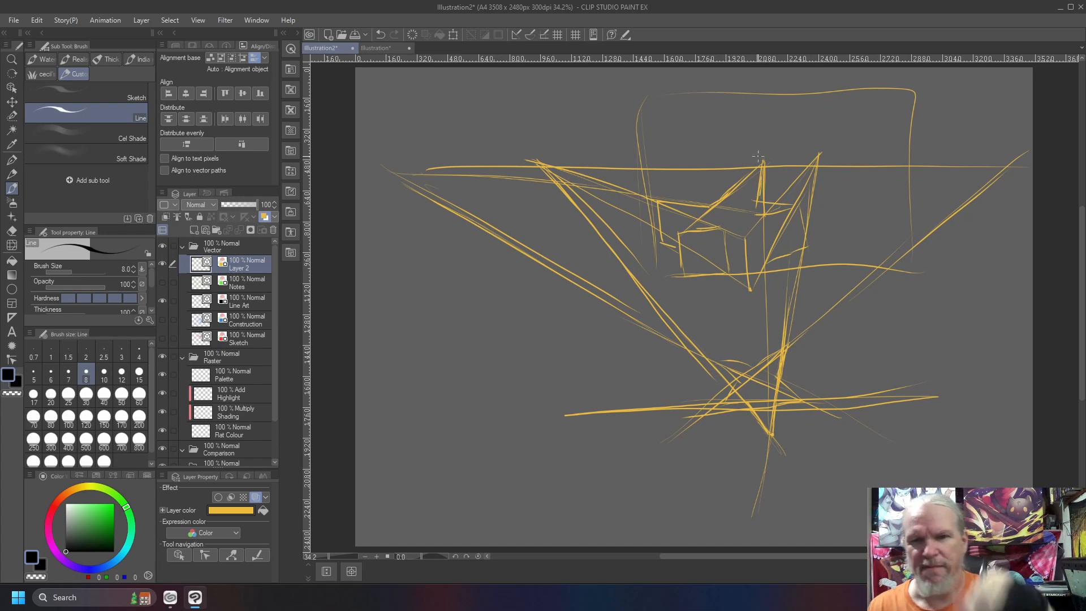
{"action": "mouse_move", "coordinate": [761, 145]}
{"action": "left_mouse_down"}
{"action": "mouse_move", "coordinate": [752, 184]}
{"action": "mouse_move", "coordinate": [765, 145]}
{"action": "left_mouse_up"}
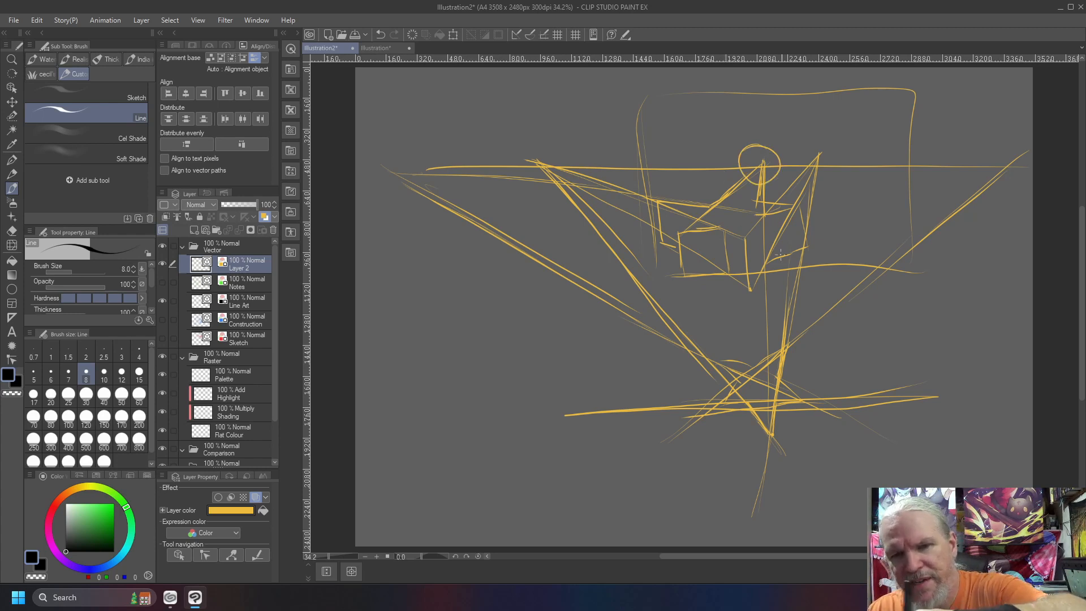
Add the side edges of the star's right arm and draw its rear edge toward the far-right vanishing point
{"action": "mouse_move", "coordinate": [781, 261]}
{"action": "left_mouse_down"}
{"action": "mouse_move", "coordinate": [814, 258]}
{"action": "mouse_move", "coordinate": [815, 222]}
{"action": "mouse_move", "coordinate": [763, 218]}
{"action": "left_mouse_up"}
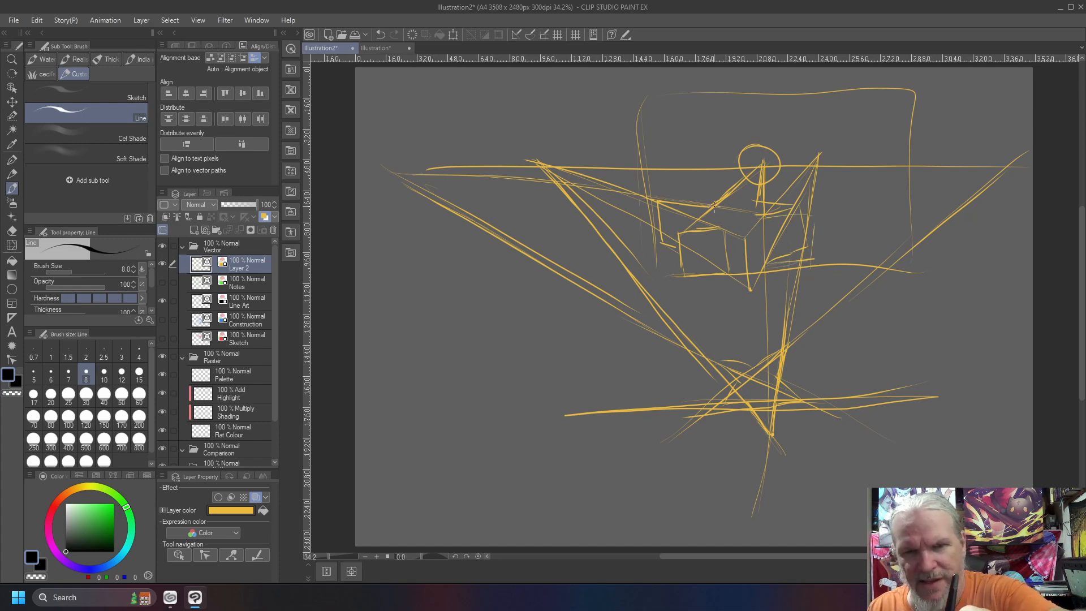
{"action": "left_click_drag", "start_coordinate": [716, 207], "coordinate": [877, 181]}
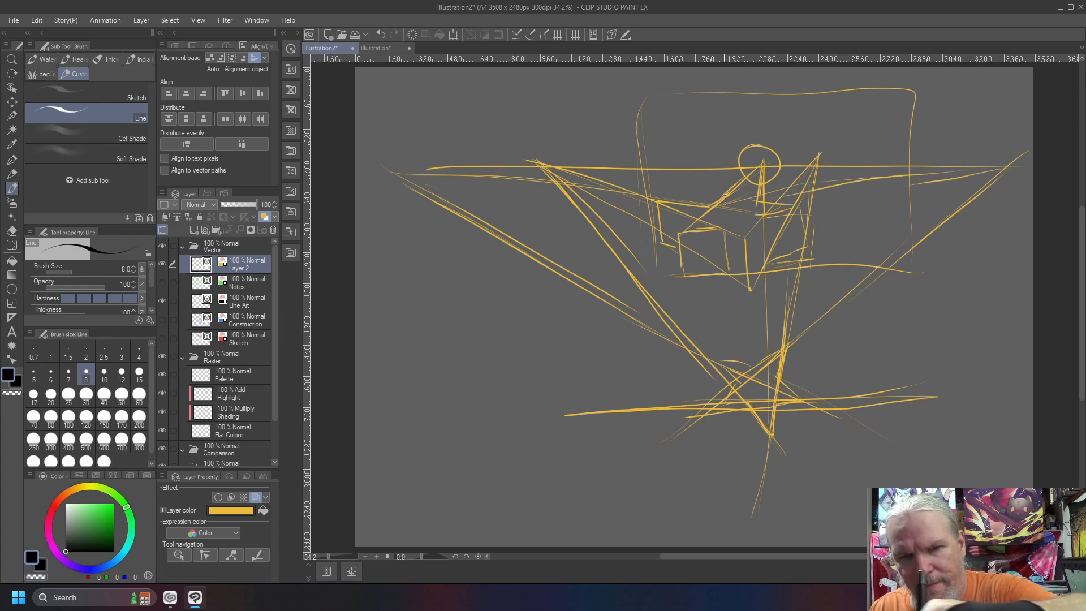
{"action": "left_click_drag", "start_coordinate": [765, 195], "coordinate": [787, 187]}
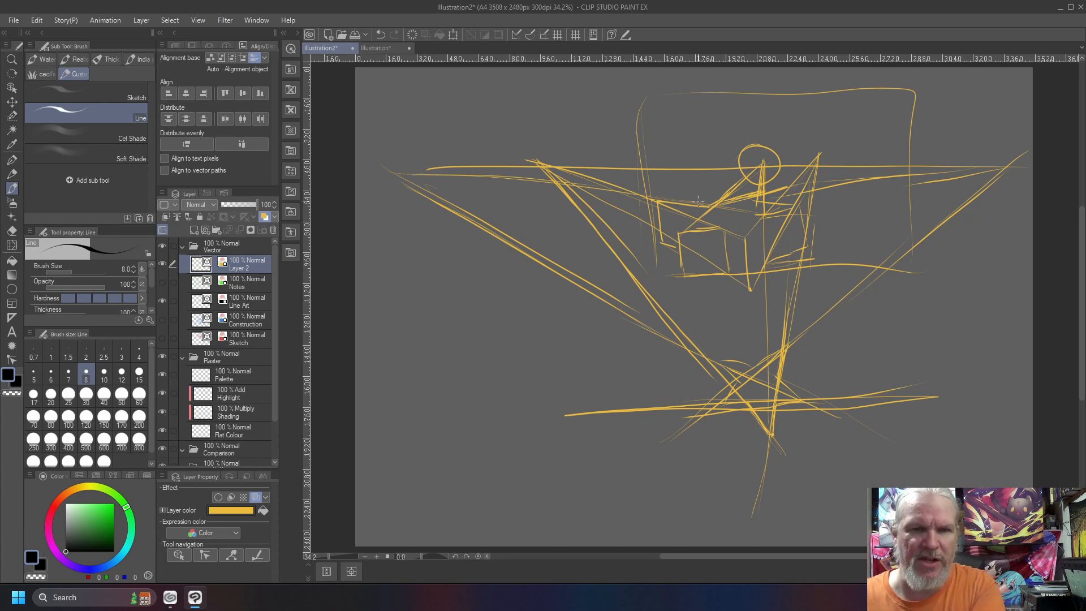
Add short edges to the rear-left and rear-right arms of the upper star
{"action": "mouse_move", "coordinate": [710, 204]}
{"action": "left_mouse_down"}
{"action": "mouse_move", "coordinate": [654, 203]}
{"action": "mouse_move", "coordinate": [661, 243]}
{"action": "left_mouse_up"}
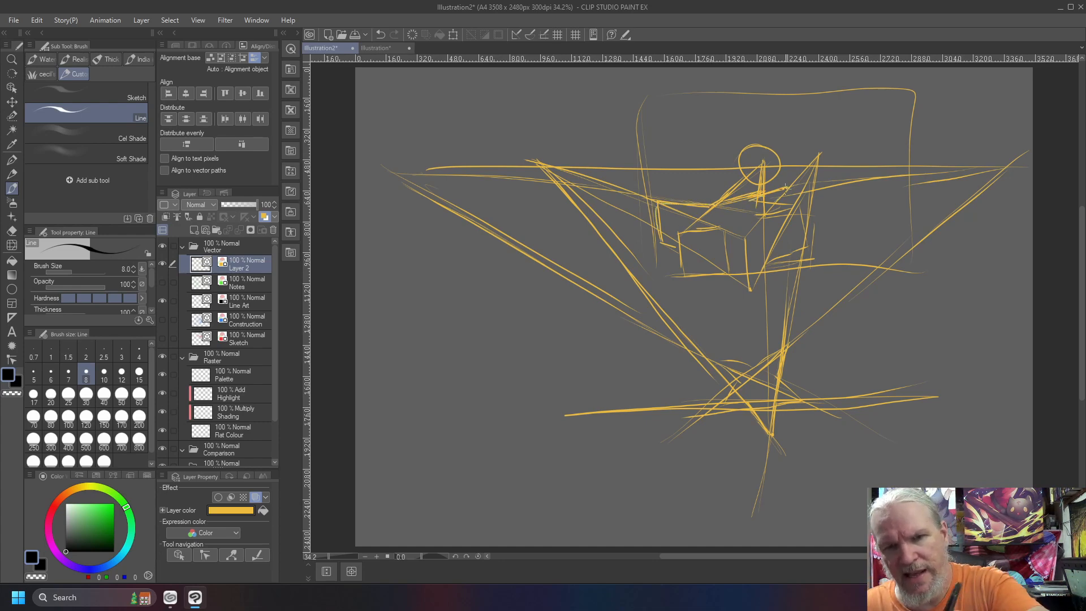
{"action": "mouse_move", "coordinate": [787, 181]}
{"action": "left_mouse_down"}
{"action": "mouse_move", "coordinate": [788, 203]}
{"action": "mouse_move", "coordinate": [766, 199]}
{"action": "left_mouse_up"}
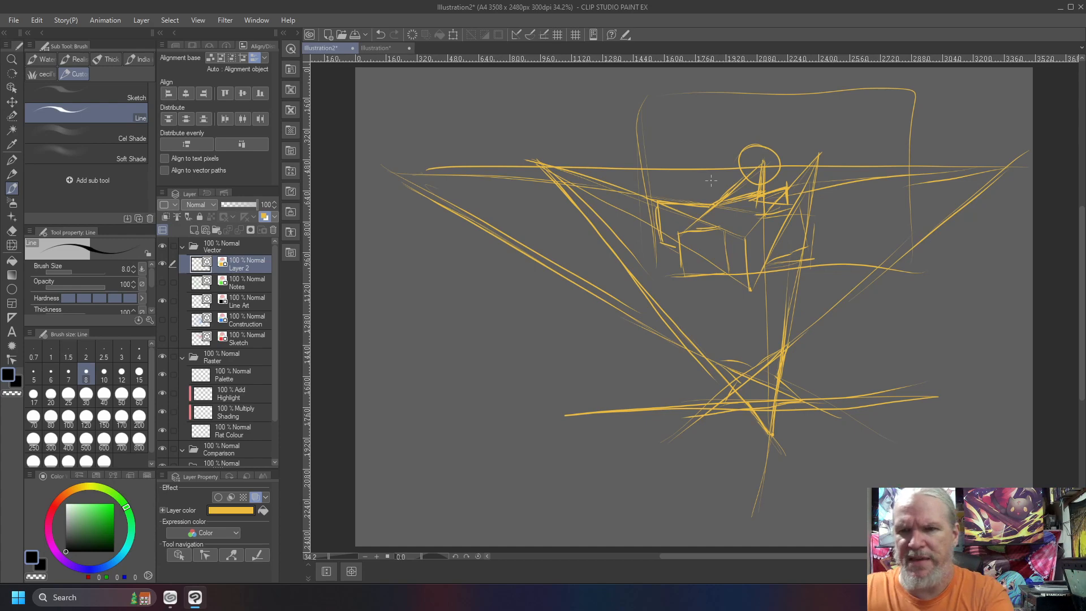
Remove the overlapping construction lines inside the upper star with the Vector eraser
{"action": "key", "text": "e"}
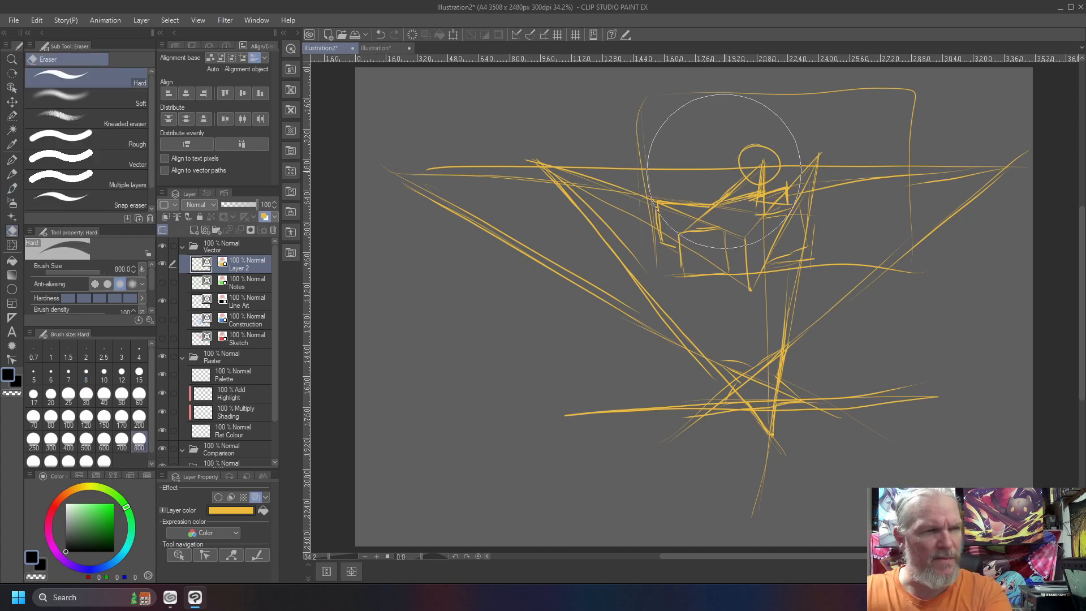
{"action": "key", "text": "bracketleft"}
{"action": "key", "text": "bracketleft"}
{"action": "key", "text": "bracketleft"}
{"action": "key", "text": "bracketleft"}
{"action": "key", "text": "bracketleft"}
{"action": "key", "text": "bracketleft"}
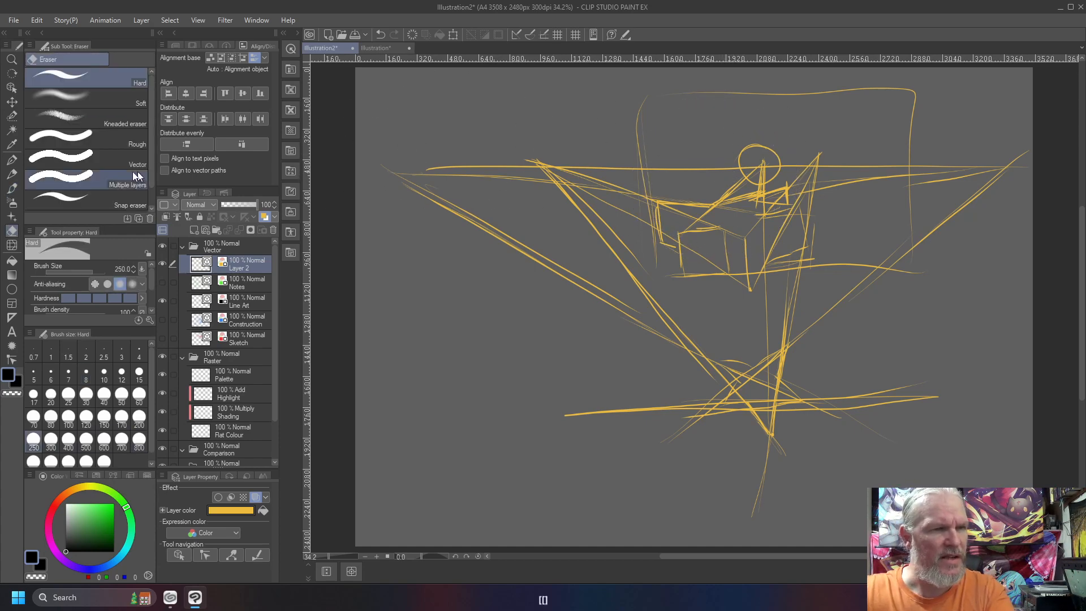
{"action": "left_click", "coordinate": [120, 159]}
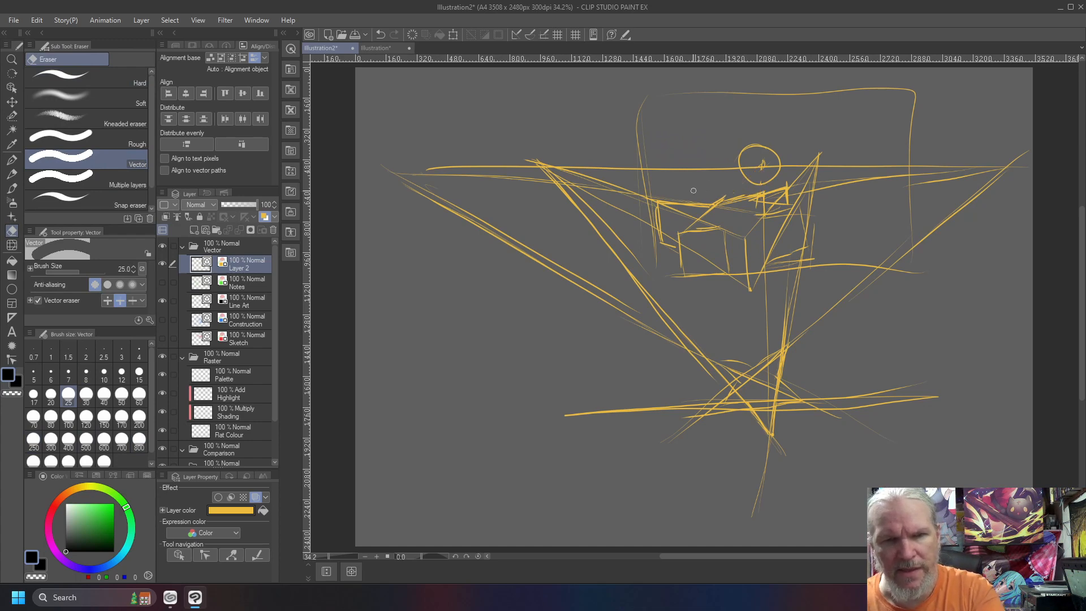
{"action": "mouse_move", "coordinate": [755, 207]}
{"action": "left_mouse_down"}
{"action": "mouse_move", "coordinate": [767, 200]}
{"action": "mouse_move", "coordinate": [756, 213]}
{"action": "left_mouse_up"}
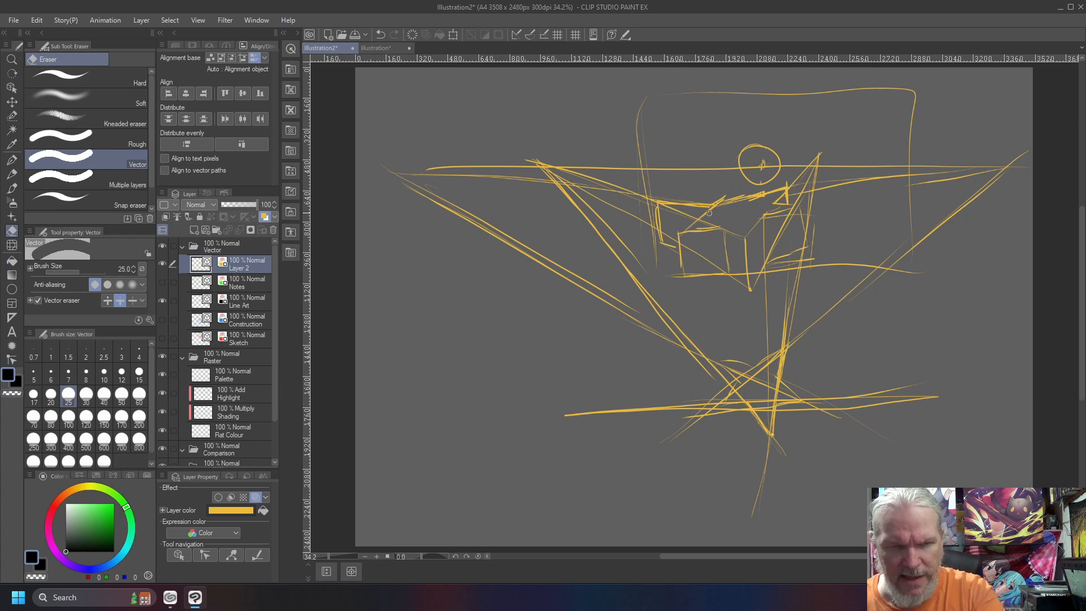
{"action": "left_click_drag", "start_coordinate": [708, 222], "coordinate": [691, 224]}
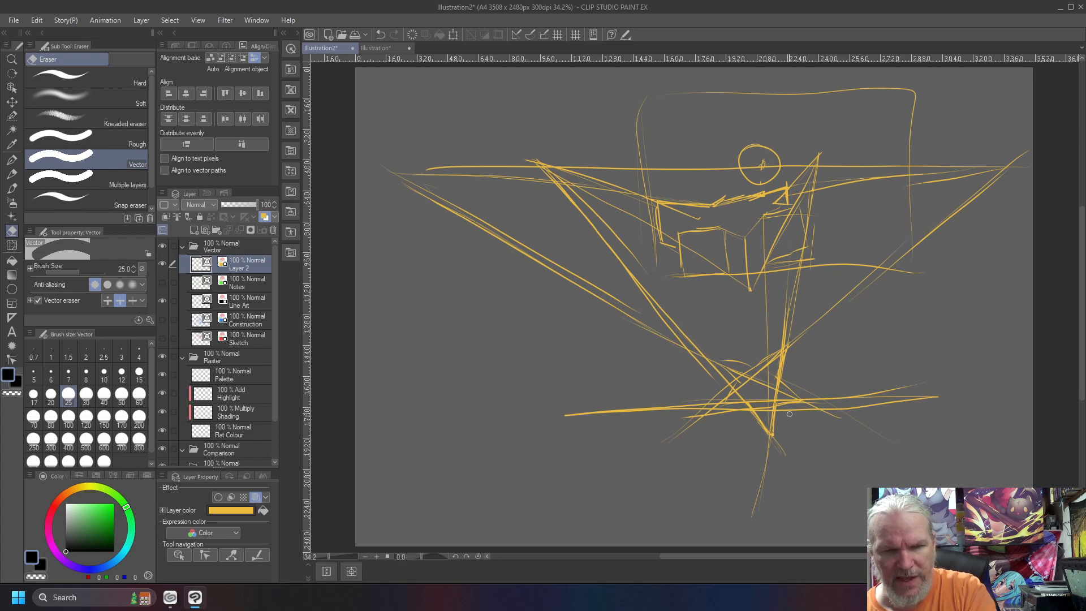
{"action": "left_click_drag", "start_coordinate": [776, 435], "coordinate": [682, 390]}
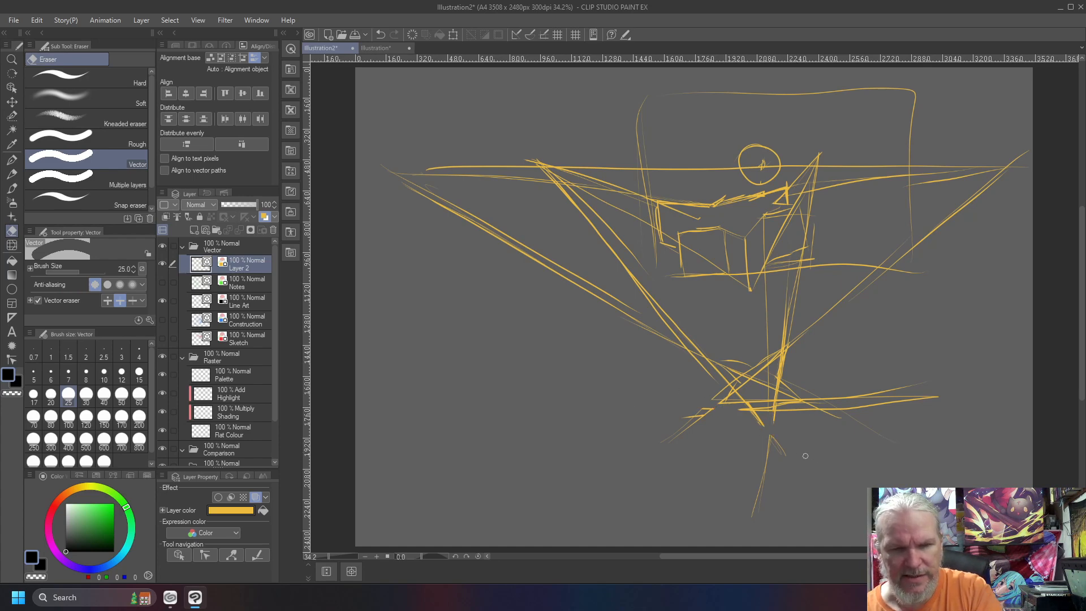
{"action": "key", "text": "ctrl+z"}
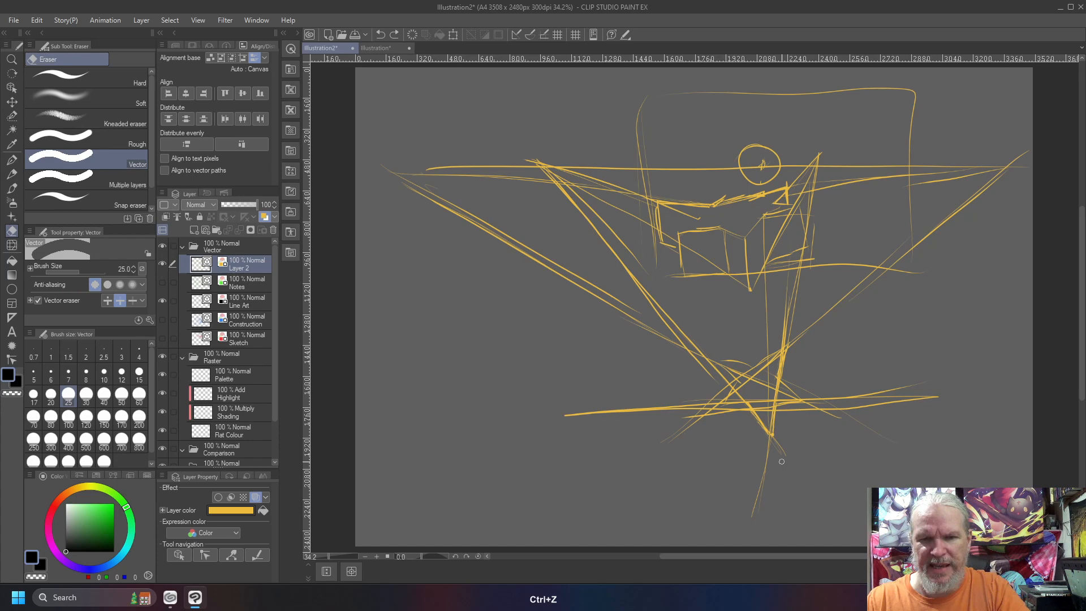
On Layer 2, draw long lines from the lower star's front-left edges toward a vanishing point beyond the canvas's left edge
{"action": "key", "text": "b"}
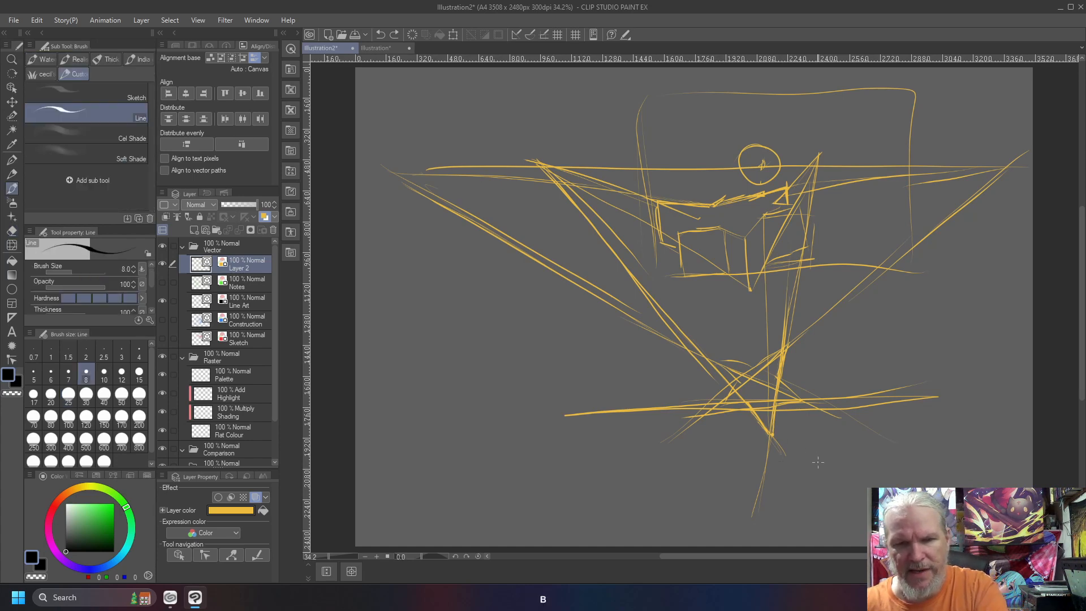
{"action": "mouse_move", "coordinate": [817, 463]}
{"action": "left_mouse_down"}
{"action": "mouse_move", "coordinate": [298, 203]}
{"action": "mouse_move", "coordinate": [465, 202]}
{"action": "left_mouse_up"}
{"action": "key", "text": "ctrl+z"}
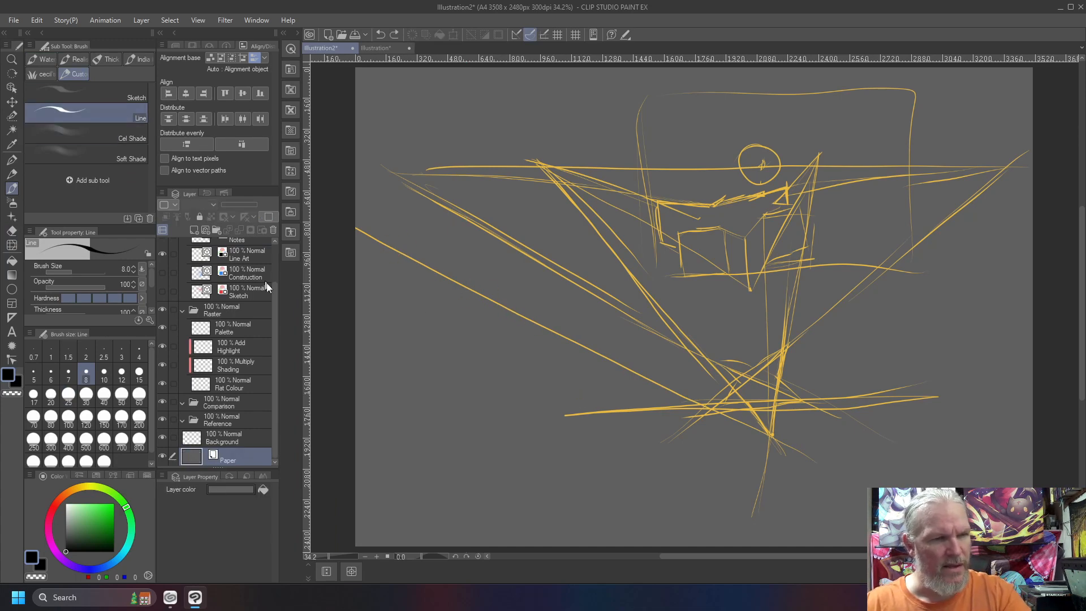
{"action": "left_click_drag", "start_coordinate": [275, 304], "coordinate": [275, 246]}
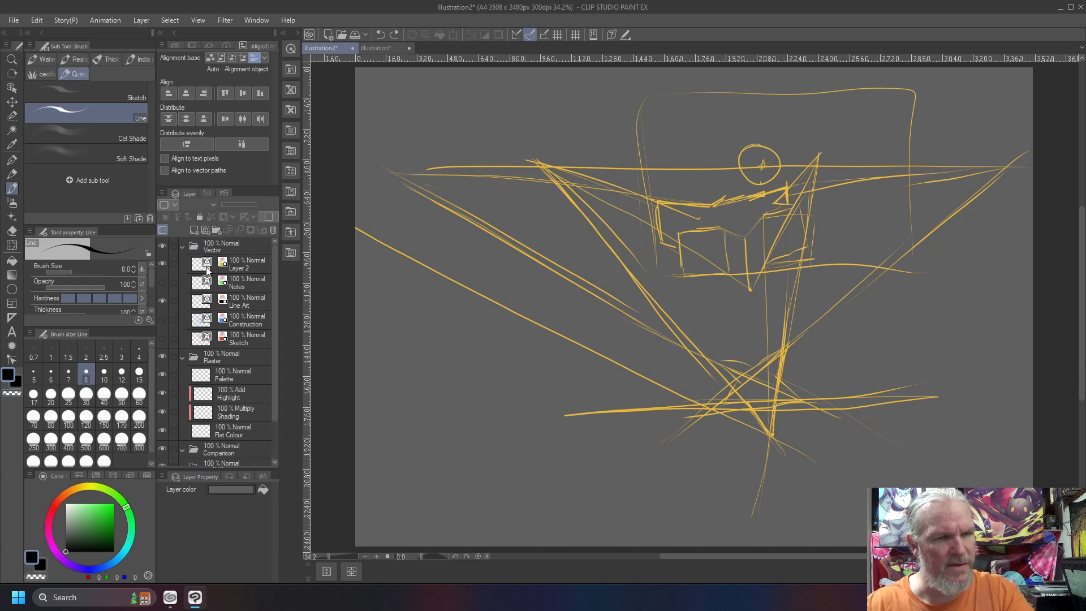
{"action": "left_click", "coordinate": [241, 264]}
{"action": "left_click_drag", "start_coordinate": [735, 403], "coordinate": [734, 403]}
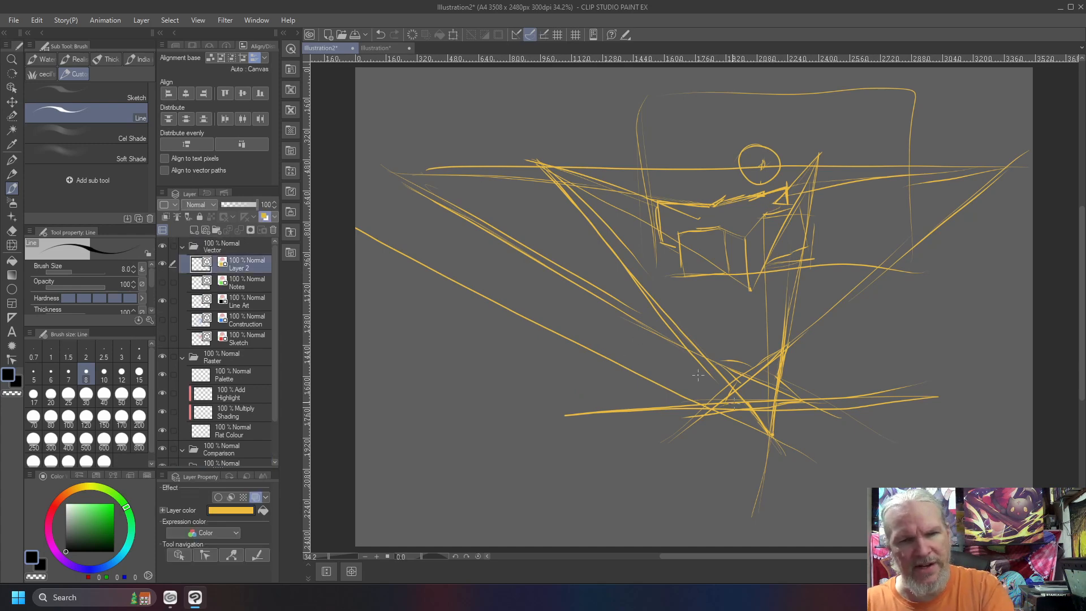
{"action": "left_click_drag", "start_coordinate": [331, 189], "coordinate": [405, 245]}
{"action": "mouse_move", "coordinate": [345, 209]}
{"action": "left_mouse_down"}
{"action": "mouse_move", "coordinate": [495, 325]}
{"action": "mouse_move", "coordinate": [507, 300]}
{"action": "mouse_move", "coordinate": [547, 328]}
{"action": "left_mouse_up"}
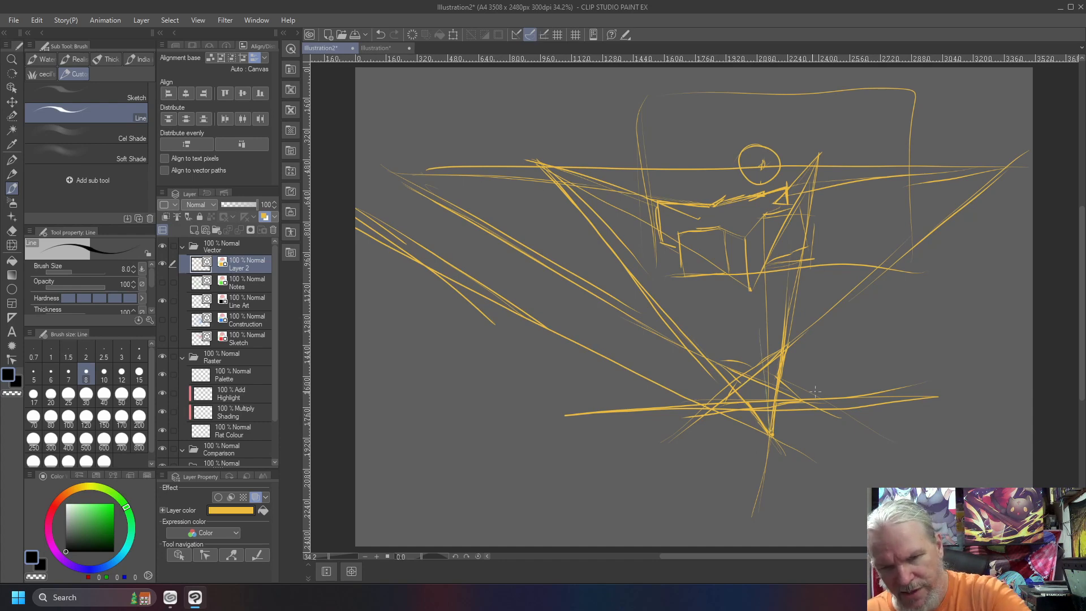
Draw long lines along the lower star's right edges toward a vanishing point beyond the canvas's right edge
{"action": "mouse_move", "coordinate": [835, 384]}
{"action": "left_mouse_down"}
{"action": "mouse_move", "coordinate": [736, 481]}
{"action": "mouse_move", "coordinate": [740, 468]}
{"action": "left_mouse_up"}
{"action": "left_click_drag", "start_coordinate": [810, 403], "coordinate": [1042, 207]}
{"action": "scroll", "coordinate": [1042, 207], "scroll_direction": "up", "scroll_amount": 5}
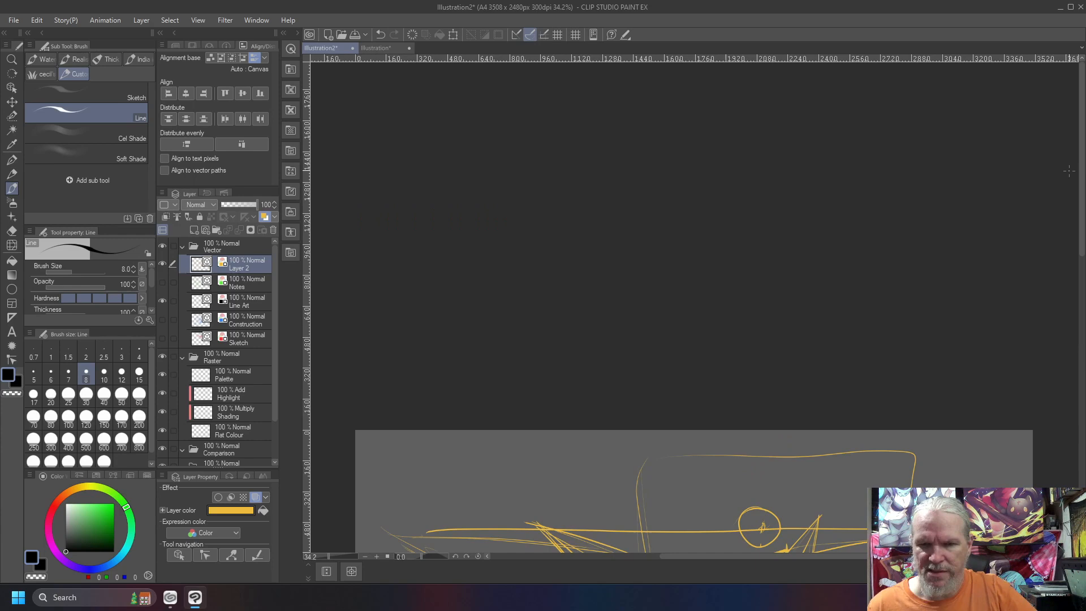
{"action": "scroll", "coordinate": [1069, 171], "scroll_direction": "down", "scroll_amount": 2}
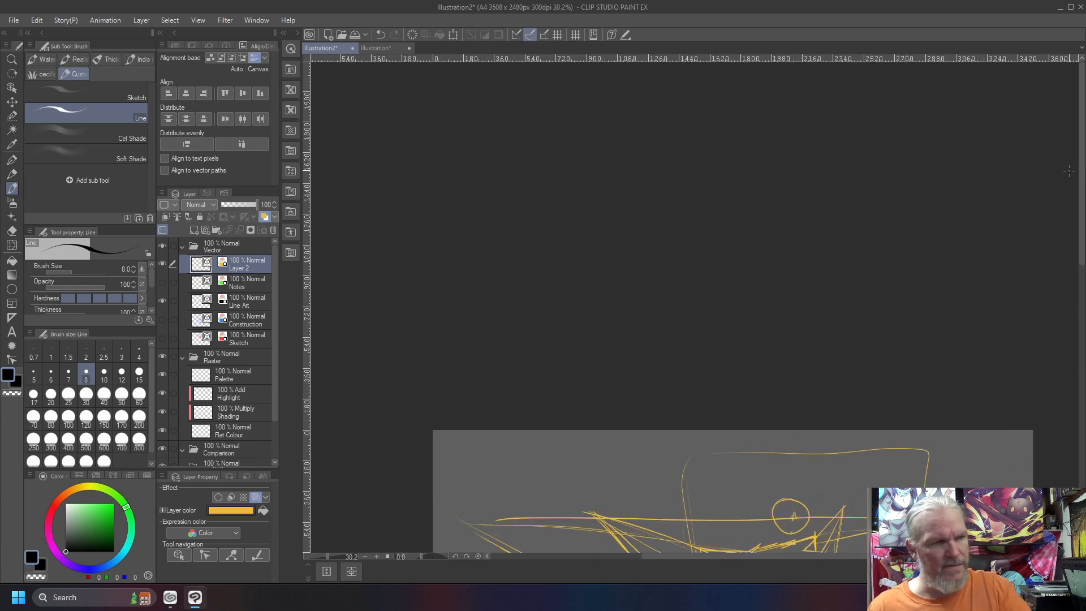
{"action": "key", "text": "ctrl+0"}
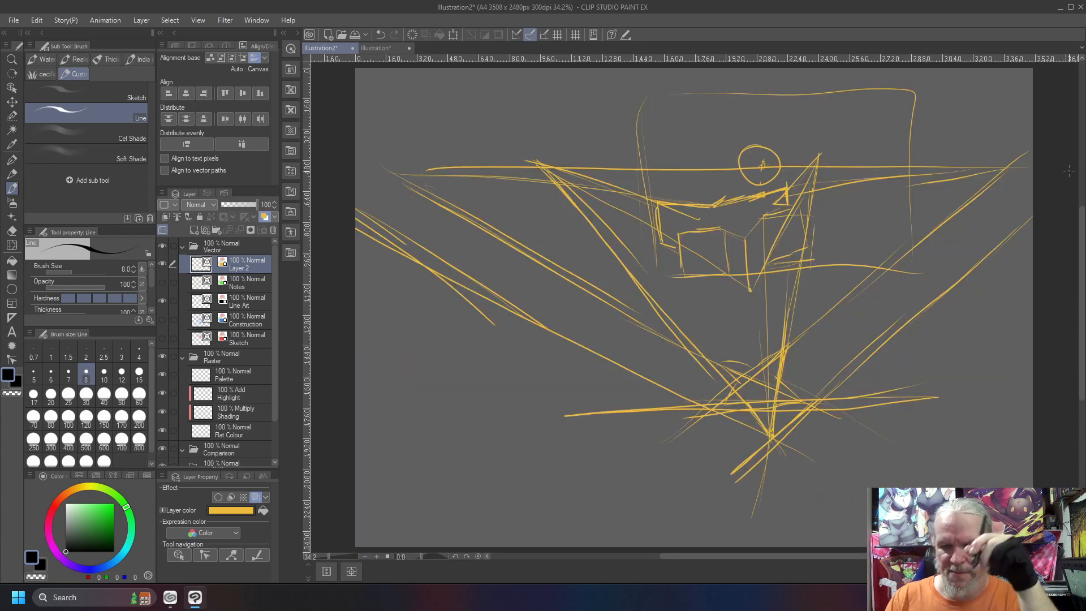
Clear Layer 2, draw a horizon line across the whole canvas and cross it with a full-height vertical line near the middle
{"action": "key", "text": "Delete"}
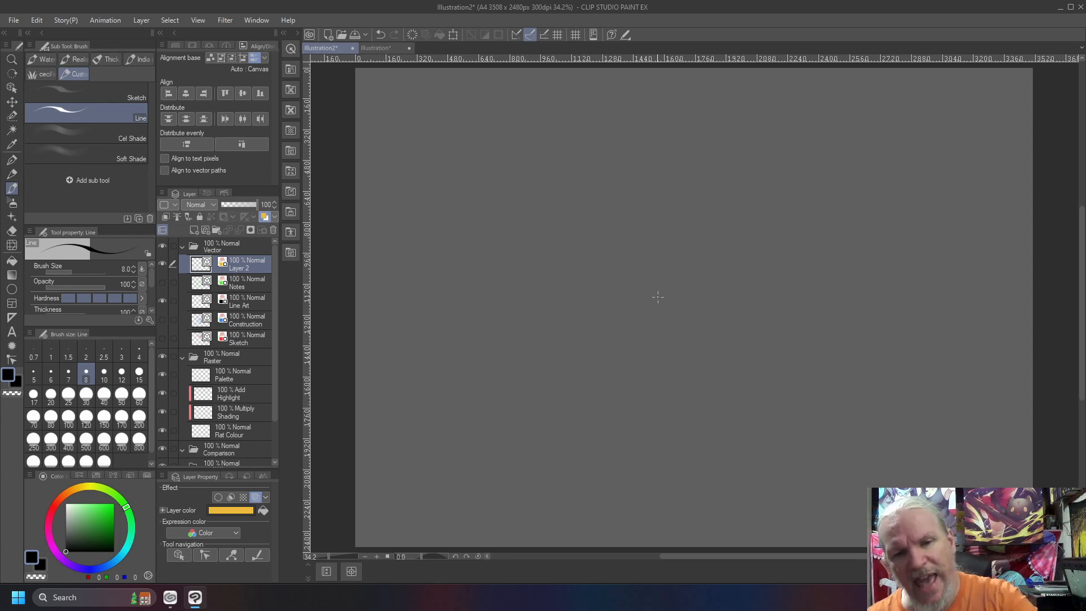
{"action": "left_click_drag", "start_coordinate": [1031, 247], "coordinate": [349, 236]}
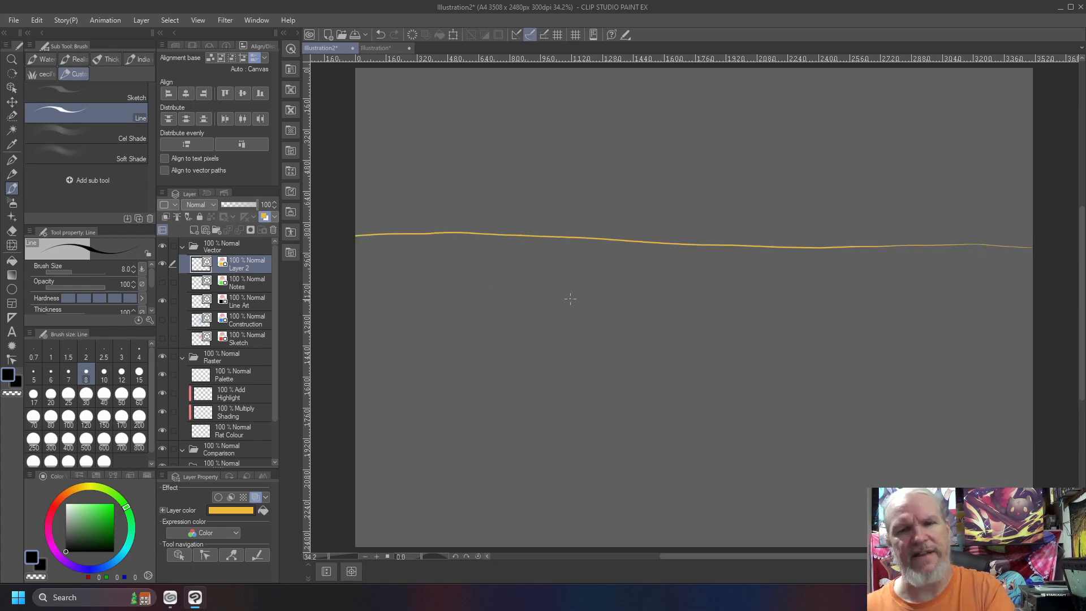
{"action": "left_click_drag", "start_coordinate": [719, 532], "coordinate": [714, 71]}
{"action": "left_click_drag", "start_coordinate": [711, 226], "coordinate": [714, 508]}
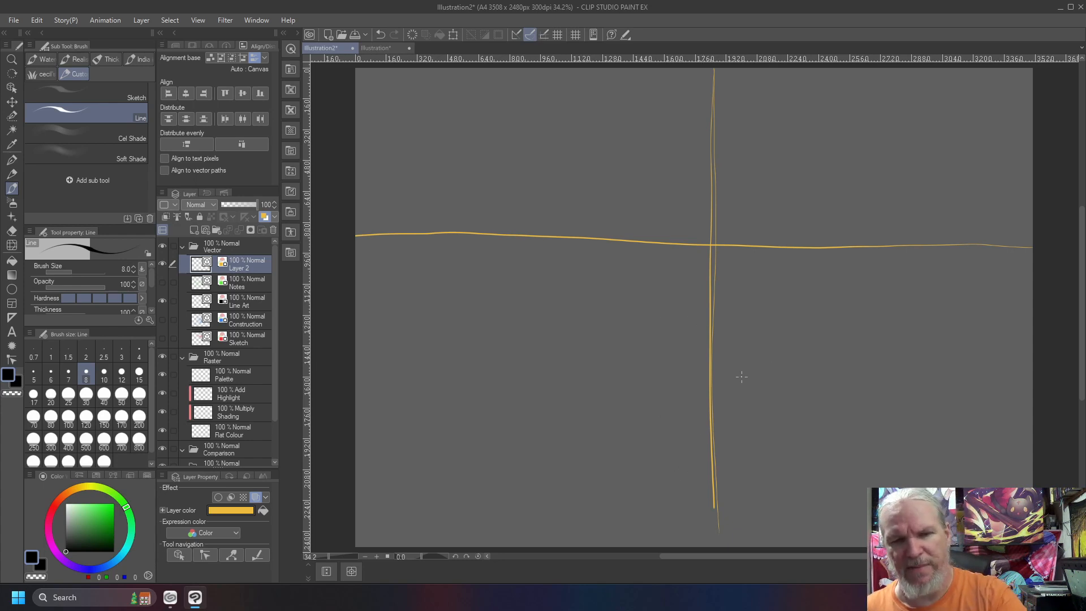
Sketch a flattened five-pointed star below the horizon, overlapping the vertical line
{"action": "mouse_move", "coordinate": [779, 346]}
{"action": "left_mouse_down"}
{"action": "mouse_move", "coordinate": [749, 364]}
{"action": "mouse_move", "coordinate": [720, 335]}
{"action": "mouse_move", "coordinate": [729, 341]}
{"action": "mouse_move", "coordinate": [705, 339]}
{"action": "left_mouse_up"}
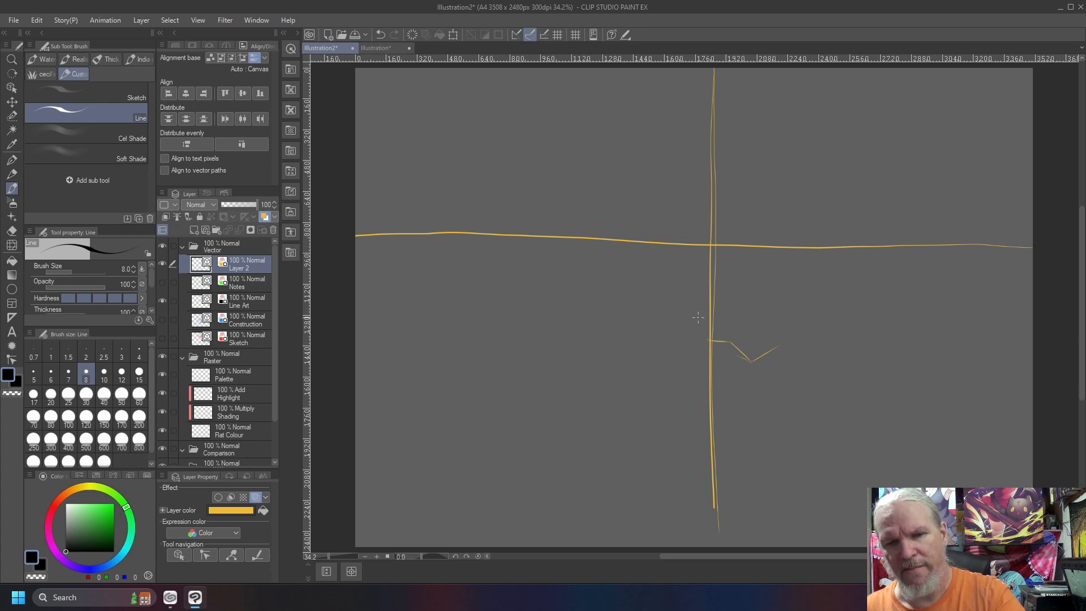
{"action": "mouse_move", "coordinate": [717, 326]}
{"action": "left_mouse_down"}
{"action": "mouse_move", "coordinate": [688, 336]}
{"action": "mouse_move", "coordinate": [717, 324]}
{"action": "mouse_move", "coordinate": [697, 298]}
{"action": "mouse_move", "coordinate": [755, 316]}
{"action": "mouse_move", "coordinate": [793, 302]}
{"action": "mouse_move", "coordinate": [779, 328]}
{"action": "mouse_move", "coordinate": [837, 347]}
{"action": "left_mouse_up"}
{"action": "mouse_move", "coordinate": [778, 326]}
{"action": "left_mouse_down"}
{"action": "mouse_move", "coordinate": [808, 306]}
{"action": "mouse_move", "coordinate": [738, 314]}
{"action": "left_mouse_up"}
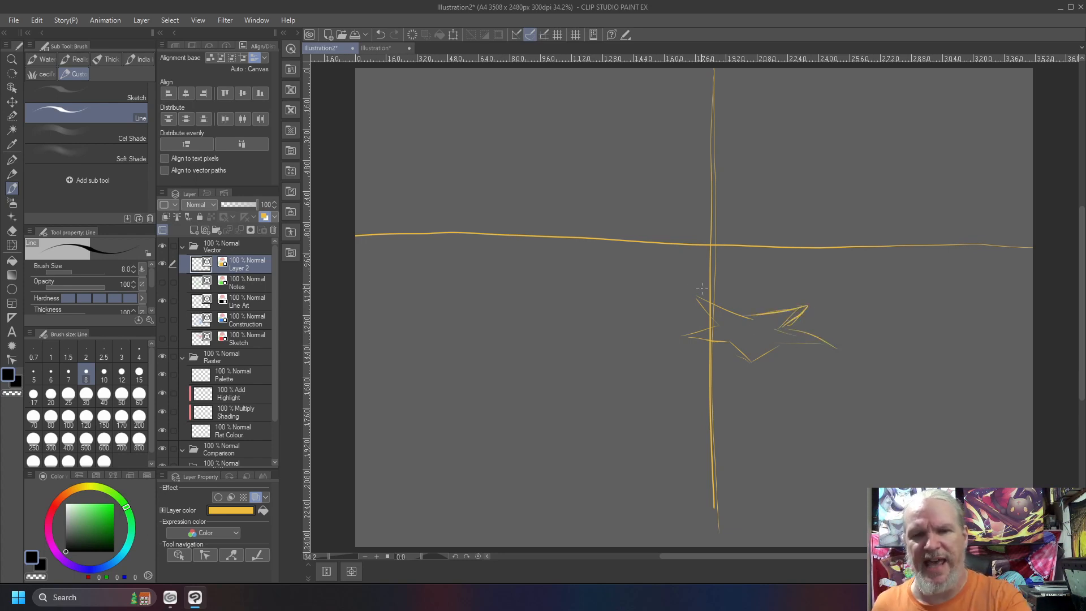
Give the star thickness by adding vertical edges at its points and inner corners, plus upper edges on the front arms
{"action": "left_click_drag", "start_coordinate": [699, 298], "coordinate": [702, 263]}
{"action": "mouse_move", "coordinate": [809, 305]}
{"action": "left_mouse_down"}
{"action": "mouse_move", "coordinate": [812, 278]}
{"action": "mouse_move", "coordinate": [754, 312]}
{"action": "left_mouse_up"}
{"action": "mouse_move", "coordinate": [831, 341]}
{"action": "left_mouse_down"}
{"action": "mouse_move", "coordinate": [833, 310]}
{"action": "mouse_move", "coordinate": [786, 315]}
{"action": "mouse_move", "coordinate": [752, 334]}
{"action": "mouse_move", "coordinate": [750, 363]}
{"action": "left_mouse_up"}
{"action": "mouse_move", "coordinate": [754, 321]}
{"action": "left_mouse_down"}
{"action": "mouse_move", "coordinate": [700, 277]}
{"action": "mouse_move", "coordinate": [748, 319]}
{"action": "mouse_move", "coordinate": [693, 303]}
{"action": "mouse_move", "coordinate": [721, 319]}
{"action": "mouse_move", "coordinate": [722, 308]}
{"action": "mouse_move", "coordinate": [725, 339]}
{"action": "left_mouse_up"}
{"action": "mouse_move", "coordinate": [683, 306]}
{"action": "left_mouse_down"}
{"action": "mouse_move", "coordinate": [718, 305]}
{"action": "mouse_move", "coordinate": [682, 339]}
{"action": "left_mouse_up"}
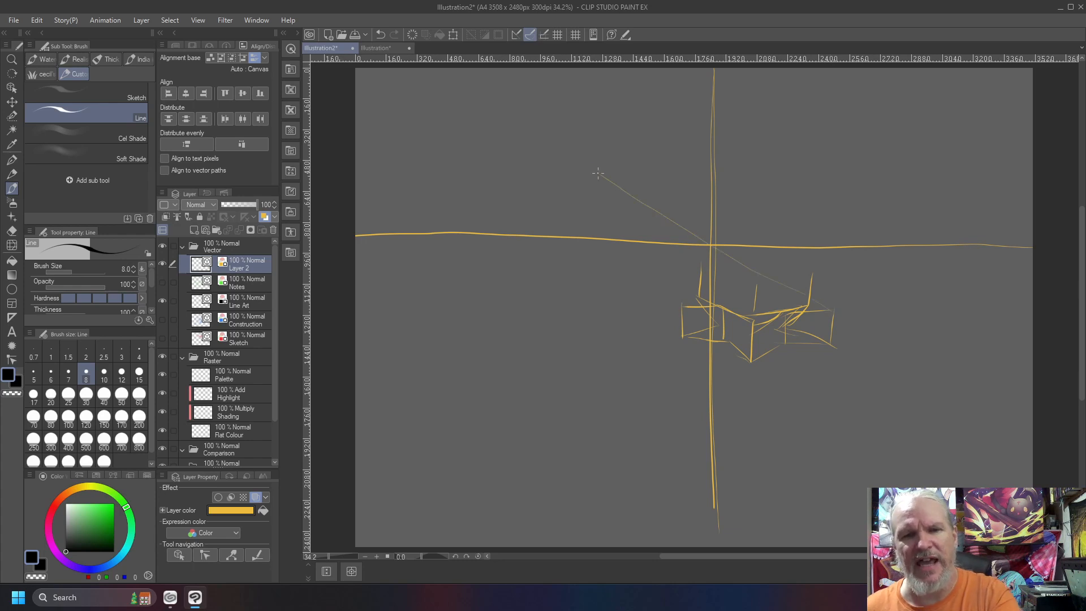
Draw a diagonal from the star's right arm through the axis crossing to the canvas's upper edge, and retrace the vertical line above the horizon
{"action": "left_click_drag", "start_coordinate": [829, 308], "coordinate": [542, 138]}
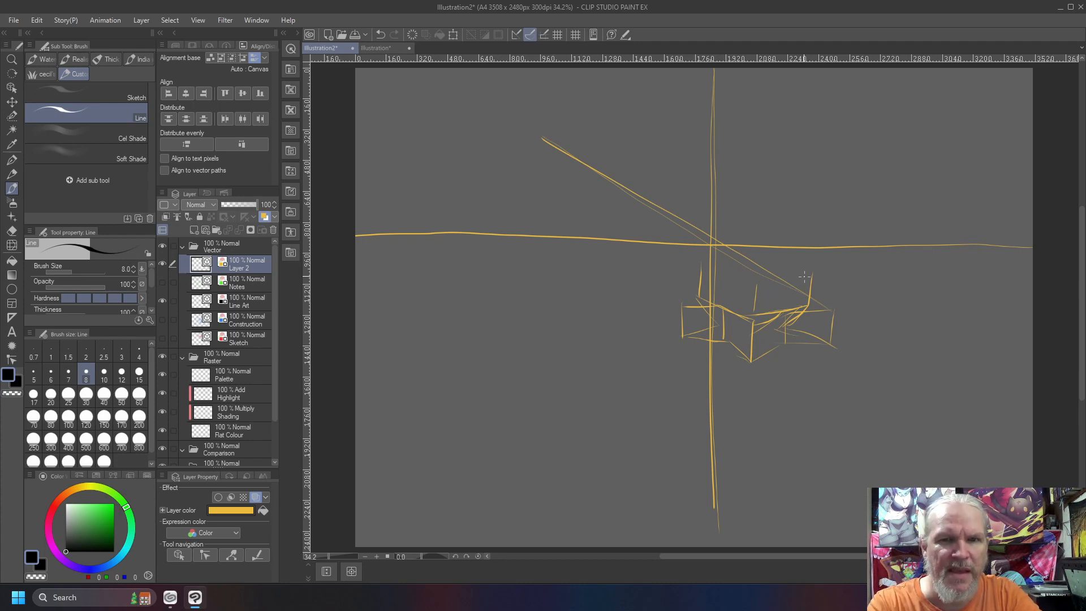
{"action": "mouse_move", "coordinate": [712, 74]}
{"action": "left_mouse_down"}
{"action": "mouse_move", "coordinate": [707, 247]}
{"action": "mouse_move", "coordinate": [714, 78]}
{"action": "left_mouse_up"}
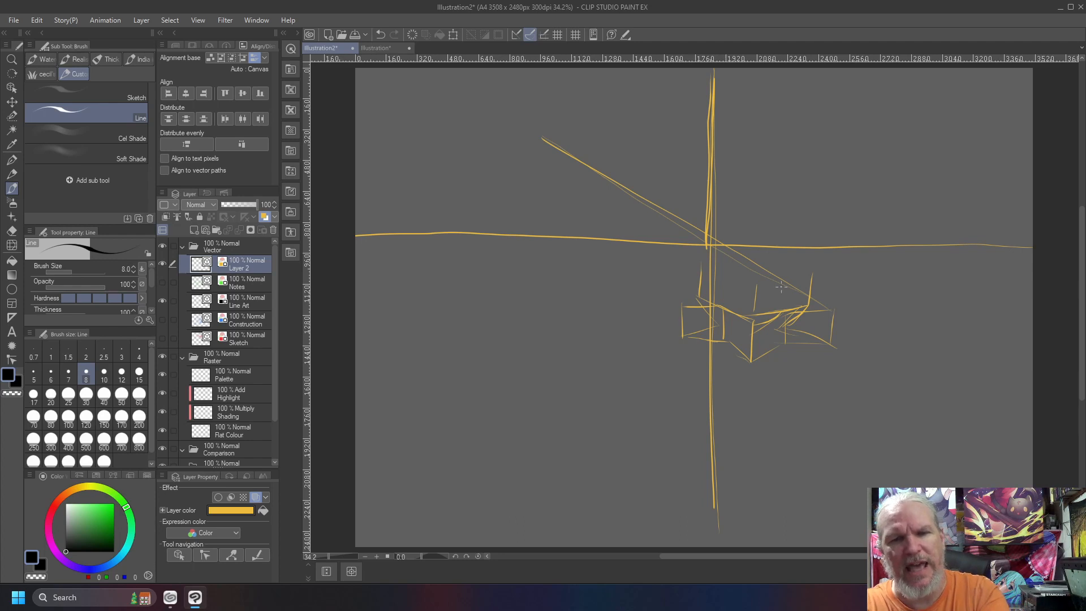
{"action": "left_click_drag", "start_coordinate": [548, 145], "coordinate": [385, 60]}
{"action": "left_click_drag", "start_coordinate": [526, 131], "coordinate": [407, 67]}
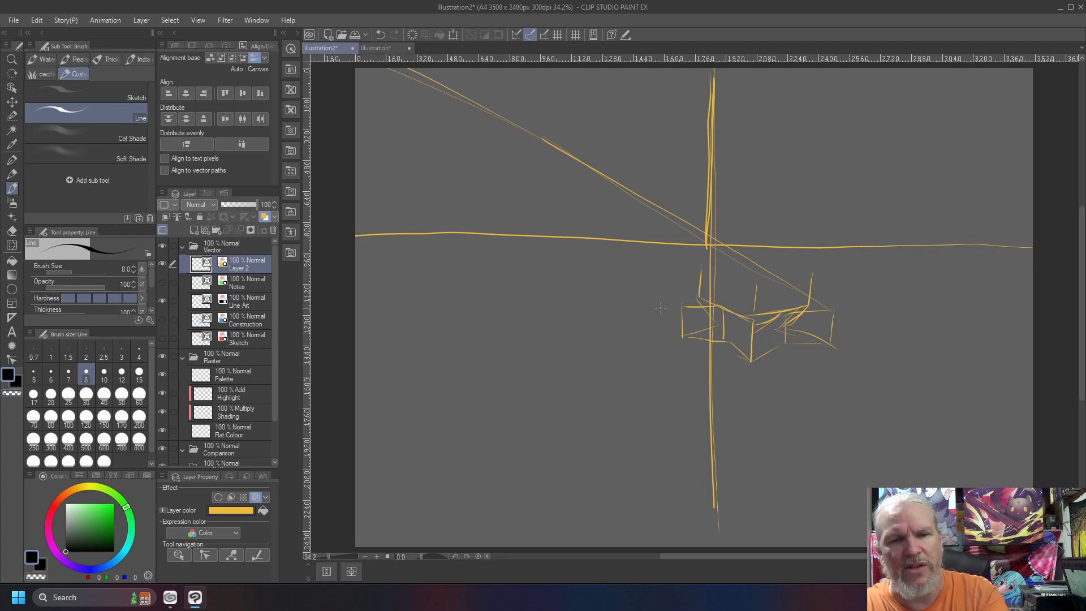
Extend the star's edges to vanishing points on both sides of the horizon and draw straight and curved upright lines from the left one
{"action": "left_click_drag", "start_coordinate": [691, 292], "coordinate": [576, 224]}
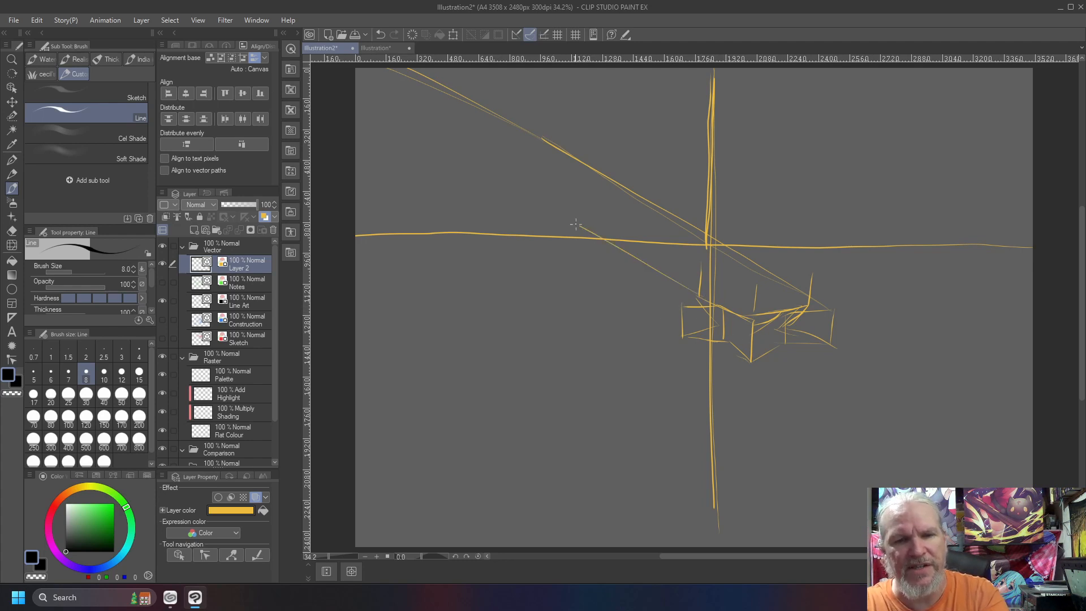
{"action": "left_click_drag", "start_coordinate": [708, 300], "coordinate": [590, 228]}
{"action": "left_click_drag", "start_coordinate": [807, 304], "coordinate": [899, 244]}
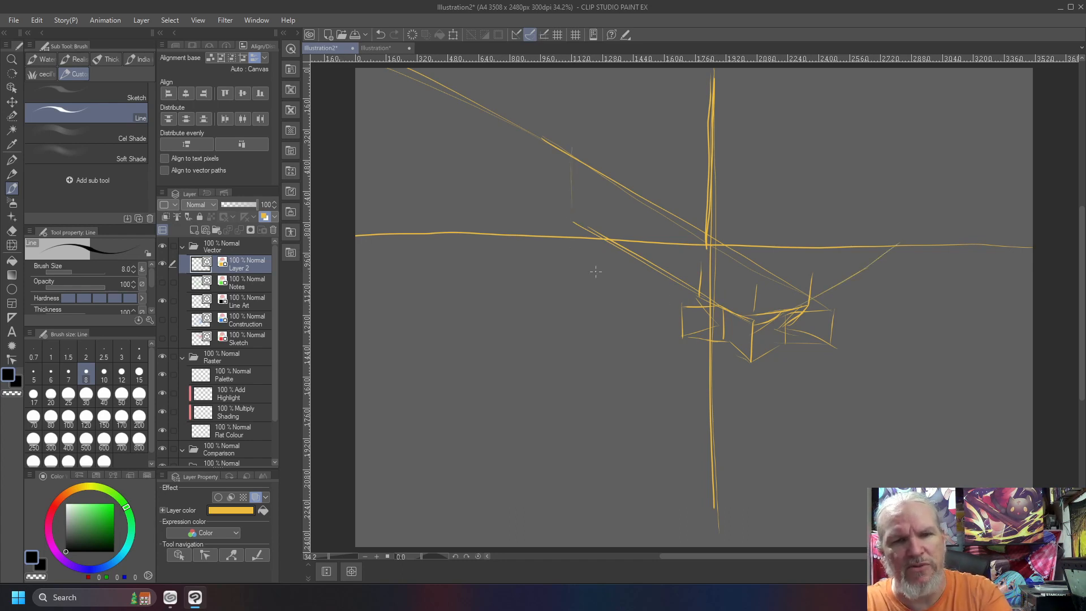
{"action": "mouse_move", "coordinate": [714, 332]}
{"action": "left_mouse_down"}
{"action": "mouse_move", "coordinate": [598, 250]}
{"action": "mouse_move", "coordinate": [726, 338]}
{"action": "left_mouse_up"}
{"action": "mouse_move", "coordinate": [599, 249]}
{"action": "left_mouse_down"}
{"action": "mouse_move", "coordinate": [730, 340]}
{"action": "mouse_move", "coordinate": [588, 239]}
{"action": "left_mouse_up"}
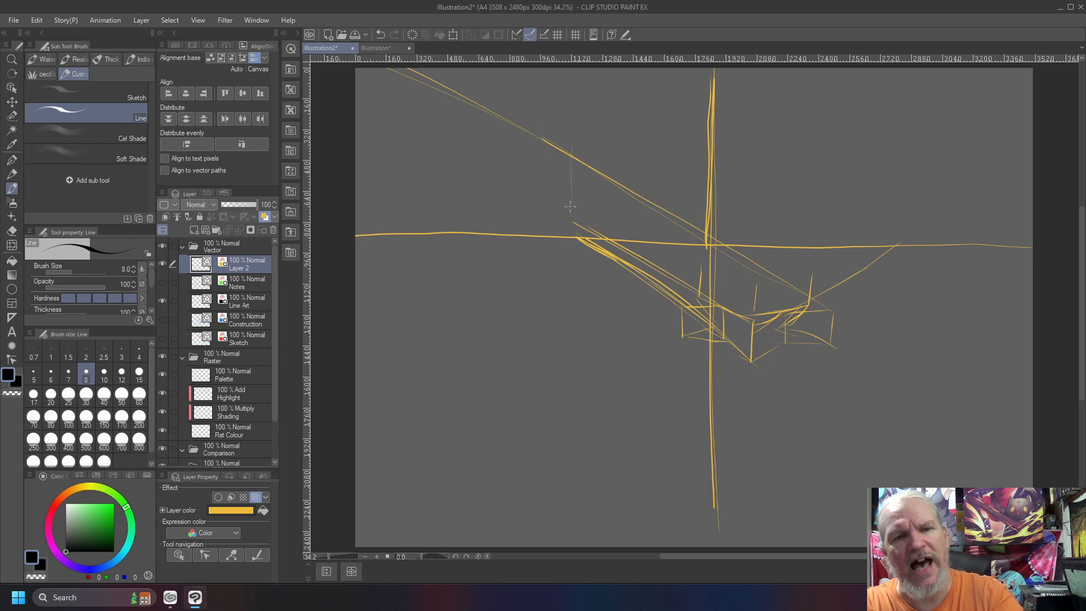
{"action": "left_click_drag", "start_coordinate": [578, 241], "coordinate": [577, 135]}
{"action": "left_click_drag", "start_coordinate": [577, 226], "coordinate": [614, 87]}
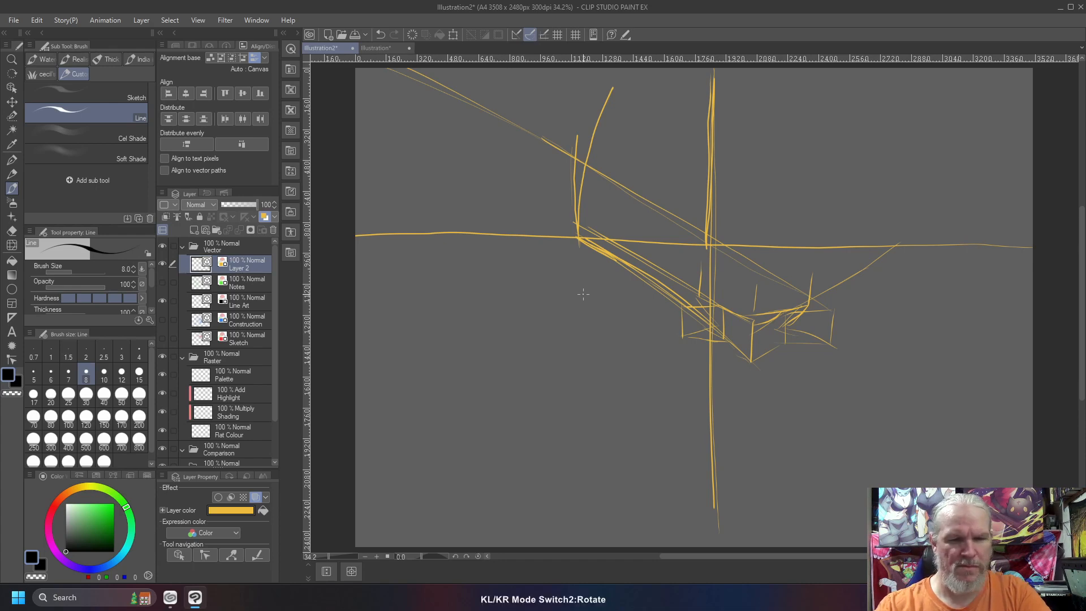
Rotate the canvas a quarter turn, retrace the former vertical line, mark a point at its far end and draw perpendicular and diagonal lines through it
{"action": "key", "text": "shift+6"}
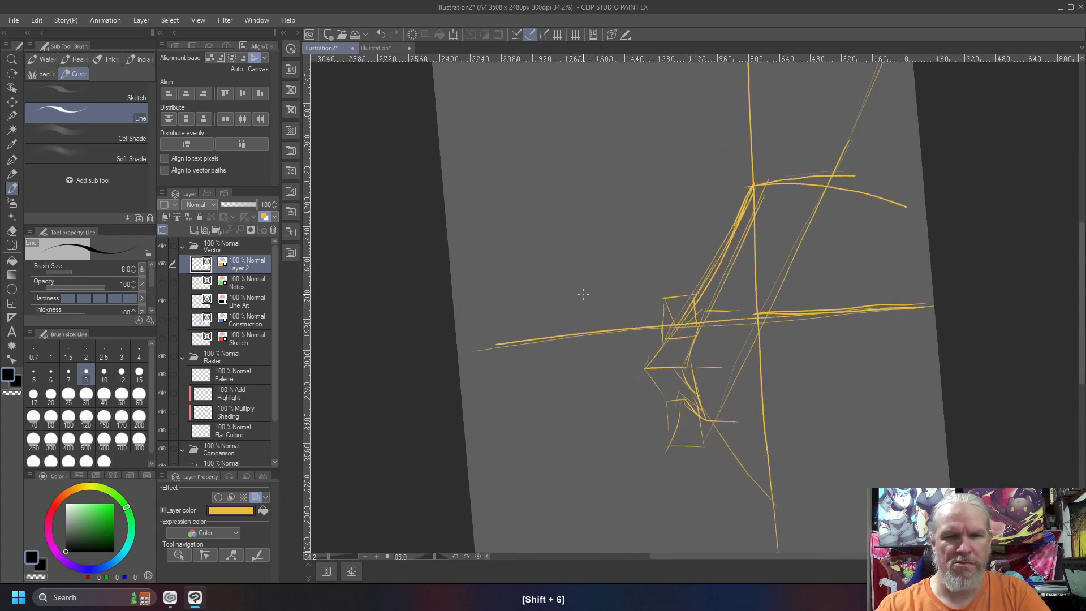
{"action": "key", "text": "shift+6"}
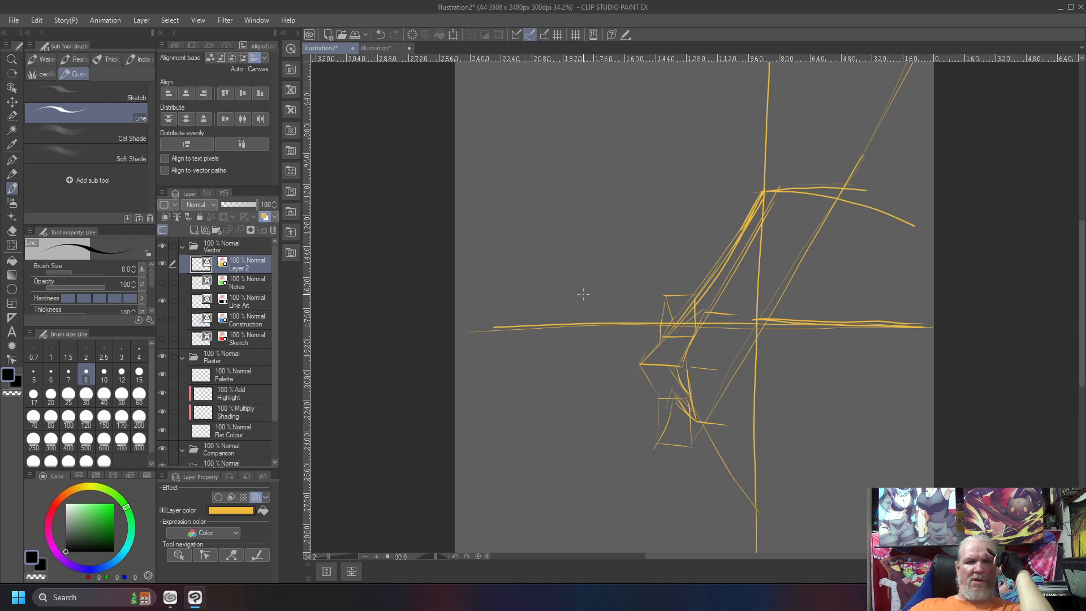
{"action": "left_click_drag", "start_coordinate": [932, 330], "coordinate": [494, 331]}
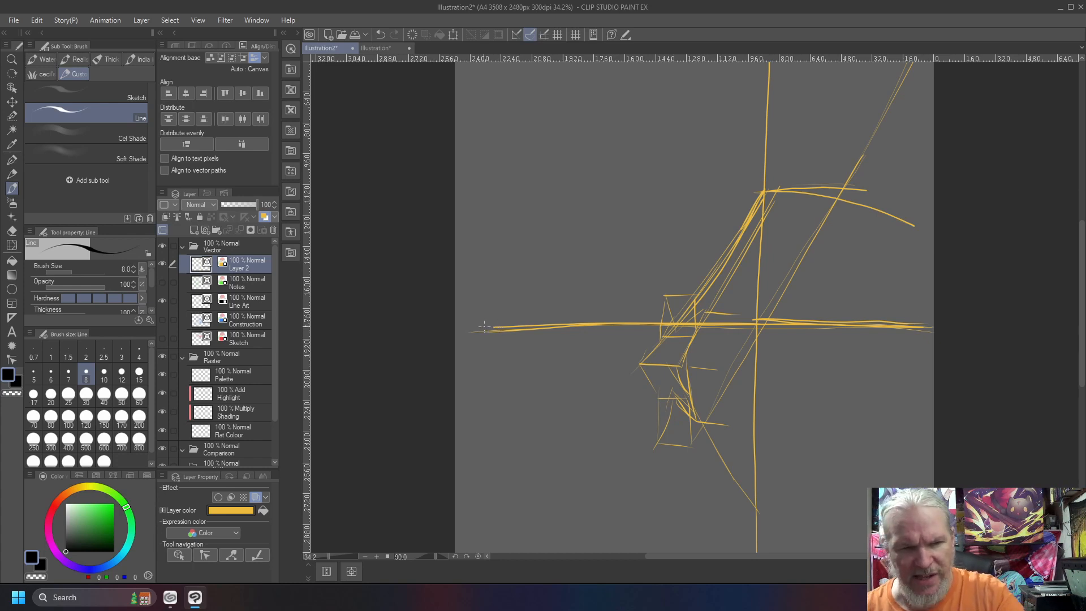
{"action": "left_click", "coordinate": [472, 328]}
{"action": "mouse_move", "coordinate": [473, 281]}
{"action": "left_mouse_down"}
{"action": "mouse_move", "coordinate": [472, 328]}
{"action": "mouse_move", "coordinate": [521, 245]}
{"action": "mouse_move", "coordinate": [481, 433]}
{"action": "left_mouse_up"}
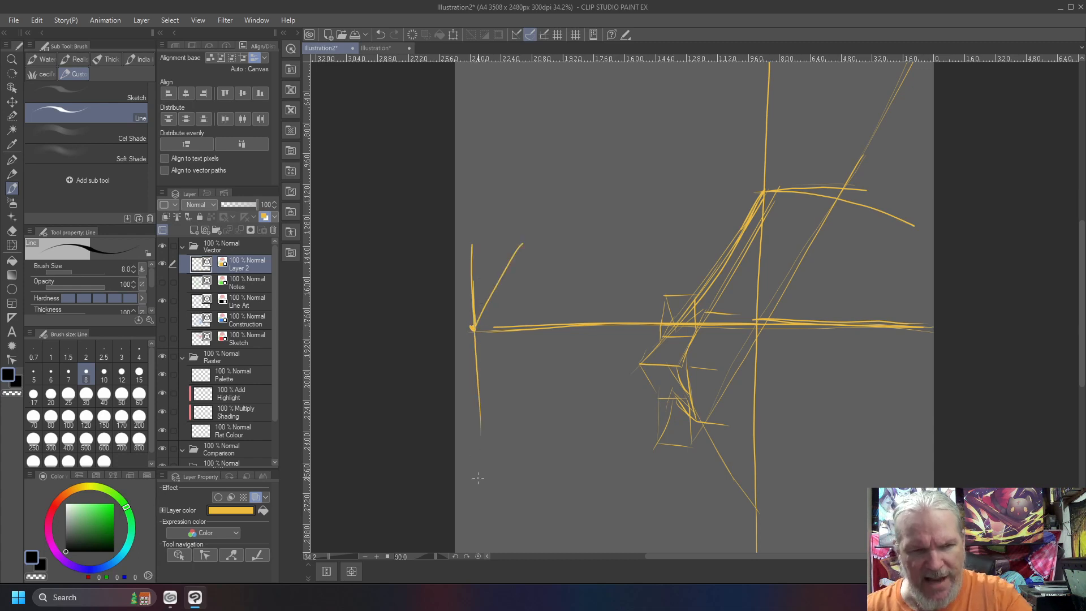
{"action": "left_click_drag", "start_coordinate": [498, 285], "coordinate": [554, 199]}
{"action": "left_click_drag", "start_coordinate": [480, 318], "coordinate": [559, 194]}
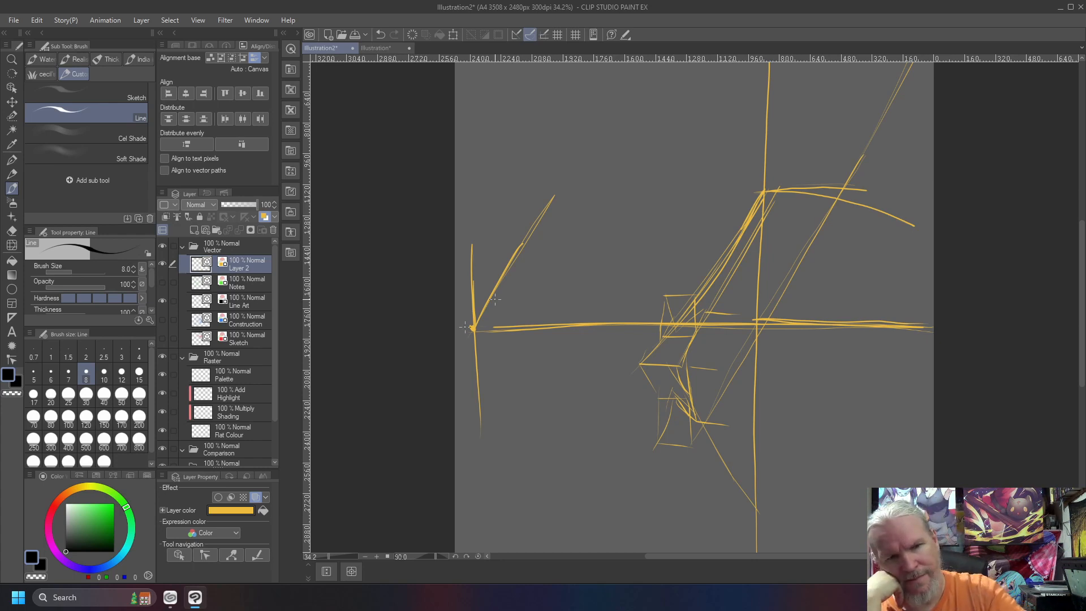
Draw a large outer arc and two diagonals from the far-left point, plus an inner arc to a marked point on the vertical line
{"action": "mouse_move", "coordinate": [471, 328]}
{"action": "left_mouse_down"}
{"action": "mouse_move", "coordinate": [480, 384]}
{"action": "mouse_move", "coordinate": [561, 504]}
{"action": "mouse_move", "coordinate": [680, 549]}
{"action": "left_mouse_up"}
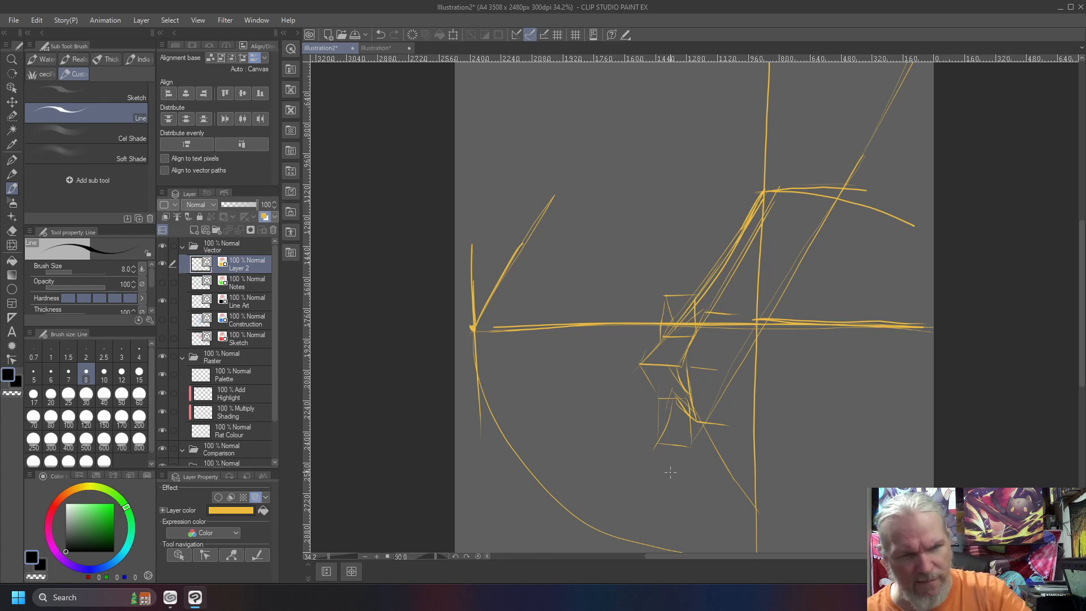
{"action": "mouse_move", "coordinate": [560, 338]}
{"action": "left_mouse_down"}
{"action": "mouse_move", "coordinate": [571, 392]}
{"action": "mouse_move", "coordinate": [702, 493]}
{"action": "mouse_move", "coordinate": [740, 488]}
{"action": "left_mouse_up"}
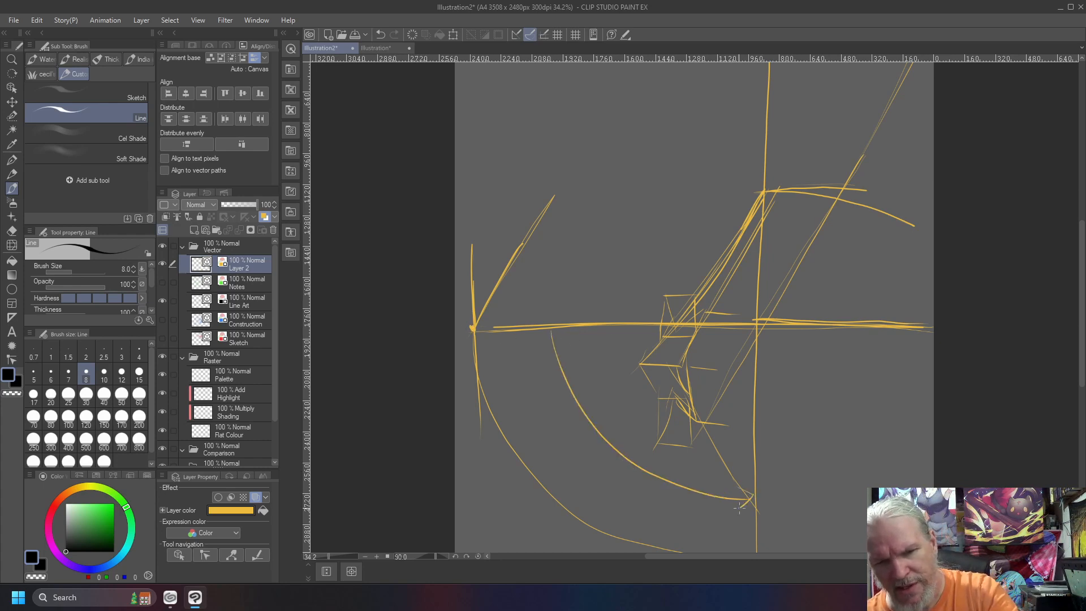
{"action": "left_click", "coordinate": [756, 495]}
{"action": "left_click", "coordinate": [473, 328]}
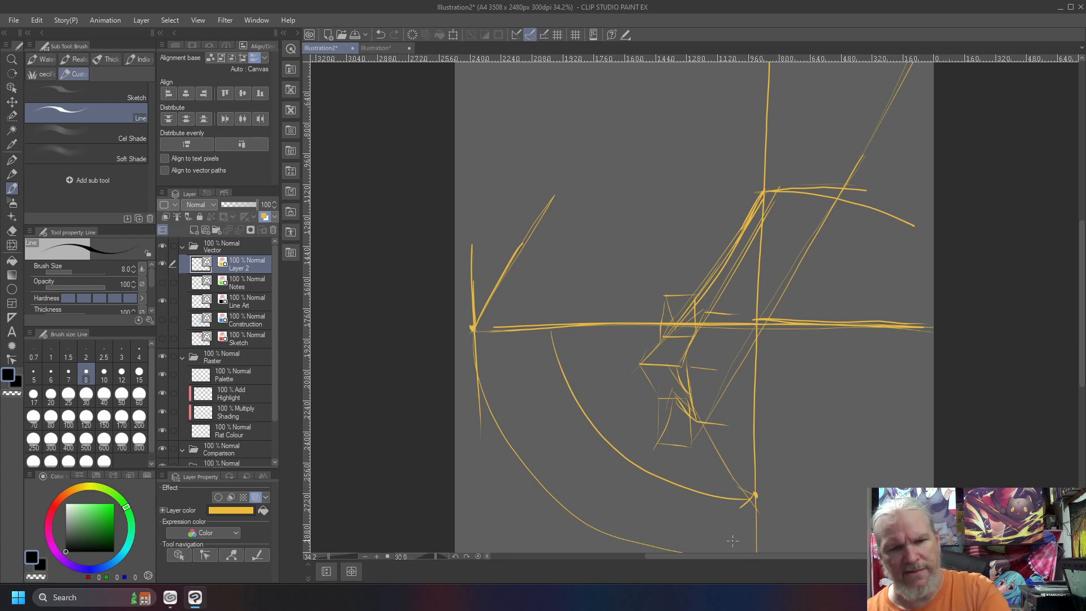
{"action": "left_click_drag", "start_coordinate": [474, 333], "coordinate": [707, 551]}
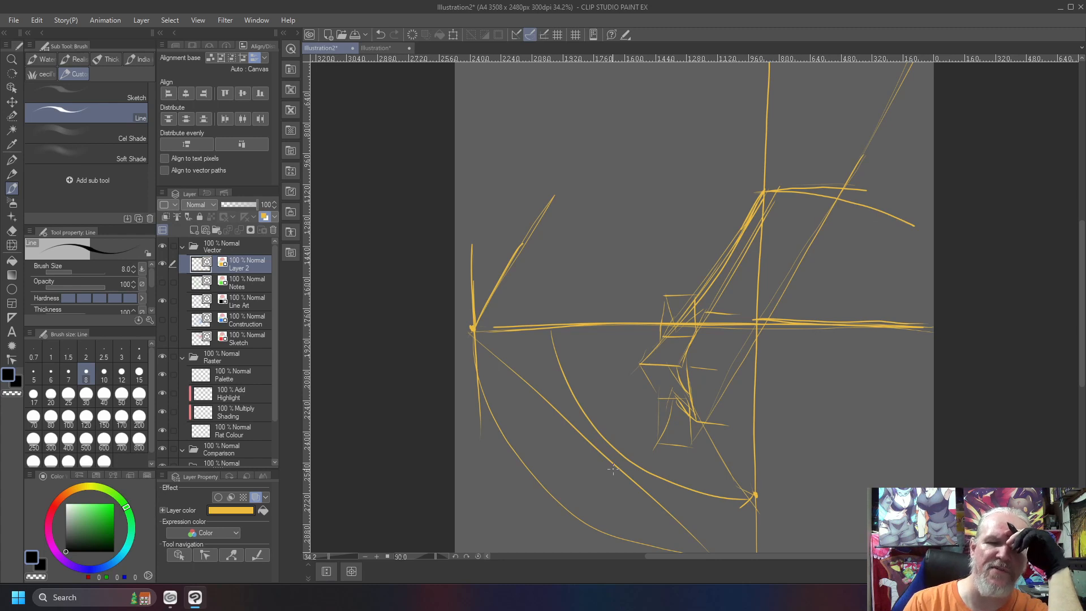
{"action": "left_click_drag", "start_coordinate": [470, 329], "coordinate": [710, 529]}
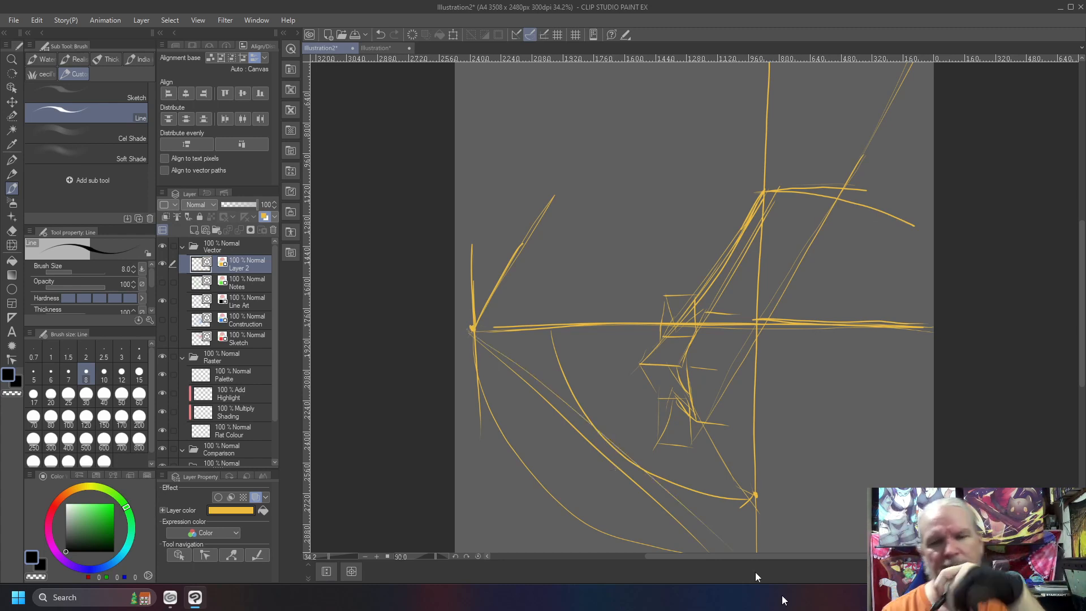
Circle the axis crossing, draw diagonals up from the marked point on the vertical line, and extend a line across from the upper point
{"action": "mouse_move", "coordinate": [758, 304]}
{"action": "left_mouse_down"}
{"action": "mouse_move", "coordinate": [750, 347]}
{"action": "mouse_move", "coordinate": [765, 302]}
{"action": "left_mouse_up"}
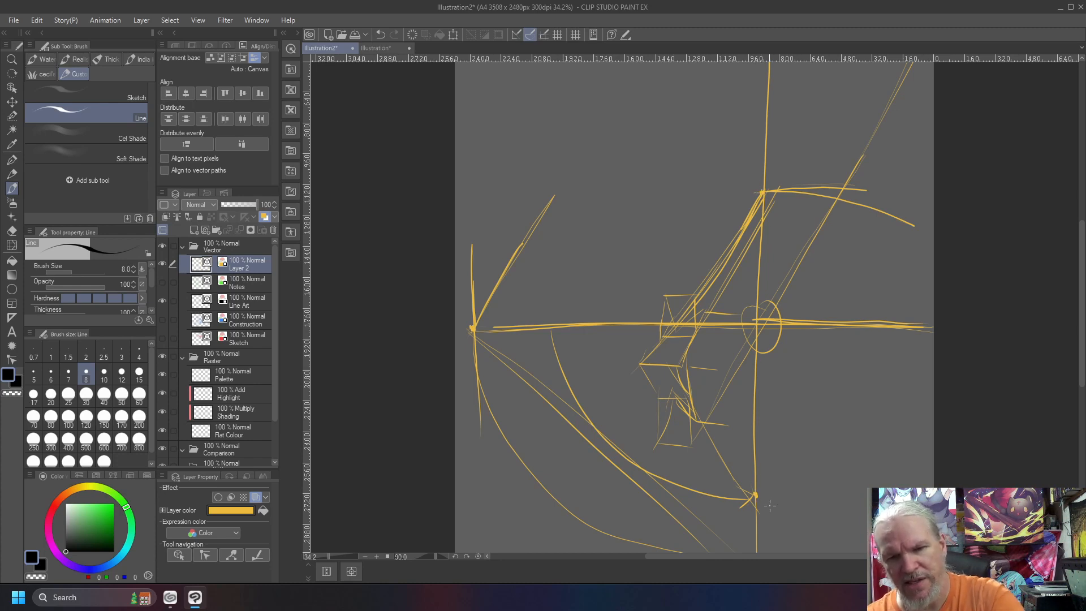
{"action": "left_click_drag", "start_coordinate": [756, 494], "coordinate": [830, 361]}
{"action": "left_click_drag", "start_coordinate": [756, 494], "coordinate": [931, 96]}
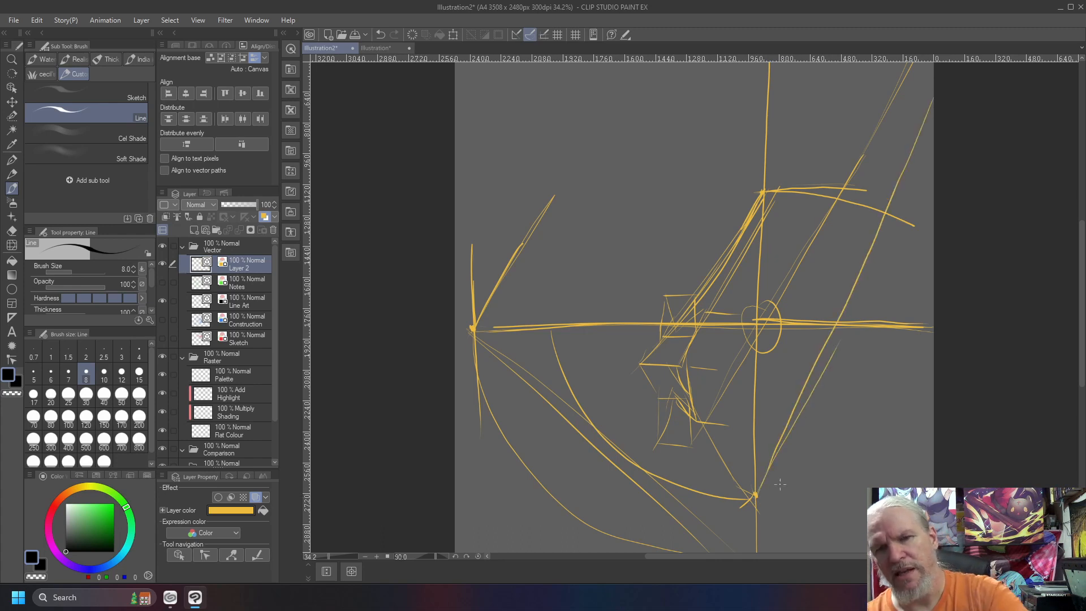
{"action": "left_click_drag", "start_coordinate": [761, 191], "coordinate": [894, 195]}
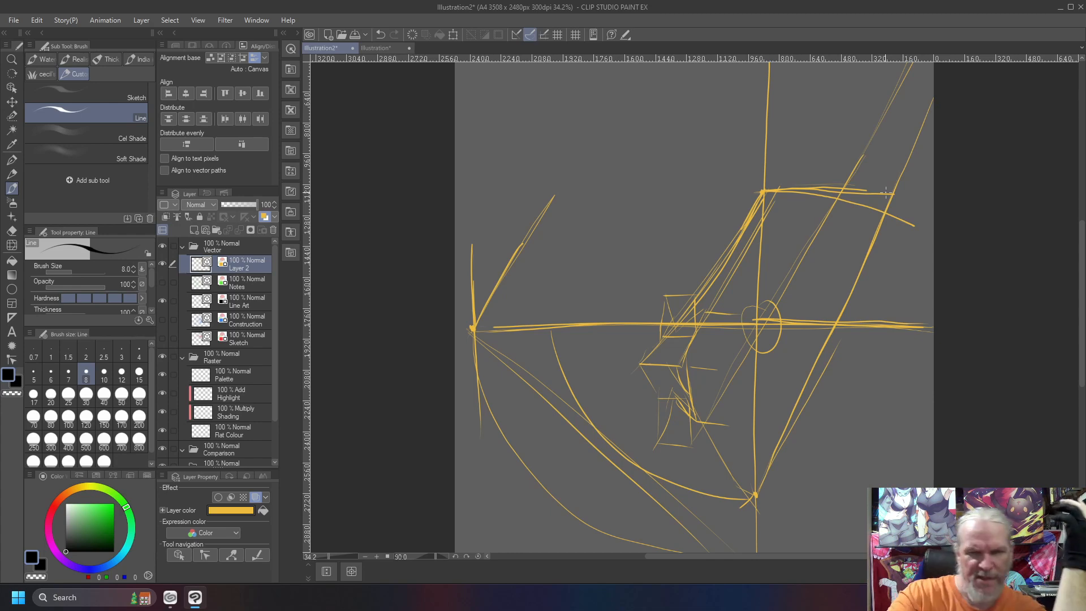
Rotate the canvas back to 0 degrees and draw a wide outer arc from the lowest vanishing point up near the canvas's right edge
{"action": "key", "text": "minus"}
{"action": "key", "text": "minus"}
{"action": "key", "text": "minus"}
{"action": "key", "text": "minus"}
{"action": "key", "text": "minus"}
{"action": "key", "text": "minus"}
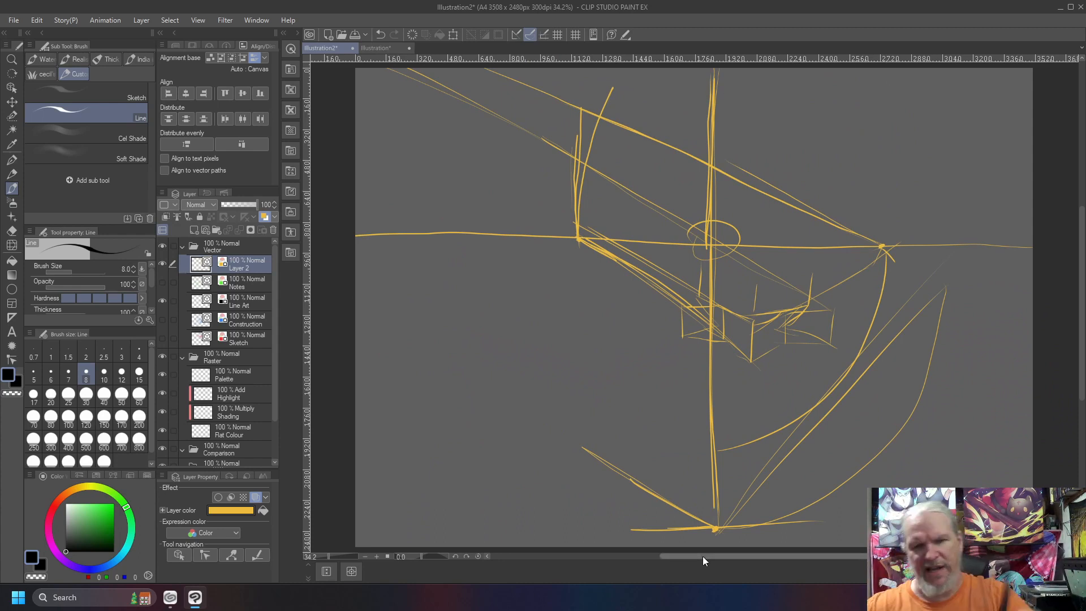
{"action": "mouse_move", "coordinate": [790, 519]}
{"action": "left_mouse_down"}
{"action": "mouse_move", "coordinate": [1008, 266]}
{"action": "mouse_move", "coordinate": [1023, 287]}
{"action": "left_mouse_up"}
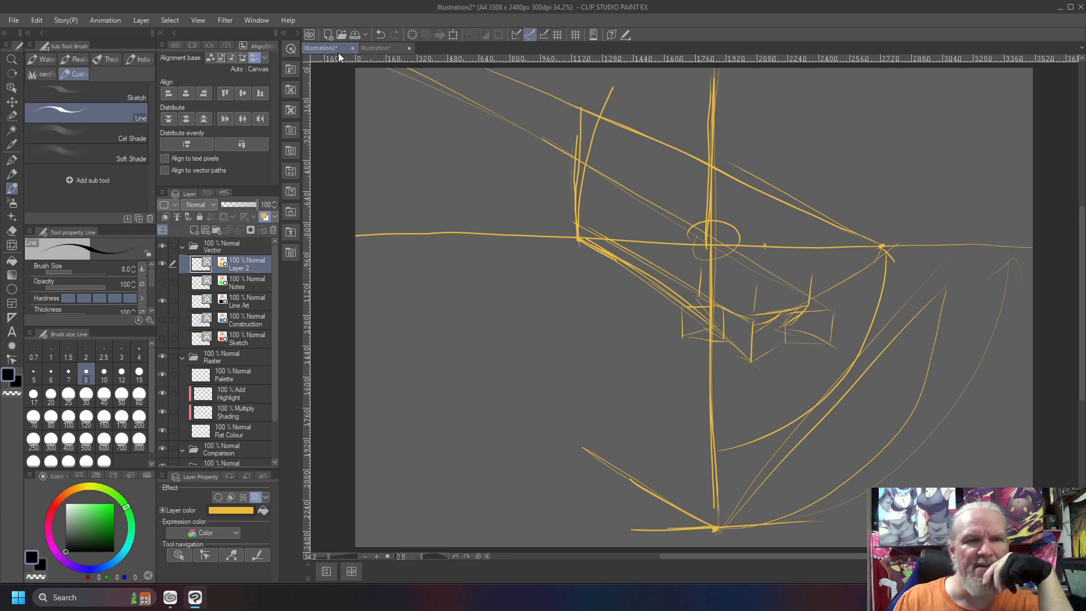
Switch to the flight-bearing illustration and examine its orange and red rings at several rotation angles
{"action": "left_click", "coordinate": [376, 48]}
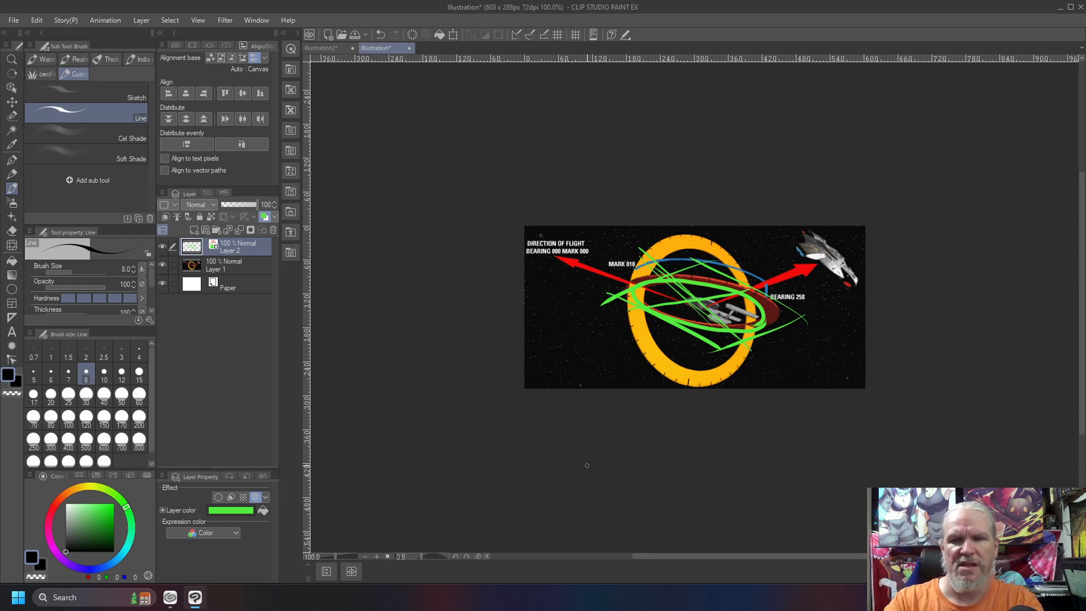
{"action": "key", "text": "minus"}
{"action": "key", "text": "minus"}
{"action": "key", "text": "minus"}
{"action": "key", "text": "minus"}
{"action": "key", "text": "minus"}
{"action": "key", "text": "minus"}
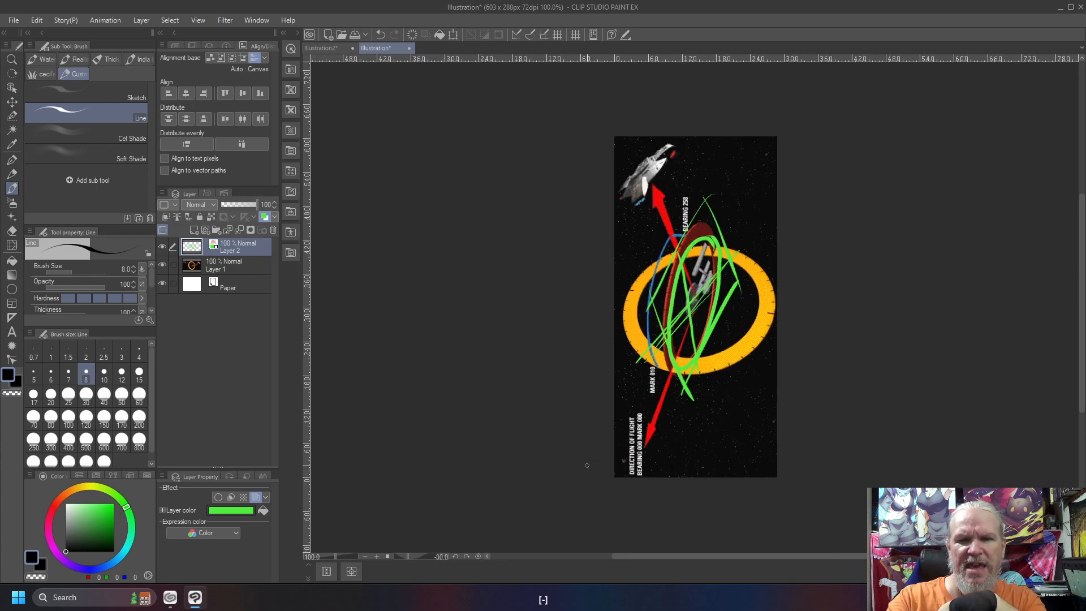
{"action": "key", "text": "minus"}
{"action": "key", "text": "shift+6"}
{"action": "key", "text": "shift+6"}
{"action": "key", "text": "shift+6"}
{"action": "key", "text": "shift+6"}
{"action": "key", "text": "shift+6"}
{"action": "key", "text": "shift+6"}
{"action": "key", "text": "shift+6"}
{"action": "key", "text": "shift+6"}
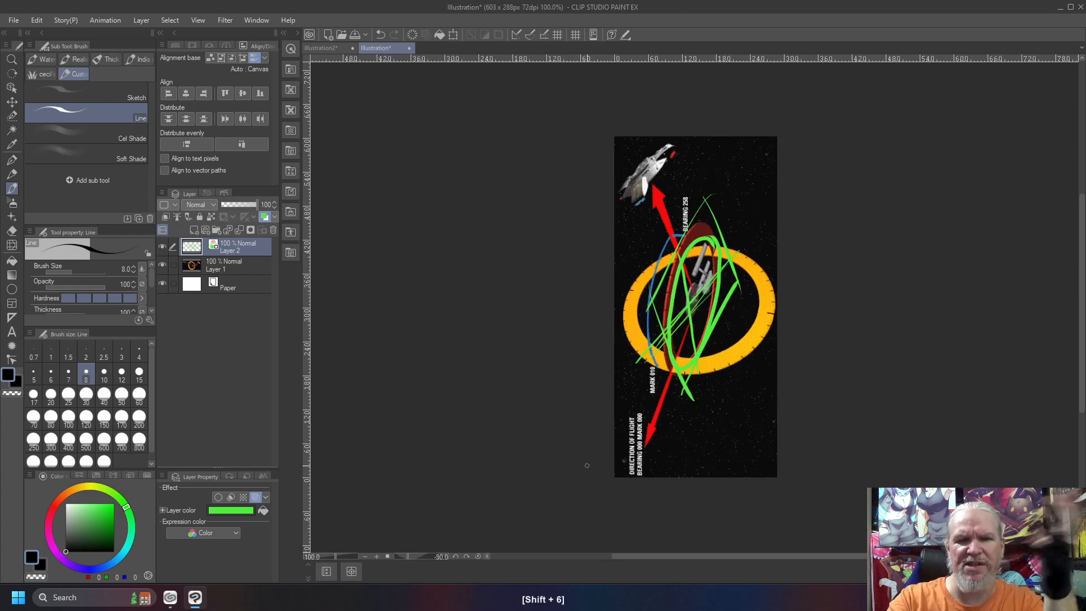
{"action": "key", "text": "shift+6"}
{"action": "key", "text": "shift+6"}
{"action": "key", "text": "shift+6"}
{"action": "key", "text": "shift+6"}
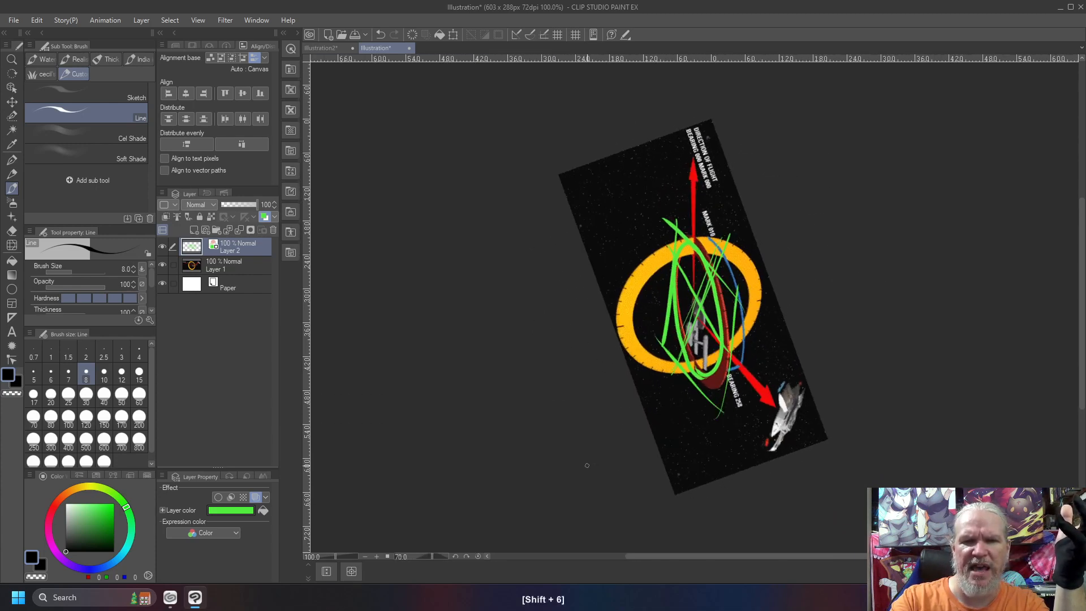
{"action": "key", "text": "minus"}
{"action": "key", "text": "shift+6"}
{"action": "key", "text": "shift+6"}
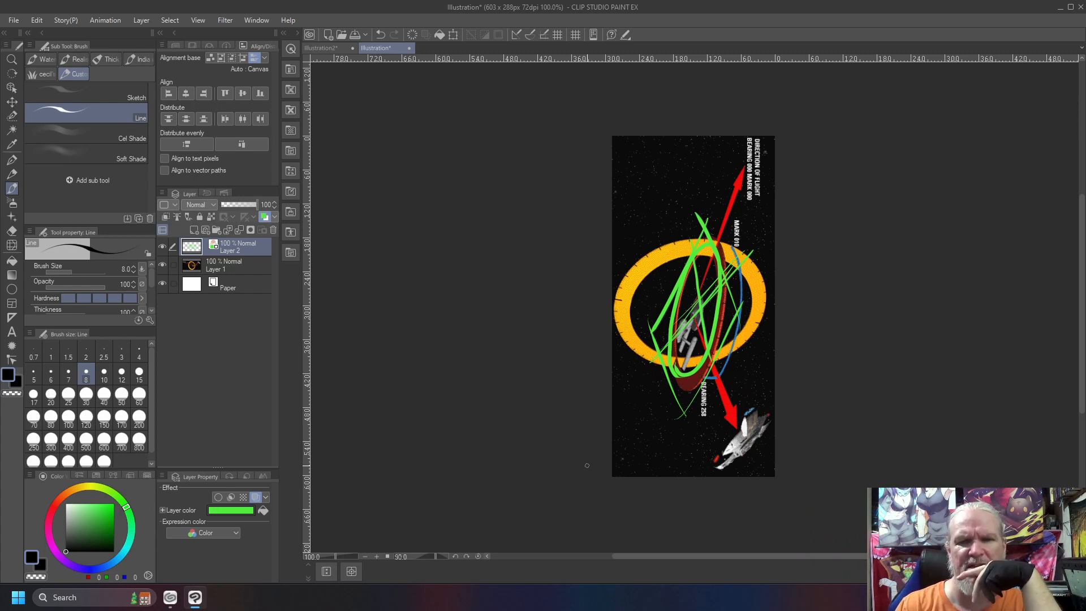
{"action": "key", "text": "minus"}
{"action": "key", "text": "minus"}
{"action": "key", "text": "minus"}
{"action": "key", "text": "minus"}
{"action": "key", "text": "minus"}
{"action": "key", "text": "minus"}
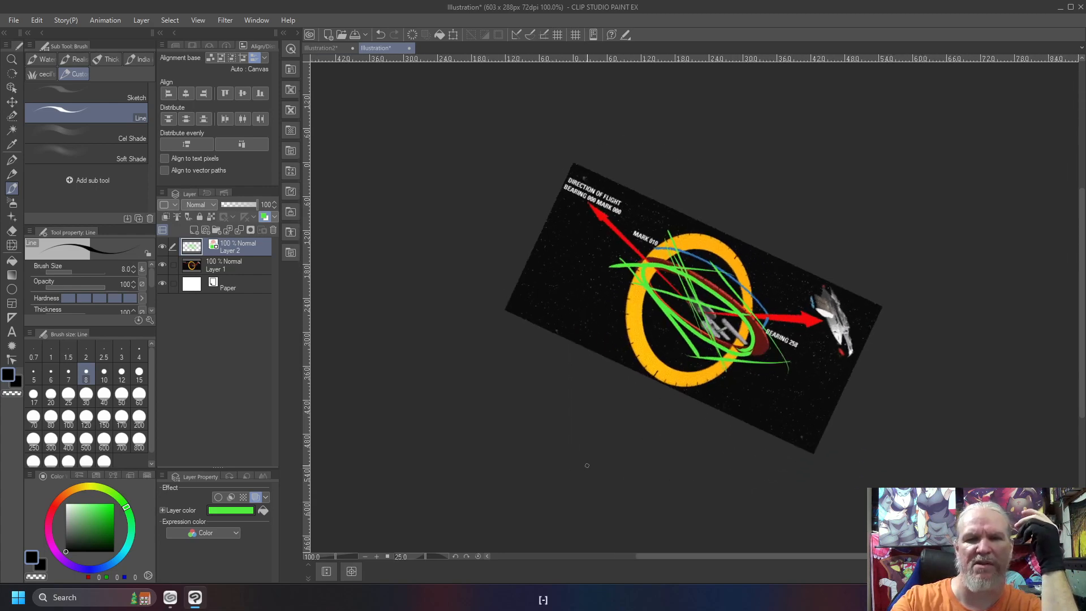
{"action": "key", "text": "minus"}
{"action": "key", "text": "shift+6"}
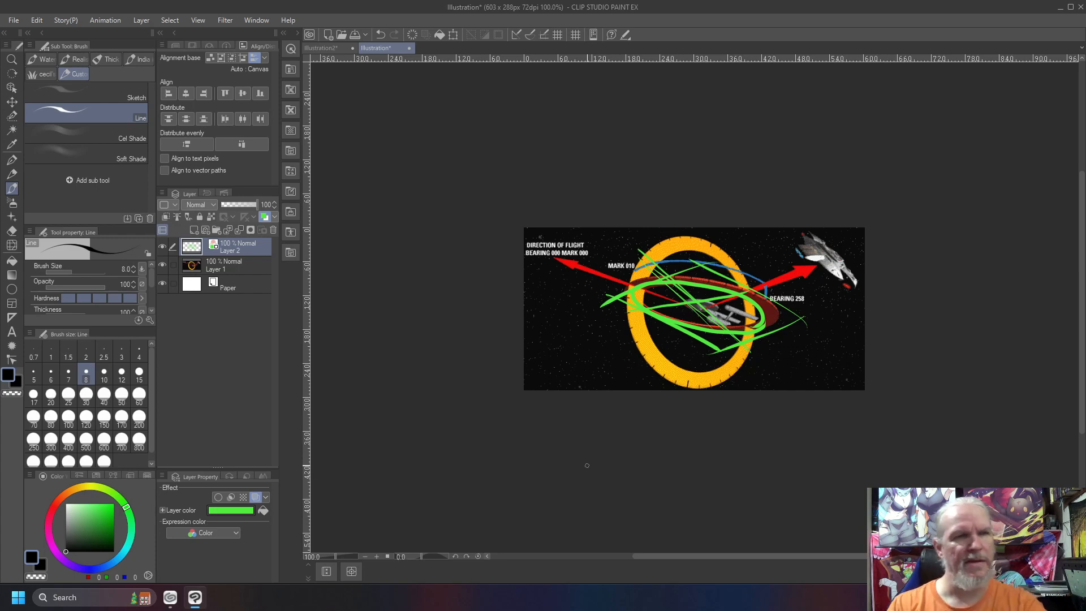
Sketch a short green curve at the orange ring's upper edge and two crossing ellipses beside the ring
{"action": "left_click_drag", "start_coordinate": [703, 229], "coordinate": [729, 251]}
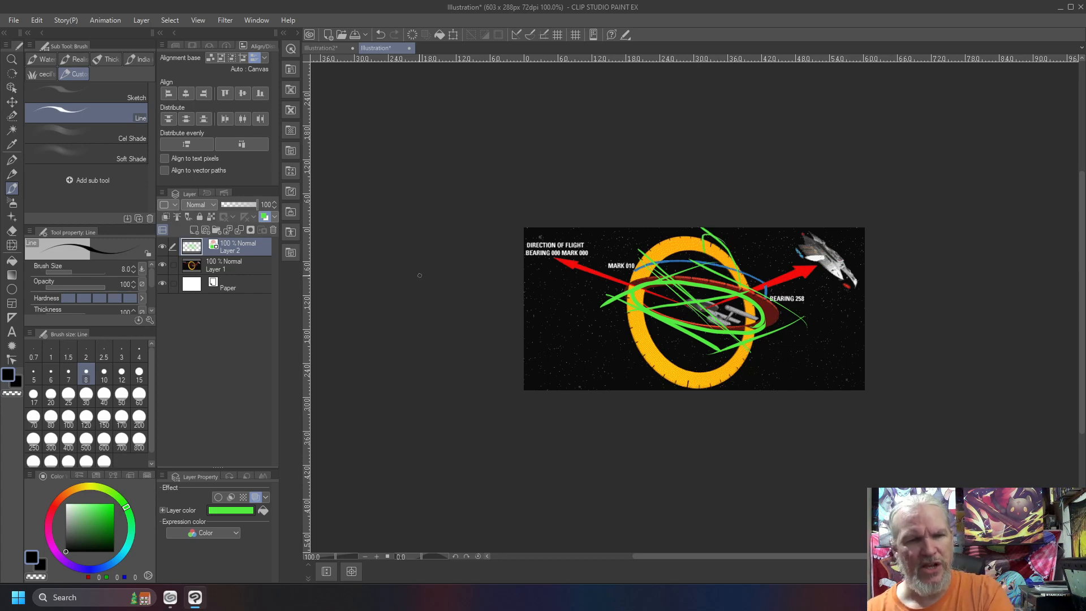
{"action": "mouse_move", "coordinate": [540, 328]}
{"action": "left_mouse_down"}
{"action": "mouse_move", "coordinate": [565, 350]}
{"action": "mouse_move", "coordinate": [588, 344]}
{"action": "mouse_move", "coordinate": [537, 334]}
{"action": "left_mouse_up"}
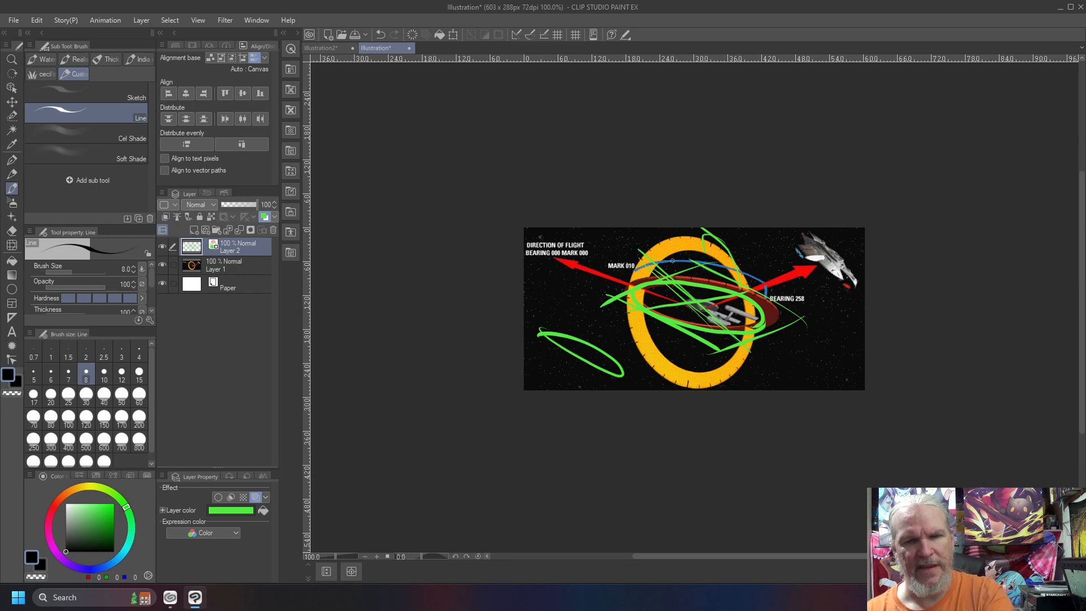
{"action": "mouse_move", "coordinate": [568, 386]}
{"action": "left_mouse_down"}
{"action": "mouse_move", "coordinate": [605, 337]}
{"action": "mouse_move", "coordinate": [571, 362]}
{"action": "left_mouse_up"}
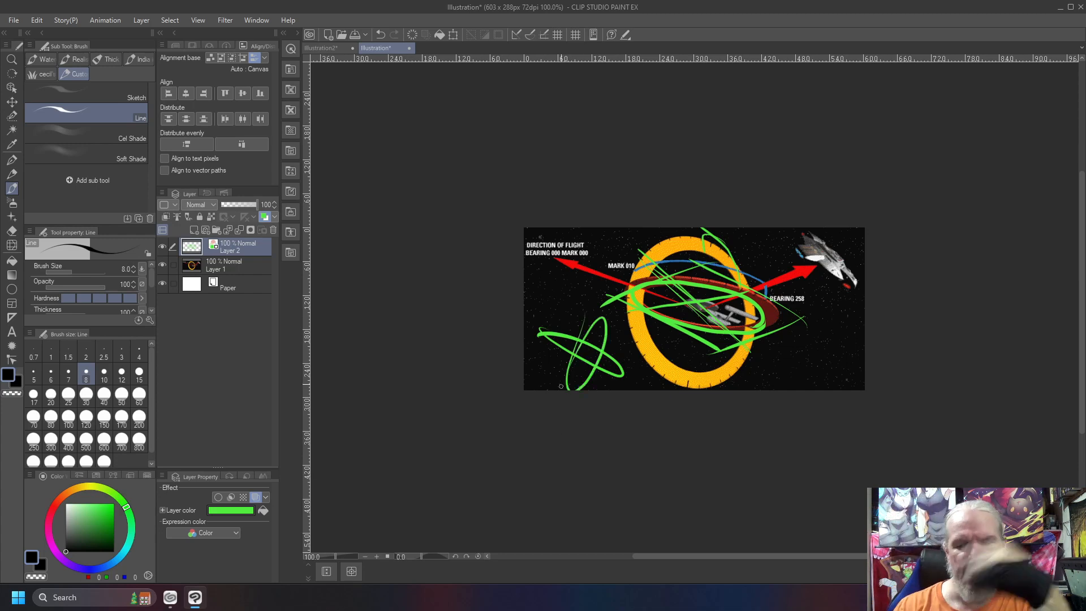
Clear all green strokes from the flight-bearing illustration and return to the star perspective drawing
{"action": "key", "text": "Delete"}
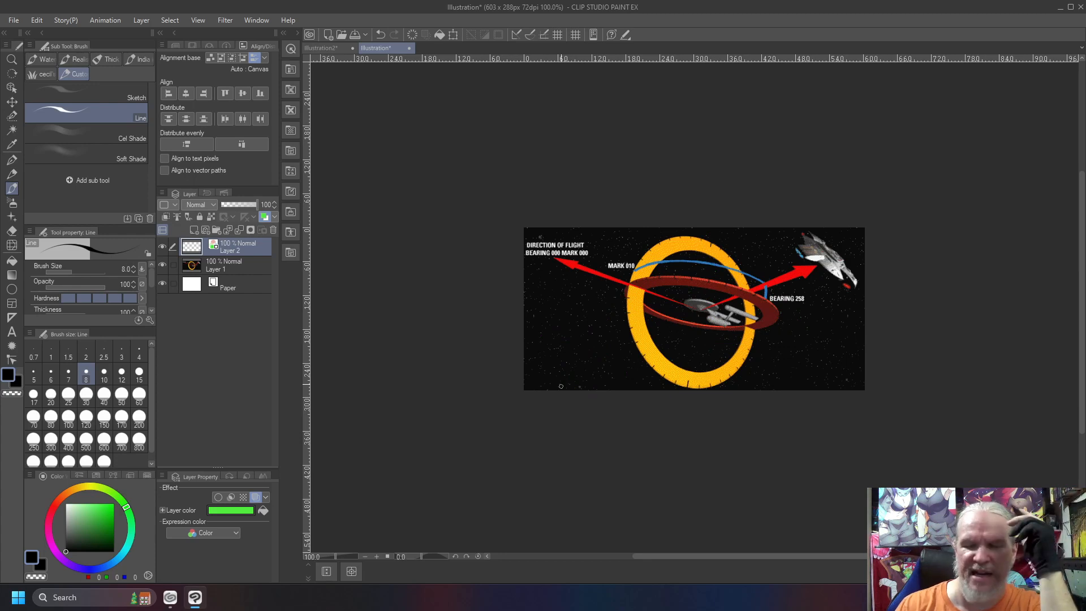
{"action": "left_click", "coordinate": [315, 48]}
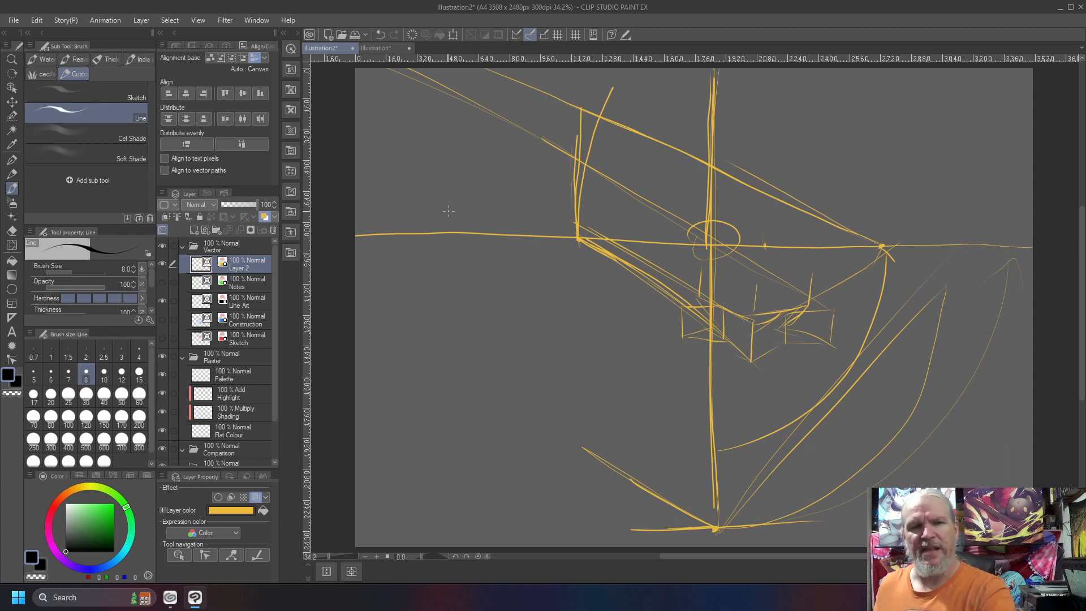
Sketch a rounded panel below the horizon containing a square and an oval with two rows of short strokes, boxing the first stroke
{"action": "mouse_move", "coordinate": [412, 265]}
{"action": "left_mouse_down"}
{"action": "mouse_move", "coordinate": [497, 269]}
{"action": "mouse_move", "coordinate": [415, 335]}
{"action": "left_mouse_up"}
{"action": "mouse_move", "coordinate": [490, 271]}
{"action": "left_mouse_down"}
{"action": "mouse_move", "coordinate": [493, 319]}
{"action": "mouse_move", "coordinate": [415, 336]}
{"action": "left_mouse_up"}
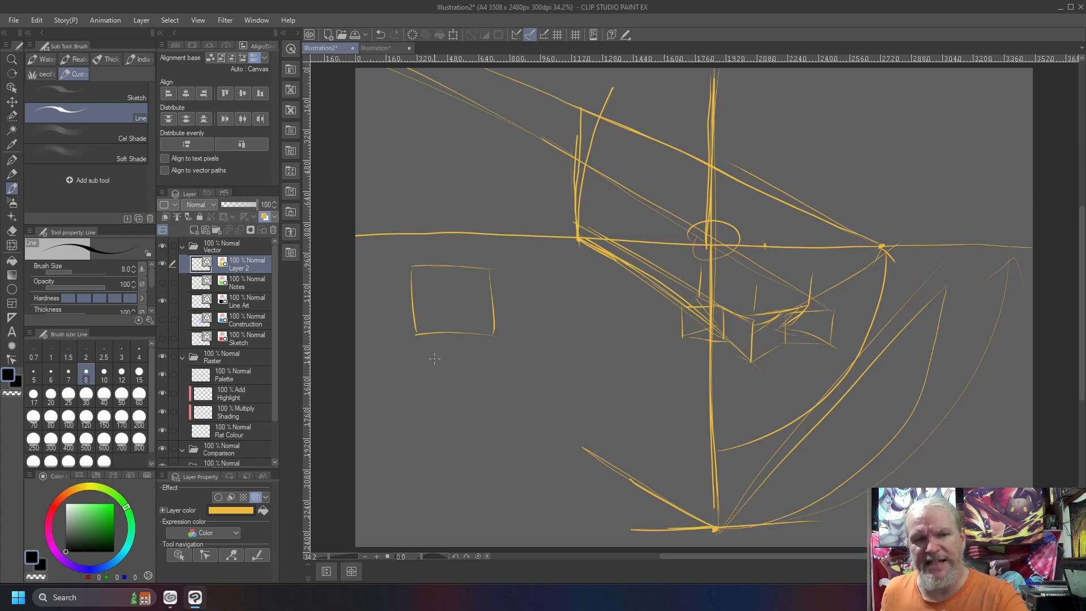
{"action": "left_click_drag", "start_coordinate": [433, 352], "coordinate": [437, 374]}
{"action": "mouse_move", "coordinate": [446, 354]}
{"action": "left_mouse_down"}
{"action": "mouse_move", "coordinate": [449, 377]}
{"action": "mouse_move", "coordinate": [500, 395]}
{"action": "mouse_move", "coordinate": [441, 430]}
{"action": "mouse_move", "coordinate": [468, 424]}
{"action": "left_mouse_up"}
{"action": "mouse_move", "coordinate": [432, 349]}
{"action": "left_mouse_down"}
{"action": "mouse_move", "coordinate": [397, 406]}
{"action": "mouse_move", "coordinate": [416, 355]}
{"action": "left_mouse_up"}
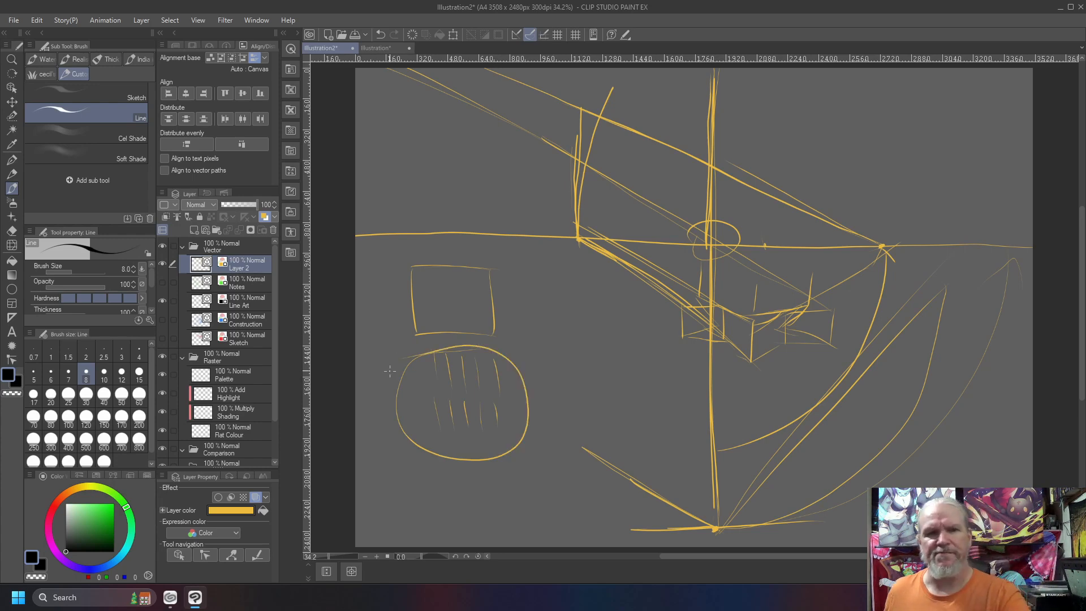
{"action": "mouse_move", "coordinate": [516, 253]}
{"action": "left_mouse_down"}
{"action": "mouse_move", "coordinate": [396, 250]}
{"action": "mouse_move", "coordinate": [368, 394]}
{"action": "mouse_move", "coordinate": [538, 465]}
{"action": "mouse_move", "coordinate": [544, 261]}
{"action": "left_mouse_up"}
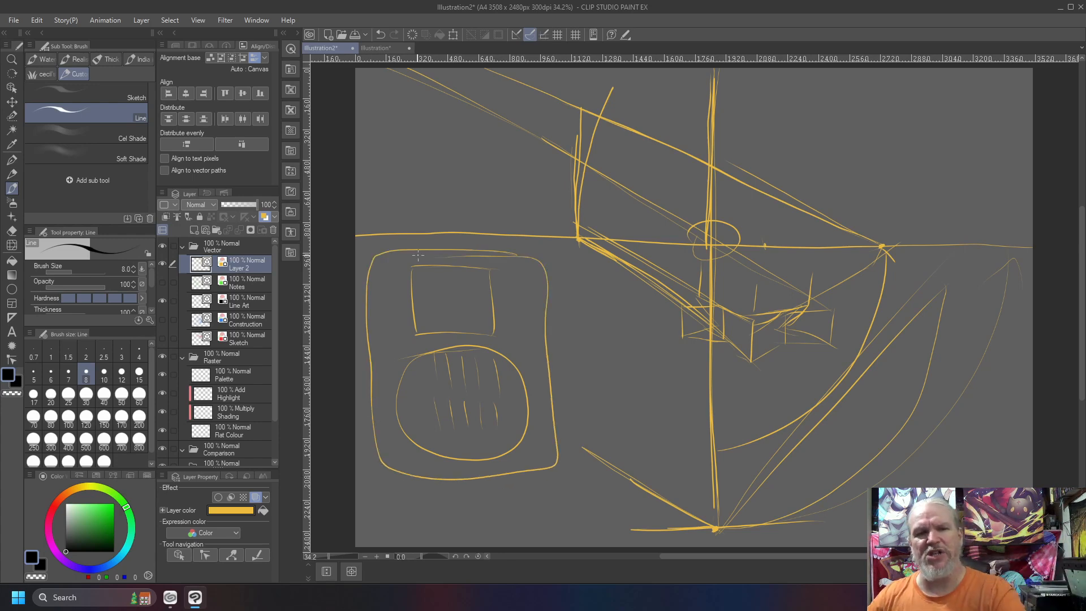
{"action": "mouse_move", "coordinate": [427, 353]}
{"action": "left_mouse_down"}
{"action": "mouse_move", "coordinate": [426, 389]}
{"action": "mouse_move", "coordinate": [419, 349]}
{"action": "mouse_move", "coordinate": [430, 376]}
{"action": "left_mouse_up"}
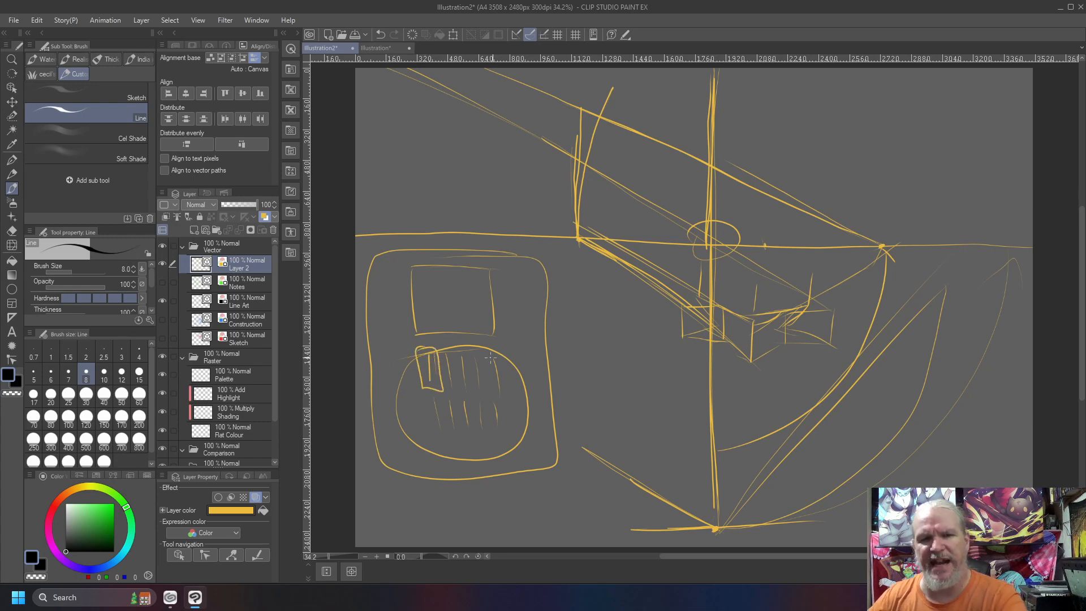
Sketch a rectangle beside the panel with one tall narrow oval and two rows of small ovals inside
{"action": "mouse_move", "coordinate": [681, 328]}
{"action": "left_mouse_down"}
{"action": "mouse_move", "coordinate": [604, 334]}
{"action": "mouse_move", "coordinate": [738, 420]}
{"action": "mouse_move", "coordinate": [608, 351]}
{"action": "mouse_move", "coordinate": [628, 407]}
{"action": "left_mouse_up"}
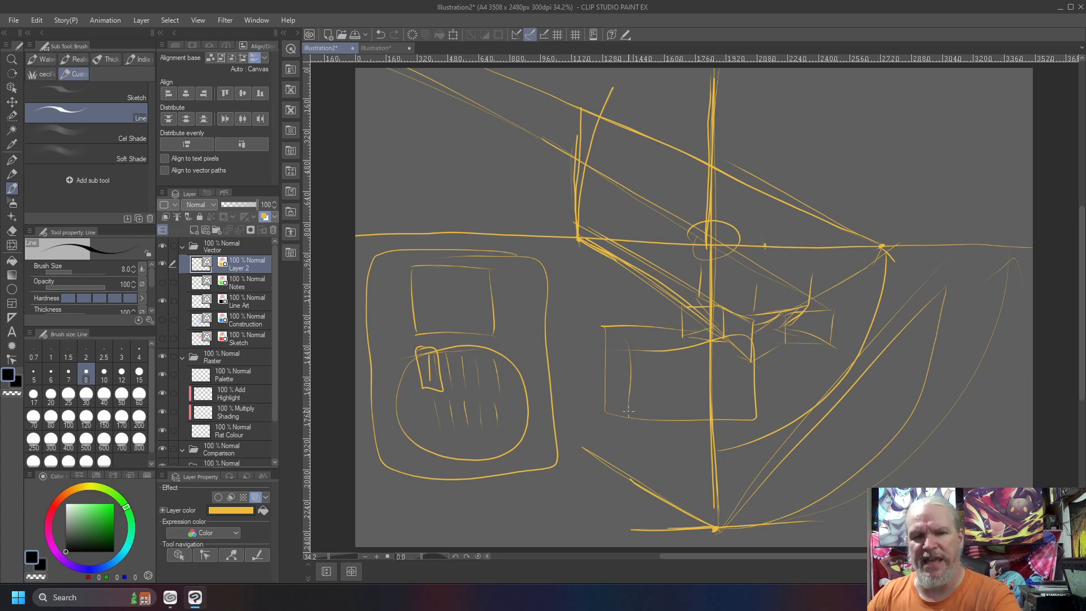
{"action": "left_click_drag", "start_coordinate": [626, 347], "coordinate": [632, 365]}
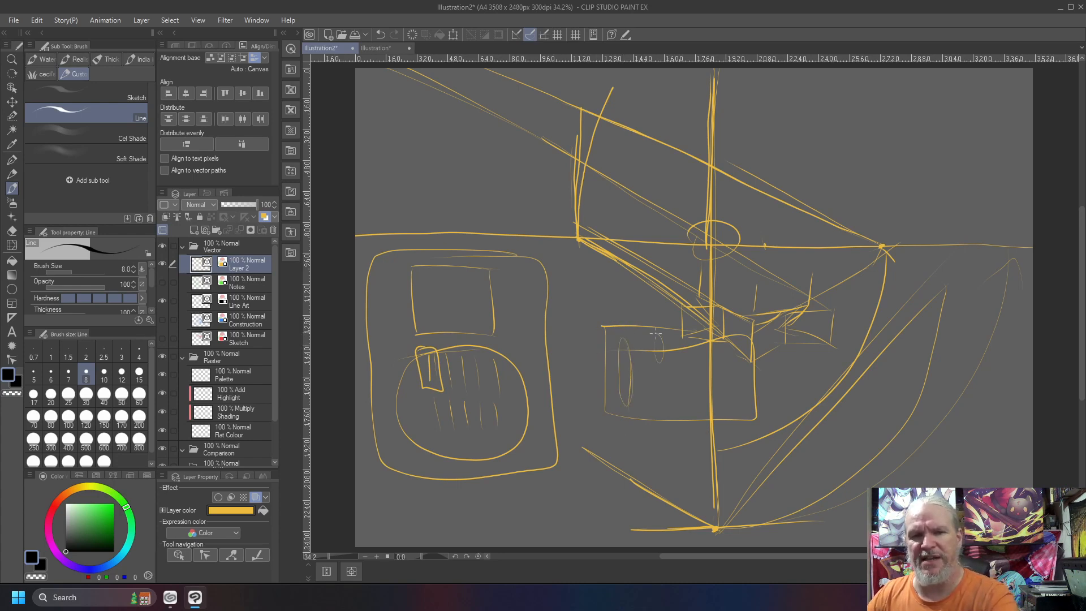
{"action": "mouse_move", "coordinate": [691, 336]}
{"action": "left_mouse_down"}
{"action": "mouse_move", "coordinate": [687, 358]}
{"action": "mouse_move", "coordinate": [727, 367]}
{"action": "left_mouse_up"}
{"action": "left_click_drag", "start_coordinate": [655, 380], "coordinate": [662, 405]}
{"action": "mouse_move", "coordinate": [679, 380]}
{"action": "left_mouse_down"}
{"action": "mouse_move", "coordinate": [676, 407]}
{"action": "mouse_move", "coordinate": [732, 406]}
{"action": "left_mouse_up"}
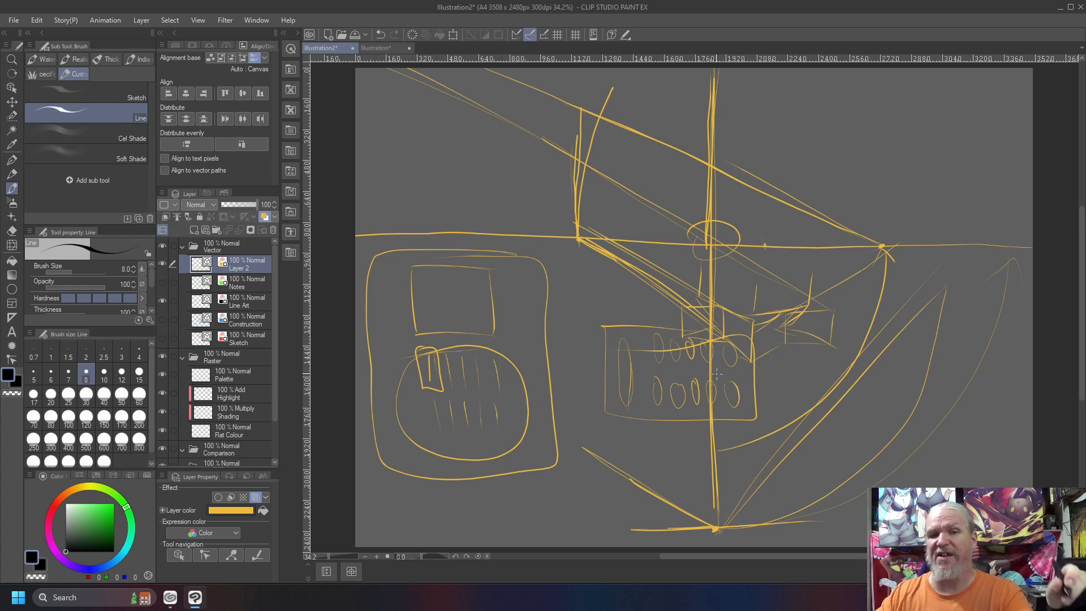
Circle both panel sections and the whole panel, mark the square, and point an arrow from it to a circled handwritten "UI/UX" label
{"action": "mouse_move", "coordinate": [507, 263]}
{"action": "left_mouse_down"}
{"action": "mouse_move", "coordinate": [384, 249]}
{"action": "mouse_move", "coordinate": [430, 348]}
{"action": "mouse_move", "coordinate": [542, 297]}
{"action": "mouse_move", "coordinate": [393, 249]}
{"action": "left_mouse_up"}
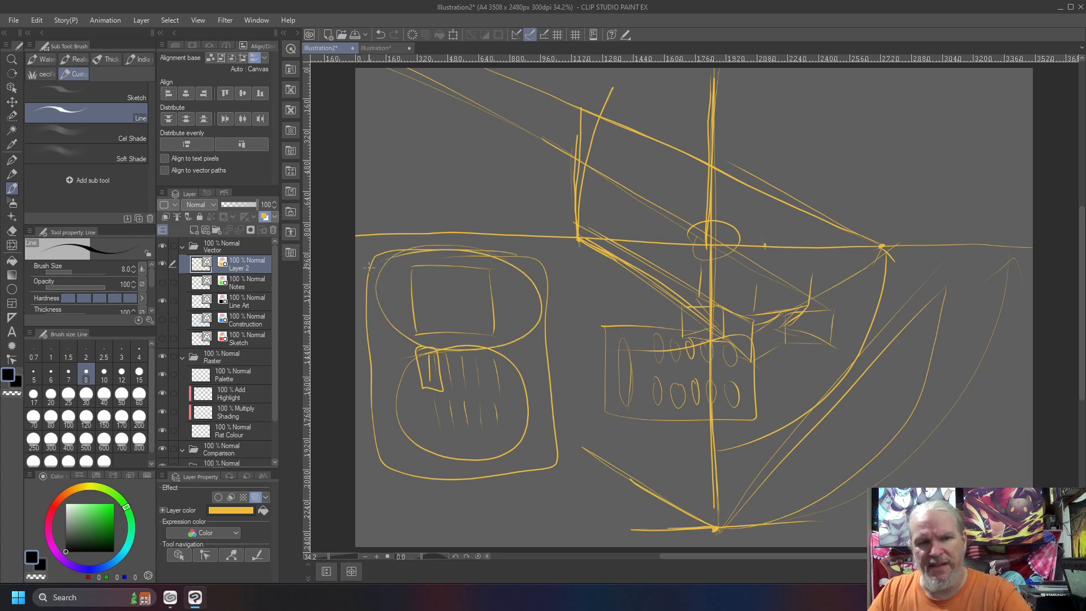
{"action": "mouse_move", "coordinate": [456, 334]}
{"action": "left_mouse_down"}
{"action": "mouse_move", "coordinate": [390, 424]}
{"action": "mouse_move", "coordinate": [548, 402]}
{"action": "mouse_move", "coordinate": [407, 342]}
{"action": "left_mouse_up"}
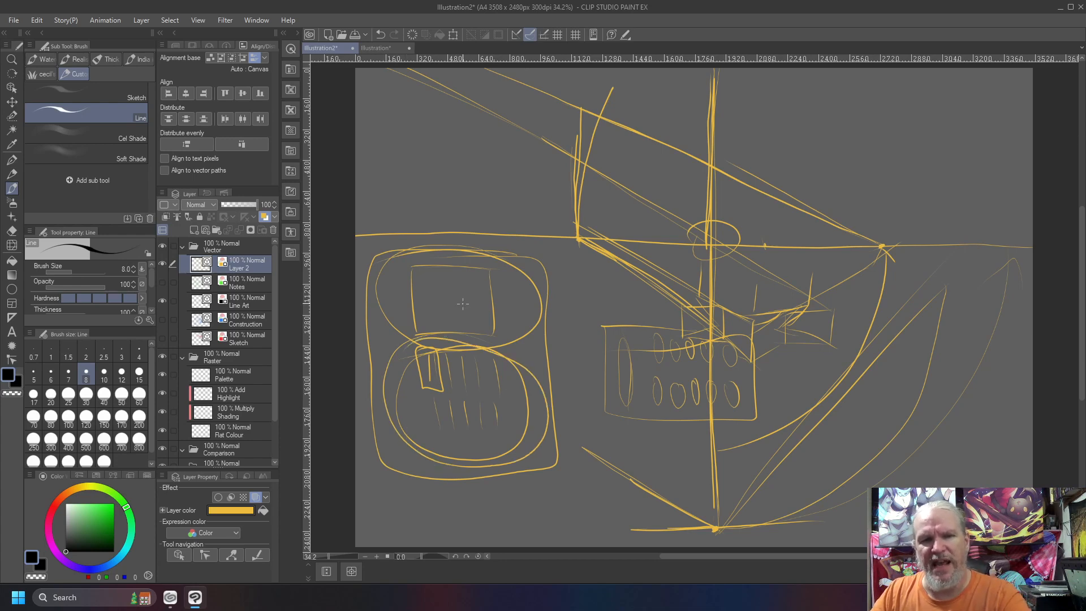
{"action": "left_click_drag", "start_coordinate": [456, 291], "coordinate": [478, 326]}
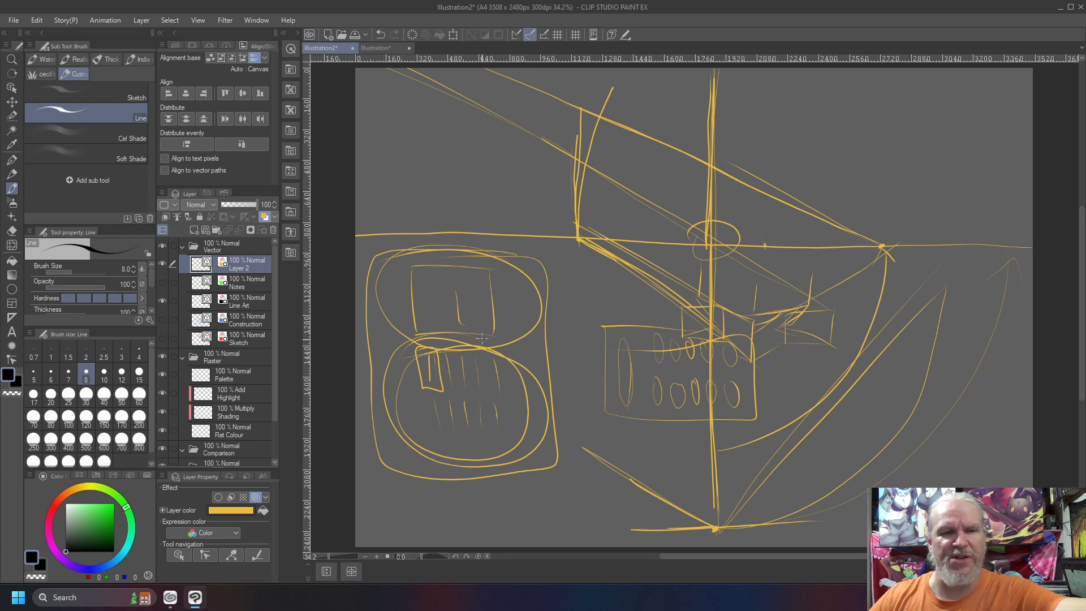
{"action": "mouse_move", "coordinate": [479, 219]}
{"action": "left_mouse_down"}
{"action": "mouse_move", "coordinate": [359, 261]}
{"action": "mouse_move", "coordinate": [367, 441]}
{"action": "mouse_move", "coordinate": [519, 497]}
{"action": "mouse_move", "coordinate": [577, 308]}
{"action": "mouse_move", "coordinate": [380, 249]}
{"action": "left_mouse_up"}
{"action": "mouse_move", "coordinate": [573, 290]}
{"action": "left_mouse_down"}
{"action": "mouse_move", "coordinate": [608, 286]}
{"action": "mouse_move", "coordinate": [619, 303]}
{"action": "mouse_move", "coordinate": [649, 287]}
{"action": "mouse_move", "coordinate": [637, 306]}
{"action": "mouse_move", "coordinate": [655, 277]}
{"action": "mouse_move", "coordinate": [665, 287]}
{"action": "mouse_move", "coordinate": [658, 327]}
{"action": "mouse_move", "coordinate": [690, 292]}
{"action": "mouse_move", "coordinate": [680, 286]}
{"action": "mouse_move", "coordinate": [707, 293]}
{"action": "left_mouse_up"}
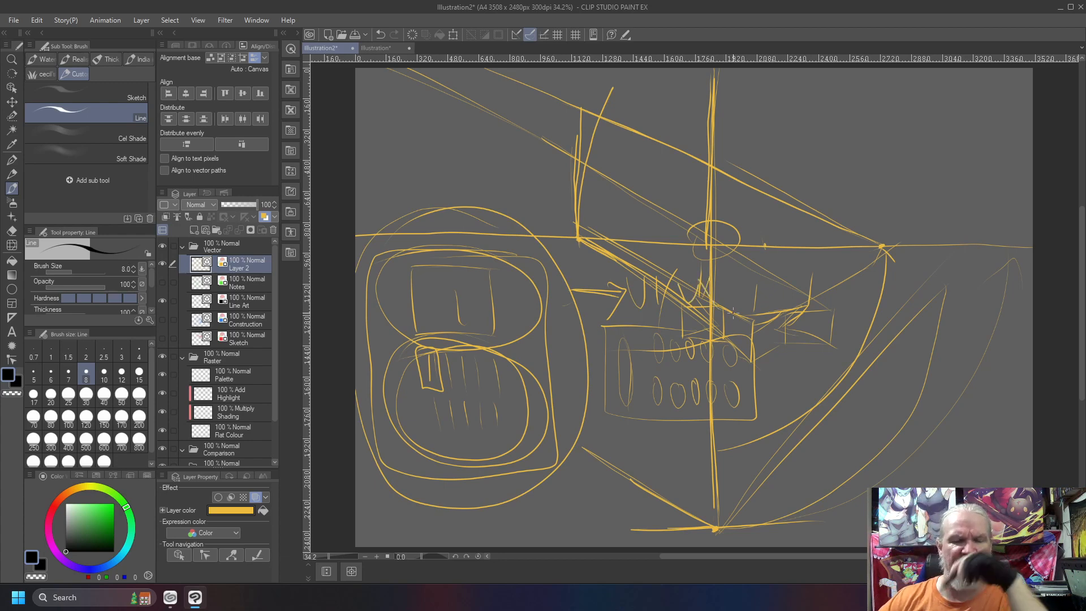
{"action": "mouse_move", "coordinate": [658, 249]}
{"action": "left_mouse_down"}
{"action": "mouse_move", "coordinate": [705, 321]}
{"action": "mouse_move", "coordinate": [610, 286]}
{"action": "left_mouse_up"}
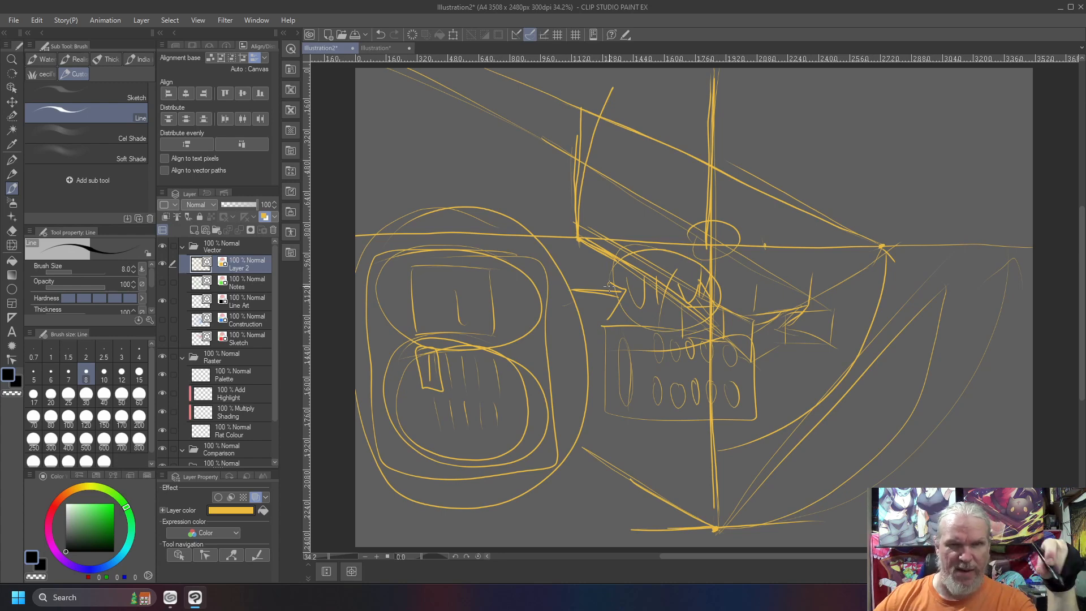
Write "SFX" and "Music" above the panel, circle them, and outline the UI/UX label and the panel again
{"action": "mouse_move", "coordinate": [404, 127]}
{"action": "left_mouse_down"}
{"action": "mouse_move", "coordinate": [391, 135]}
{"action": "mouse_move", "coordinate": [398, 151]}
{"action": "left_mouse_up"}
{"action": "mouse_move", "coordinate": [416, 148]}
{"action": "left_mouse_down"}
{"action": "mouse_move", "coordinate": [430, 127]}
{"action": "mouse_move", "coordinate": [425, 136]}
{"action": "left_mouse_up"}
{"action": "mouse_move", "coordinate": [429, 129]}
{"action": "left_mouse_down"}
{"action": "mouse_move", "coordinate": [441, 149]}
{"action": "mouse_move", "coordinate": [431, 148]}
{"action": "left_mouse_up"}
{"action": "mouse_move", "coordinate": [399, 187]}
{"action": "left_mouse_down"}
{"action": "mouse_move", "coordinate": [407, 169]}
{"action": "mouse_move", "coordinate": [415, 184]}
{"action": "left_mouse_up"}
{"action": "mouse_move", "coordinate": [423, 174]}
{"action": "left_mouse_down"}
{"action": "mouse_move", "coordinate": [437, 188]}
{"action": "mouse_move", "coordinate": [453, 178]}
{"action": "left_mouse_up"}
{"action": "left_click_drag", "start_coordinate": [461, 169], "coordinate": [456, 180]}
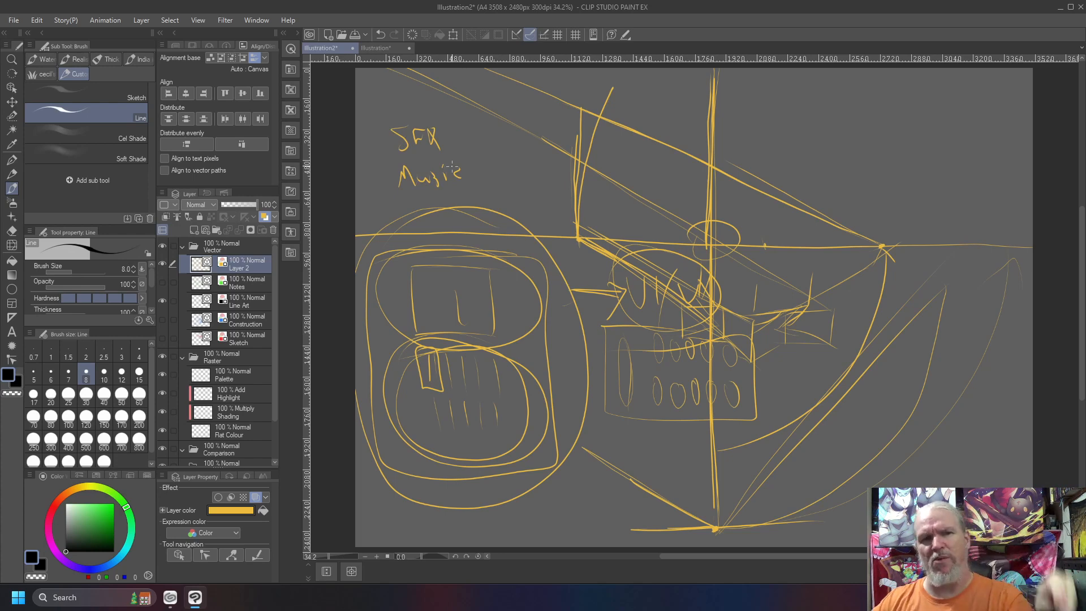
{"action": "mouse_move", "coordinate": [480, 170]}
{"action": "left_mouse_down"}
{"action": "mouse_move", "coordinate": [472, 143]}
{"action": "mouse_move", "coordinate": [396, 195]}
{"action": "mouse_move", "coordinate": [463, 195]}
{"action": "left_mouse_up"}
{"action": "mouse_move", "coordinate": [607, 280]}
{"action": "left_mouse_down"}
{"action": "mouse_move", "coordinate": [653, 346]}
{"action": "mouse_move", "coordinate": [651, 250]}
{"action": "mouse_move", "coordinate": [601, 324]}
{"action": "left_mouse_up"}
{"action": "mouse_move", "coordinate": [403, 109]}
{"action": "left_mouse_down"}
{"action": "mouse_move", "coordinate": [447, 117]}
{"action": "mouse_move", "coordinate": [385, 120]}
{"action": "left_mouse_up"}
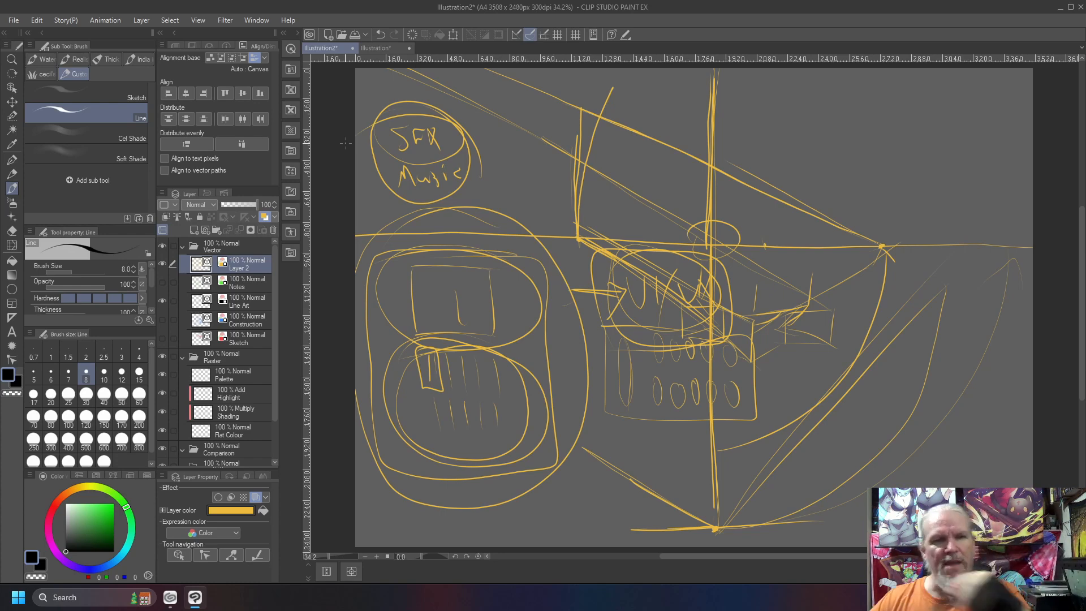
{"action": "mouse_move", "coordinate": [532, 245]}
{"action": "left_mouse_down"}
{"action": "mouse_move", "coordinate": [427, 241]}
{"action": "mouse_move", "coordinate": [377, 269]}
{"action": "mouse_move", "coordinate": [385, 450]}
{"action": "mouse_move", "coordinate": [499, 487]}
{"action": "mouse_move", "coordinate": [541, 365]}
{"action": "mouse_move", "coordinate": [461, 242]}
{"action": "left_mouse_up"}
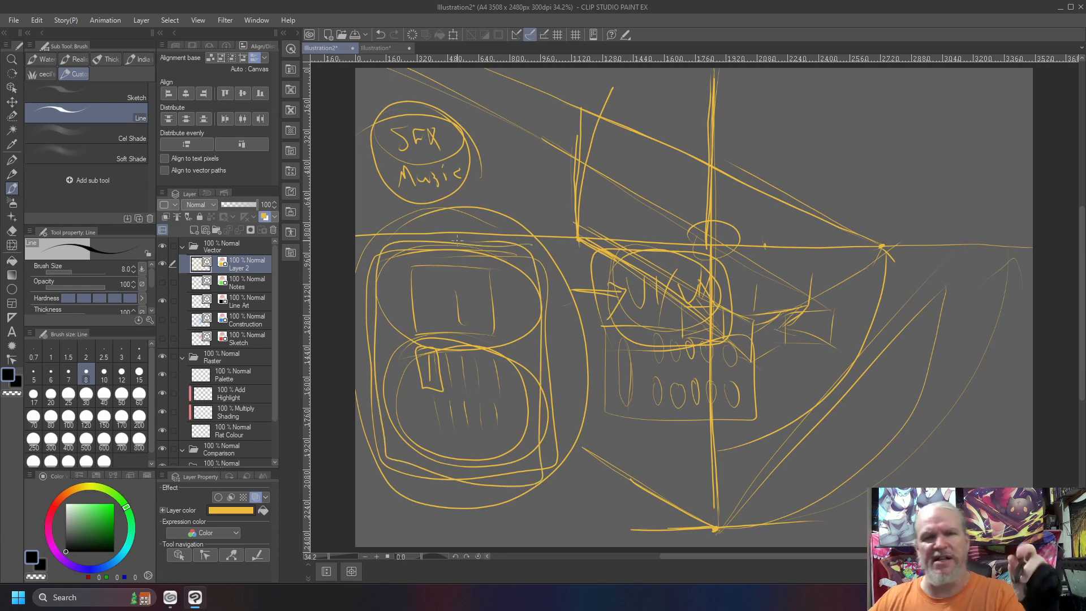
Sketch a small rounded rectangle in the canvas's upper-right corner with two rows of short vertical strokes beneath it
{"action": "mouse_move", "coordinate": [896, 83]}
{"action": "left_mouse_down"}
{"action": "mouse_move", "coordinate": [937, 86]}
{"action": "mouse_move", "coordinate": [897, 91]}
{"action": "left_mouse_up"}
{"action": "mouse_move", "coordinate": [904, 146]}
{"action": "left_mouse_down"}
{"action": "mouse_move", "coordinate": [905, 168]}
{"action": "mouse_move", "coordinate": [915, 168]}
{"action": "left_mouse_up"}
{"action": "left_click_drag", "start_coordinate": [924, 149], "coordinate": [928, 171]}
{"action": "mouse_move", "coordinate": [934, 144]}
{"action": "left_mouse_down"}
{"action": "mouse_move", "coordinate": [938, 177]}
{"action": "mouse_move", "coordinate": [947, 165]}
{"action": "mouse_move", "coordinate": [903, 211]}
{"action": "left_mouse_up"}
{"action": "left_click_drag", "start_coordinate": [910, 188], "coordinate": [922, 211]}
{"action": "left_click_drag", "start_coordinate": [945, 193], "coordinate": [946, 228]}
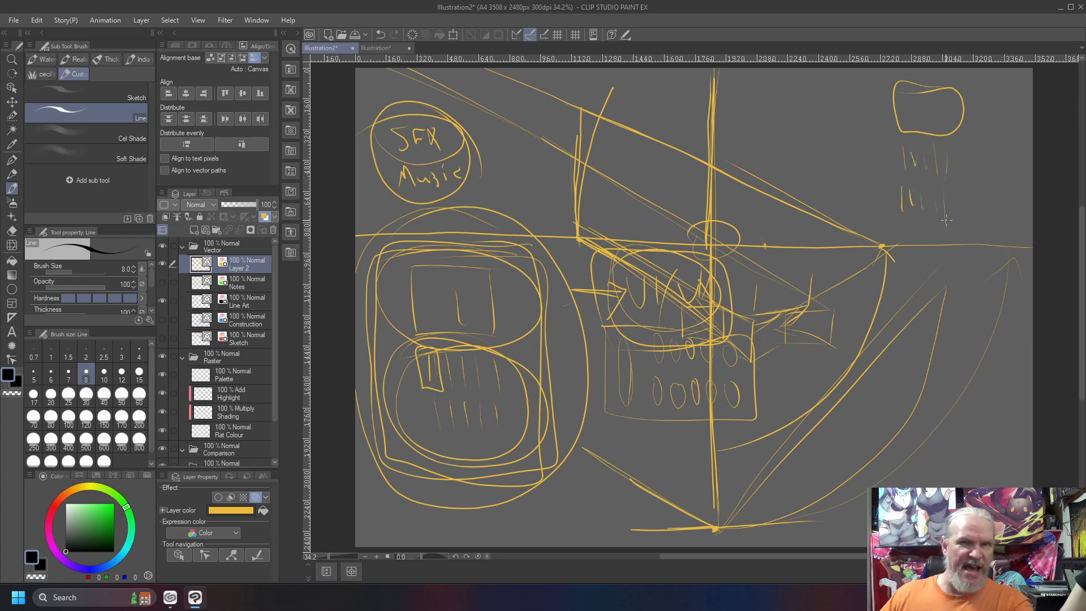